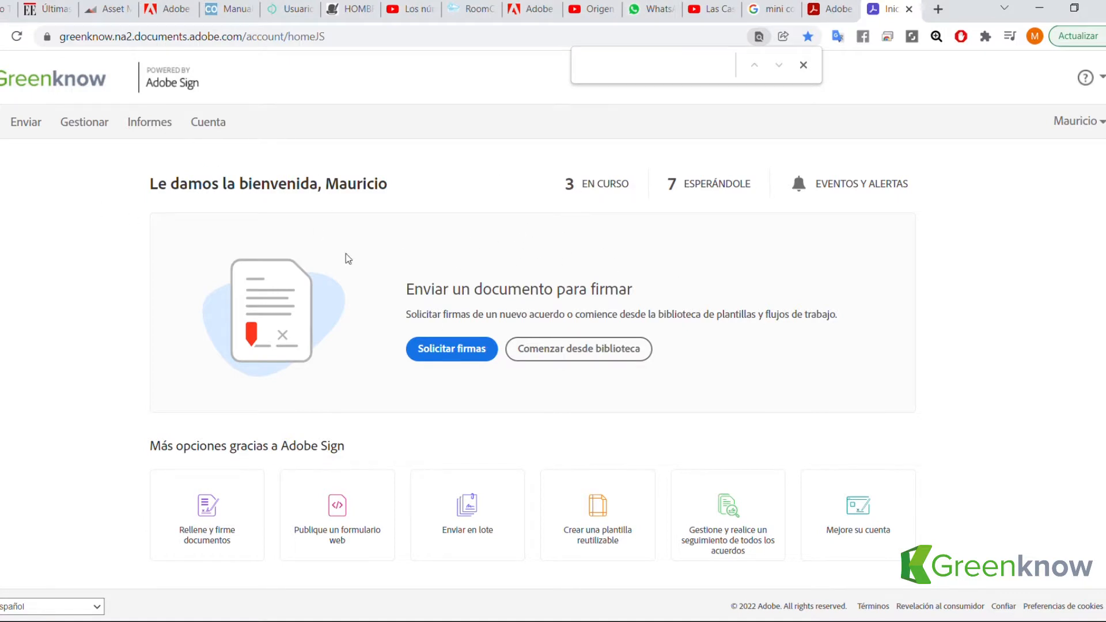
Start a new web form from 'Publique un formulario web'.
{"action": "mouse_move", "coordinate": [112, 79]}
{"action": "scroll", "coordinate": [903, 311], "scroll_direction": "down", "scroll_amount": 1}
{"action": "scroll", "coordinate": [599, 164], "scroll_direction": "up", "scroll_amount": 1}
{"action": "scroll", "coordinate": [979, 328], "scroll_direction": "down", "scroll_amount": 1}
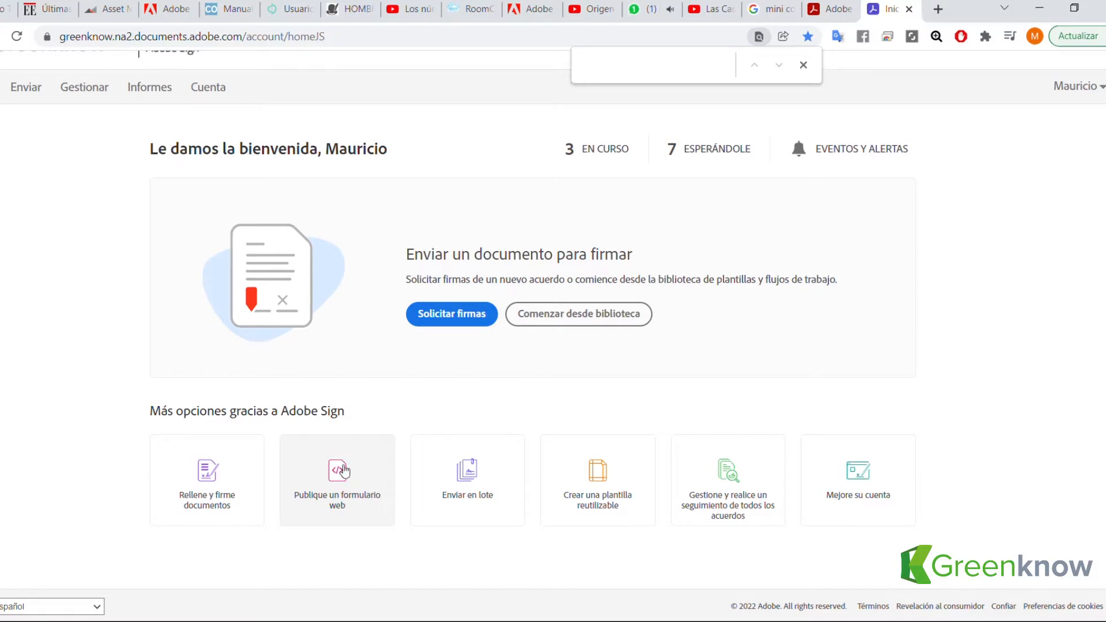
{"action": "left_click", "coordinate": [334, 486]}
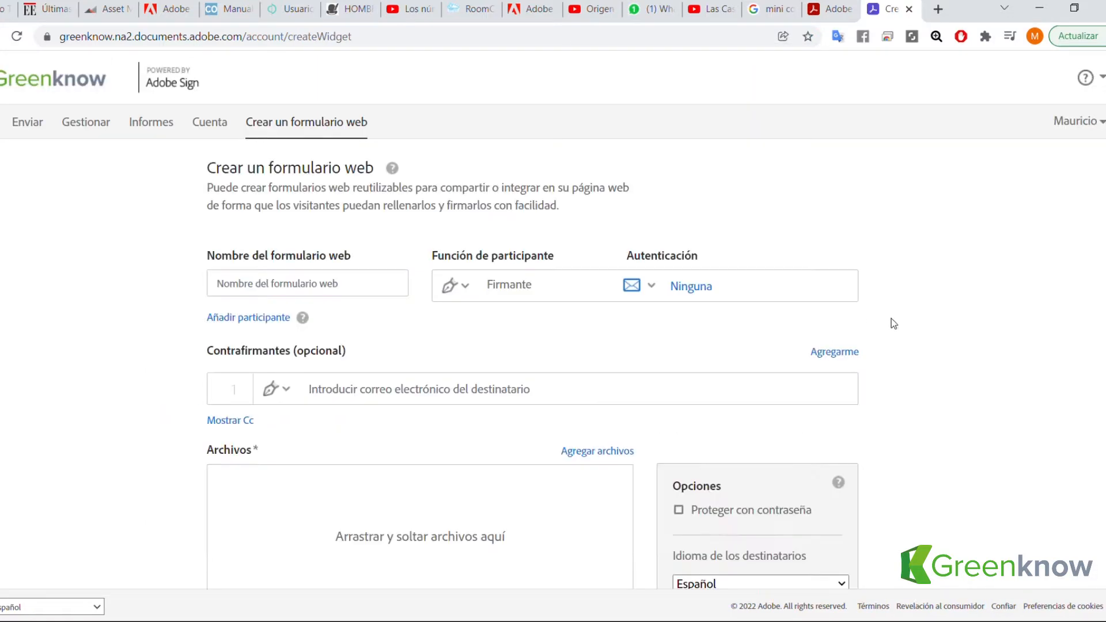
Name the web form 'Formulario Primer Cliente SS' and show the participant role options.
{"action": "scroll", "coordinate": [297, 293], "scroll_direction": "down", "scroll_amount": 1}
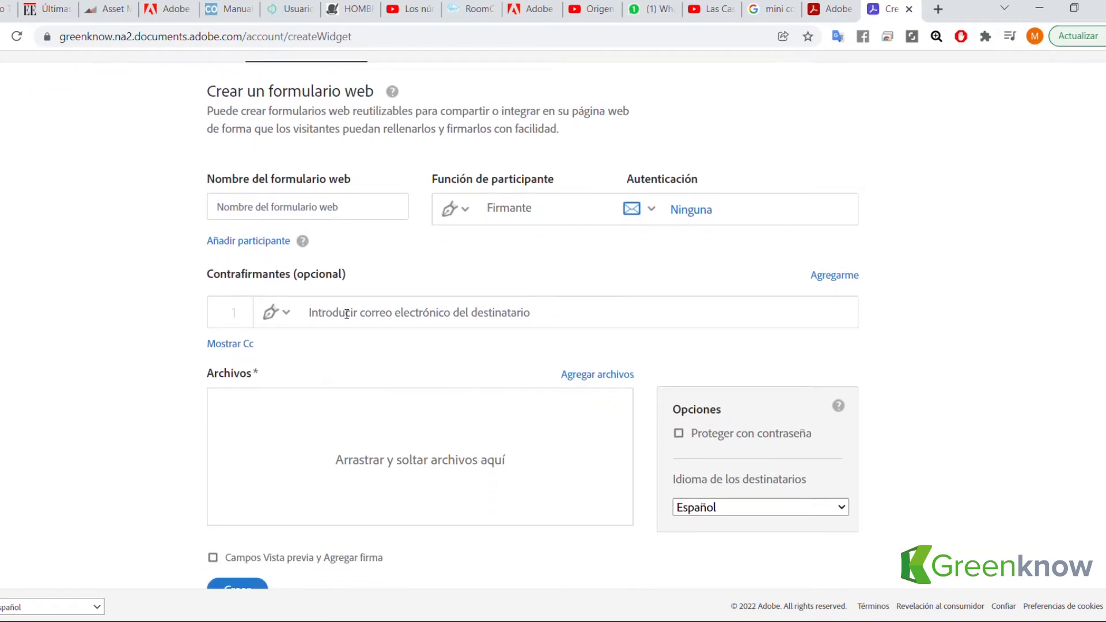
{"action": "left_click", "coordinate": [297, 216]}
{"action": "scroll", "coordinate": [340, 265], "scroll_direction": "up", "scroll_amount": 1}
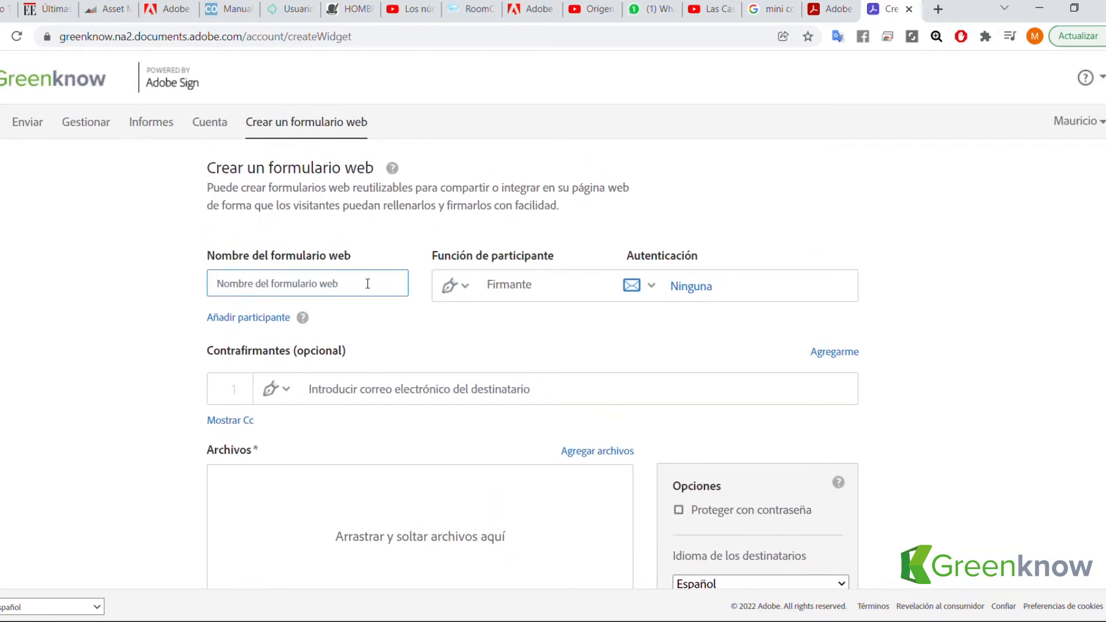
{"action": "type", "text": "F"}
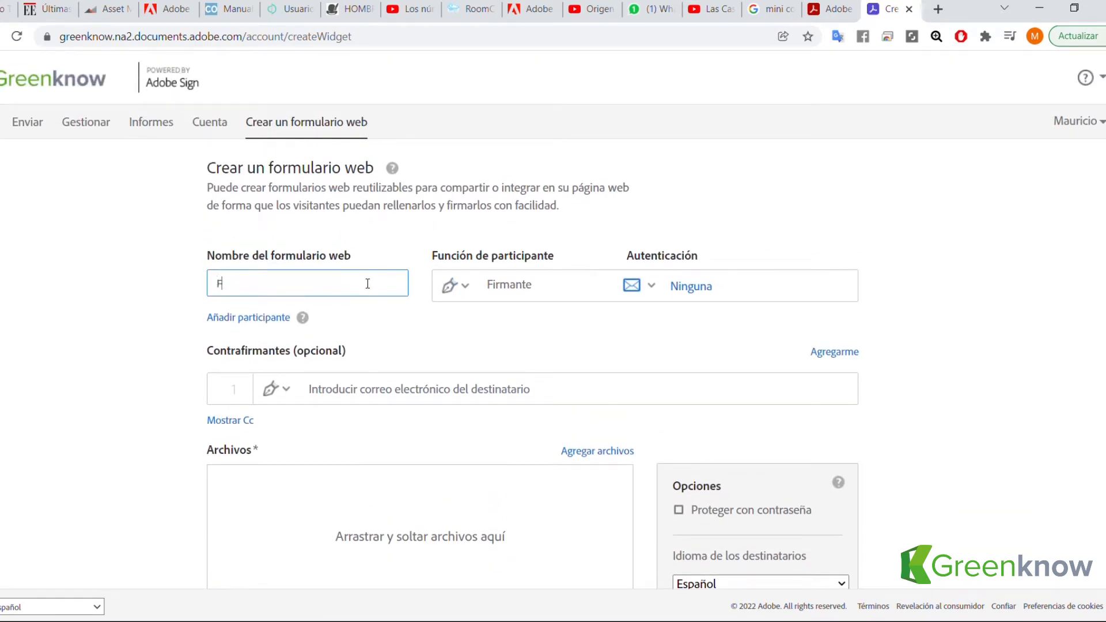
{"action": "type", "text": "ormulario Primer Cliente SS"}
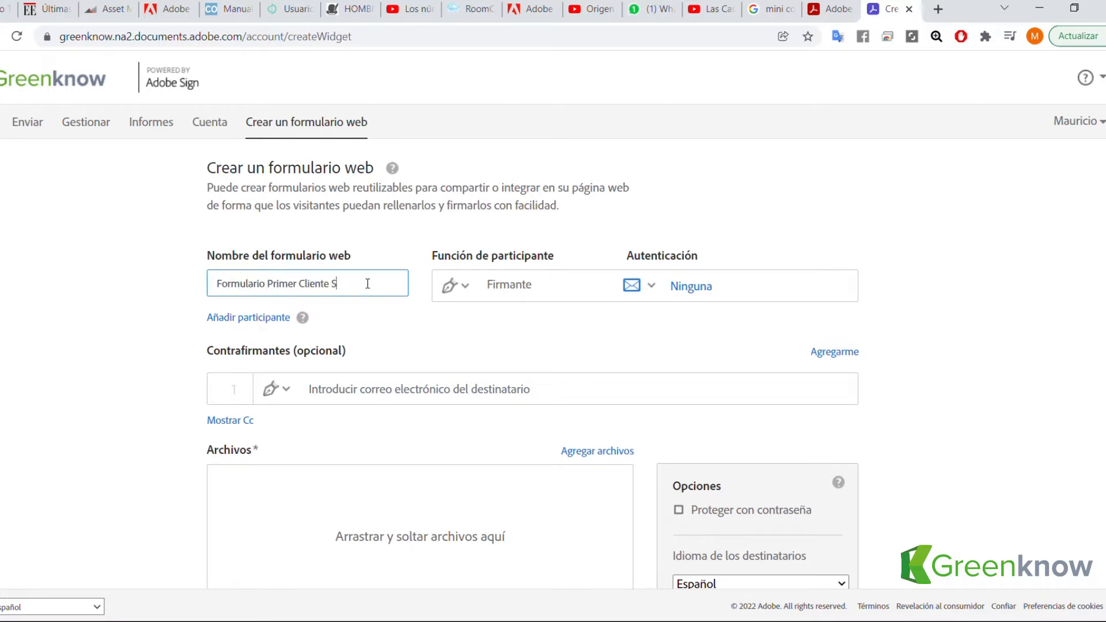
{"action": "left_click", "coordinate": [472, 295]}
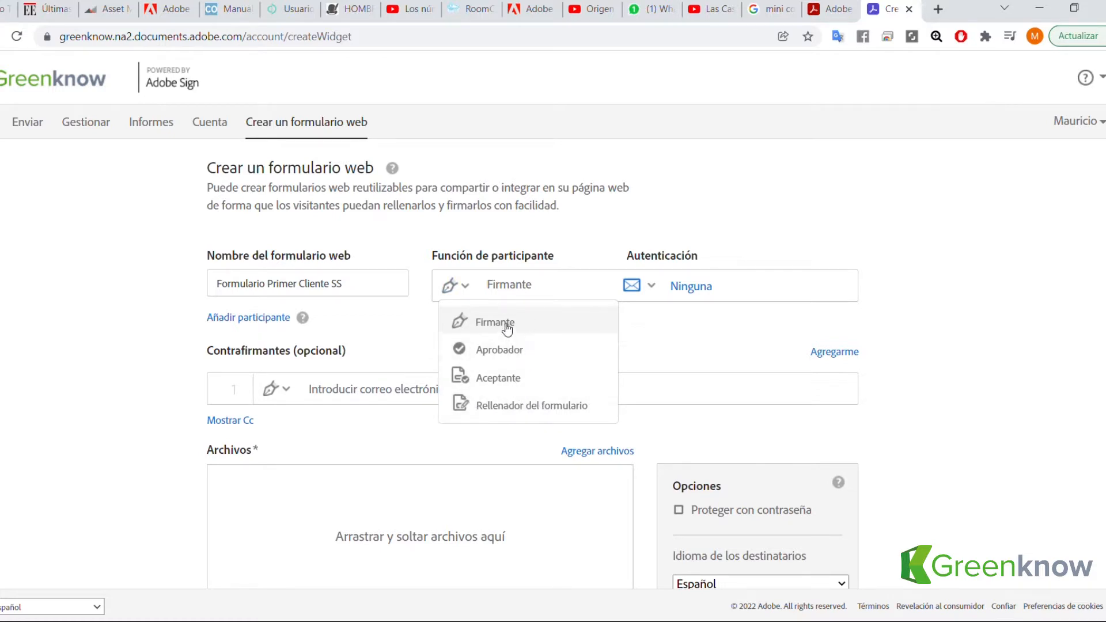
Keep the first participant as Firmante with Ninguna authentication.
{"action": "left_click", "coordinate": [529, 332]}
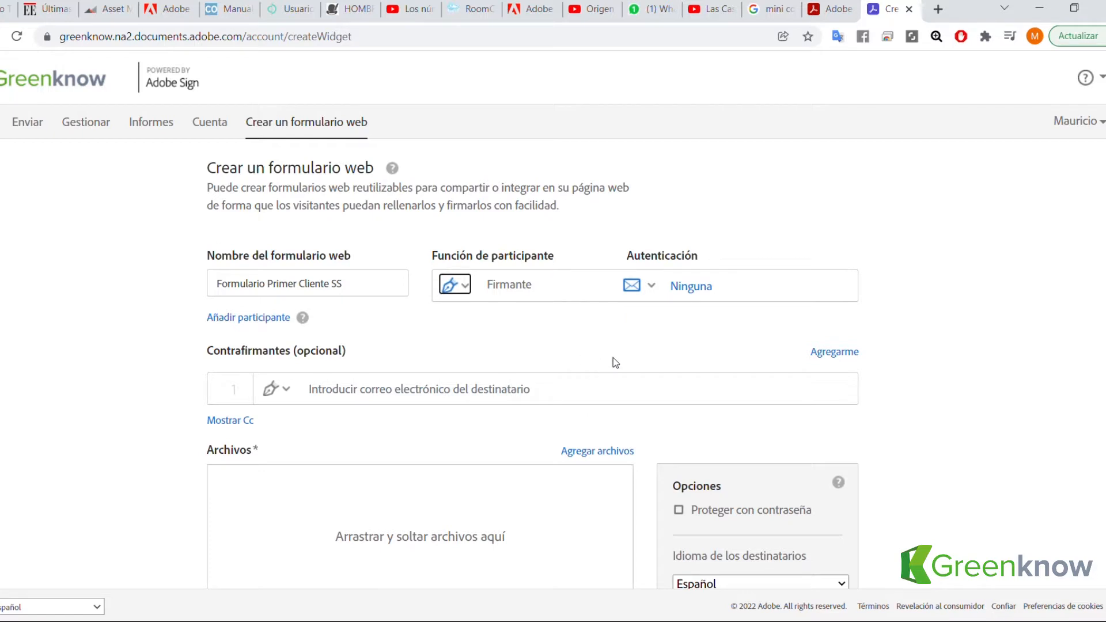
{"action": "left_click", "coordinate": [657, 288]}
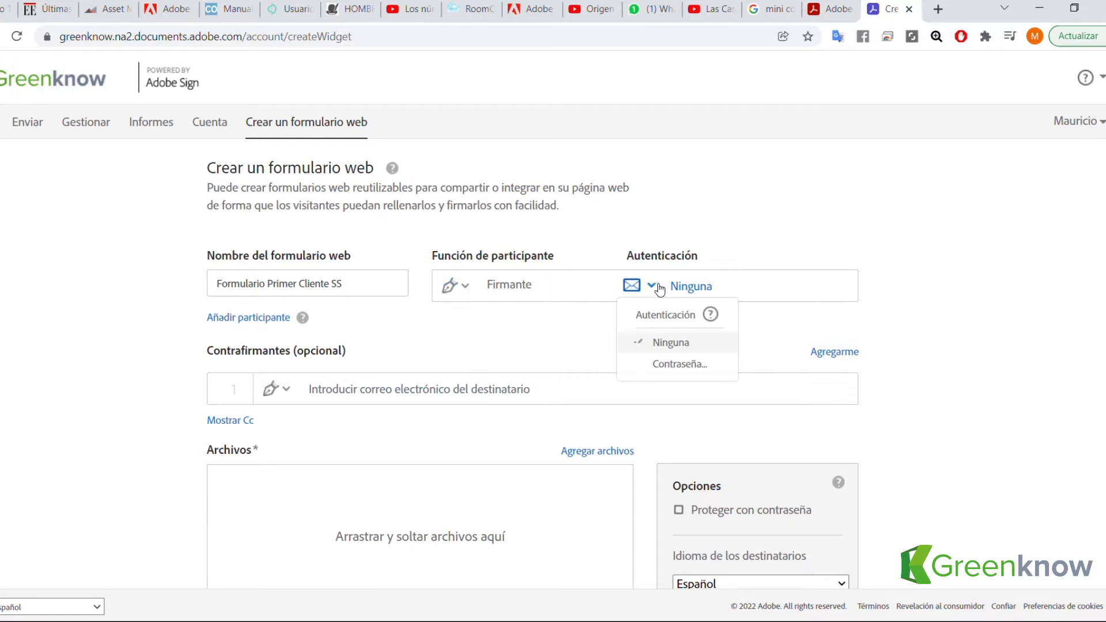
{"action": "left_click", "coordinate": [658, 287]}
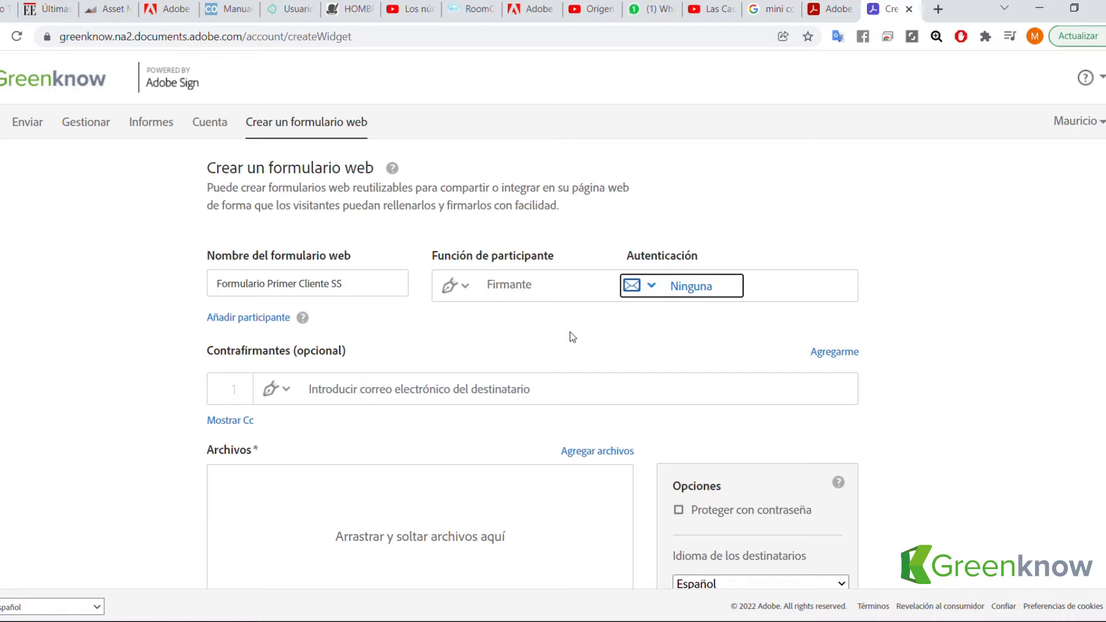
Add an optional second Firmante with no instructions and Email authentication.
{"action": "left_click", "coordinate": [253, 318]}
{"action": "scroll", "coordinate": [438, 395], "scroll_direction": "down", "scroll_amount": 1}
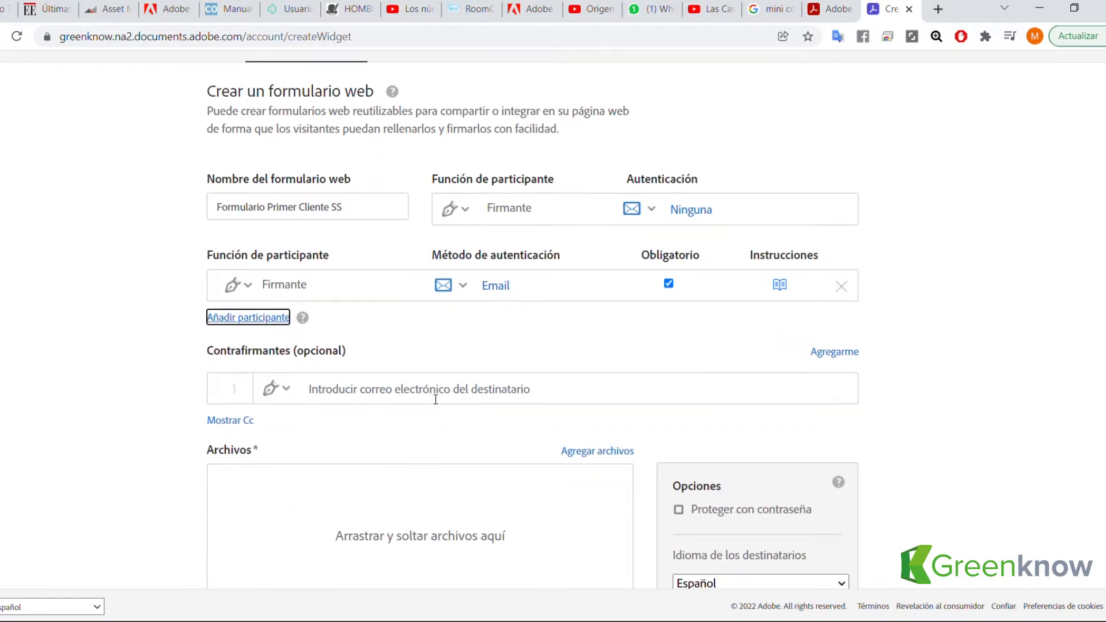
{"action": "scroll", "coordinate": [436, 399], "scroll_direction": "up", "scroll_amount": 1}
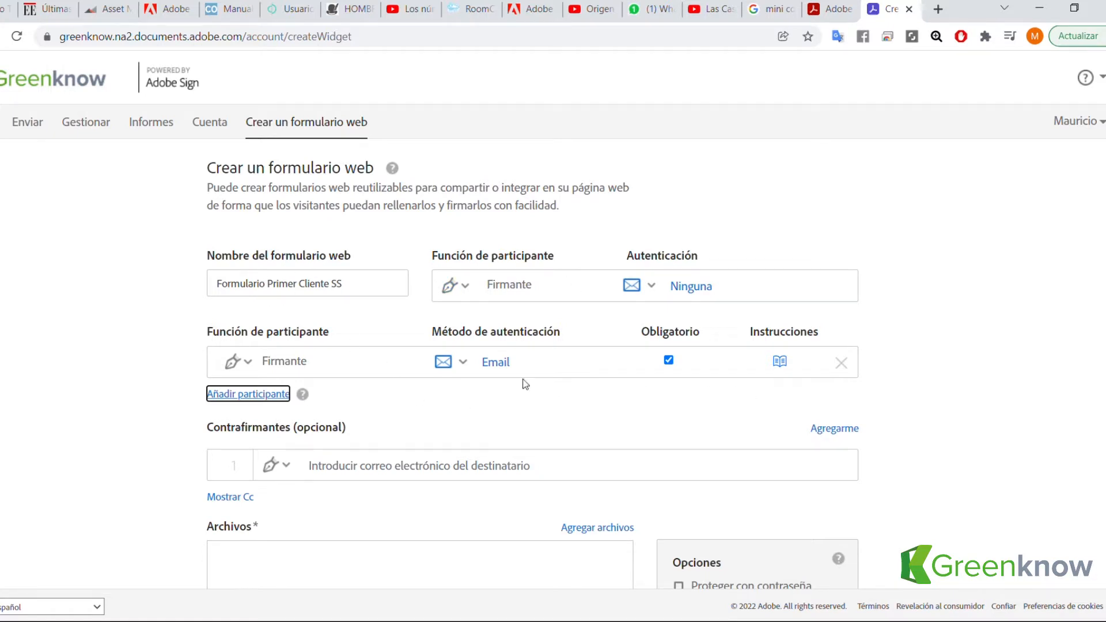
{"action": "left_click", "coordinate": [668, 361]}
{"action": "left_click", "coordinate": [668, 361]}
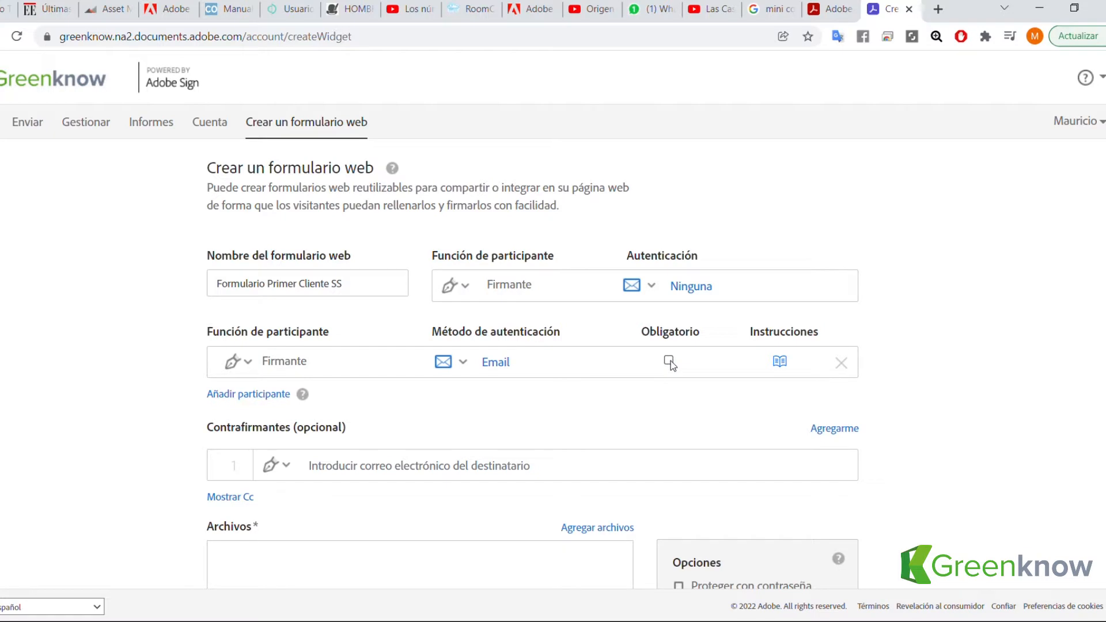
{"action": "left_click", "coordinate": [779, 361]}
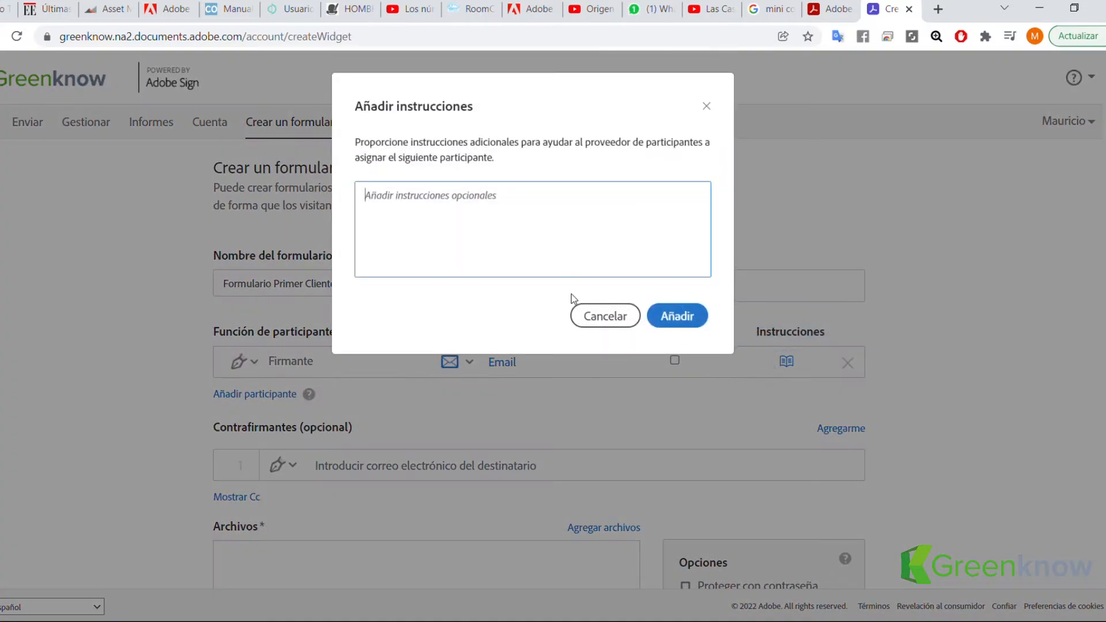
{"action": "left_click", "coordinate": [707, 107]}
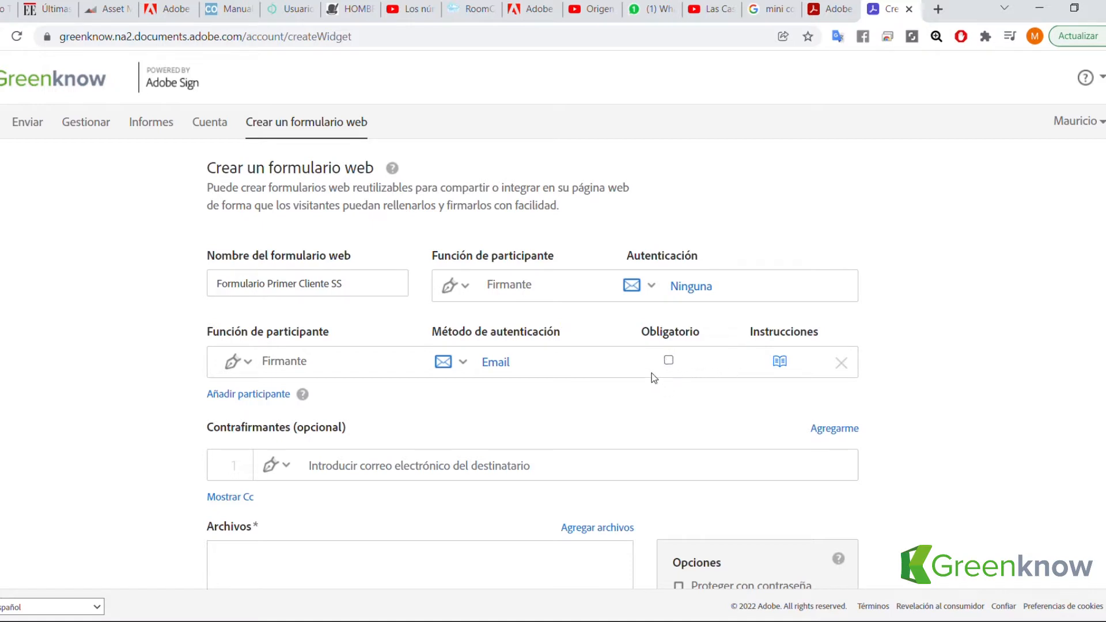
{"action": "left_click", "coordinate": [486, 365]}
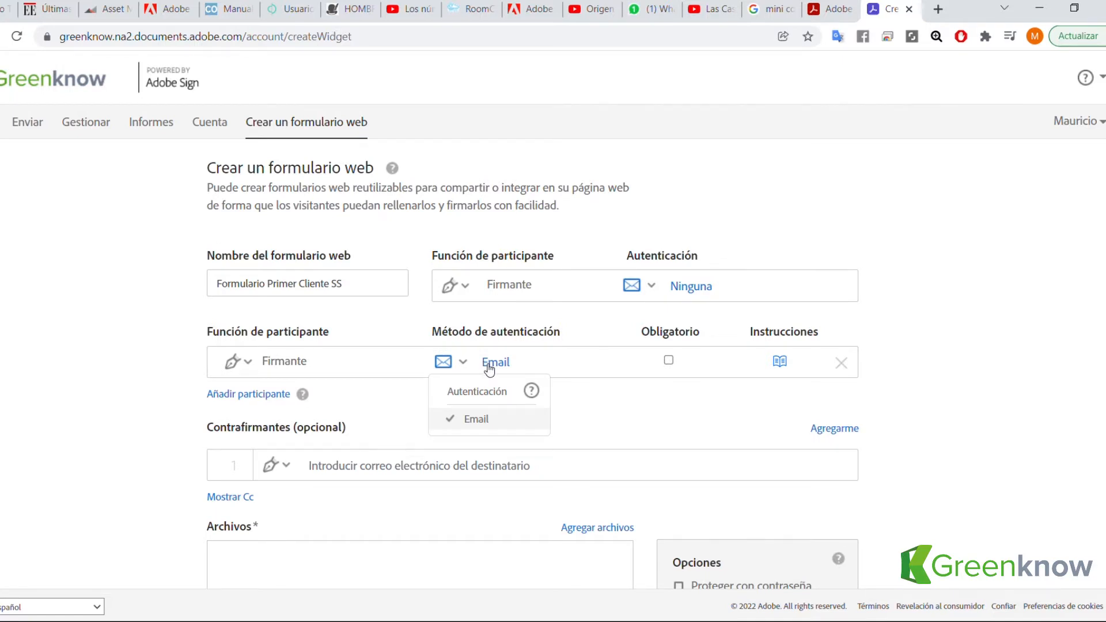
{"action": "left_click", "coordinate": [489, 369]}
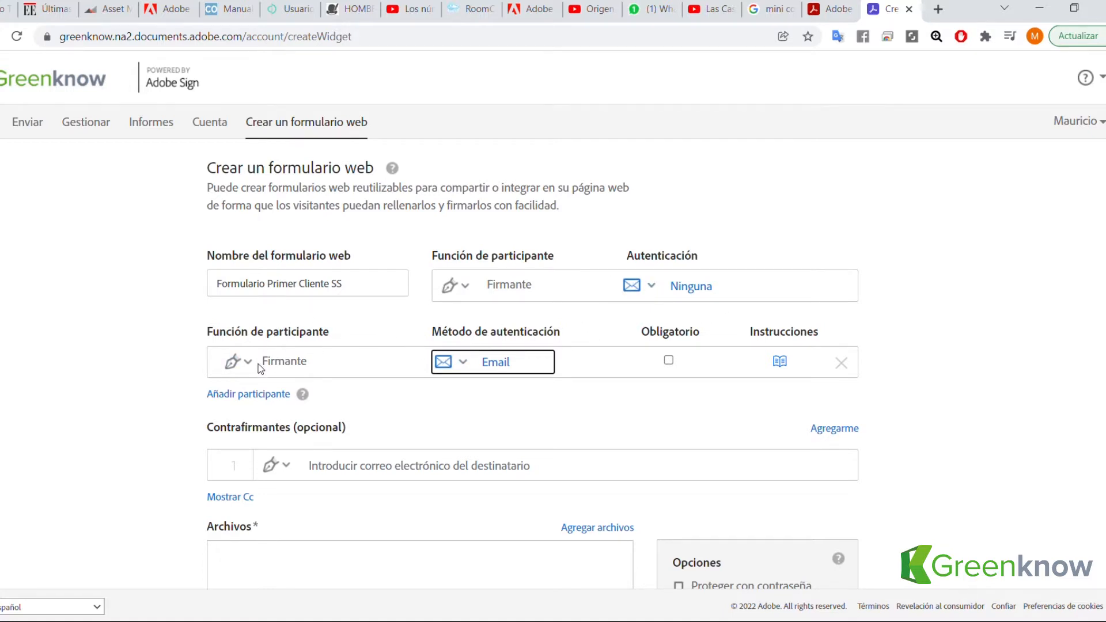
{"action": "left_click", "coordinate": [842, 365]}
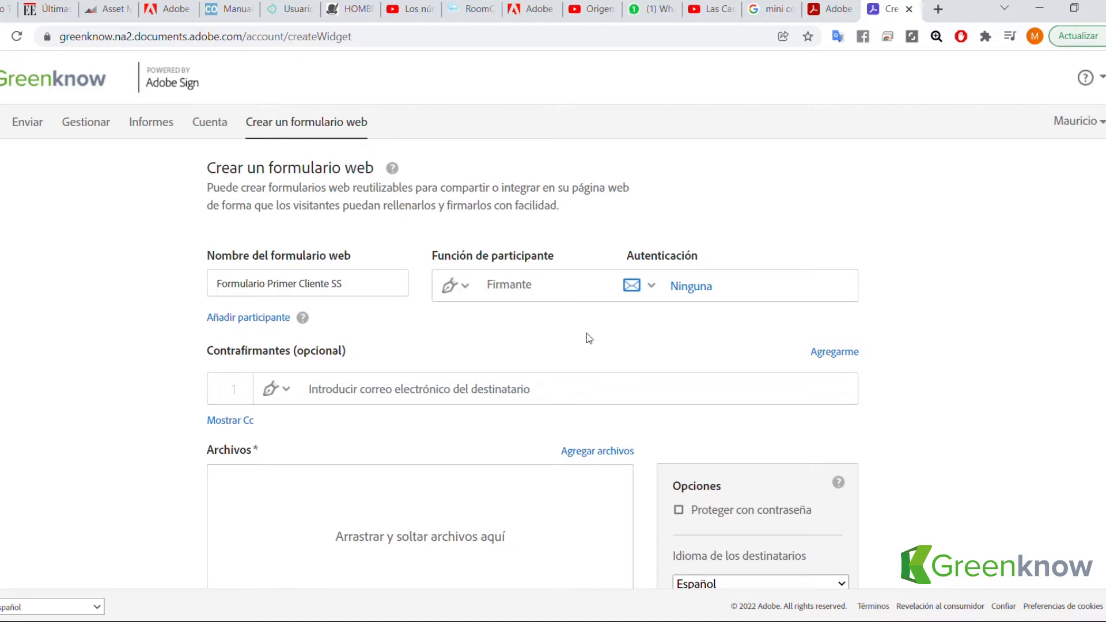
{"action": "scroll", "coordinate": [484, 345], "scroll_direction": "down", "scroll_amount": 1}
{"action": "scroll", "coordinate": [519, 346], "scroll_direction": "up", "scroll_amount": 1}
{"action": "scroll", "coordinate": [421, 339], "scroll_direction": "down", "scroll_amount": 2}
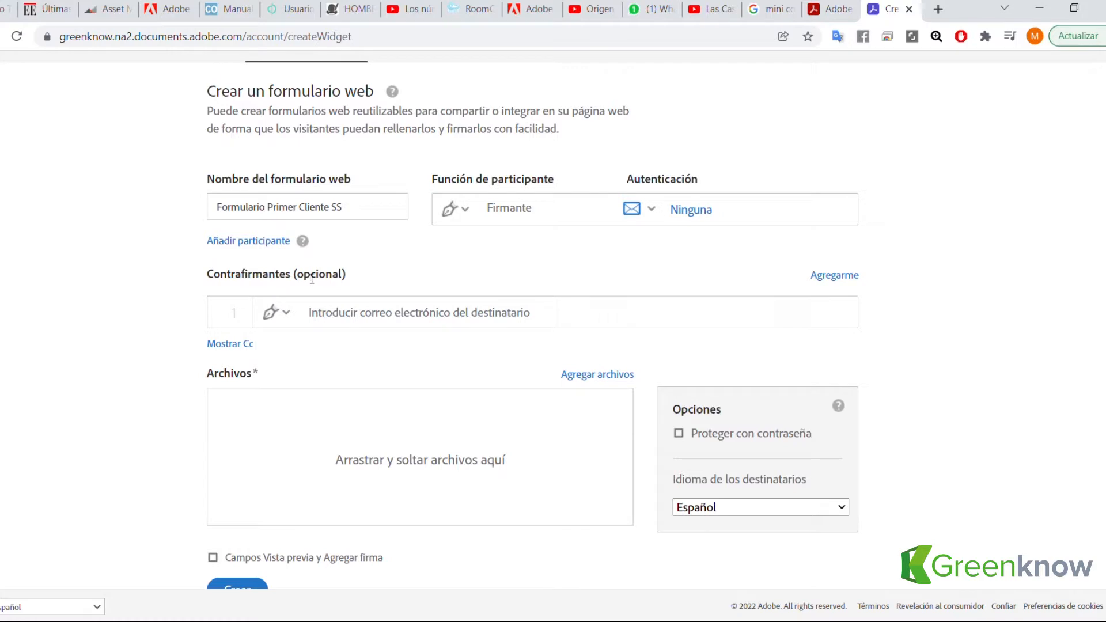
{"action": "left_click_drag", "start_coordinate": [304, 276], "coordinate": [358, 277]}
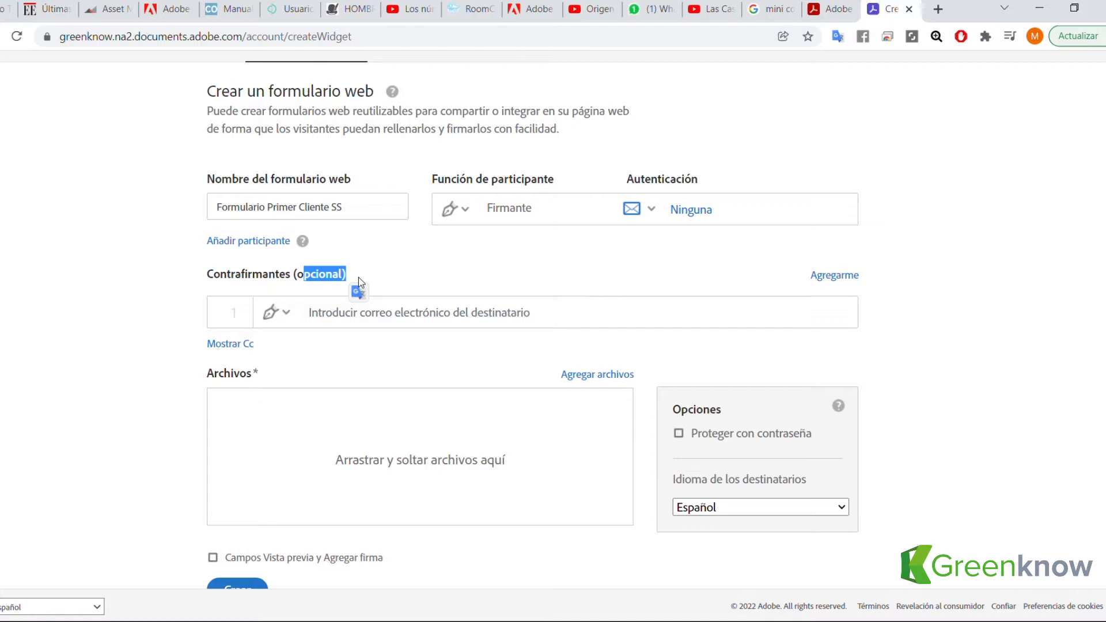
{"action": "left_click", "coordinate": [382, 322]}
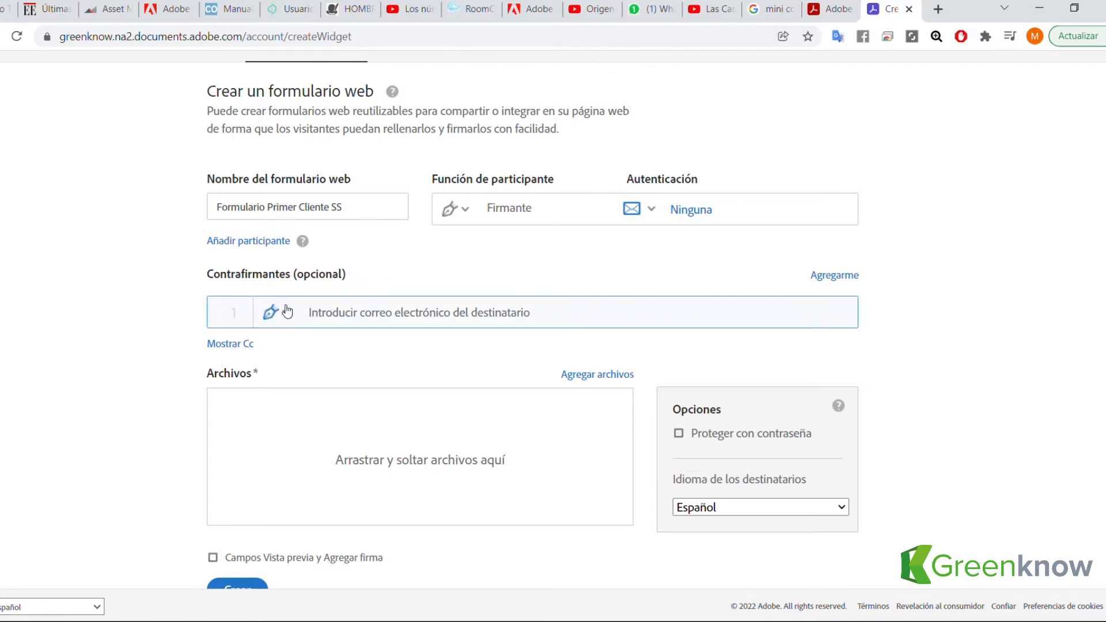
{"action": "scroll", "coordinate": [419, 318], "scroll_direction": "up", "scroll_amount": 2}
{"action": "scroll", "coordinate": [397, 323], "scroll_direction": "down", "scroll_amount": 2}
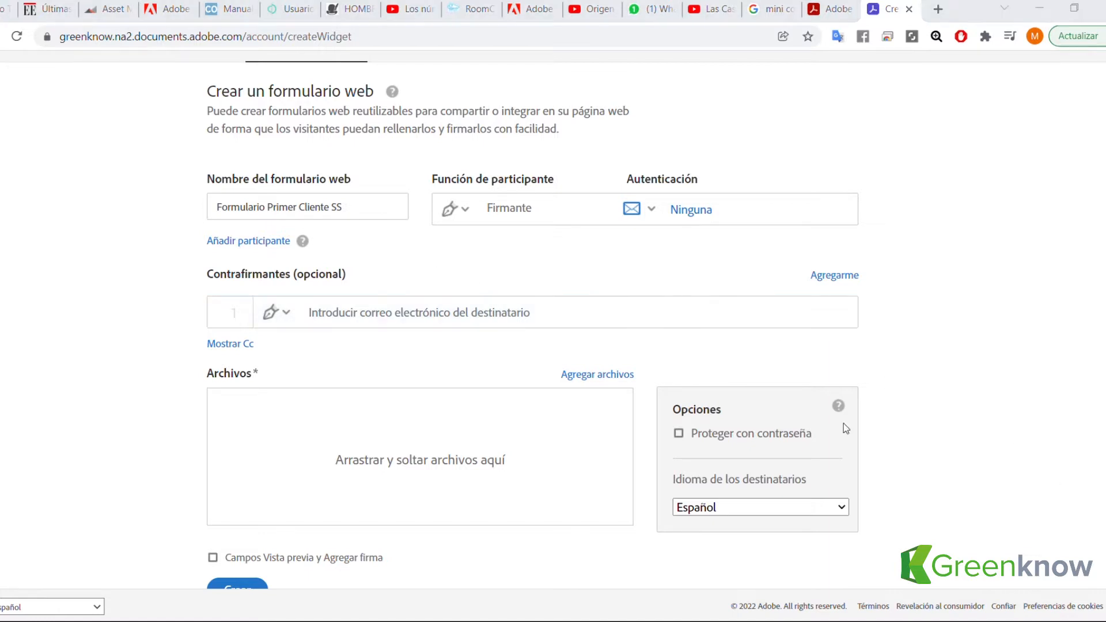
{"action": "scroll", "coordinate": [424, 376], "scroll_direction": "down", "scroll_amount": 1}
{"action": "scroll", "coordinate": [472, 369], "scroll_direction": "down", "scroll_amount": 1}
{"action": "scroll", "coordinate": [484, 316], "scroll_direction": "up", "scroll_amount": 1}
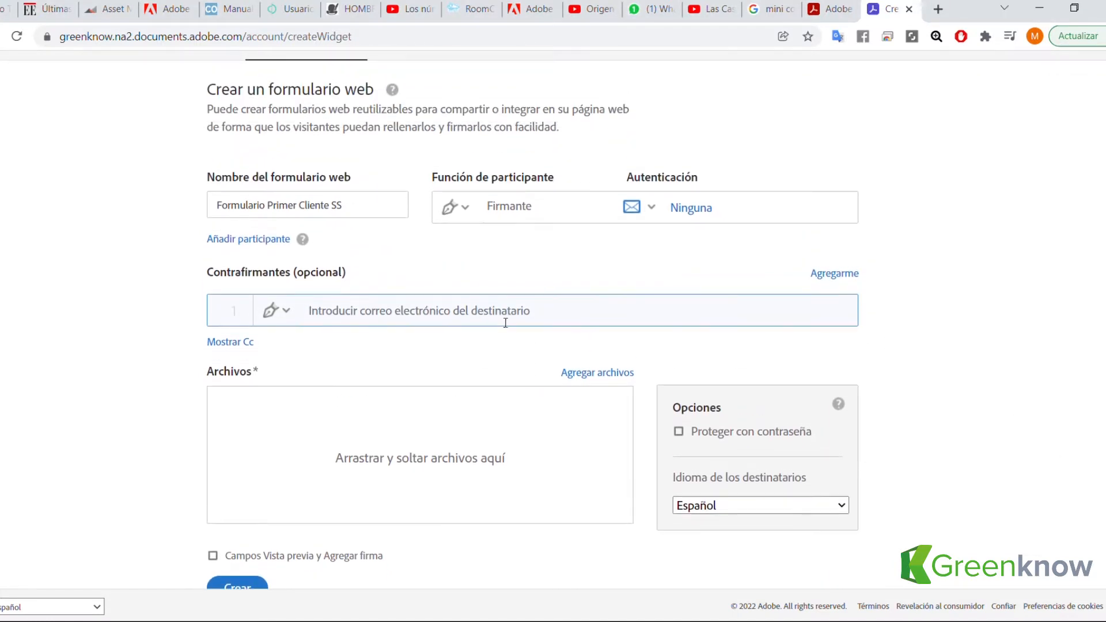
{"action": "scroll", "coordinate": [541, 346], "scroll_direction": "down", "scroll_amount": 1}
{"action": "scroll", "coordinate": [552, 360], "scroll_direction": "down", "scroll_amount": 1}
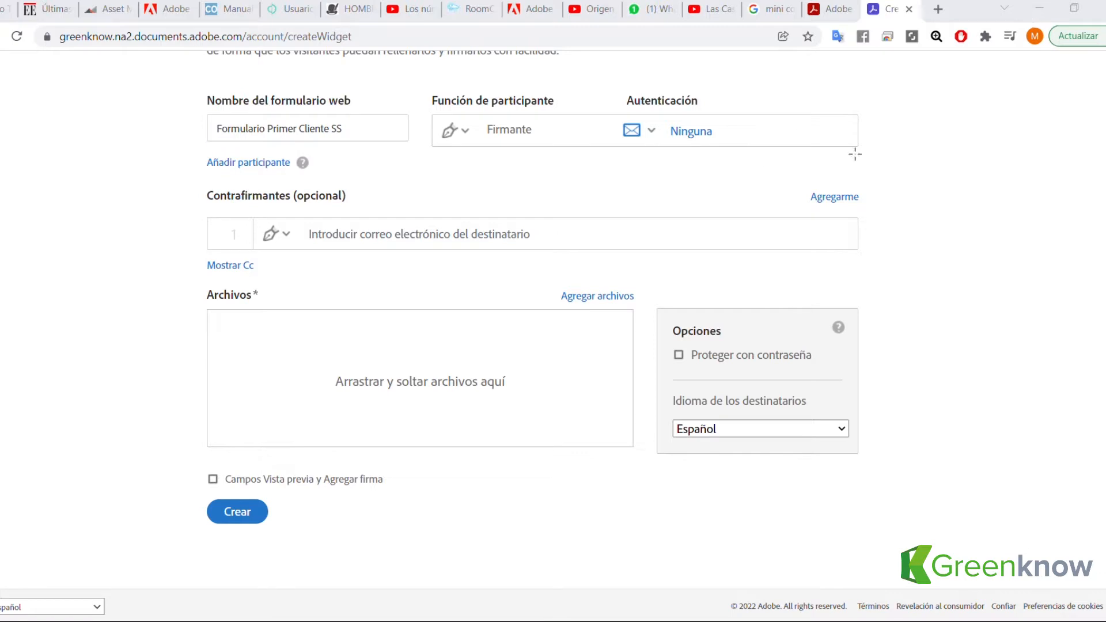
{"action": "left_click", "coordinate": [1040, 6]}
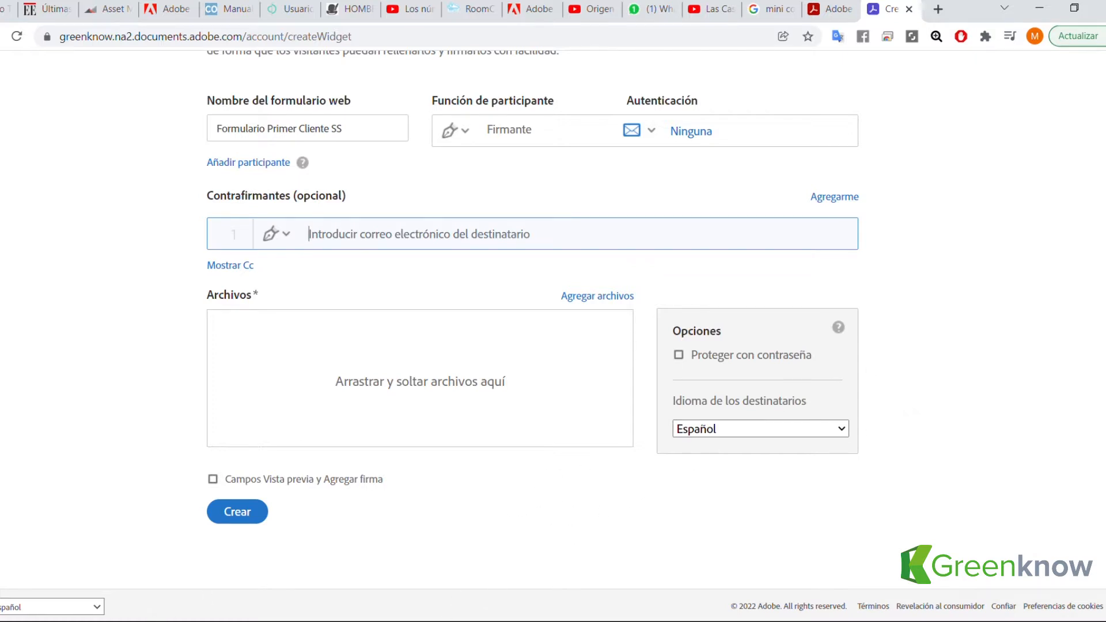
Choose to attach a file from Mi equipo via Agregar archivos.
{"action": "left_click", "coordinate": [593, 297]}
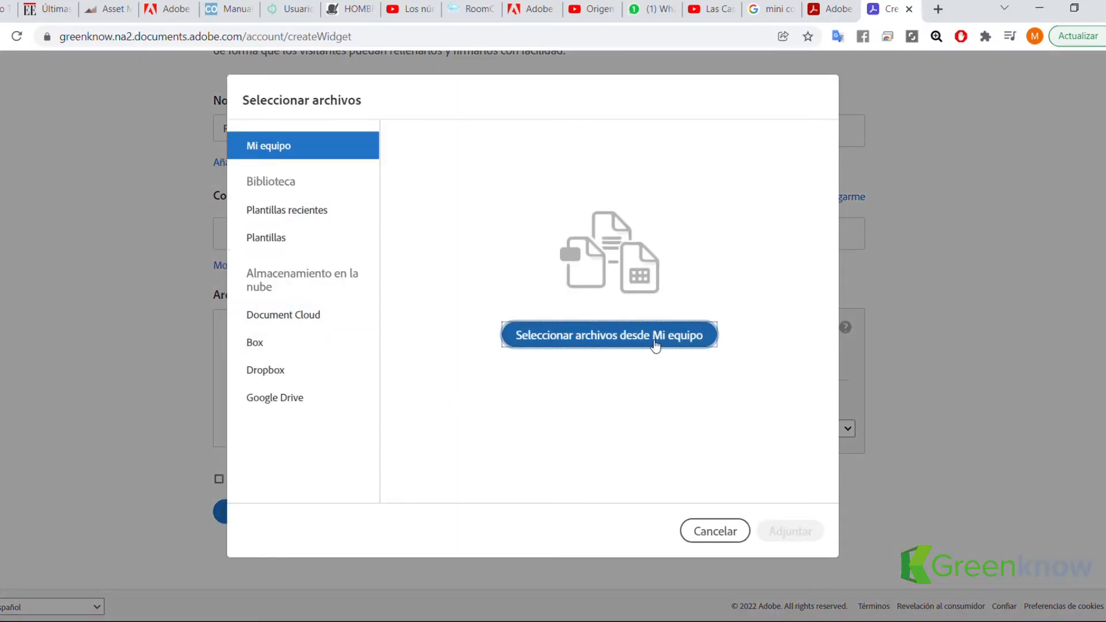
{"action": "left_click", "coordinate": [654, 343]}
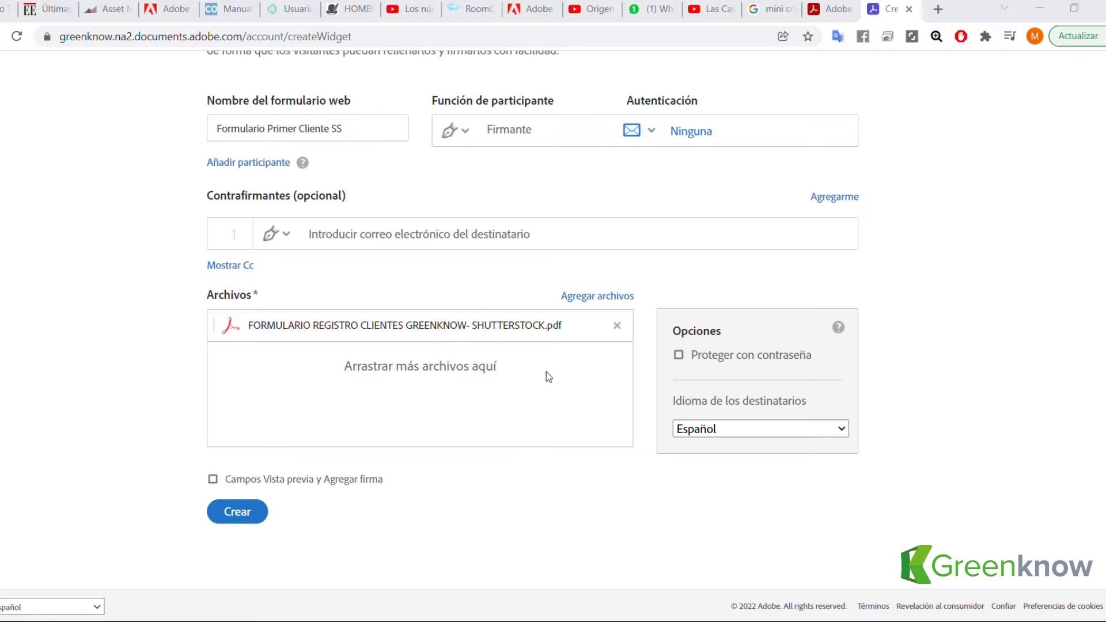
{"action": "scroll", "coordinate": [598, 297], "scroll_direction": "up", "scroll_amount": 1}
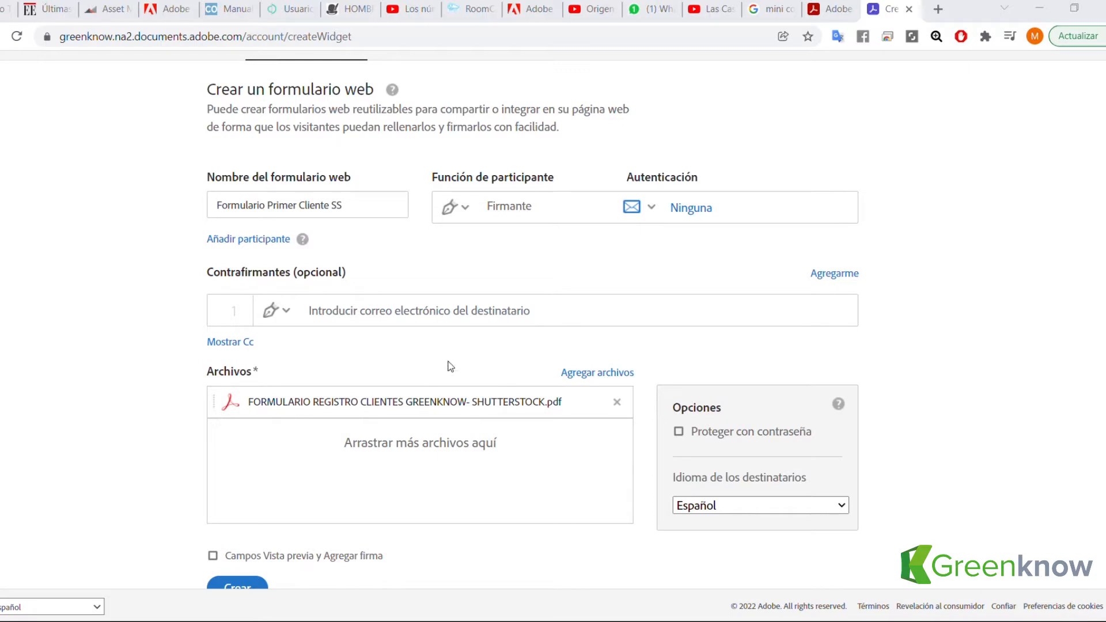
{"action": "scroll", "coordinate": [482, 368], "scroll_direction": "up", "scroll_amount": 1}
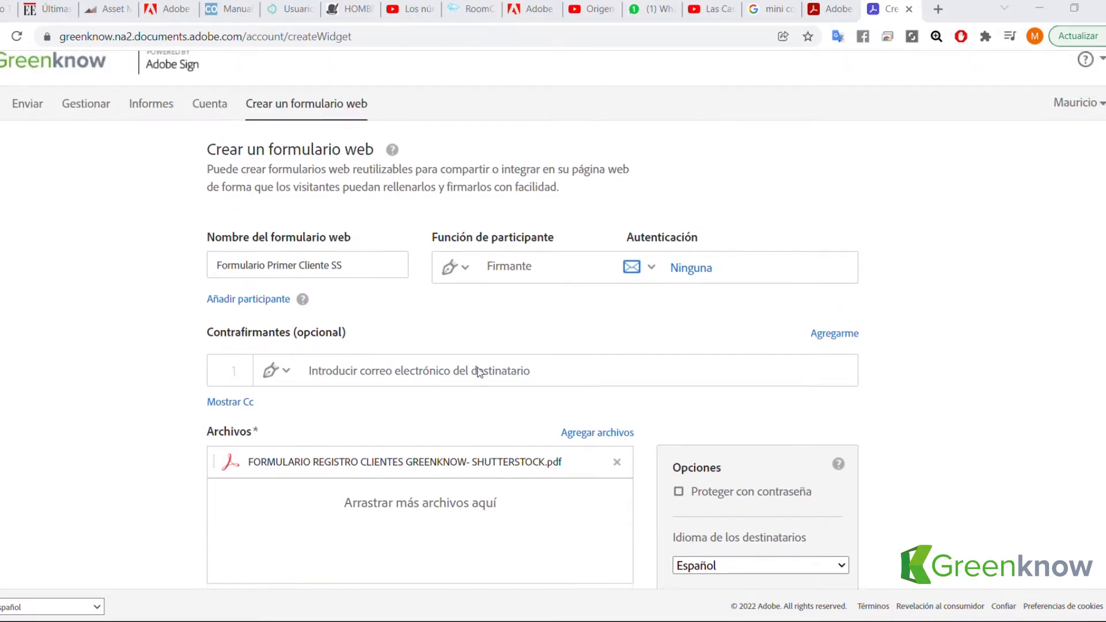
{"action": "scroll", "coordinate": [498, 366], "scroll_direction": "down", "scroll_amount": 3}
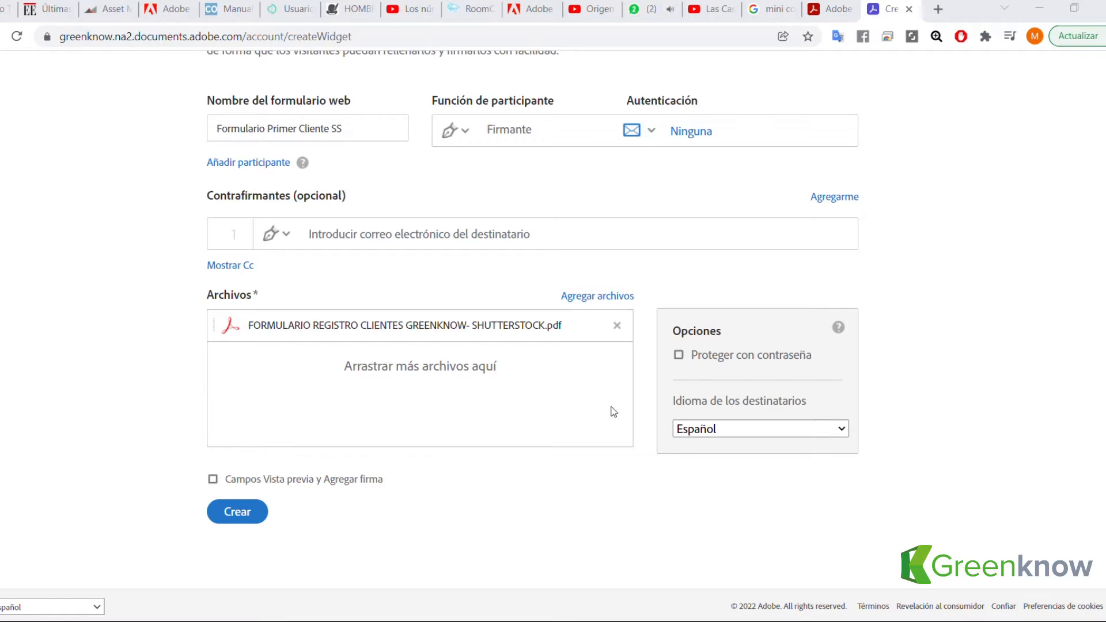
Enable 'Vista previa y Agregar firma campos' and continue with Siguiente to the field editor.
{"action": "left_click", "coordinate": [213, 479]}
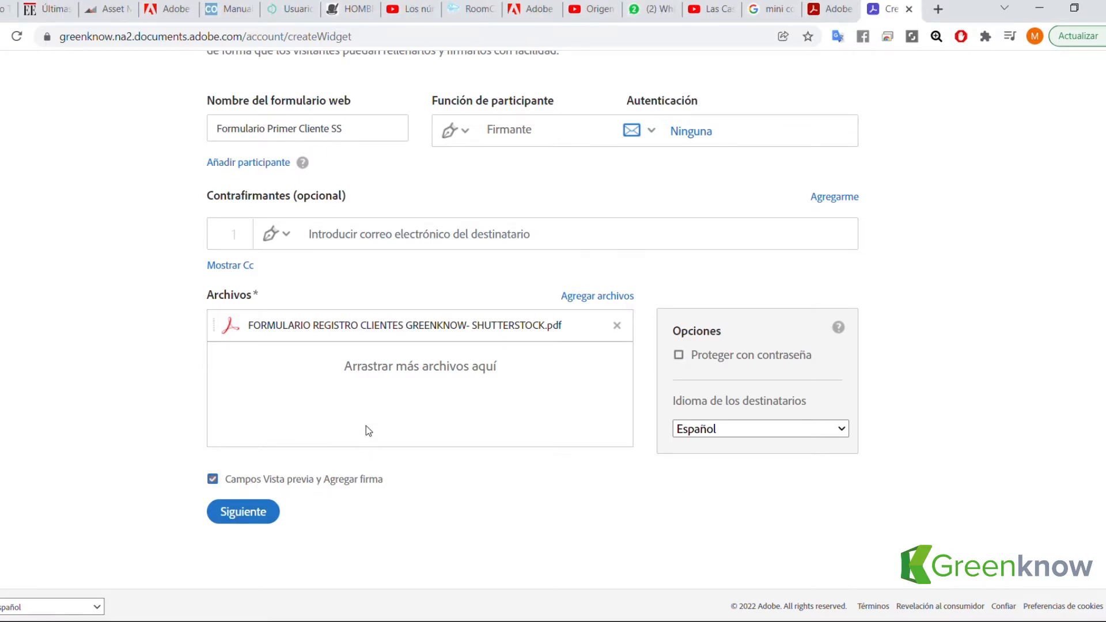
{"action": "scroll", "coordinate": [368, 420], "scroll_direction": "up", "scroll_amount": 4}
{"action": "scroll", "coordinate": [377, 430], "scroll_direction": "down", "scroll_amount": 4}
{"action": "scroll", "coordinate": [378, 431], "scroll_direction": "up", "scroll_amount": 3}
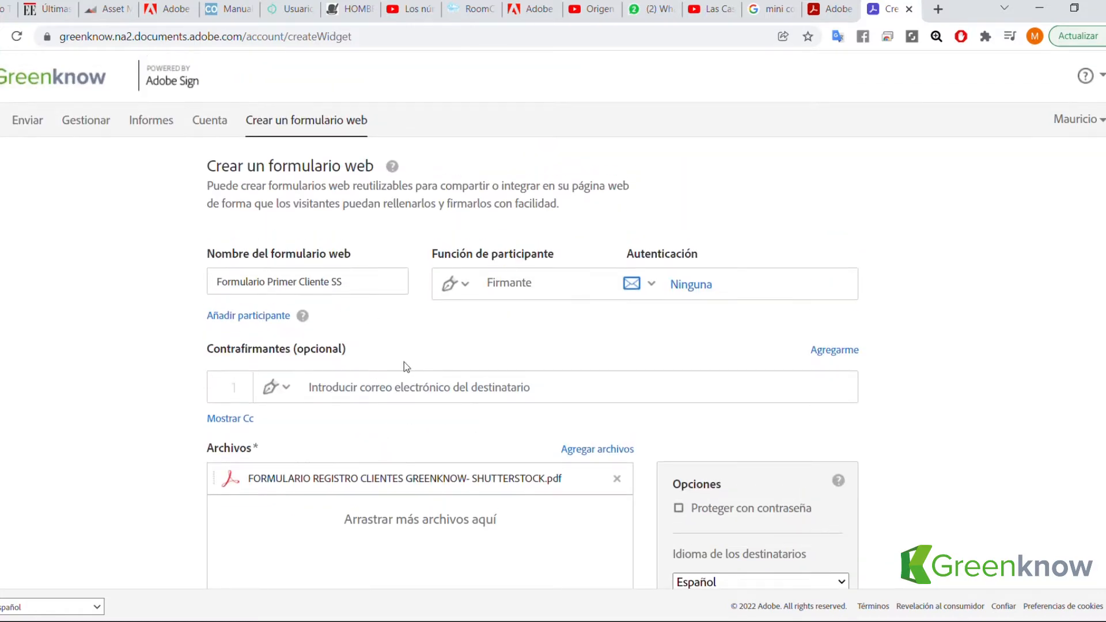
{"action": "scroll", "coordinate": [403, 362], "scroll_direction": "down", "scroll_amount": 3}
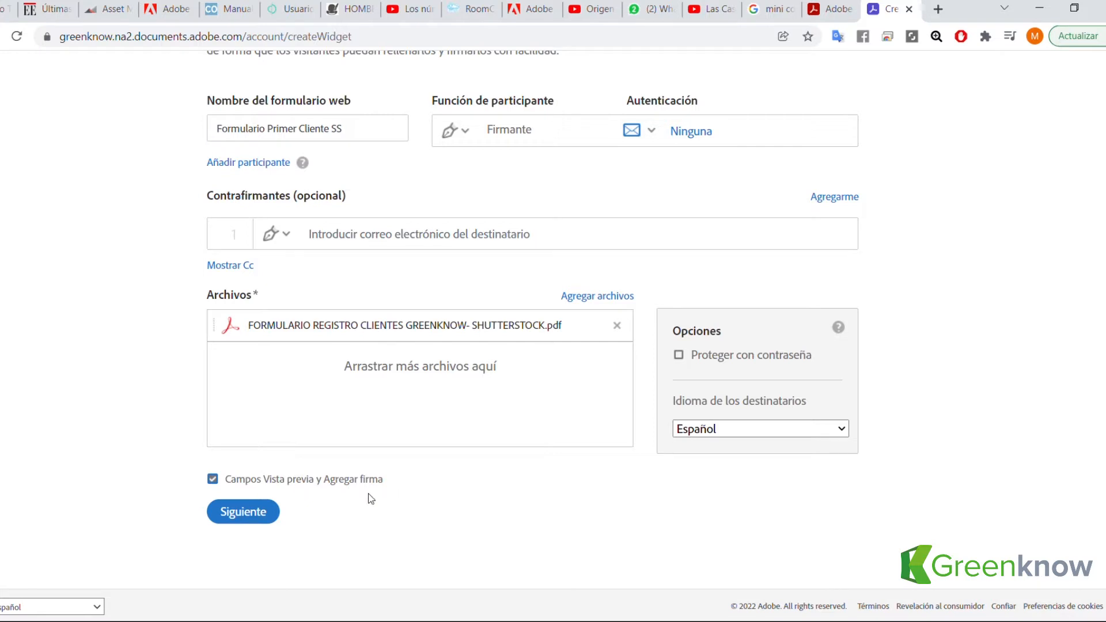
{"action": "left_click", "coordinate": [260, 512]}
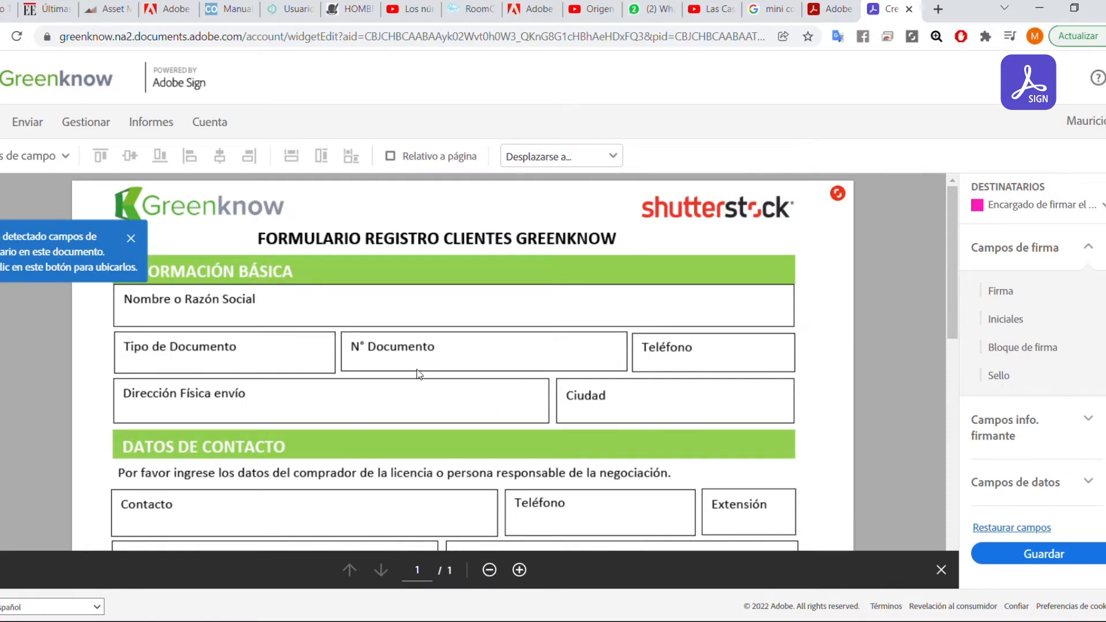
Review the auto-detected fields across the form and select the Nombre o Razón Social field.
{"action": "scroll", "coordinate": [382, 374], "scroll_direction": "down", "scroll_amount": 8}
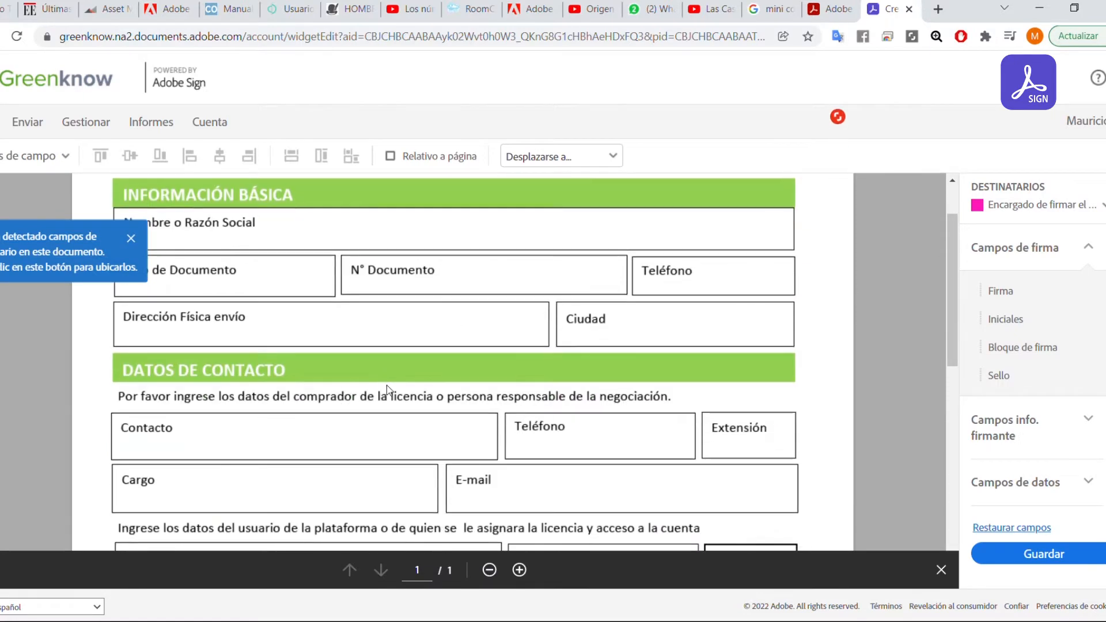
{"action": "scroll", "coordinate": [488, 368], "scroll_direction": "up", "scroll_amount": 6}
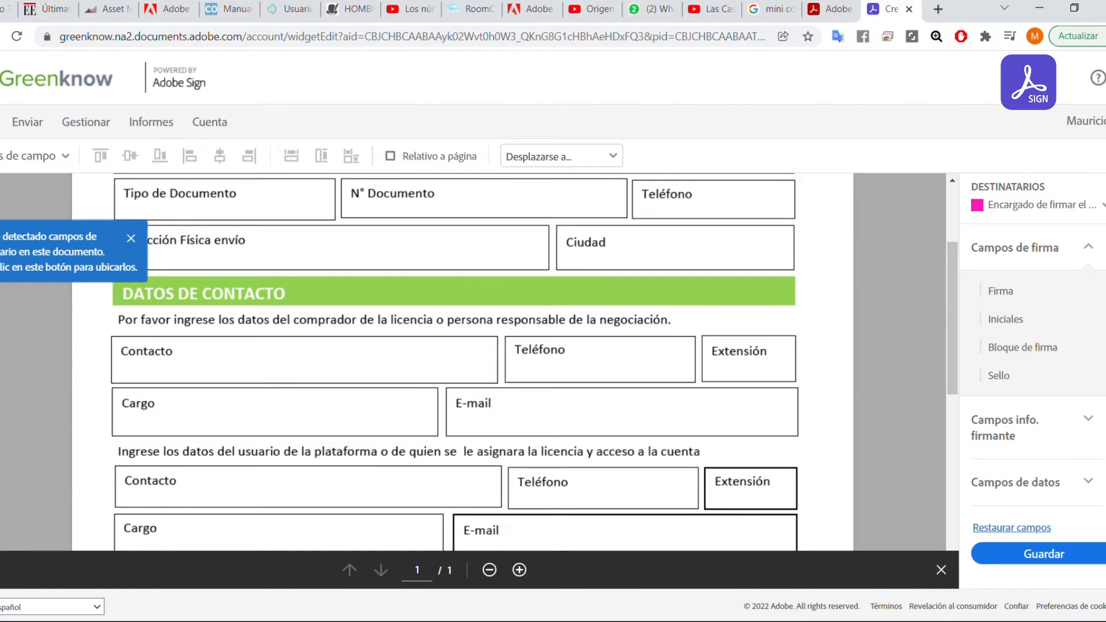
{"action": "scroll", "coordinate": [404, 328], "scroll_direction": "up", "scroll_amount": 3}
{"action": "scroll", "coordinate": [561, 297], "scroll_direction": "down", "scroll_amount": 1}
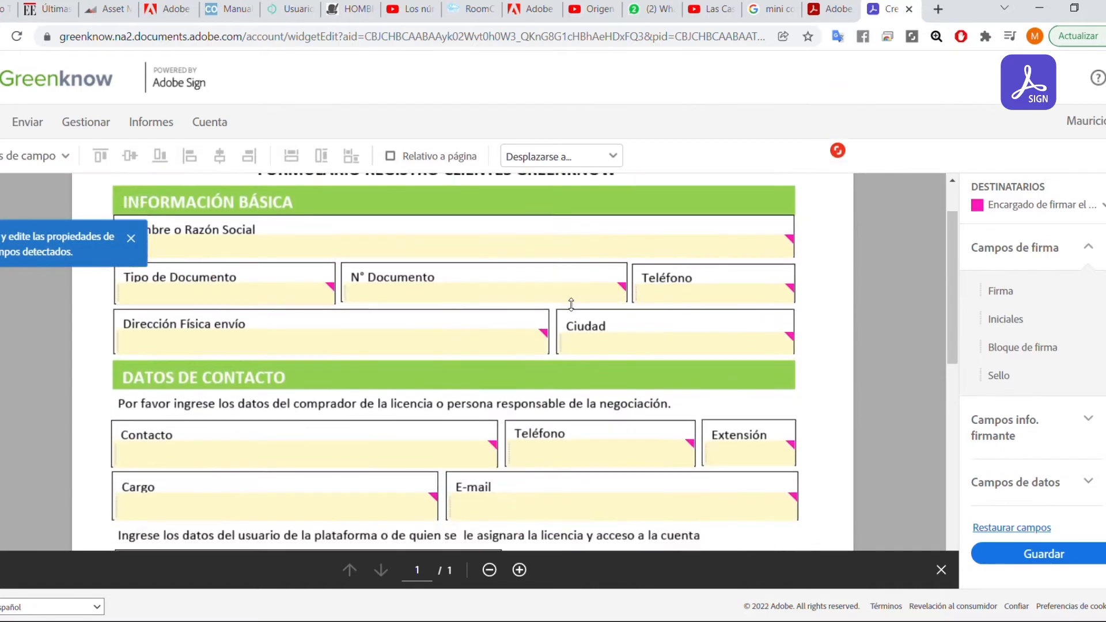
{"action": "scroll", "coordinate": [593, 328], "scroll_direction": "down", "scroll_amount": 9}
{"action": "scroll", "coordinate": [691, 344], "scroll_direction": "up", "scroll_amount": 2}
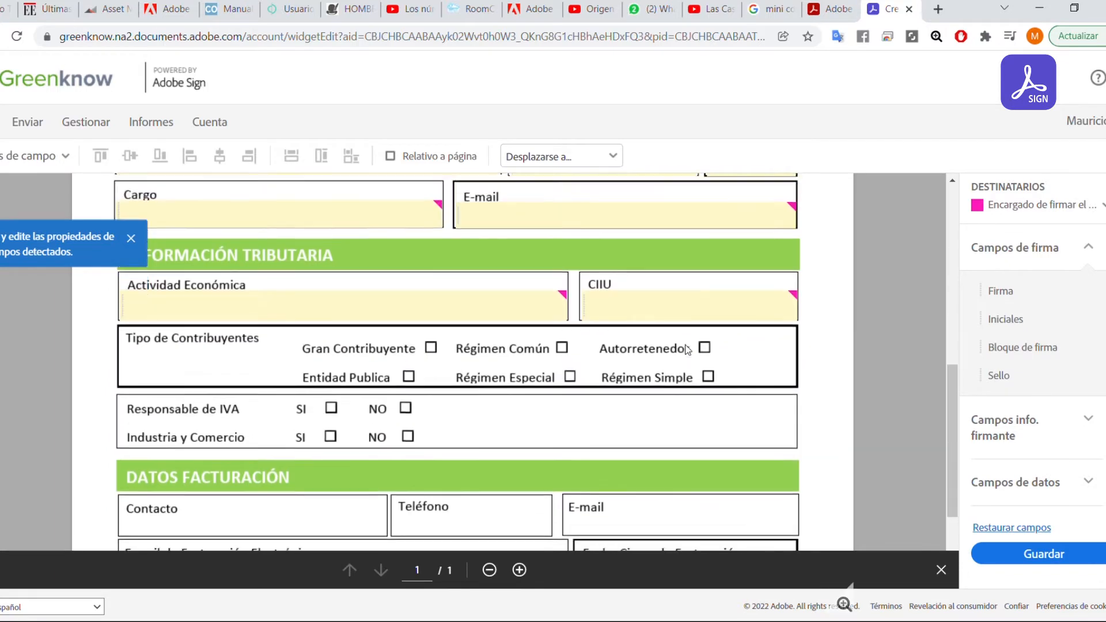
{"action": "scroll", "coordinate": [687, 350], "scroll_direction": "up", "scroll_amount": 3}
{"action": "scroll", "coordinate": [257, 352], "scroll_direction": "down", "scroll_amount": 1}
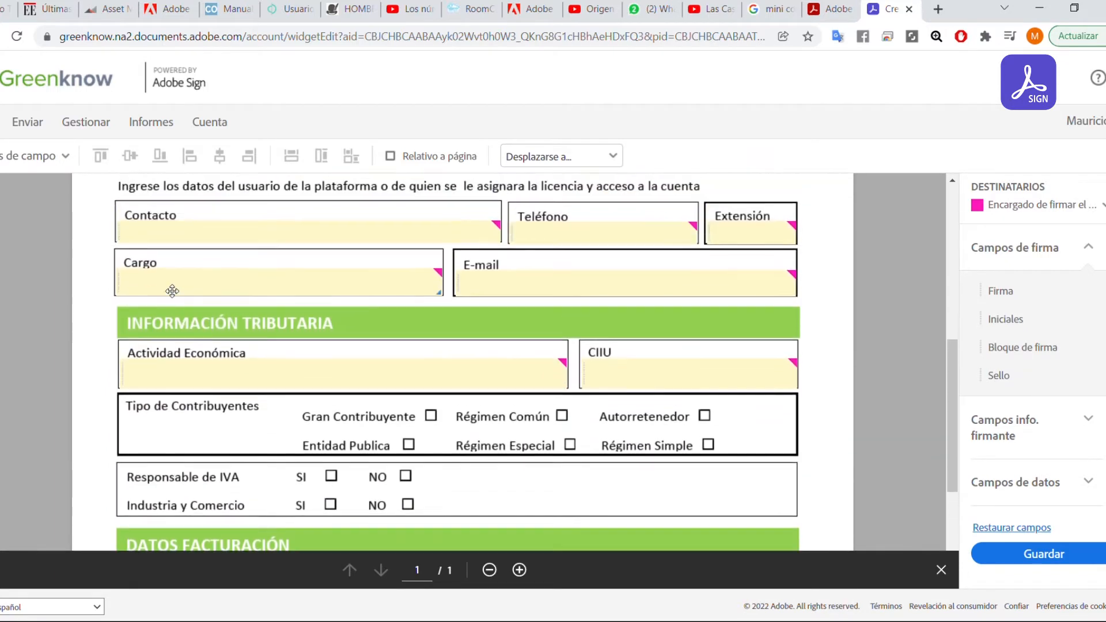
{"action": "scroll", "coordinate": [172, 291], "scroll_direction": "down", "scroll_amount": 2}
{"action": "scroll", "coordinate": [679, 327], "scroll_direction": "up", "scroll_amount": 4}
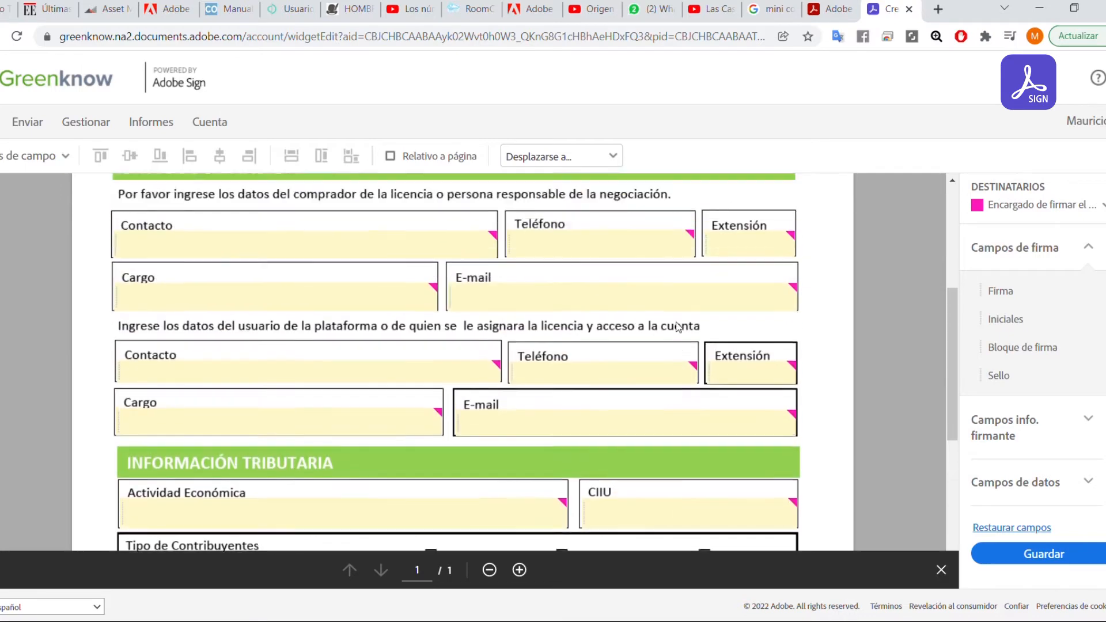
{"action": "scroll", "coordinate": [679, 325], "scroll_direction": "up", "scroll_amount": 4}
{"action": "scroll", "coordinate": [584, 353], "scroll_direction": "down", "scroll_amount": 2}
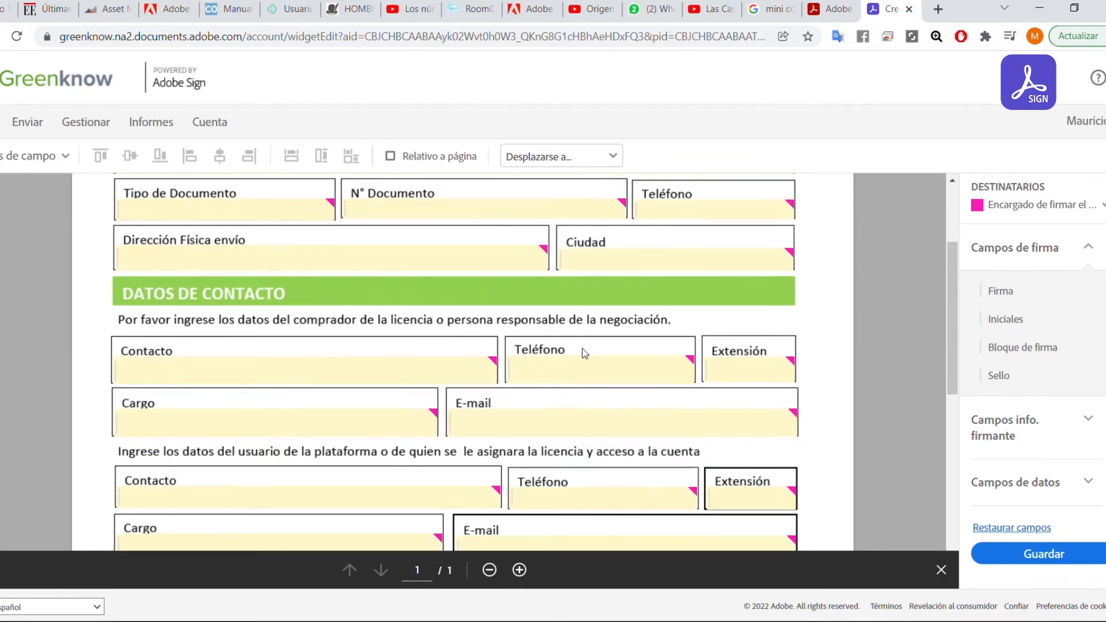
{"action": "scroll", "coordinate": [581, 346], "scroll_direction": "up", "scroll_amount": 3}
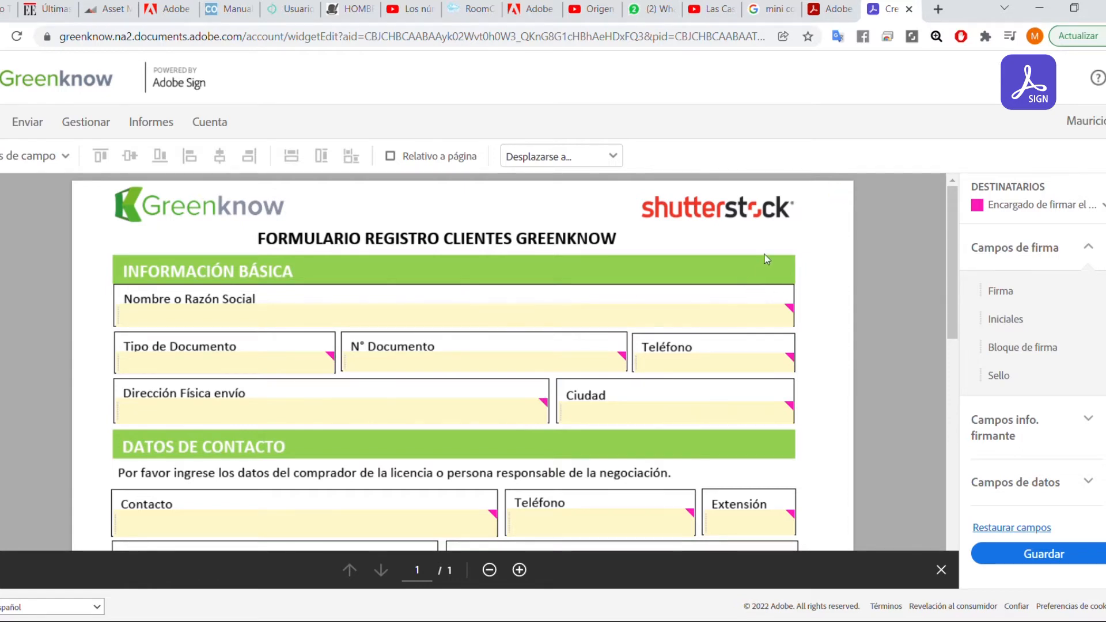
{"action": "scroll", "coordinate": [771, 290], "scroll_direction": "down", "scroll_amount": 2}
{"action": "scroll", "coordinate": [779, 303], "scroll_direction": "up", "scroll_amount": 2}
{"action": "scroll", "coordinate": [715, 318], "scroll_direction": "down", "scroll_amount": 2}
{"action": "scroll", "coordinate": [715, 317], "scroll_direction": "up", "scroll_amount": 2}
{"action": "left_click", "coordinate": [332, 327]}
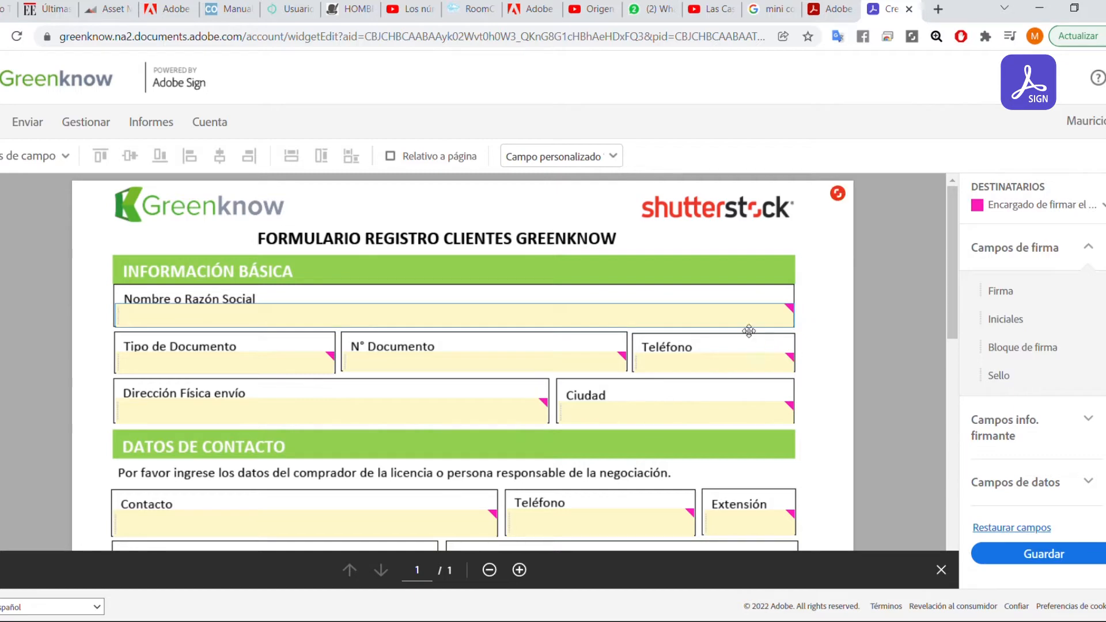
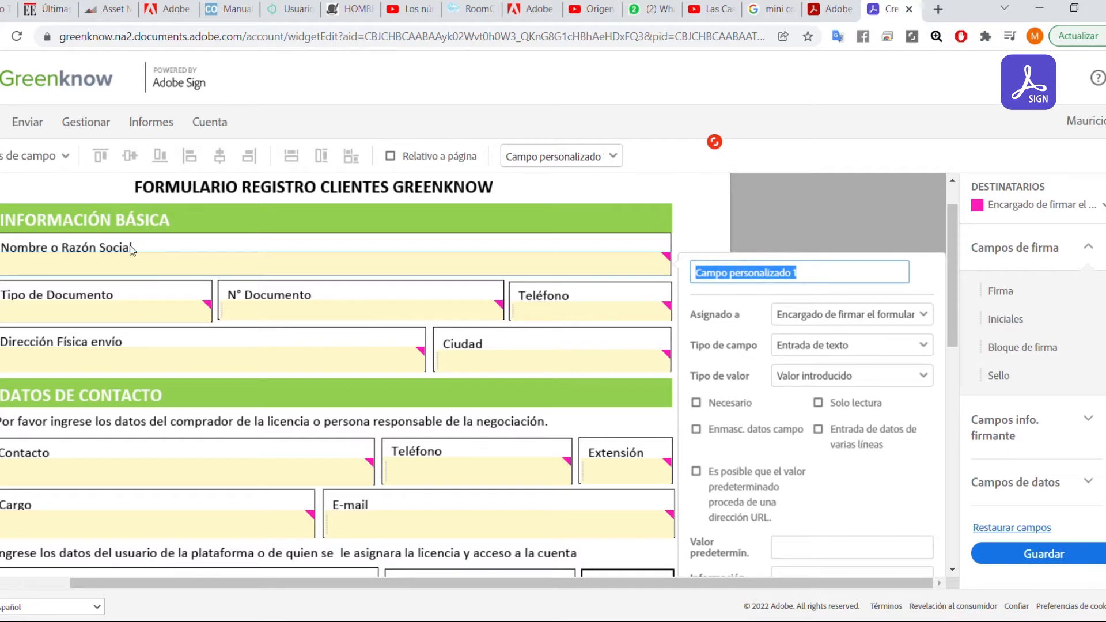
Replace the field's default name with 'Nombre-RazonSocial', keeping it an Entrada de texto field.
{"action": "left_click", "coordinate": [819, 278]}
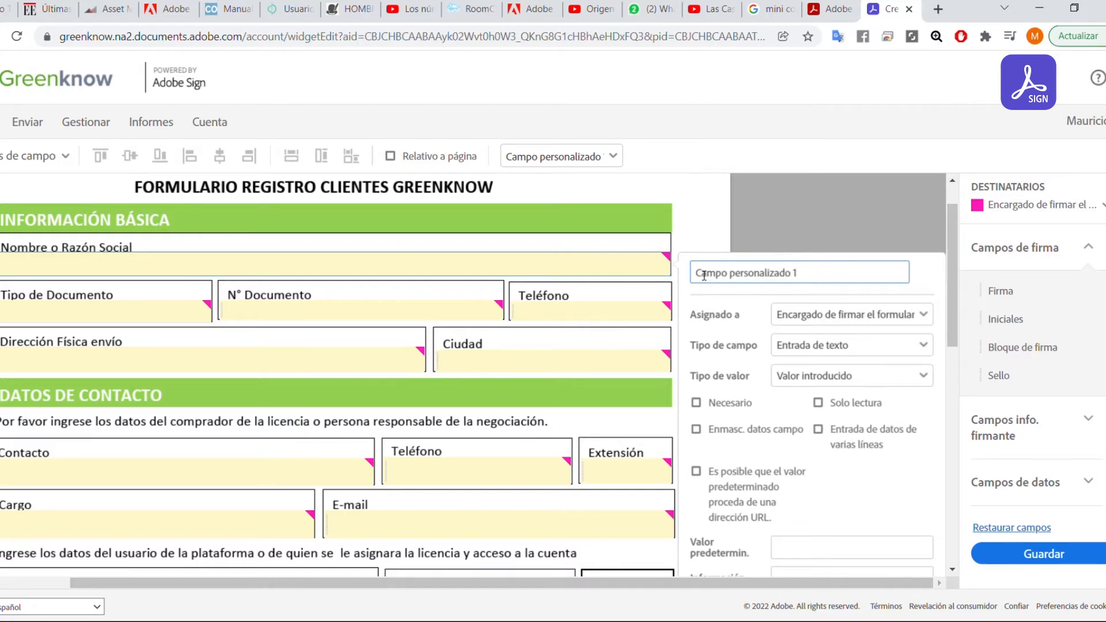
{"action": "left_click_drag", "start_coordinate": [704, 279], "coordinate": [795, 275]}
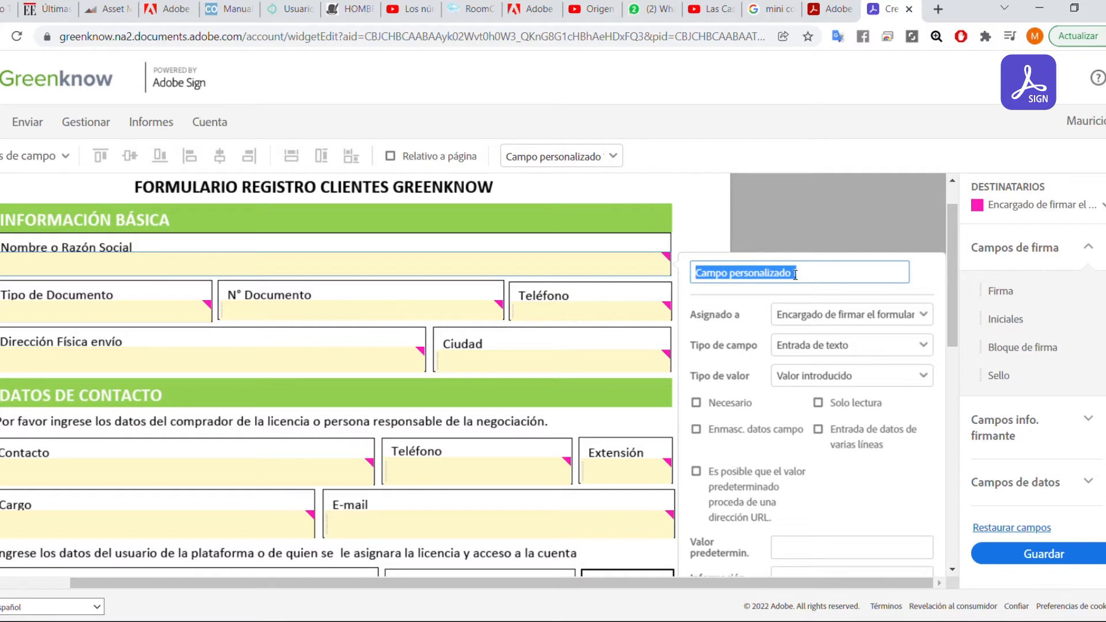
{"action": "type", "text": "Nombre"}
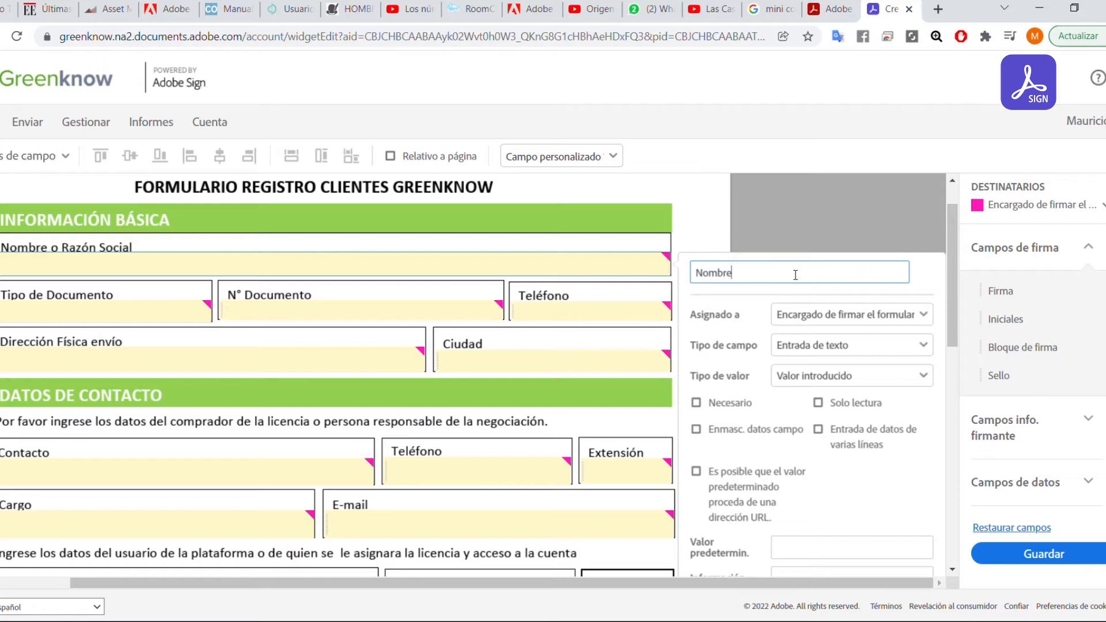
{"action": "type", "text": "-RazonSocial"}
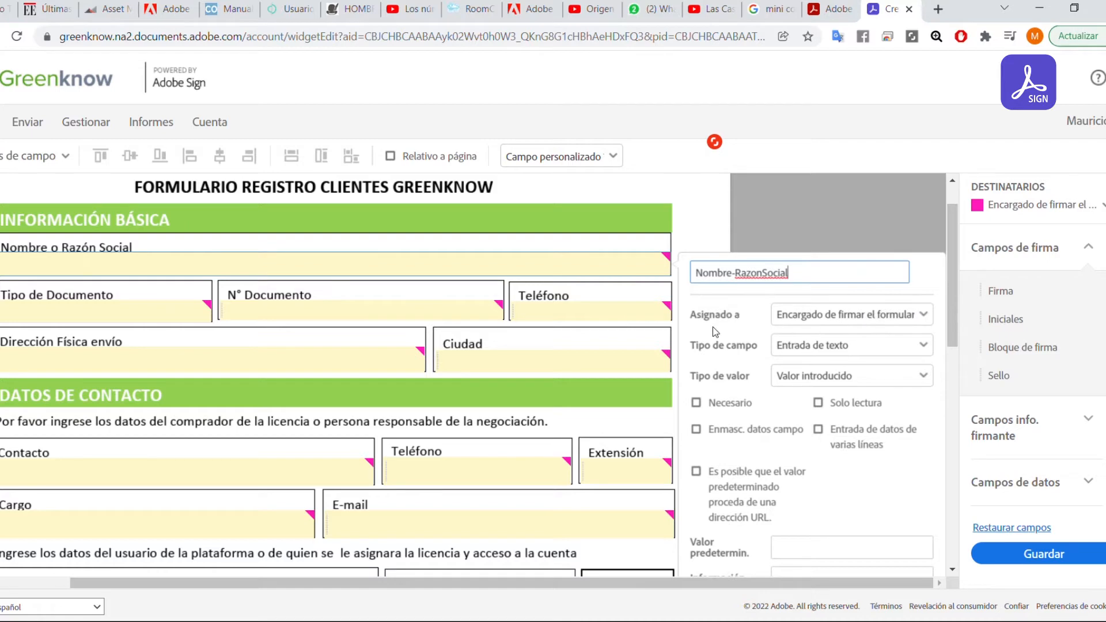
{"action": "key", "text": "Tab"}
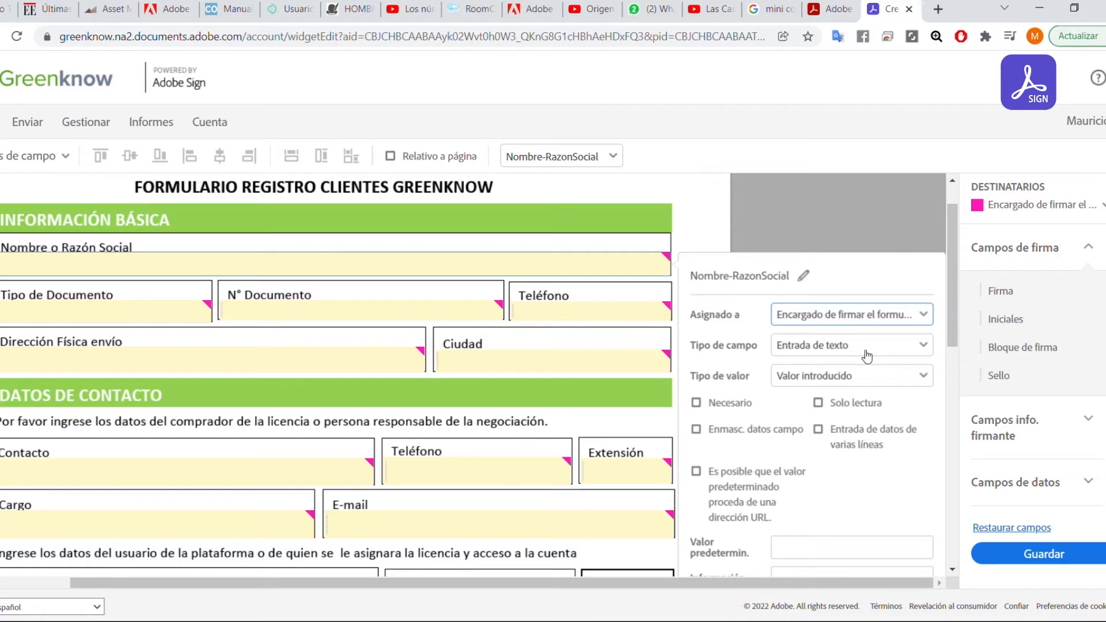
Check the signer and 'Valor introducido' value type, then enable default value from a URL.
{"action": "key", "text": "Tab"}
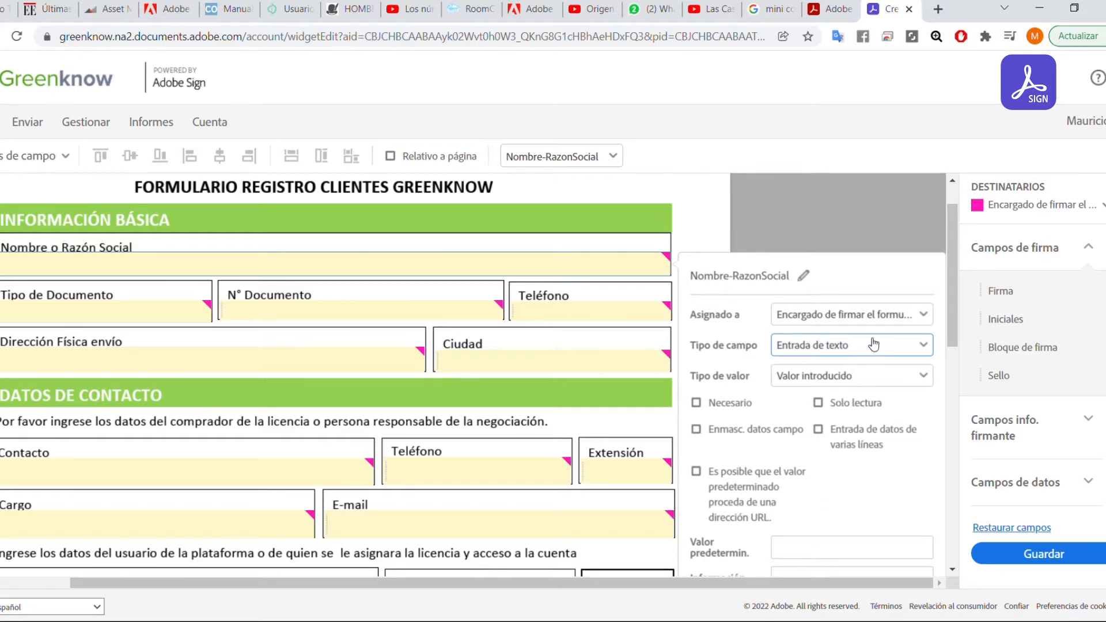
{"action": "left_click", "coordinate": [753, 338]}
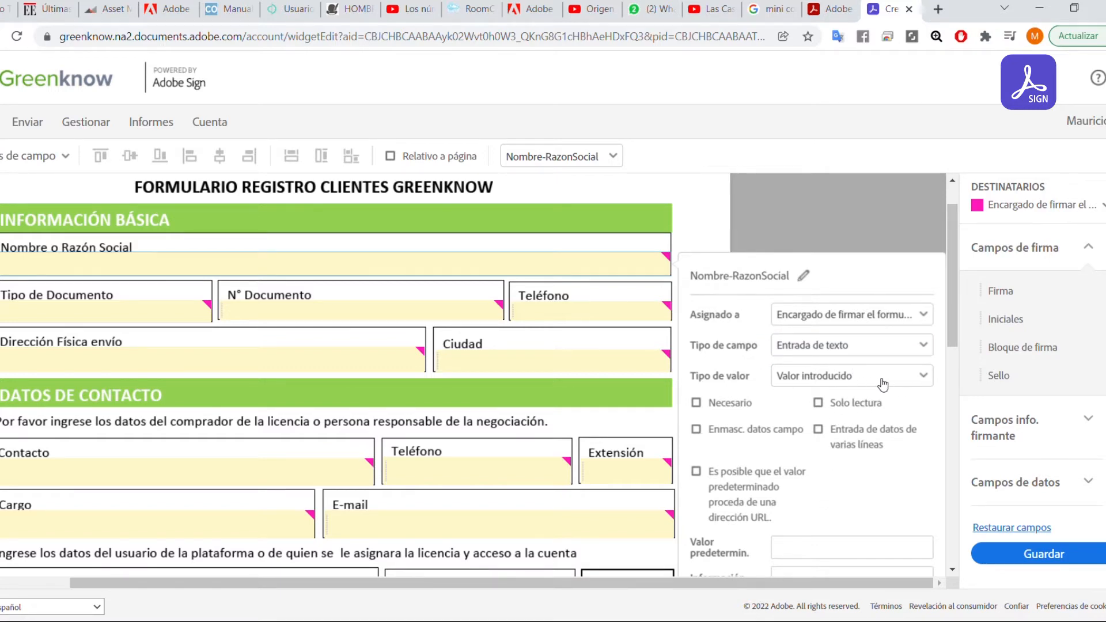
{"action": "left_click", "coordinate": [883, 379]}
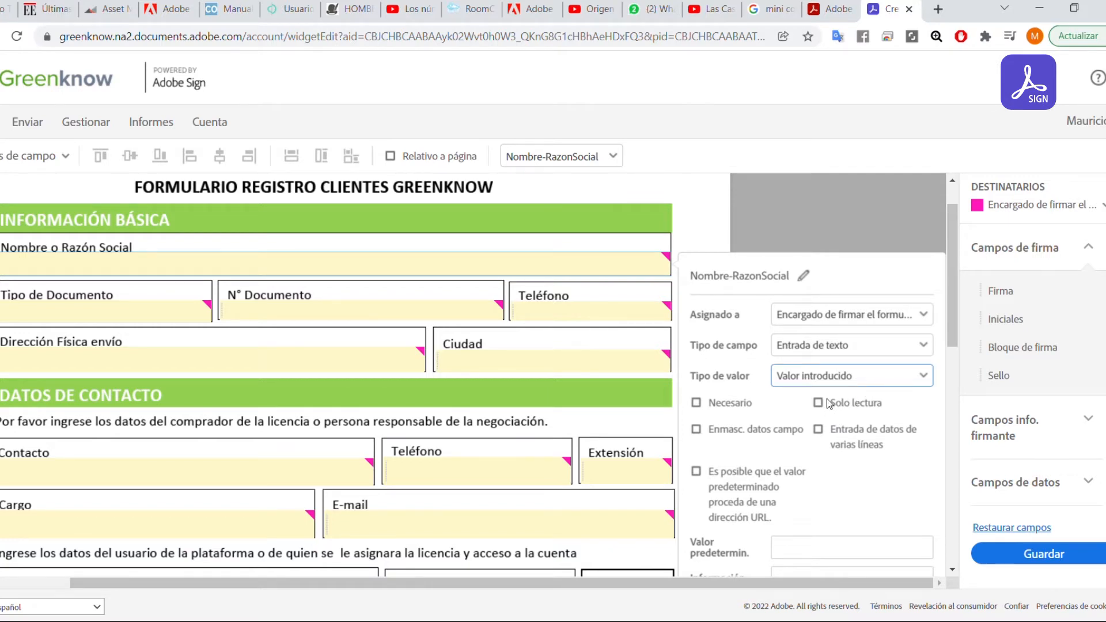
{"action": "left_click", "coordinate": [797, 470]}
{"action": "scroll", "coordinate": [903, 444], "scroll_direction": "down", "scroll_amount": 9}
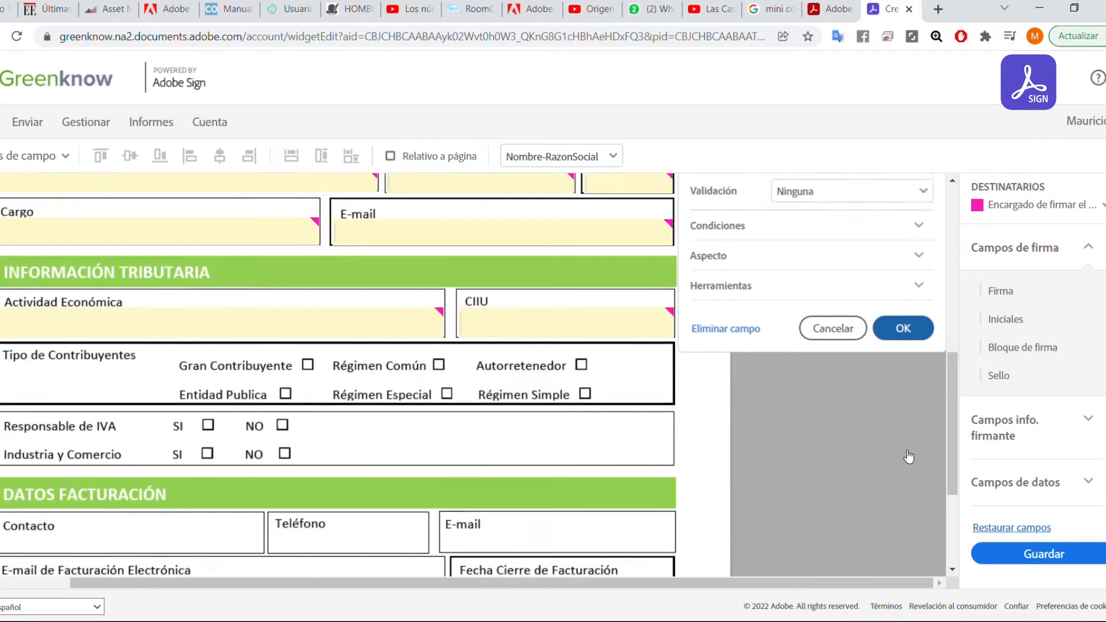
{"action": "scroll", "coordinate": [908, 453], "scroll_direction": "up", "scroll_amount": 8}
{"action": "scroll", "coordinate": [908, 453], "scroll_direction": "up", "scroll_amount": 2}
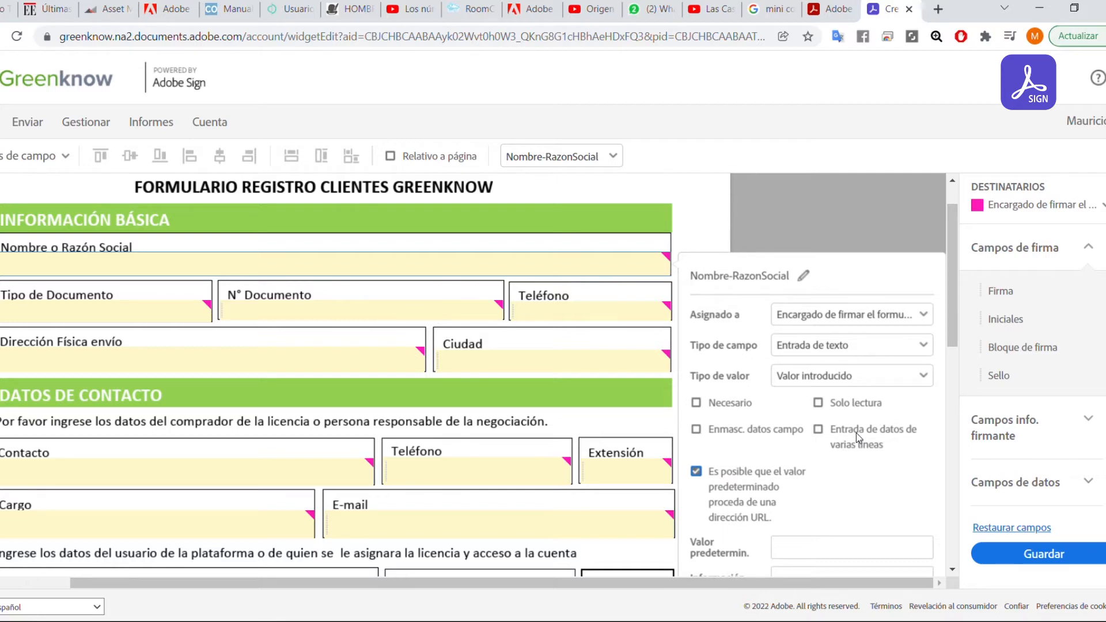
{"action": "mouse_move", "coordinate": [948, 281]}
{"action": "left_mouse_down"}
{"action": "mouse_move", "coordinate": [948, 310]}
{"action": "mouse_move", "coordinate": [949, 299]}
{"action": "left_mouse_up"}
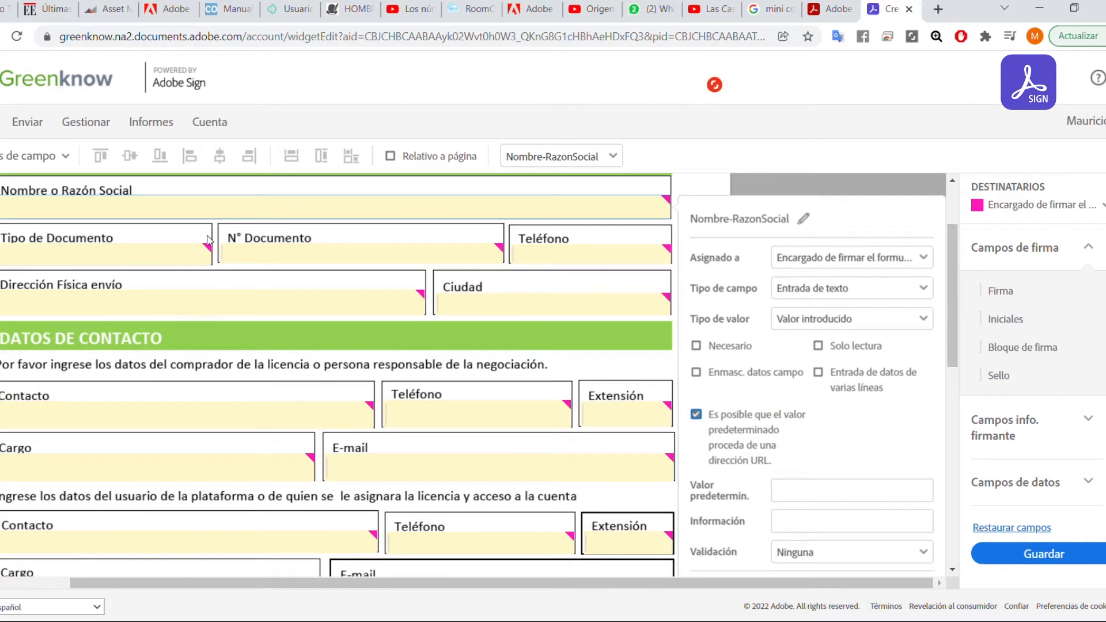
{"action": "scroll", "coordinate": [757, 305], "scroll_direction": "up", "scroll_amount": 2}
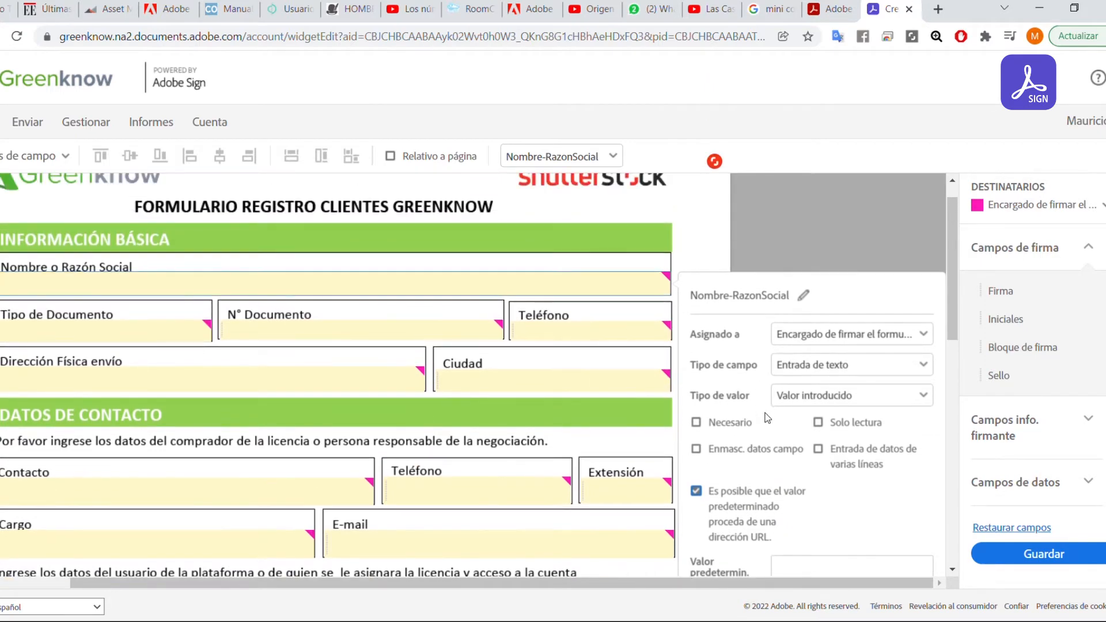
{"action": "scroll", "coordinate": [767, 418], "scroll_direction": "down", "scroll_amount": 2}
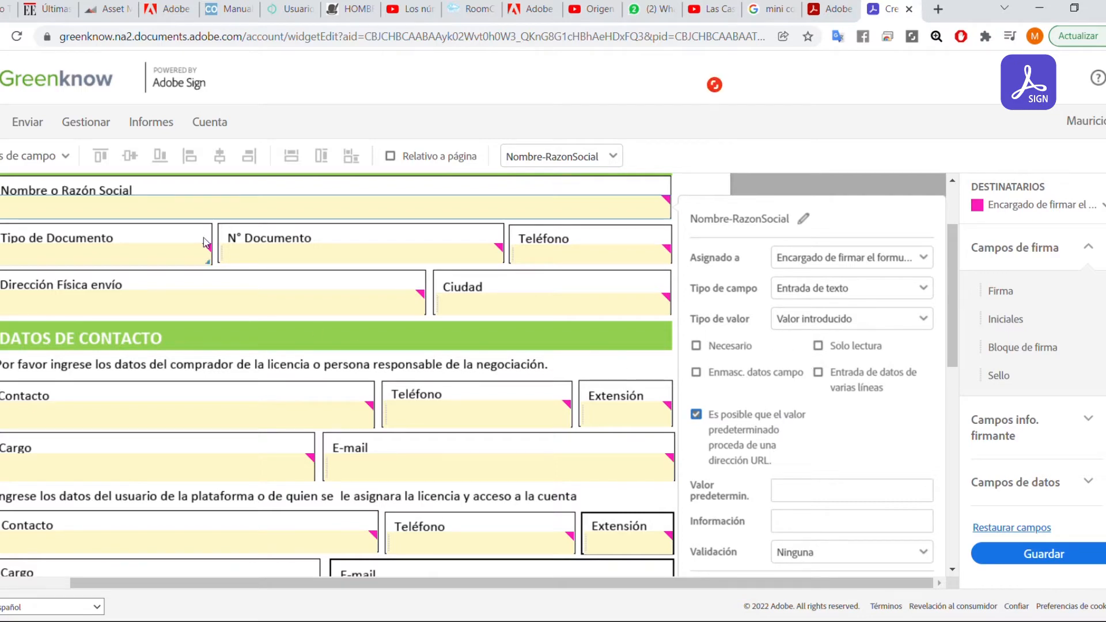
{"action": "scroll", "coordinate": [241, 298], "scroll_direction": "up", "scroll_amount": 3}
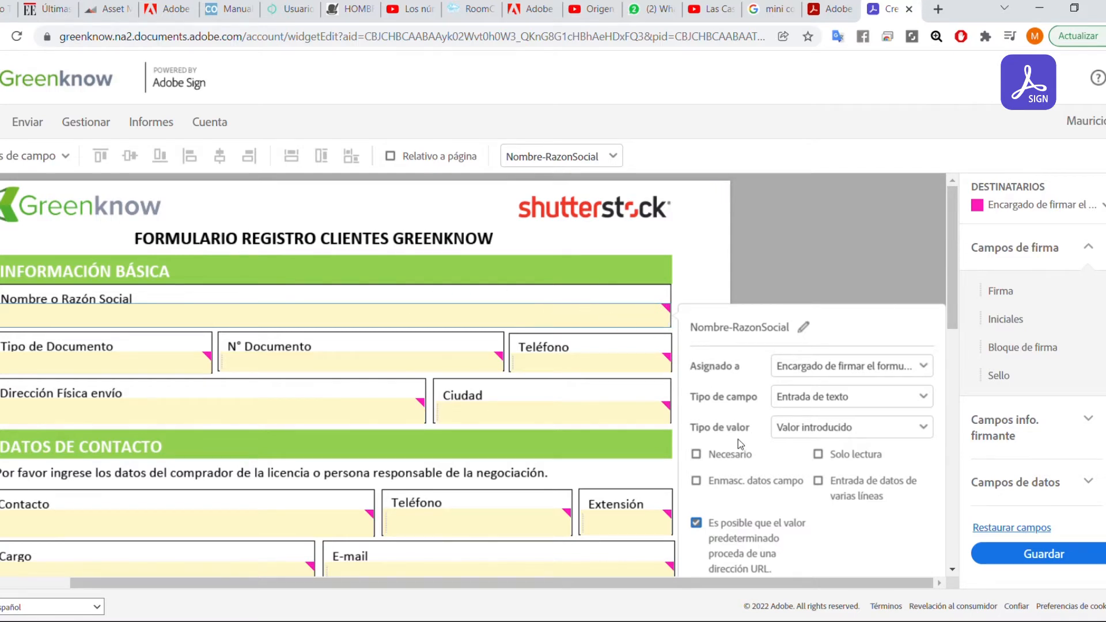
{"action": "scroll", "coordinate": [719, 435], "scroll_direction": "down", "scroll_amount": 1}
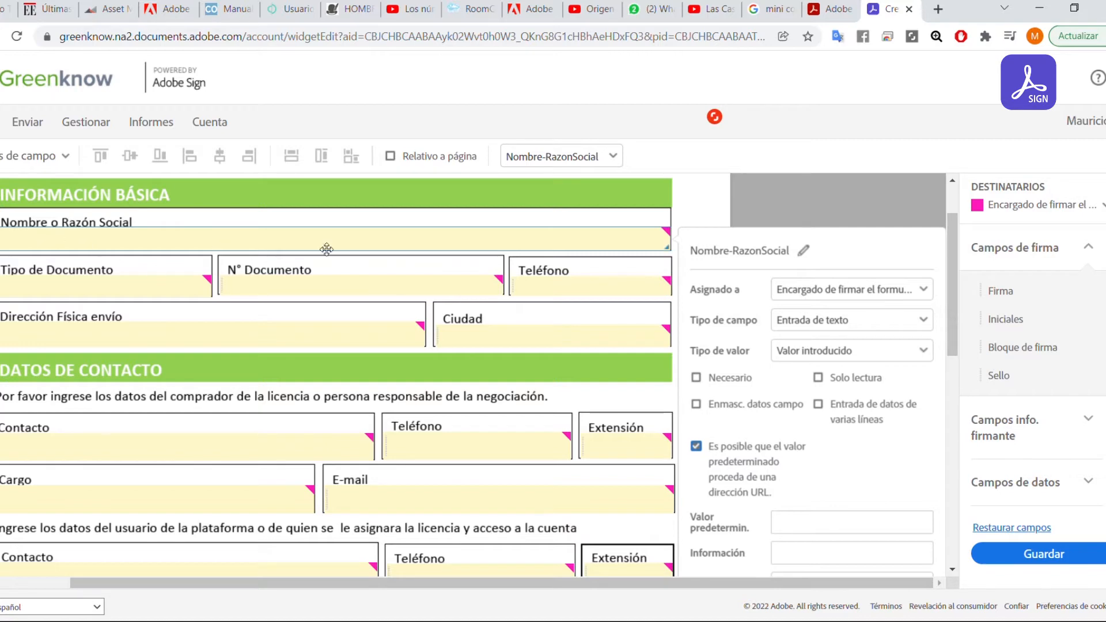
Tick Necesario on Nombre-RazonSocial, then review its Valor predeterminado and Validación options.
{"action": "left_click", "coordinate": [696, 378]}
{"action": "scroll", "coordinate": [814, 429], "scroll_direction": "down", "scroll_amount": 5}
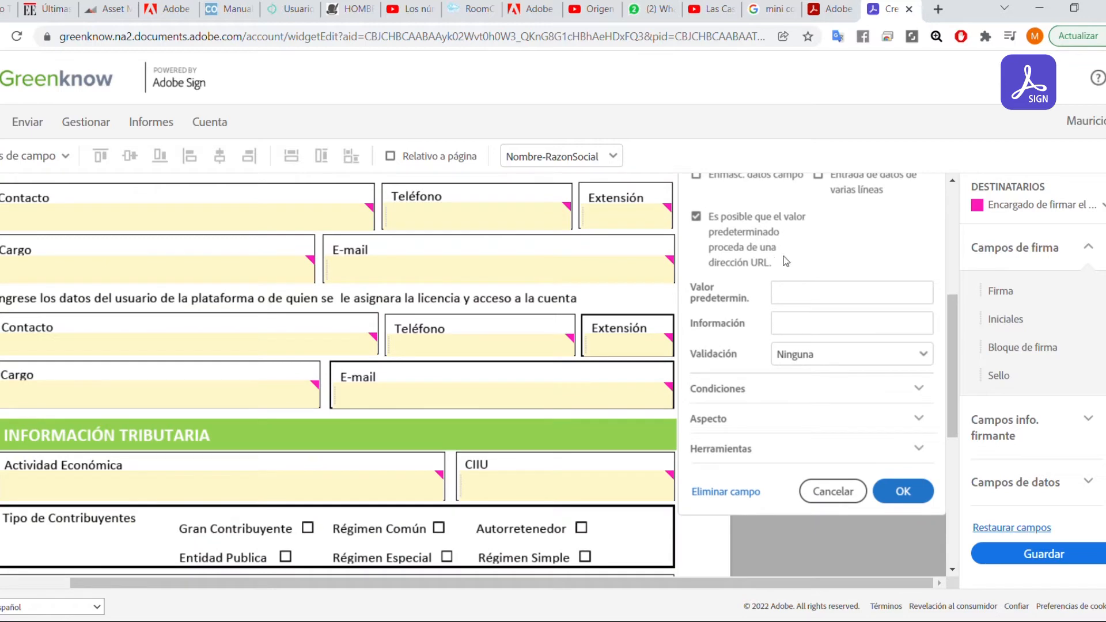
{"action": "scroll", "coordinate": [798, 258], "scroll_direction": "up", "scroll_amount": 2}
{"action": "scroll", "coordinate": [822, 282], "scroll_direction": "up", "scroll_amount": 2}
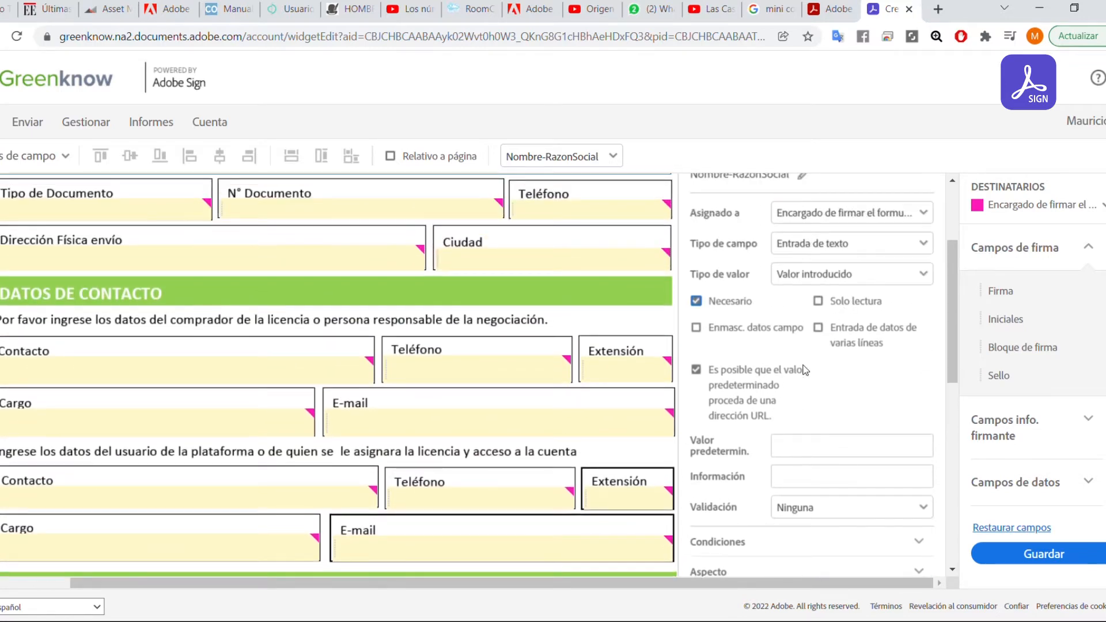
{"action": "scroll", "coordinate": [797, 388], "scroll_direction": "up", "scroll_amount": 2}
{"action": "scroll", "coordinate": [774, 450], "scroll_direction": "down", "scroll_amount": 1}
{"action": "scroll", "coordinate": [833, 401], "scroll_direction": "down", "scroll_amount": 1}
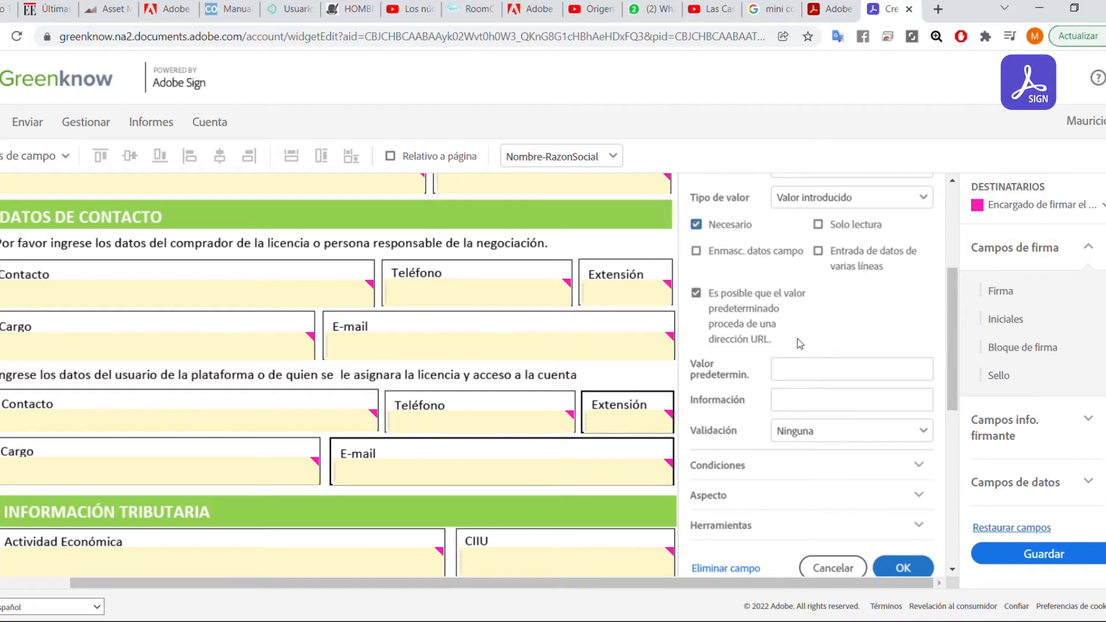
{"action": "scroll", "coordinate": [797, 343], "scroll_direction": "down", "scroll_amount": 1}
{"action": "left_click", "coordinate": [814, 298]}
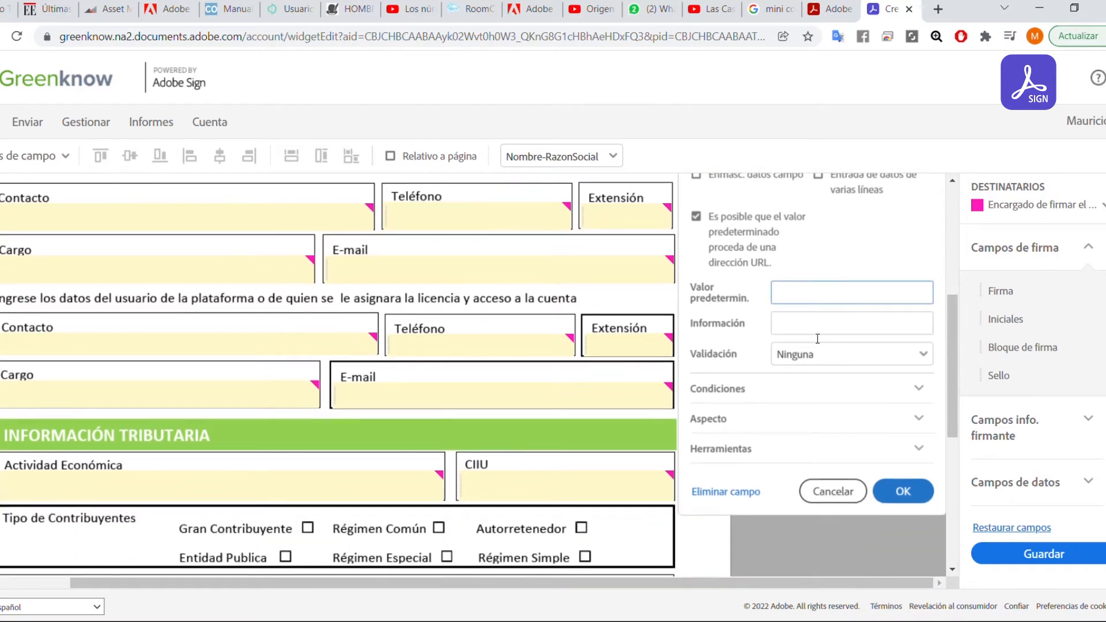
{"action": "left_click", "coordinate": [920, 361]}
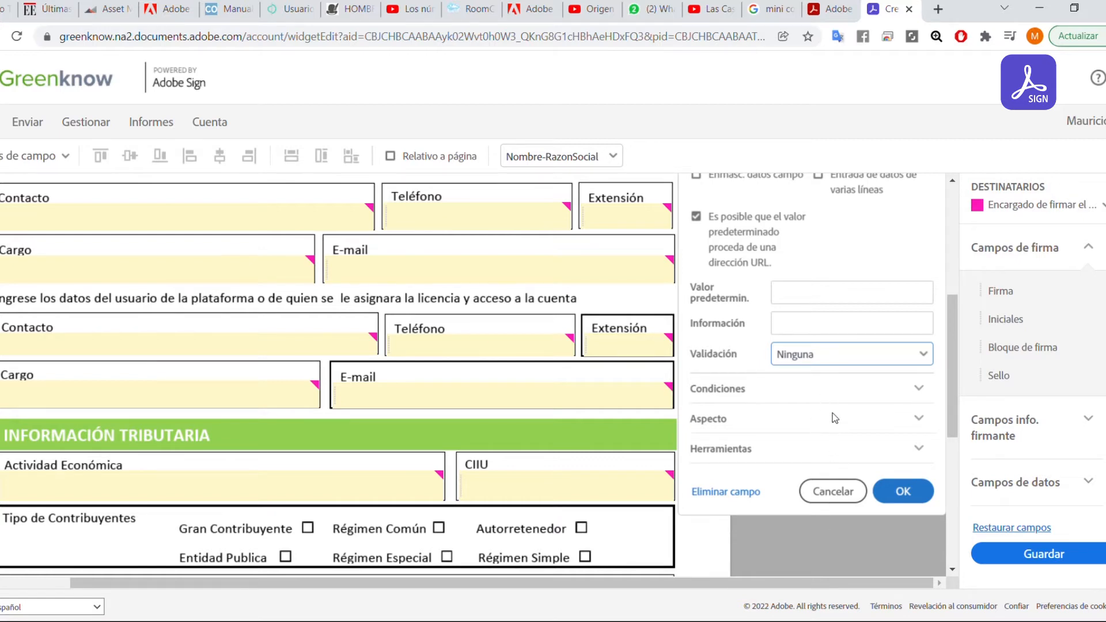
Set validation to Cadena with Cualquiera characters and a maximum length of 200.
{"action": "key", "text": "Down"}
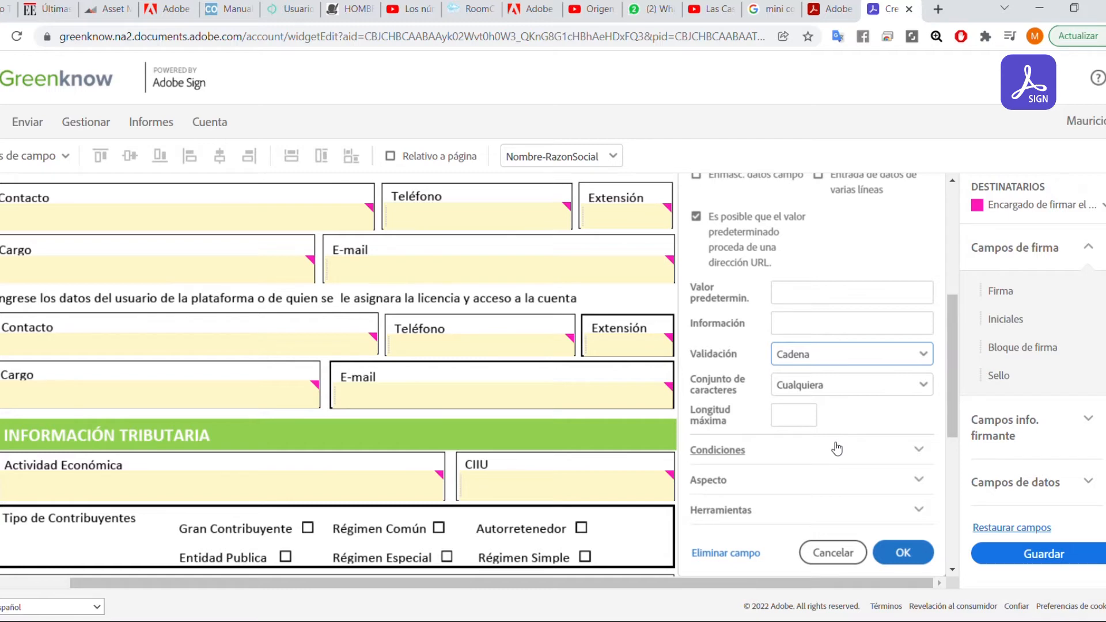
{"action": "left_click", "coordinate": [866, 392]}
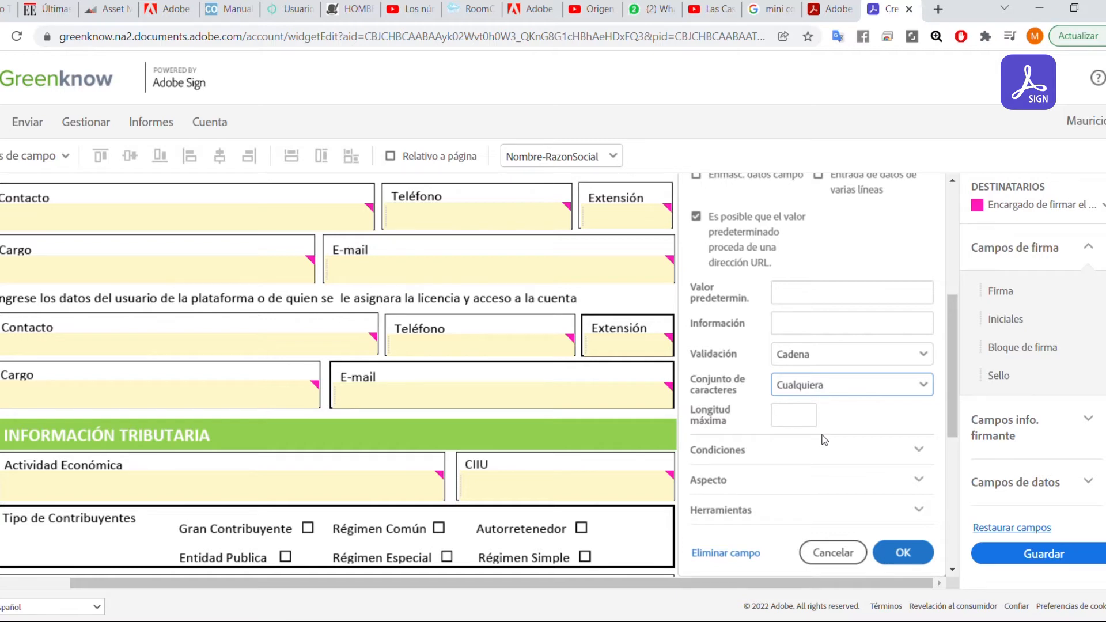
{"action": "left_click", "coordinate": [825, 478]}
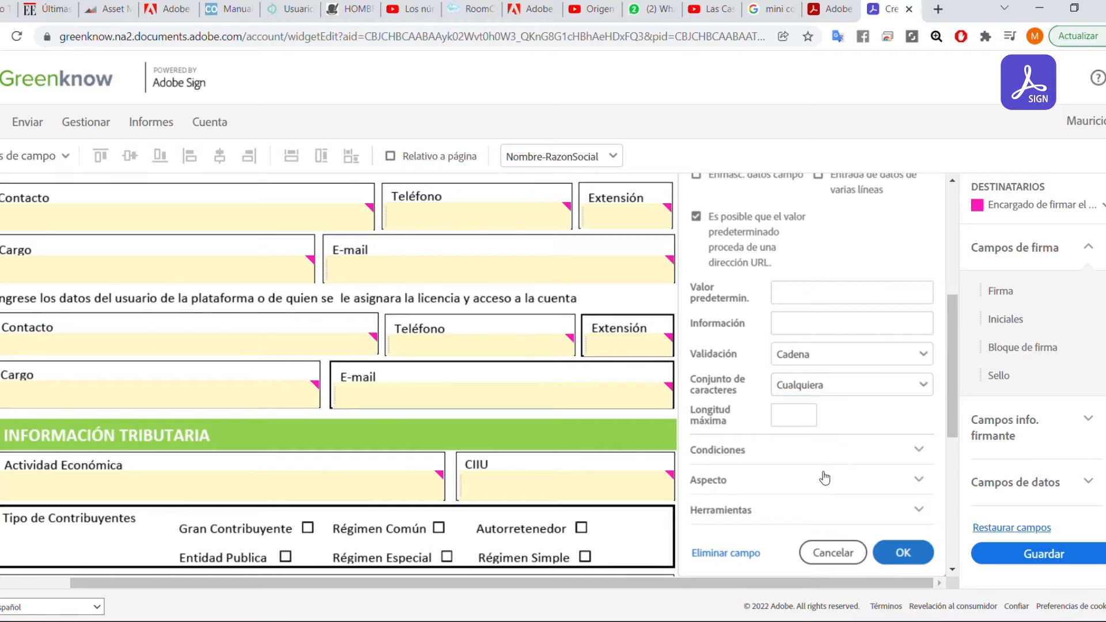
{"action": "left_click", "coordinate": [808, 421]}
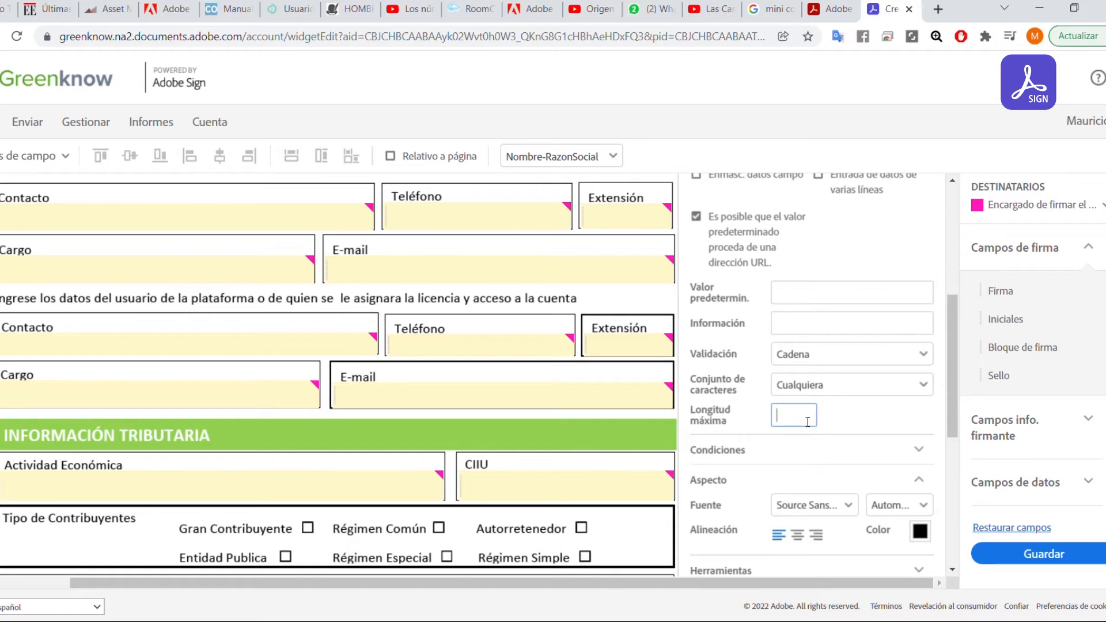
{"action": "type", "text": "500"}
{"action": "key", "text": "BackSpace"}
{"action": "key", "text": "BackSpace"}
{"action": "key", "text": "BackSpace"}
{"action": "type", "text": "200"}
Expand Condiciones and start defining a display condition for the field.
{"action": "left_click", "coordinate": [916, 449]}
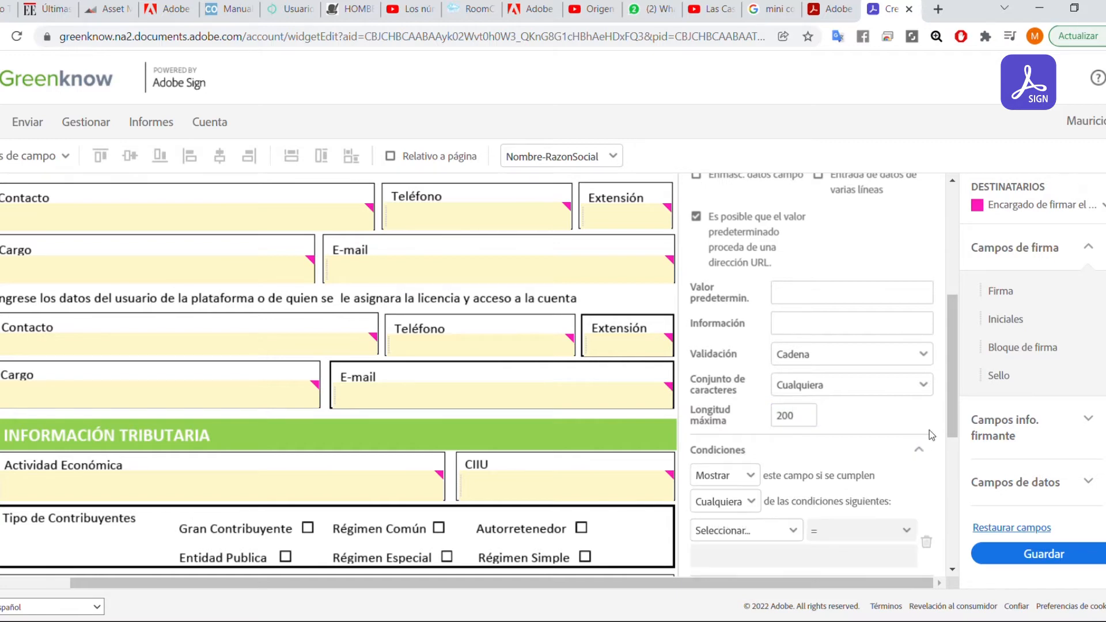
{"action": "left_click_drag", "start_coordinate": [951, 379], "coordinate": [955, 429]}
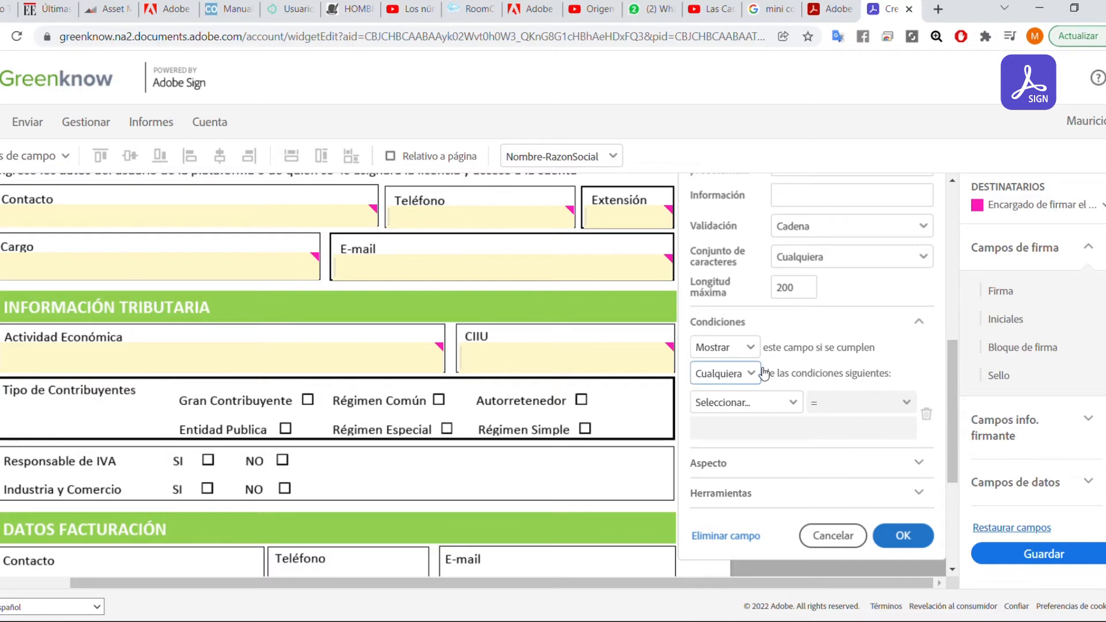
{"action": "left_click", "coordinate": [798, 407]}
{"action": "scroll", "coordinate": [567, 390], "scroll_direction": "up", "scroll_amount": 5}
{"action": "scroll", "coordinate": [568, 390], "scroll_direction": "up", "scroll_amount": 3}
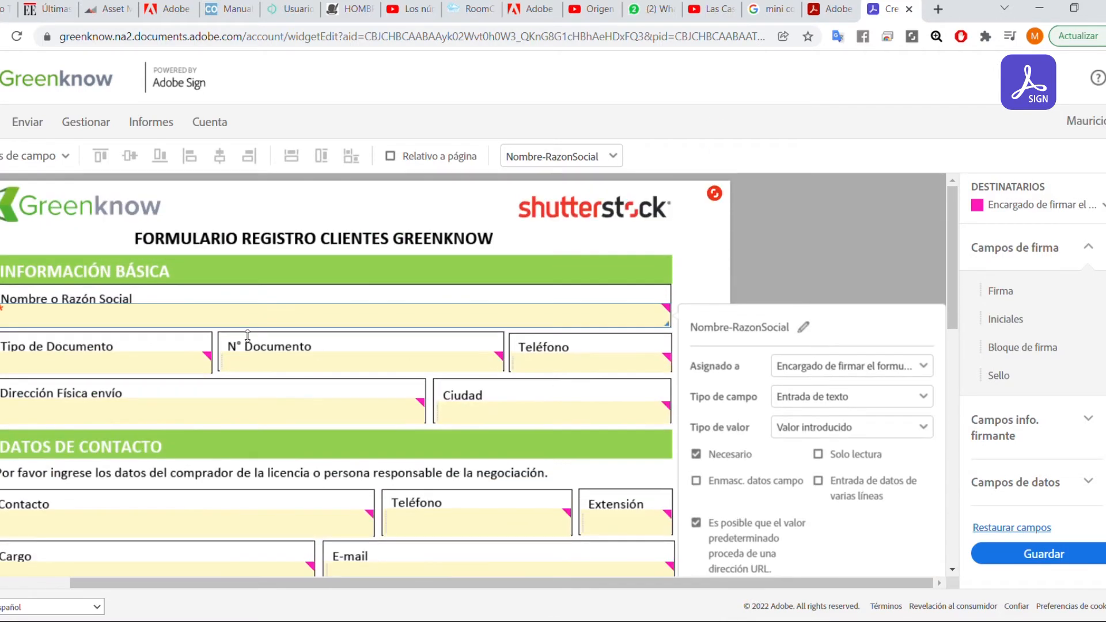
Rename the Tipo de Documento field to 'TipoDocument'.
{"action": "right_click", "coordinate": [167, 370]}
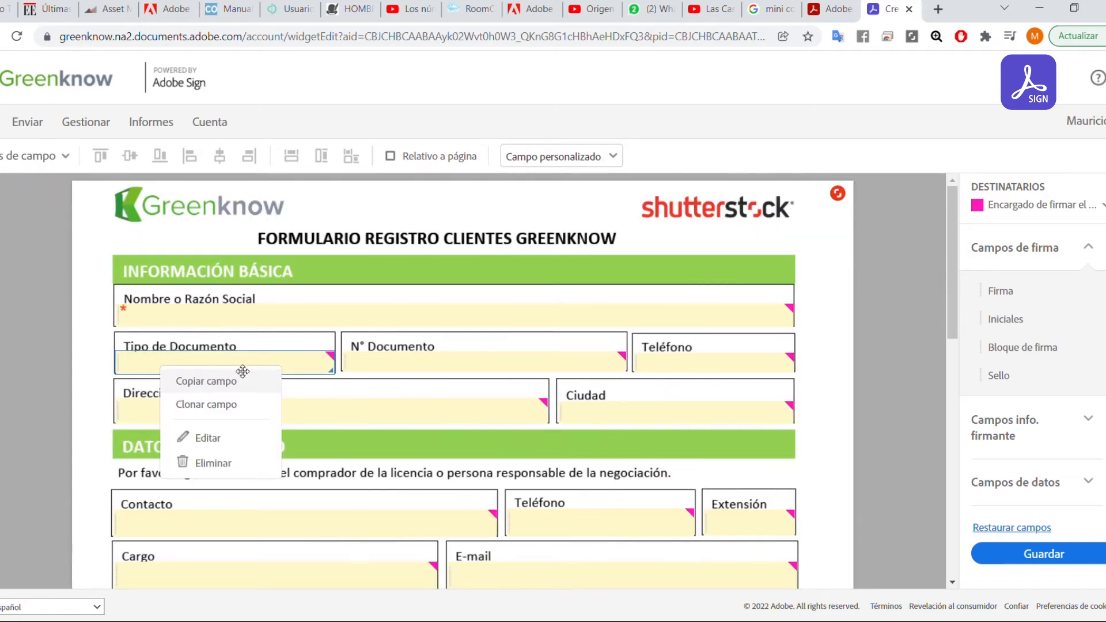
{"action": "left_click", "coordinate": [202, 435]}
{"action": "scroll", "coordinate": [472, 358], "scroll_direction": "down", "scroll_amount": 4}
{"action": "scroll", "coordinate": [473, 230], "scroll_direction": "up", "scroll_amount": 3}
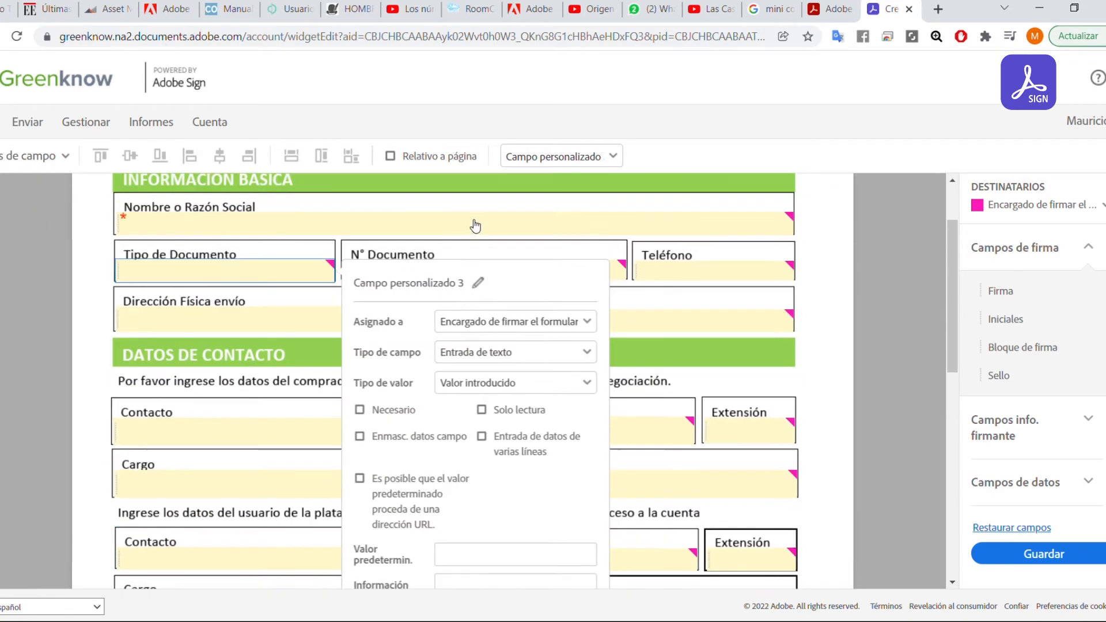
{"action": "left_click", "coordinate": [479, 301]}
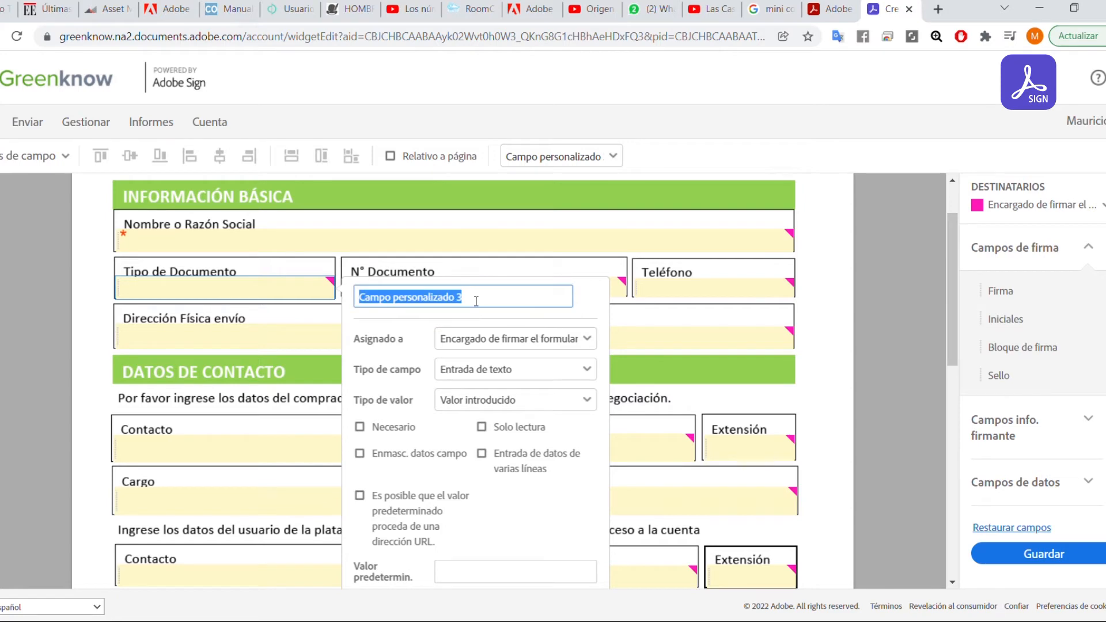
{"action": "type", "text": "TipoDocumen"}
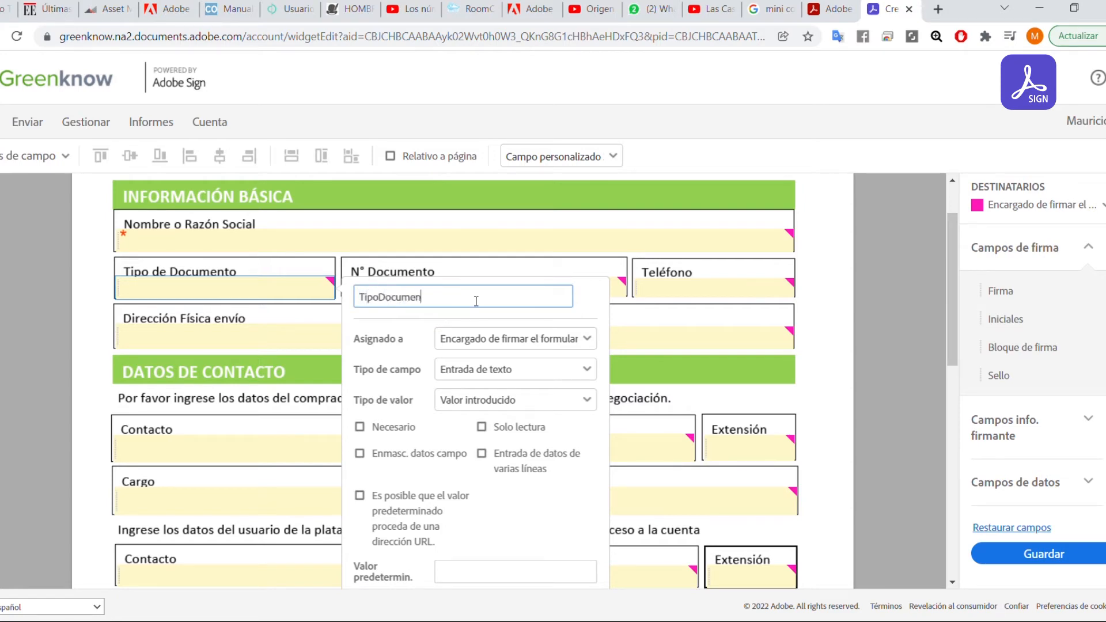
{"action": "type", "text": "to"}
{"action": "left_click", "coordinate": [576, 333]}
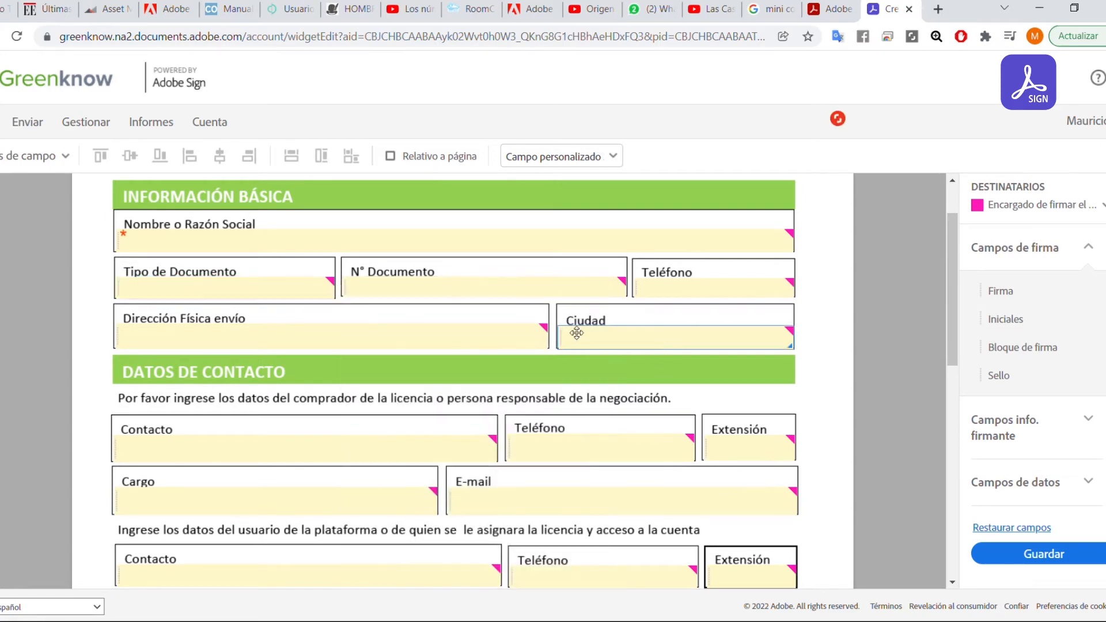
Open the Nombre o Razón Social field's settings with its Condiciones section expanded.
{"action": "left_click", "coordinate": [388, 242]}
{"action": "right_click", "coordinate": [388, 241]}
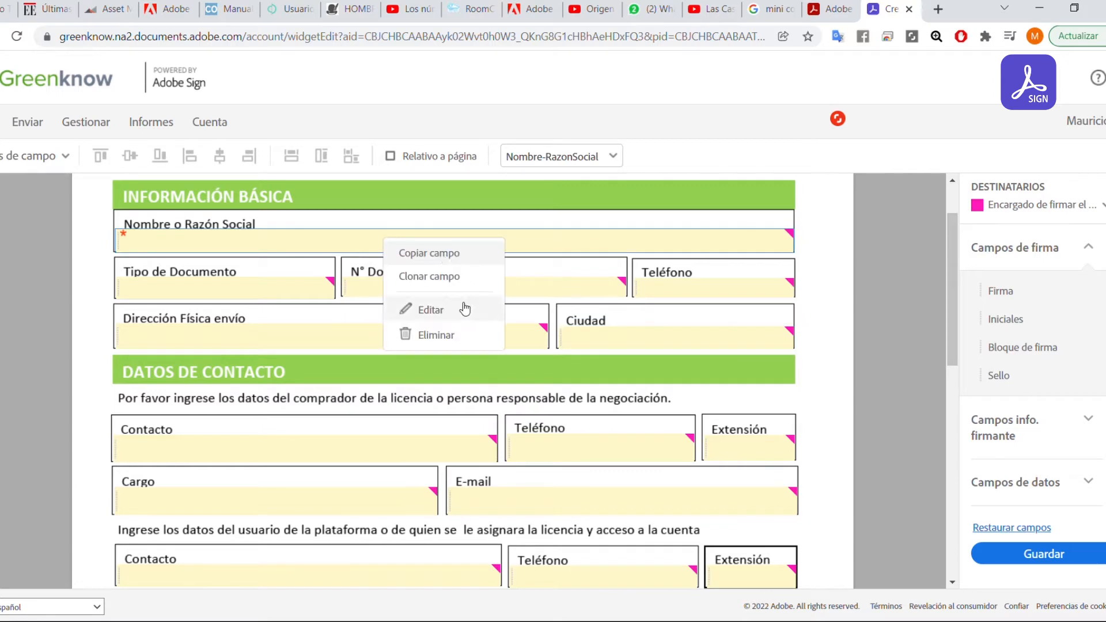
{"action": "left_click", "coordinate": [465, 309]}
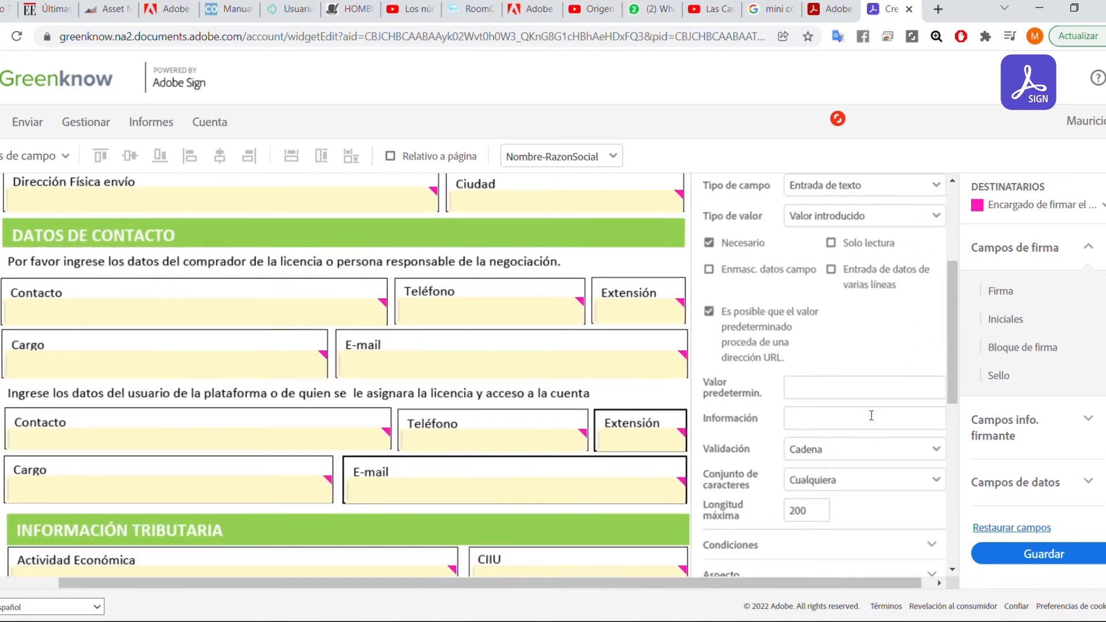
{"action": "scroll", "coordinate": [881, 484], "scroll_direction": "down", "scroll_amount": 3}
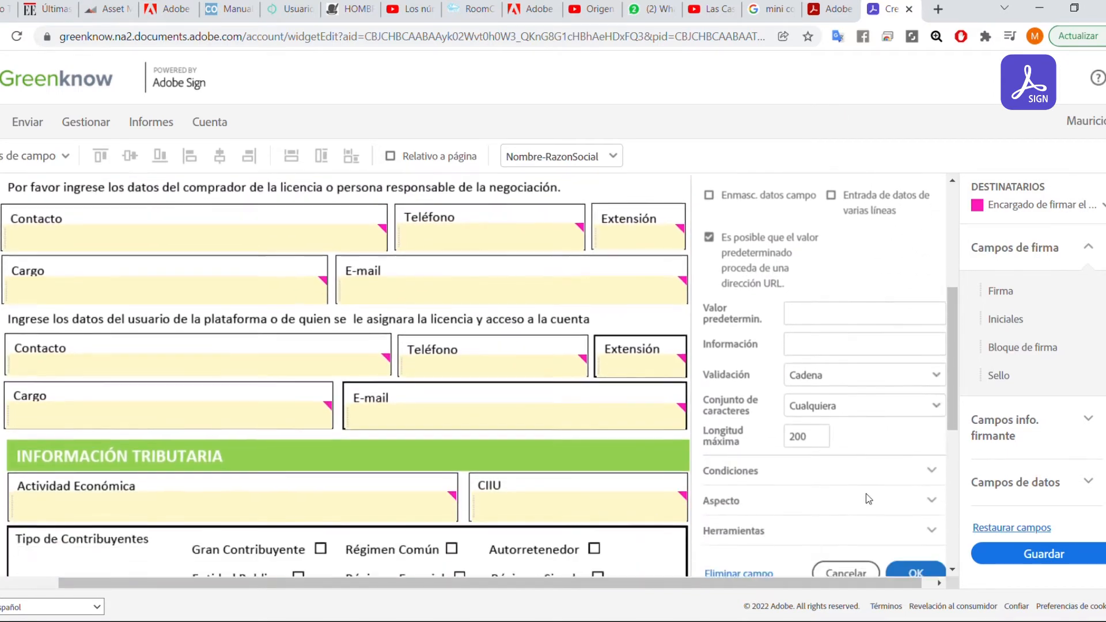
{"action": "left_click", "coordinate": [835, 393]}
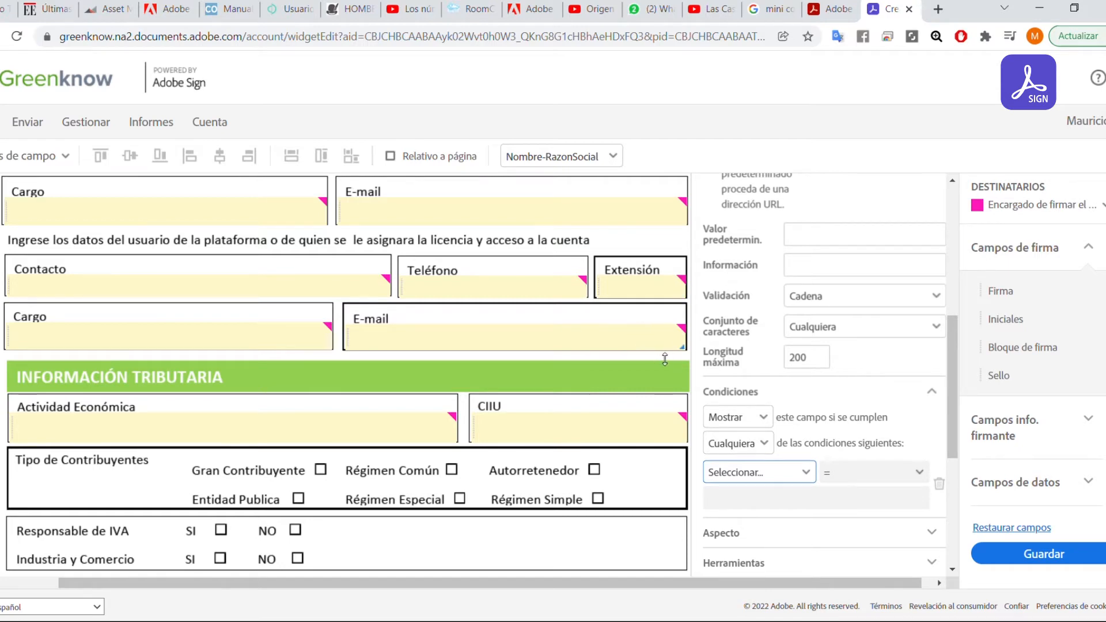
Close the field settings, then narrow and nudge the Nombre o Razón Social field.
{"action": "left_click", "coordinate": [685, 366]}
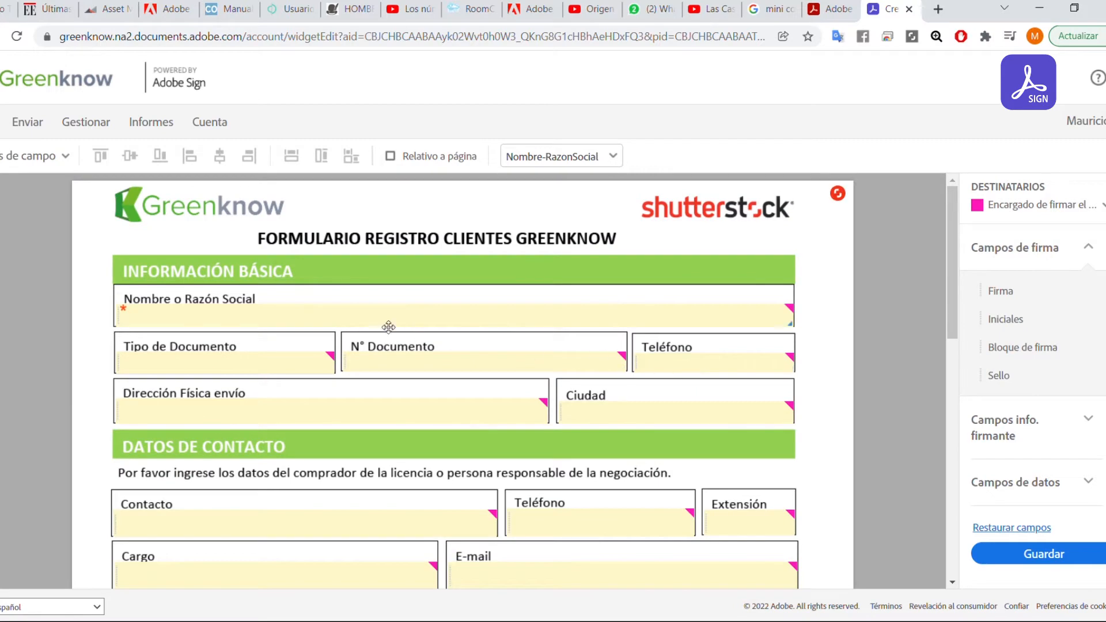
{"action": "scroll", "coordinate": [478, 334], "scroll_direction": "down", "scroll_amount": 1}
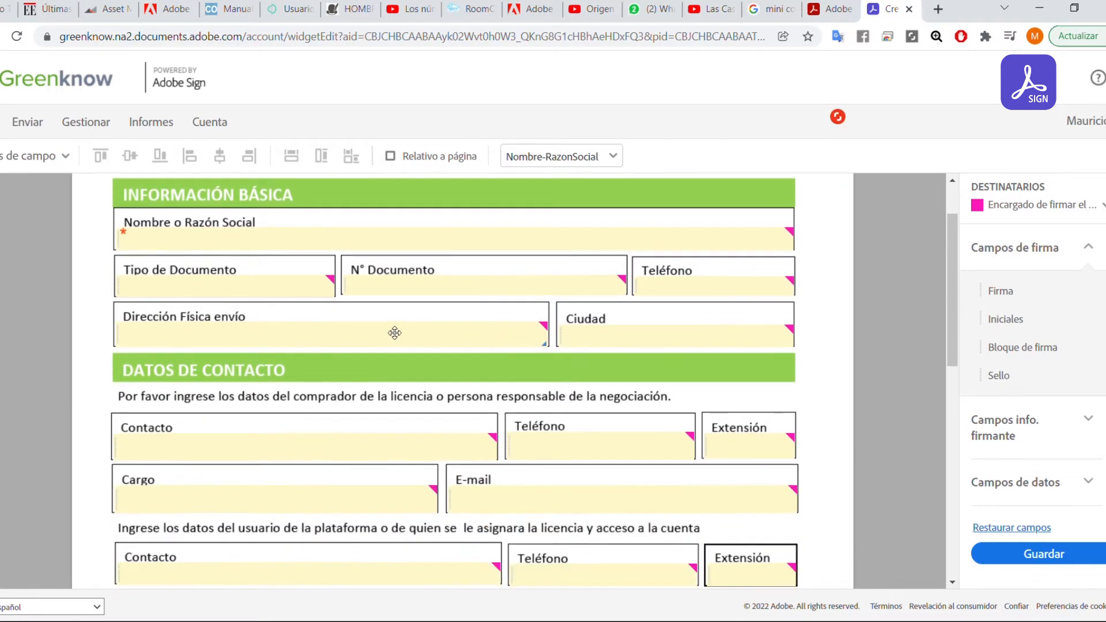
{"action": "left_click", "coordinate": [413, 288]}
{"action": "scroll", "coordinate": [575, 293], "scroll_direction": "down", "scroll_amount": 2}
{"action": "scroll", "coordinate": [569, 292], "scroll_direction": "up", "scroll_amount": 2}
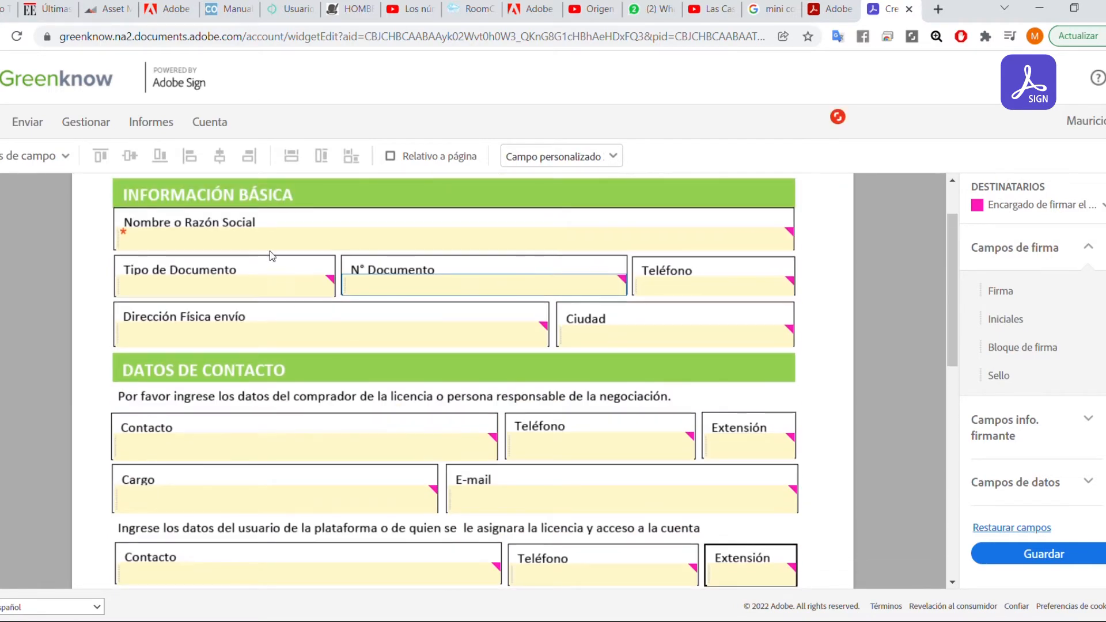
{"action": "left_click", "coordinate": [285, 247]}
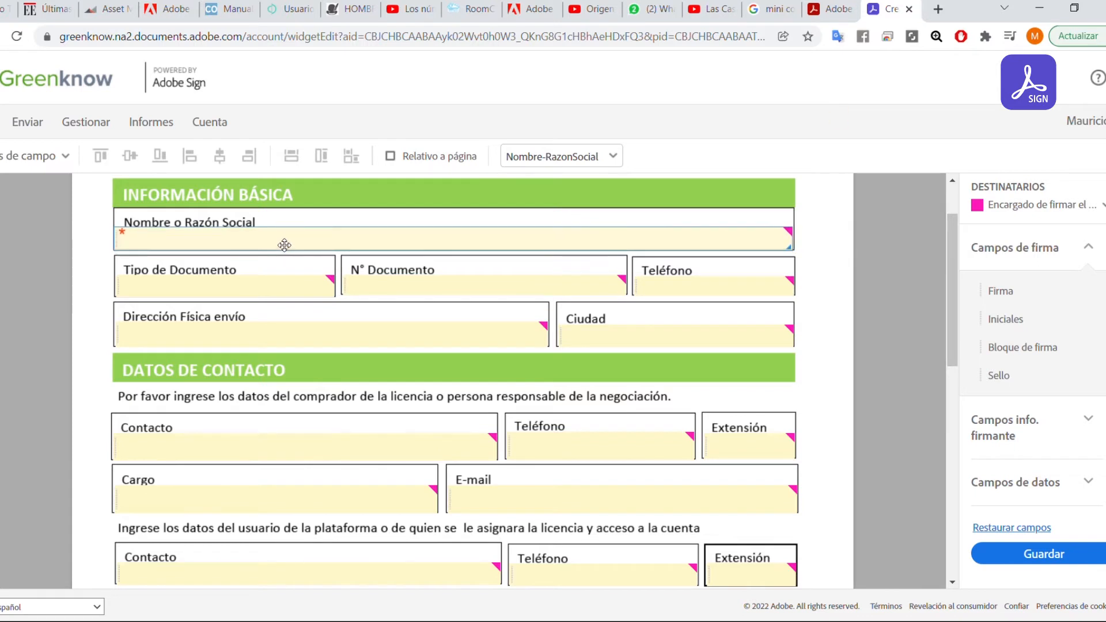
{"action": "left_click_drag", "start_coordinate": [790, 251], "coordinate": [714, 249]}
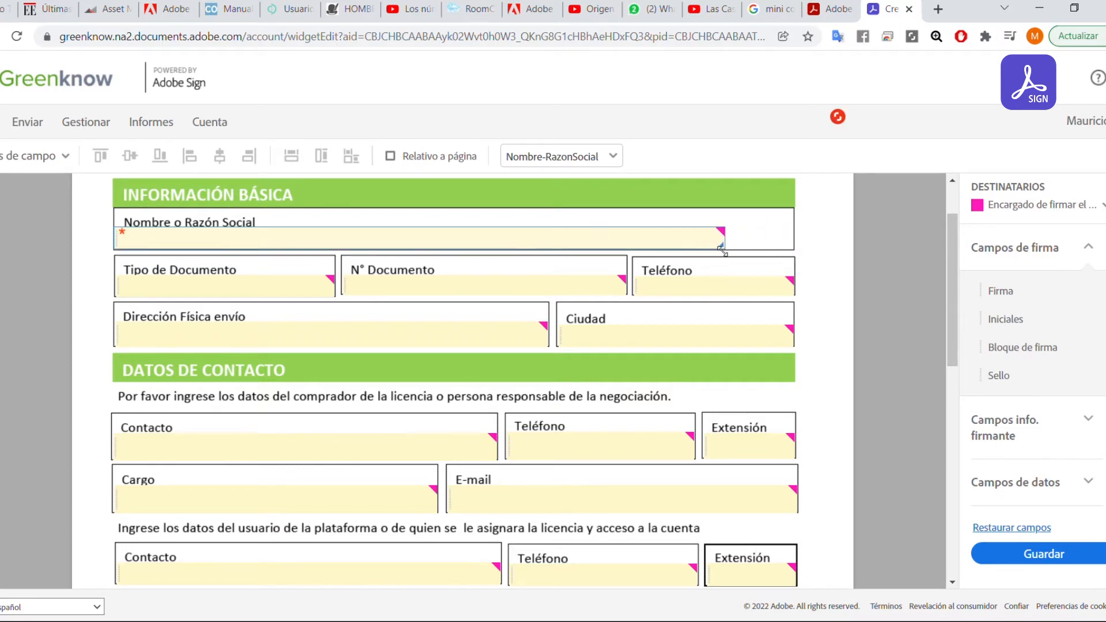
{"action": "left_click_drag", "start_coordinate": [123, 244], "coordinate": [126, 248]}
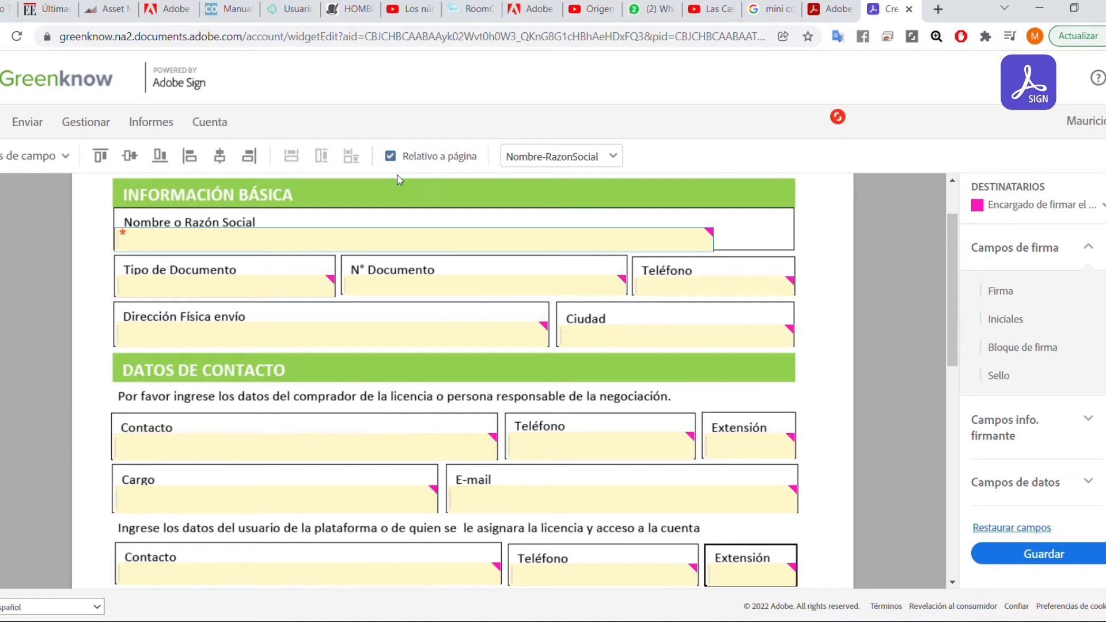
Try page-relative positioning and left alignment, then restore the field to its full row width.
{"action": "left_click", "coordinate": [393, 160]}
{"action": "left_click", "coordinate": [189, 156]}
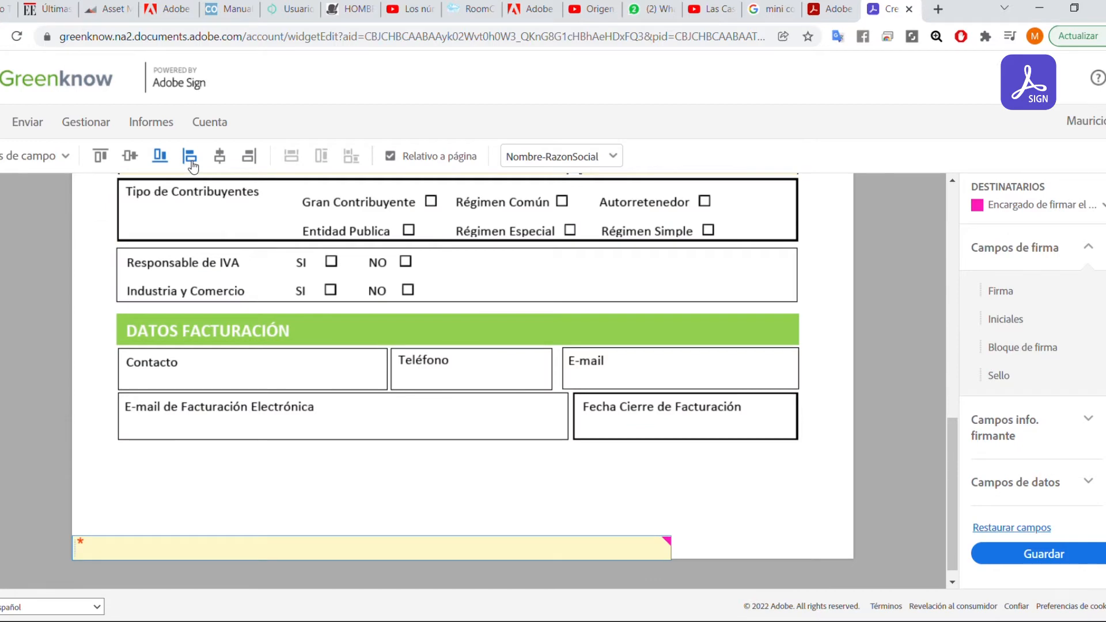
{"action": "left_click_drag", "start_coordinate": [422, 545], "coordinate": [476, 513]}
{"action": "scroll", "coordinate": [506, 533], "scroll_direction": "down", "scroll_amount": 1}
{"action": "left_click_drag", "start_coordinate": [476, 460], "coordinate": [485, 245]}
{"action": "scroll", "coordinate": [478, 276], "scroll_direction": "up", "scroll_amount": 4}
{"action": "left_click_drag", "start_coordinate": [493, 469], "coordinate": [465, 253]}
{"action": "scroll", "coordinate": [474, 268], "scroll_direction": "up", "scroll_amount": 1}
{"action": "scroll", "coordinate": [474, 268], "scroll_direction": "up", "scroll_amount": 3}
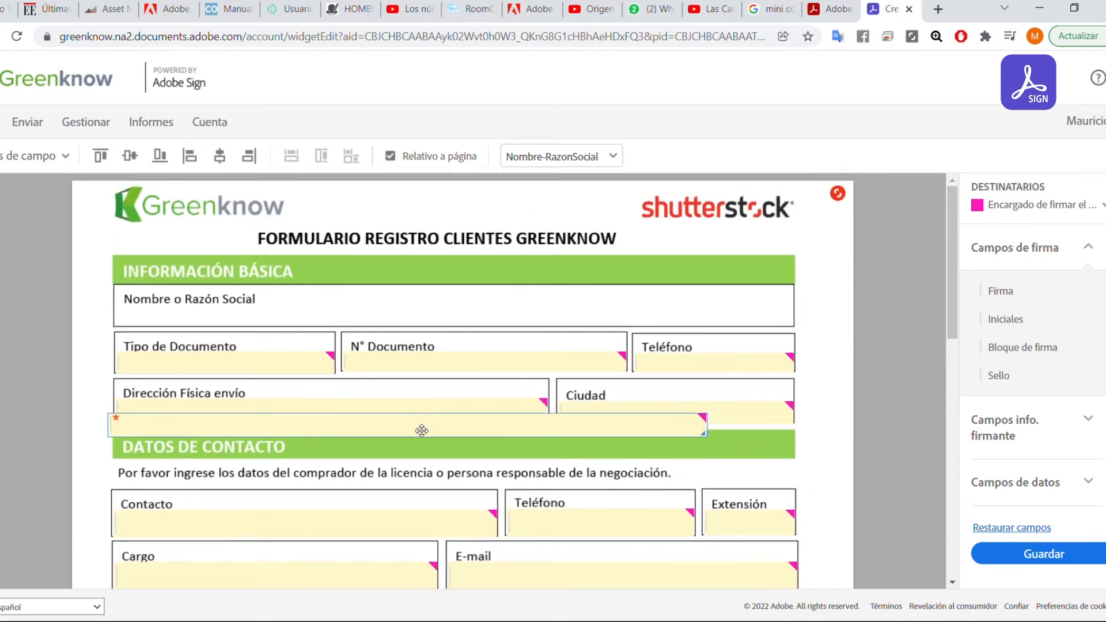
{"action": "left_click_drag", "start_coordinate": [422, 427], "coordinate": [431, 321]}
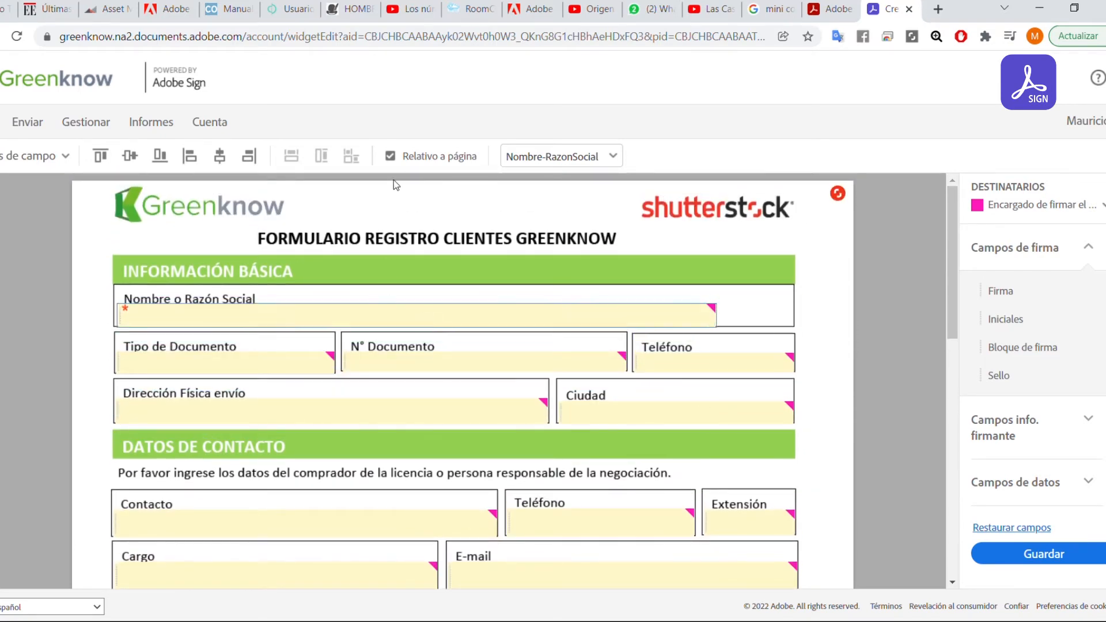
{"action": "left_click", "coordinate": [390, 156]}
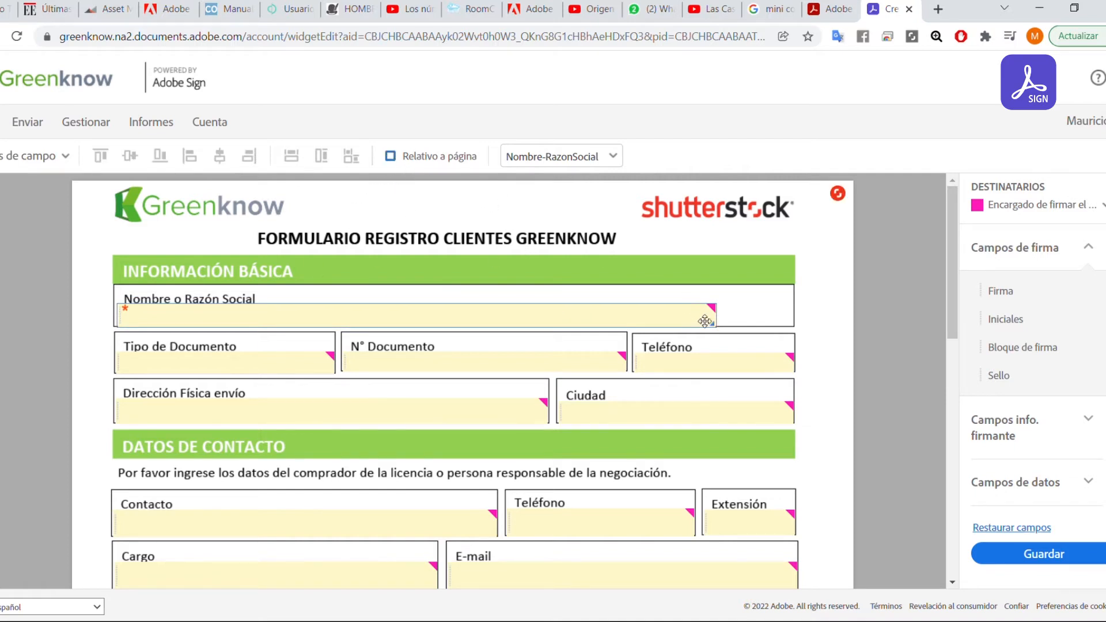
{"action": "left_click_drag", "start_coordinate": [719, 326], "coordinate": [790, 326]}
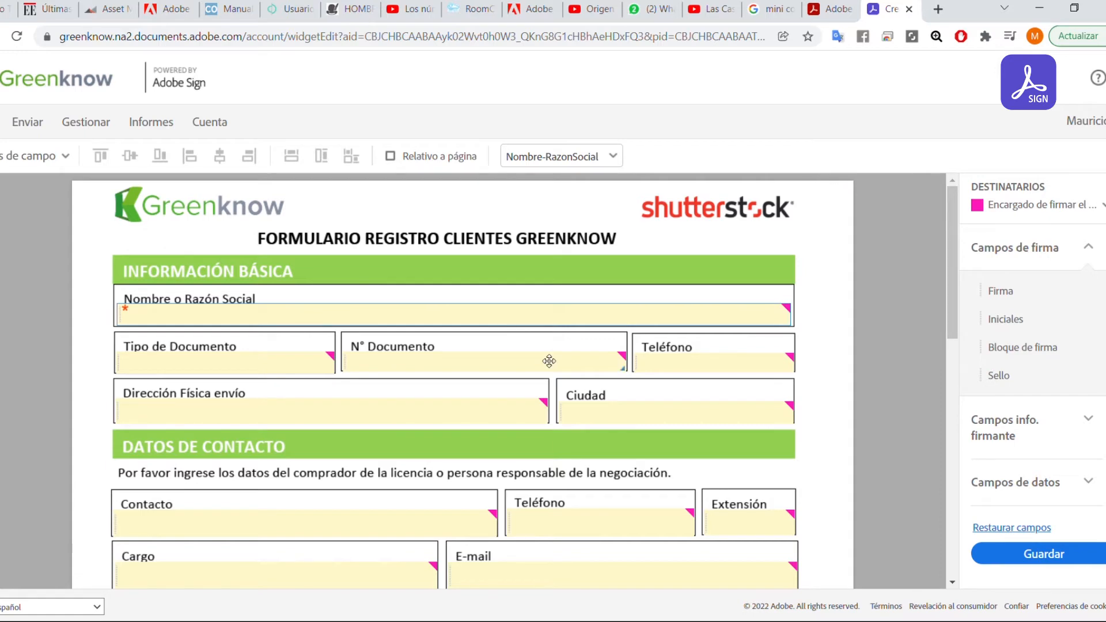
Make the N° Documento field required with Número validation.
{"action": "left_click", "coordinate": [407, 368]}
{"action": "right_click", "coordinate": [419, 370]}
{"action": "left_click", "coordinate": [507, 443]}
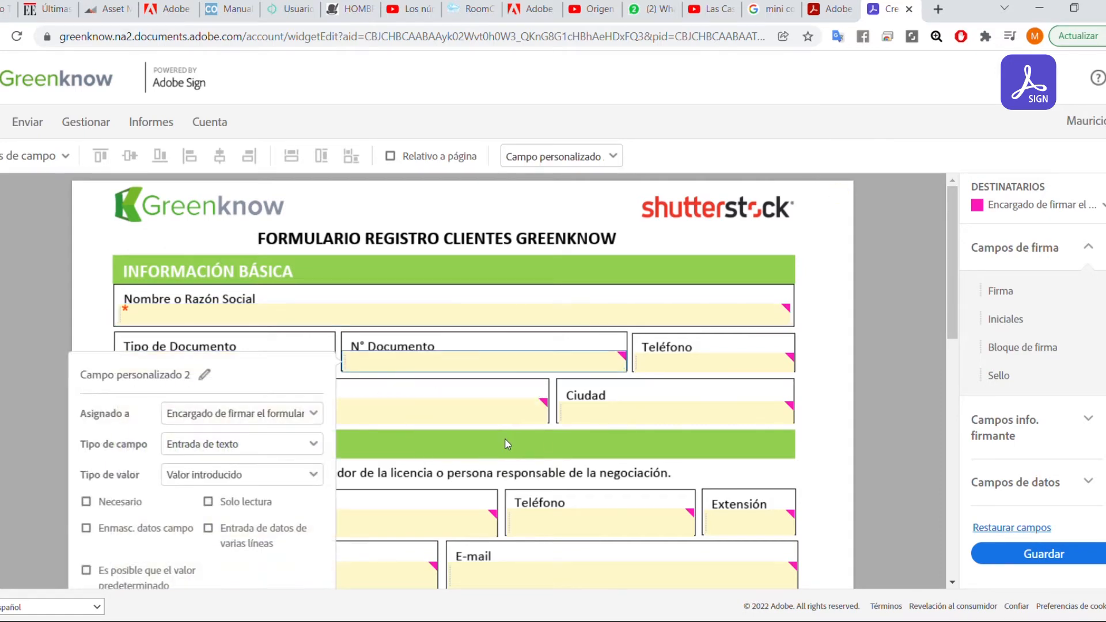
{"action": "scroll", "coordinate": [506, 443], "scroll_direction": "down", "scroll_amount": 4}
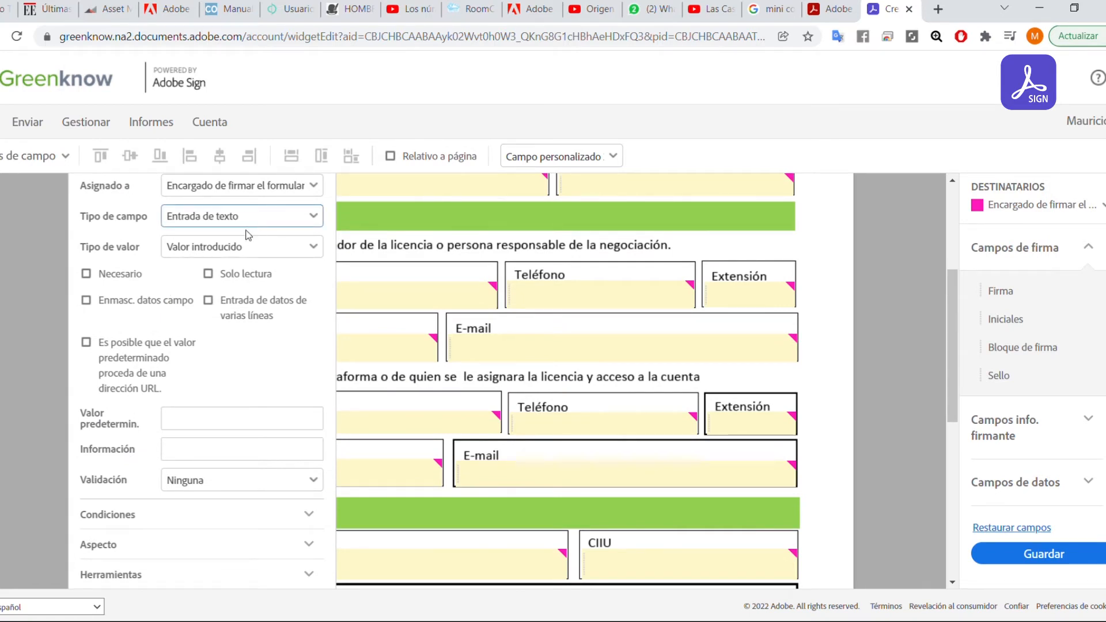
{"action": "scroll", "coordinate": [245, 443], "scroll_direction": "down", "scroll_amount": 2}
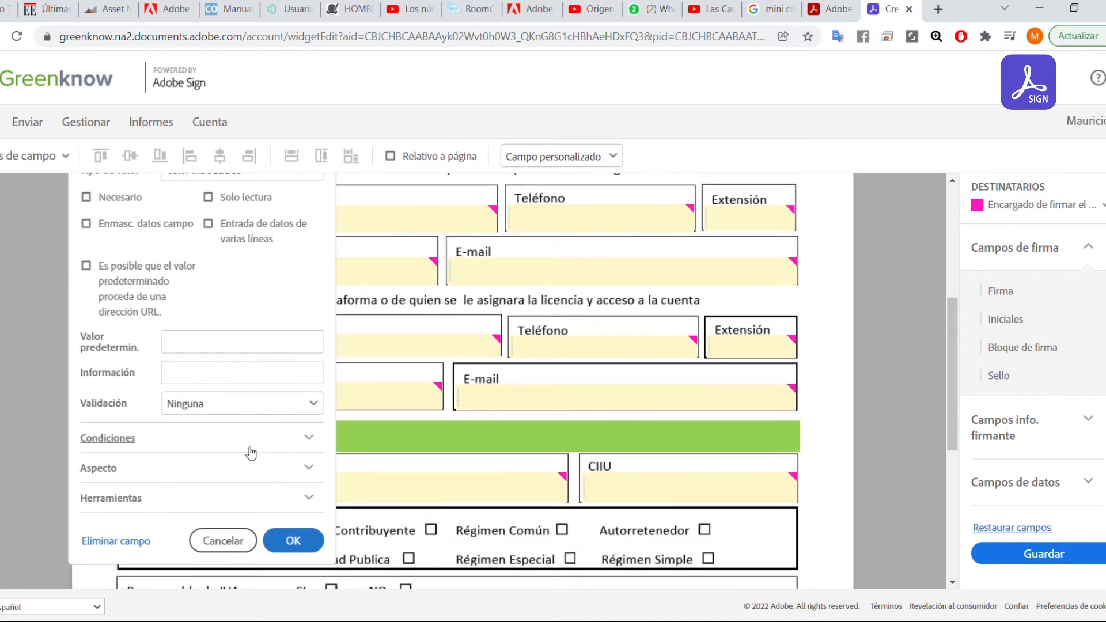
{"action": "scroll", "coordinate": [247, 449], "scroll_direction": "up", "scroll_amount": 2}
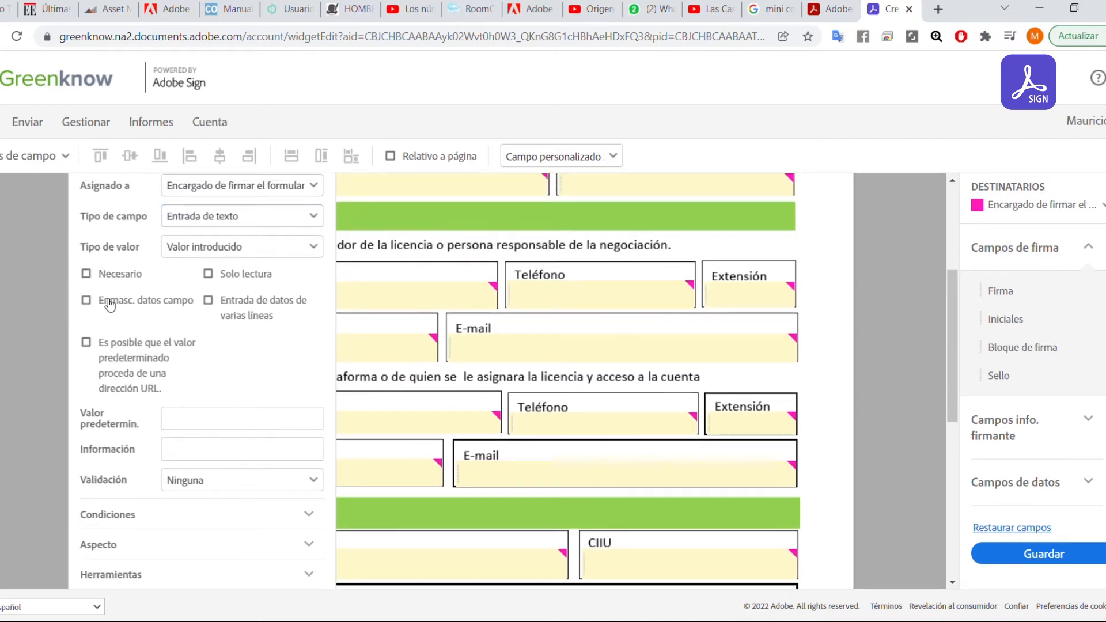
{"action": "left_click", "coordinate": [86, 274]}
{"action": "left_click", "coordinate": [322, 481]}
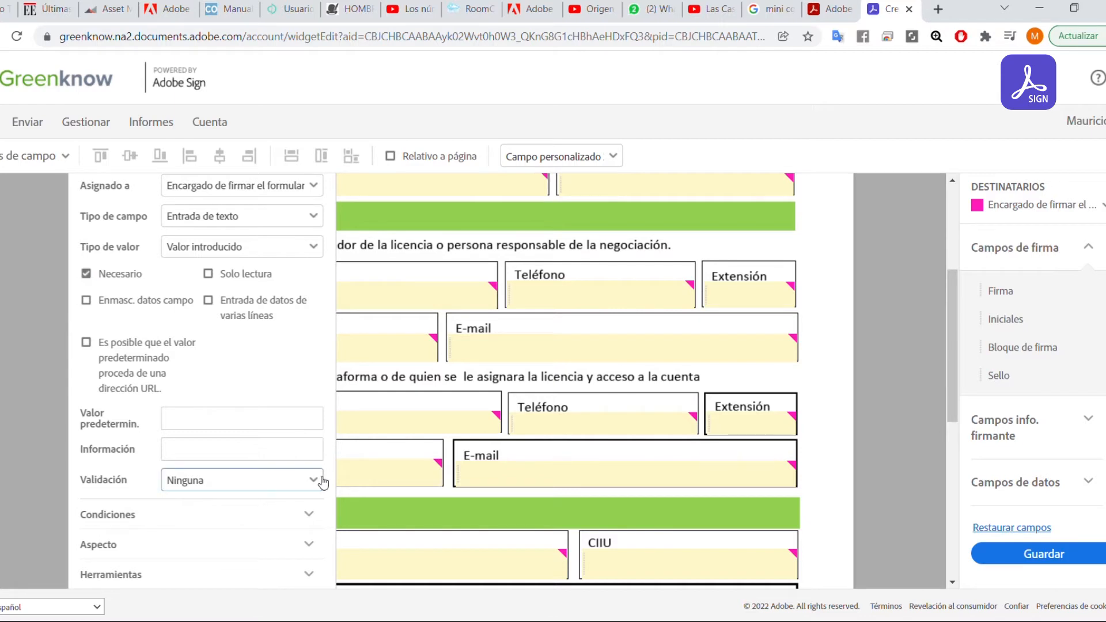
{"action": "left_click", "coordinate": [201, 288]}
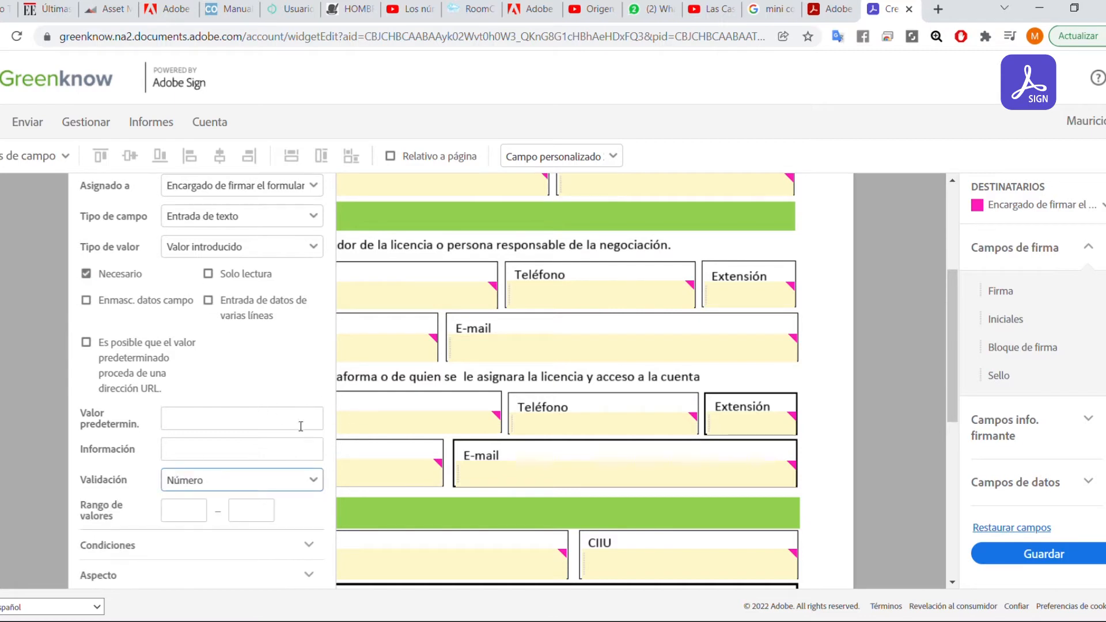
Set the N° Documento field's maximum value to 1000000.
{"action": "scroll", "coordinate": [272, 448], "scroll_direction": "down", "scroll_amount": 1}
{"action": "left_click", "coordinate": [203, 444]}
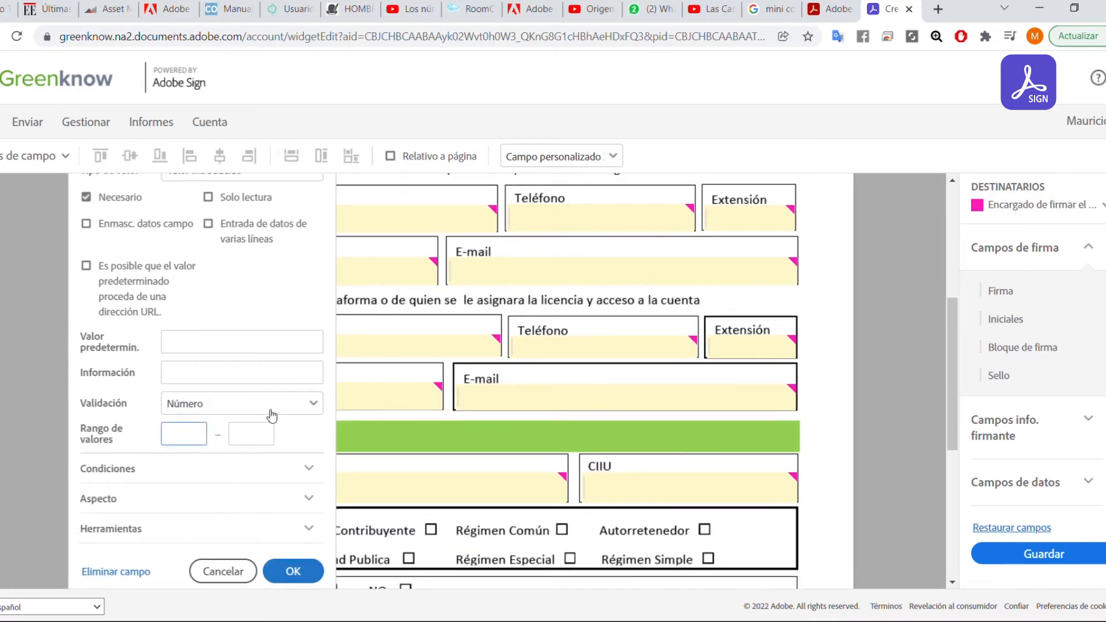
{"action": "left_click", "coordinate": [252, 440]}
{"action": "type", "text": "1000000"}
{"action": "left_click", "coordinate": [304, 577]}
{"action": "scroll", "coordinate": [454, 429], "scroll_direction": "down", "scroll_amount": 1}
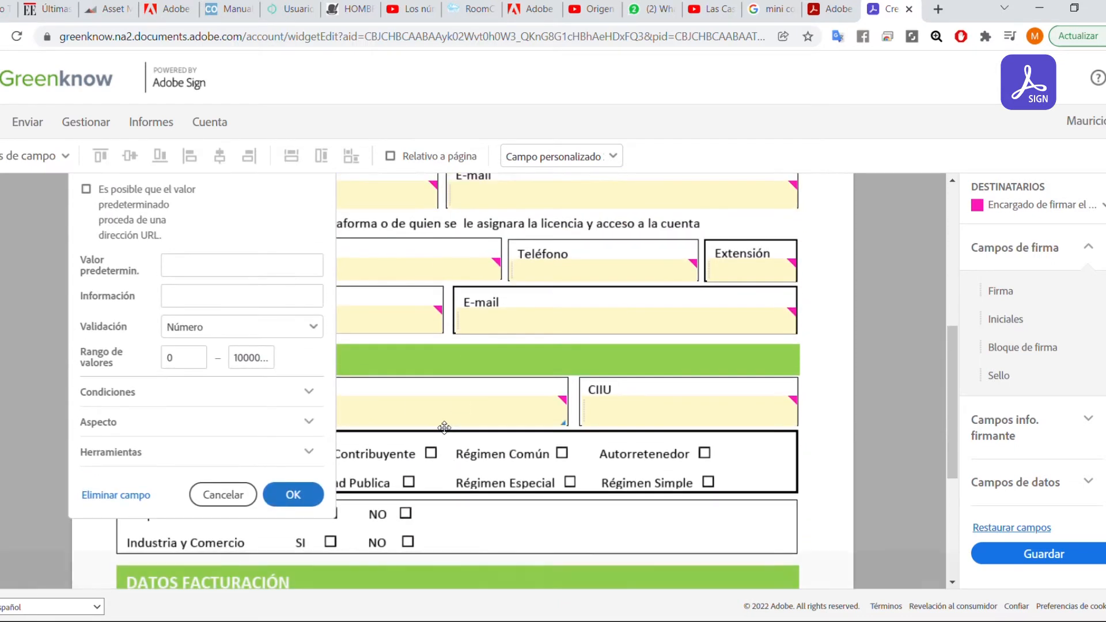
{"action": "scroll", "coordinate": [438, 415], "scroll_direction": "up", "scroll_amount": 5}
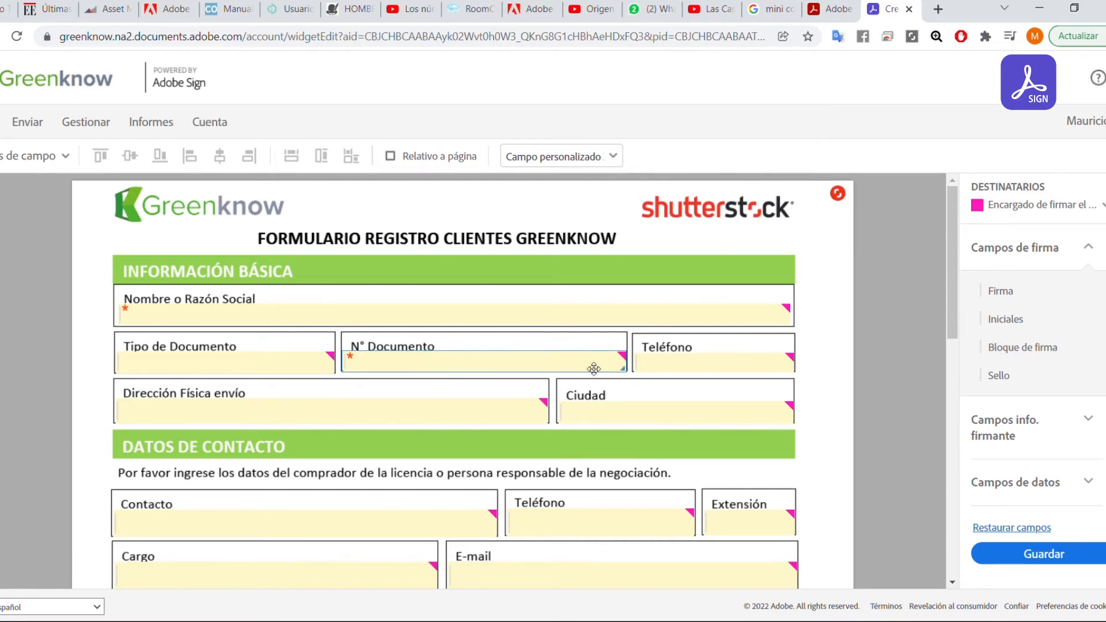
{"action": "scroll", "coordinate": [659, 373], "scroll_direction": "down", "scroll_amount": 1}
{"action": "scroll", "coordinate": [659, 373], "scroll_direction": "down", "scroll_amount": 2}
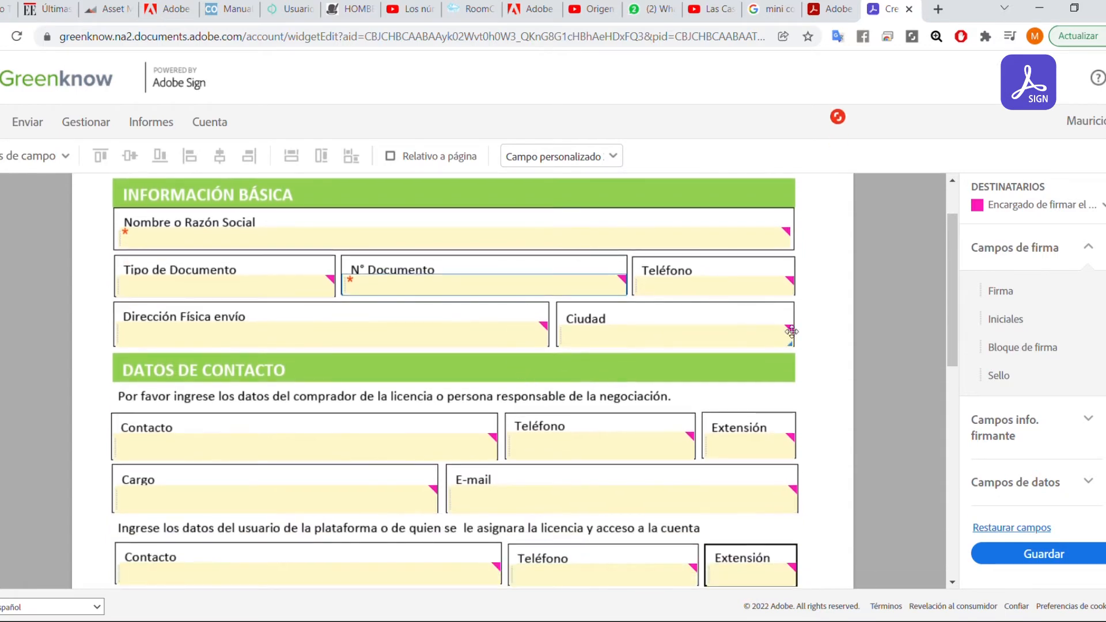
Change the N° Documento minimum value from 0 to 9999 and confirm with OK.
{"action": "right_click", "coordinate": [455, 287]}
{"action": "left_click", "coordinate": [497, 356]}
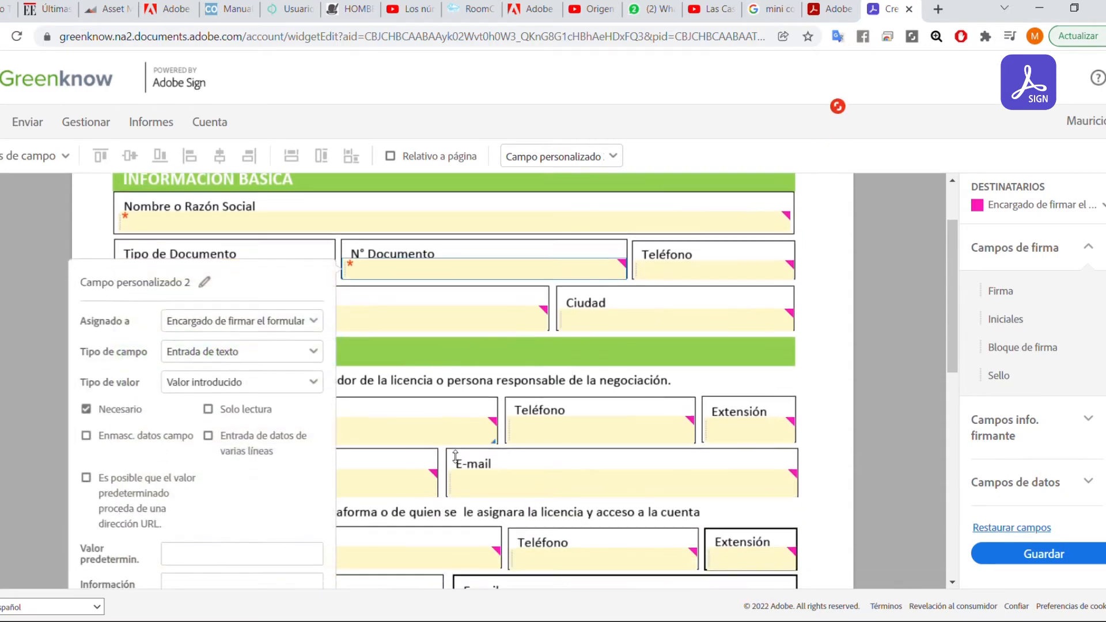
{"action": "scroll", "coordinate": [259, 464], "scroll_direction": "down", "scroll_amount": 3}
{"action": "double_click", "coordinate": [168, 497]}
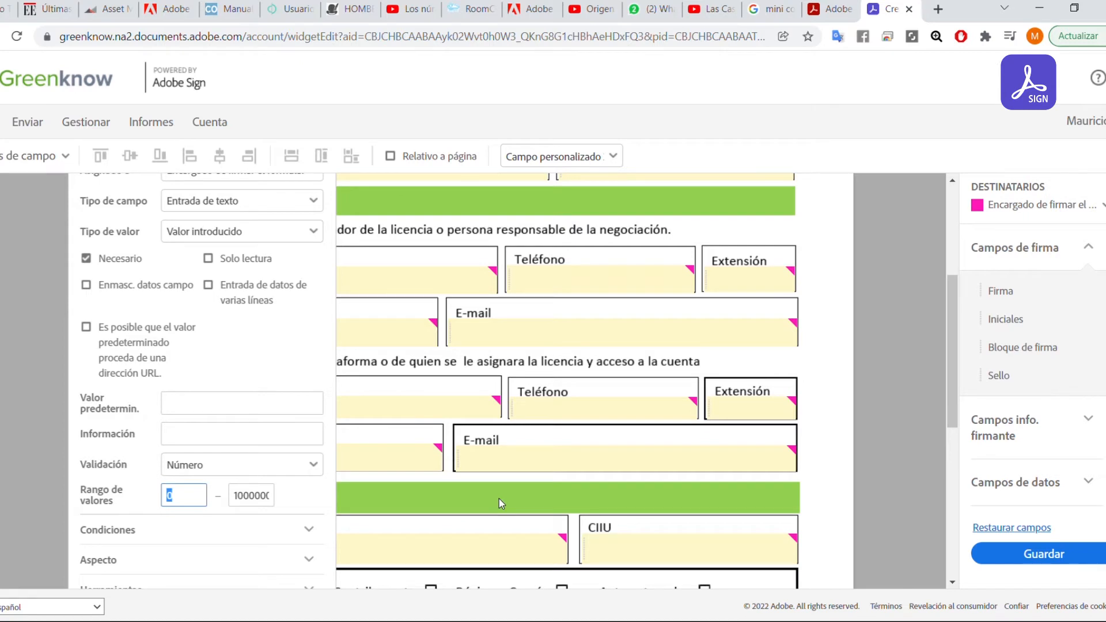
{"action": "scroll", "coordinate": [555, 499], "scroll_direction": "down", "scroll_amount": 5}
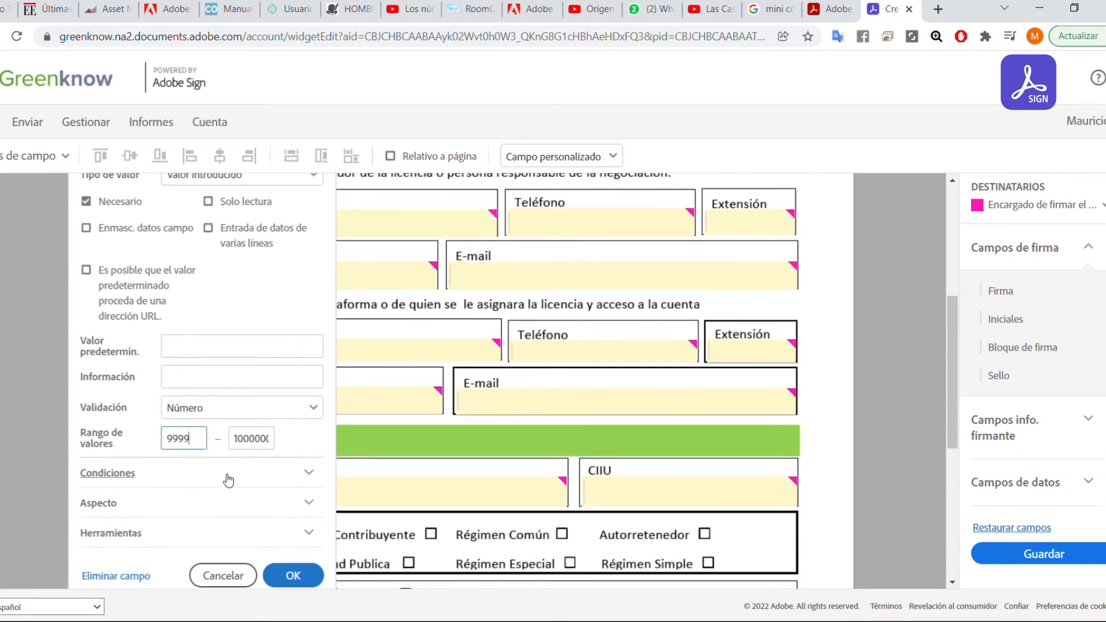
{"action": "left_click", "coordinate": [299, 412]}
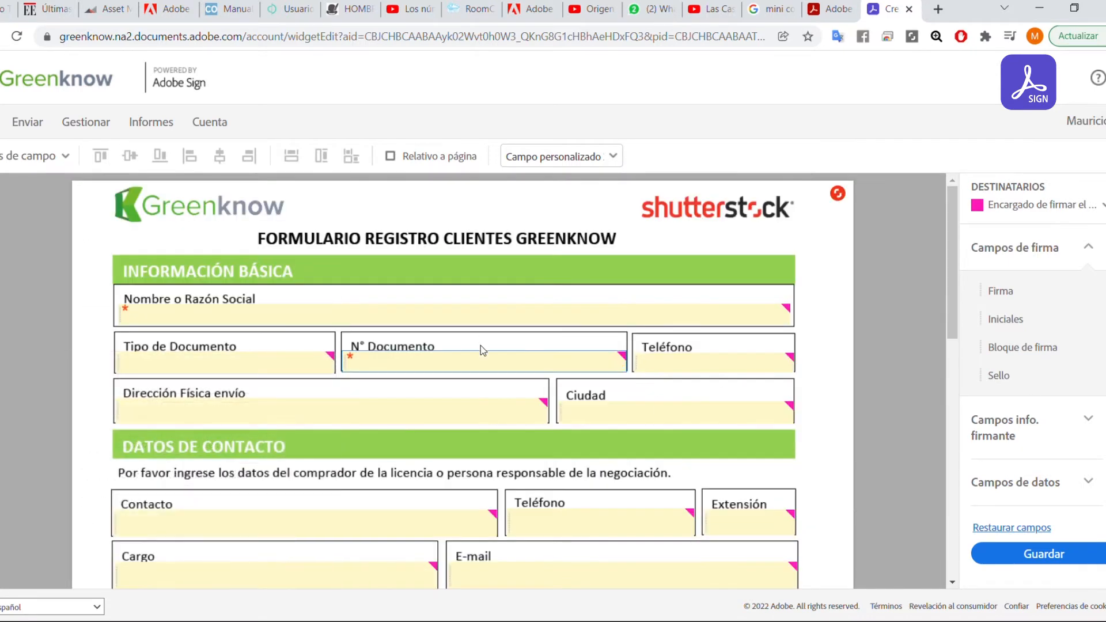
{"action": "scroll", "coordinate": [482, 350], "scroll_direction": "down", "scroll_amount": 2}
{"action": "scroll", "coordinate": [489, 370], "scroll_direction": "up", "scroll_amount": 2}
{"action": "scroll", "coordinate": [439, 367], "scroll_direction": "down", "scroll_amount": 1}
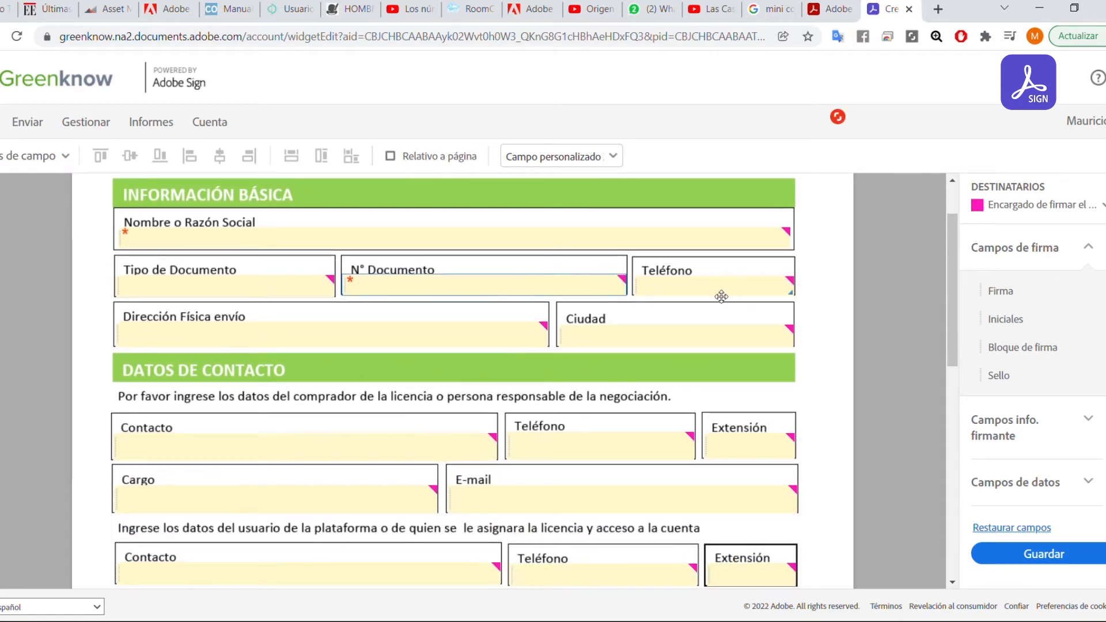
{"action": "left_click", "coordinate": [688, 296]}
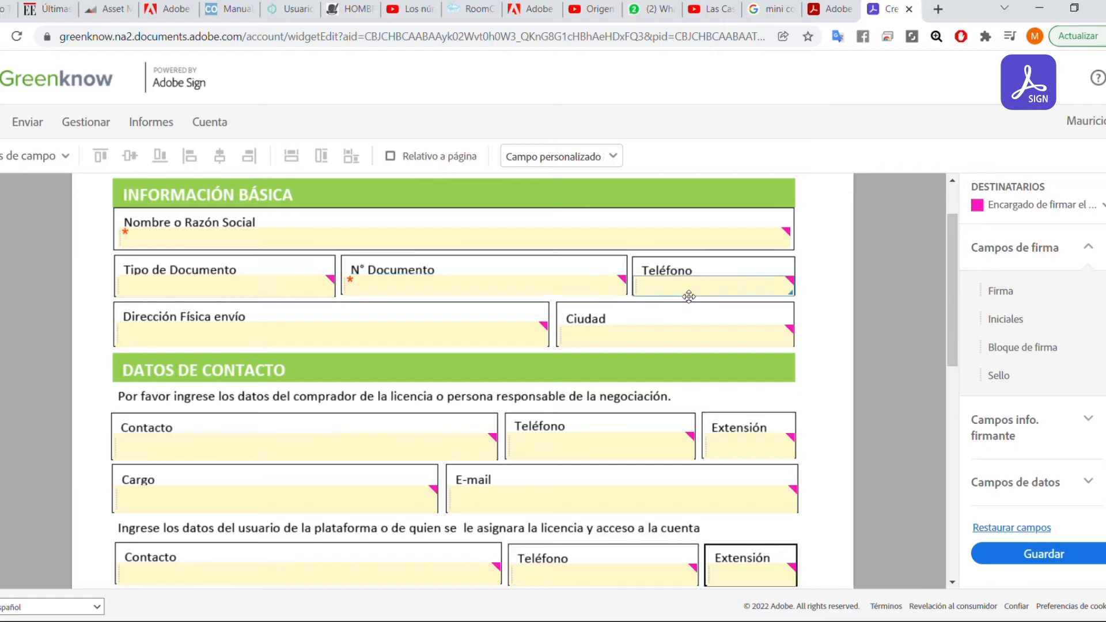
In N° Documento's Aspecto settings, set the text alignment to left.
{"action": "right_click", "coordinate": [538, 286]}
{"action": "left_click", "coordinate": [581, 357]}
{"action": "scroll", "coordinate": [288, 390], "scroll_direction": "down", "scroll_amount": 5}
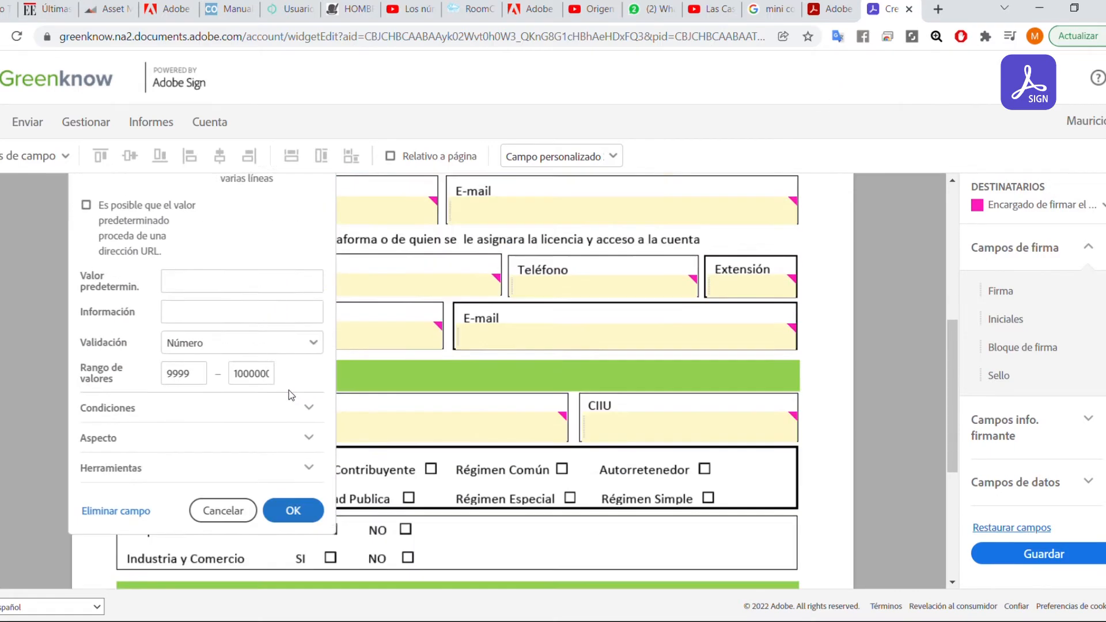
{"action": "left_click", "coordinate": [212, 331]}
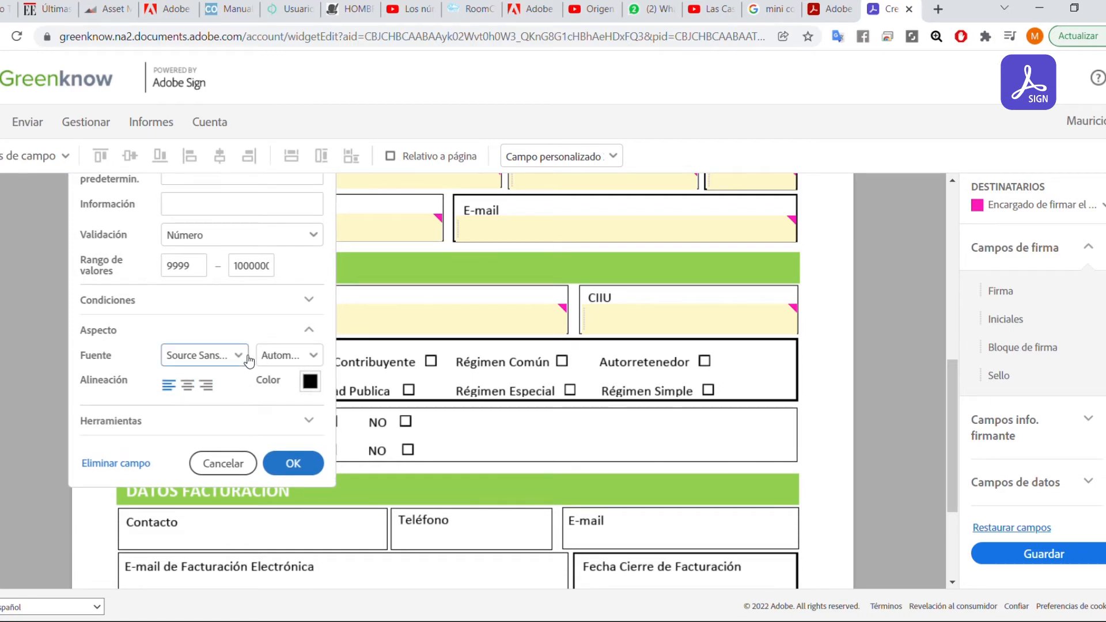
{"action": "left_click", "coordinate": [316, 361]}
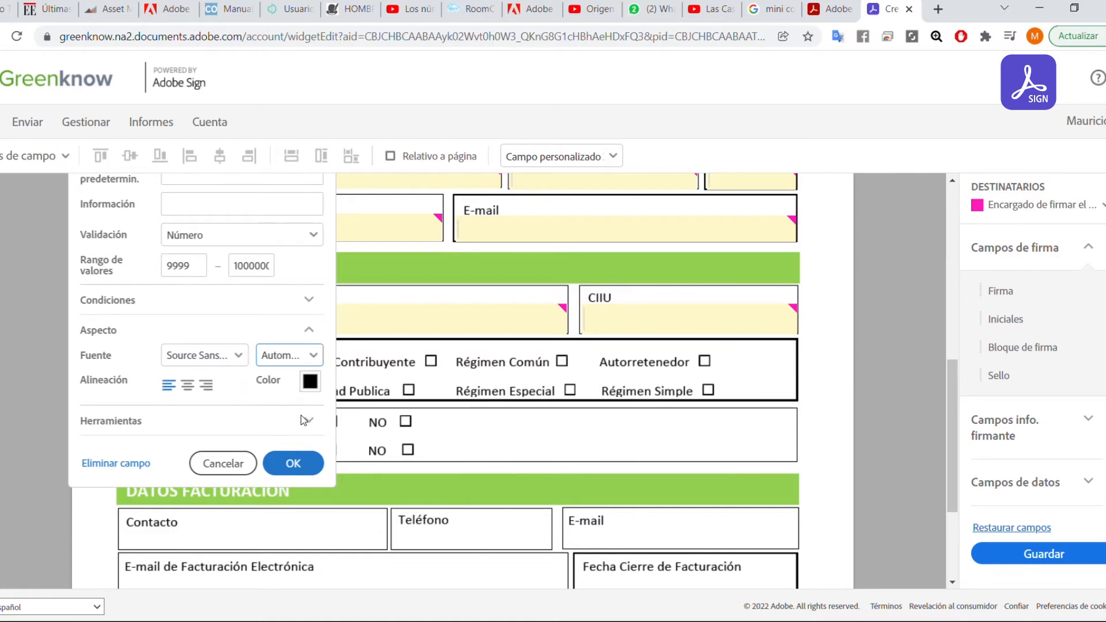
{"action": "left_click", "coordinate": [190, 388]}
{"action": "left_click", "coordinate": [206, 385]}
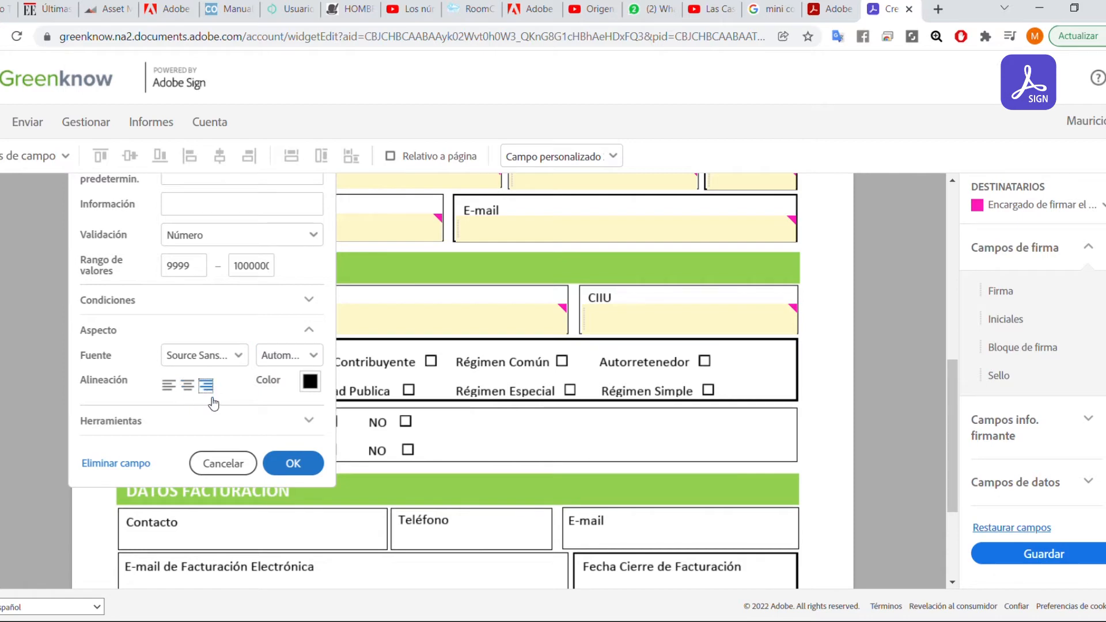
{"action": "left_click", "coordinate": [169, 385]}
Keep the text colour at 000000 via Aplicar and confirm the settings with OK.
{"action": "left_click", "coordinate": [311, 387]}
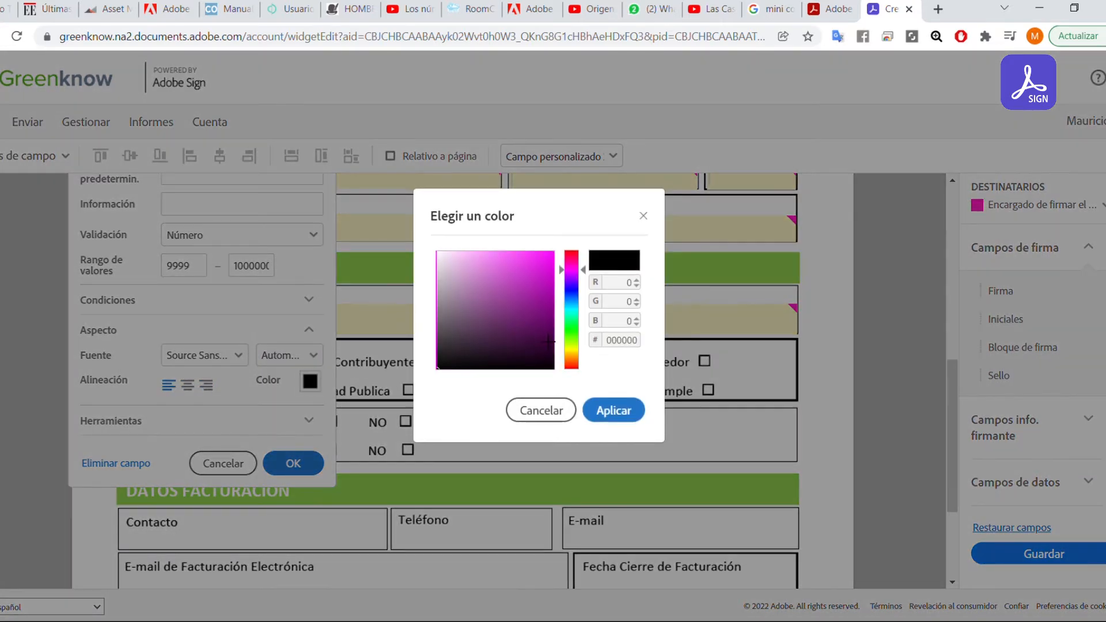
{"action": "left_click", "coordinate": [576, 327]}
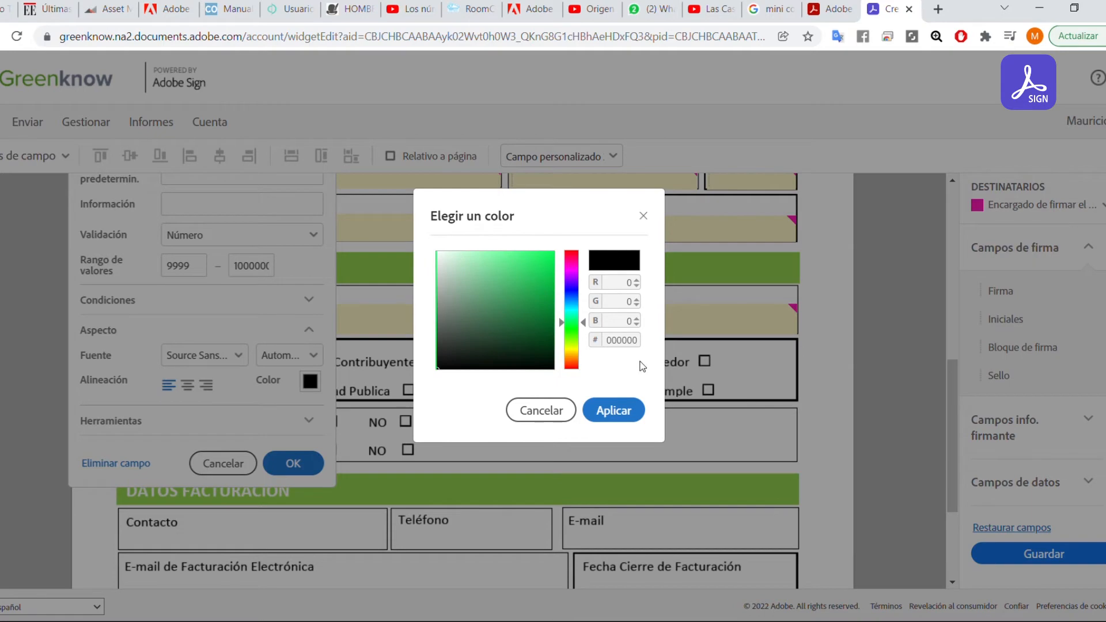
{"action": "left_click", "coordinate": [613, 419]}
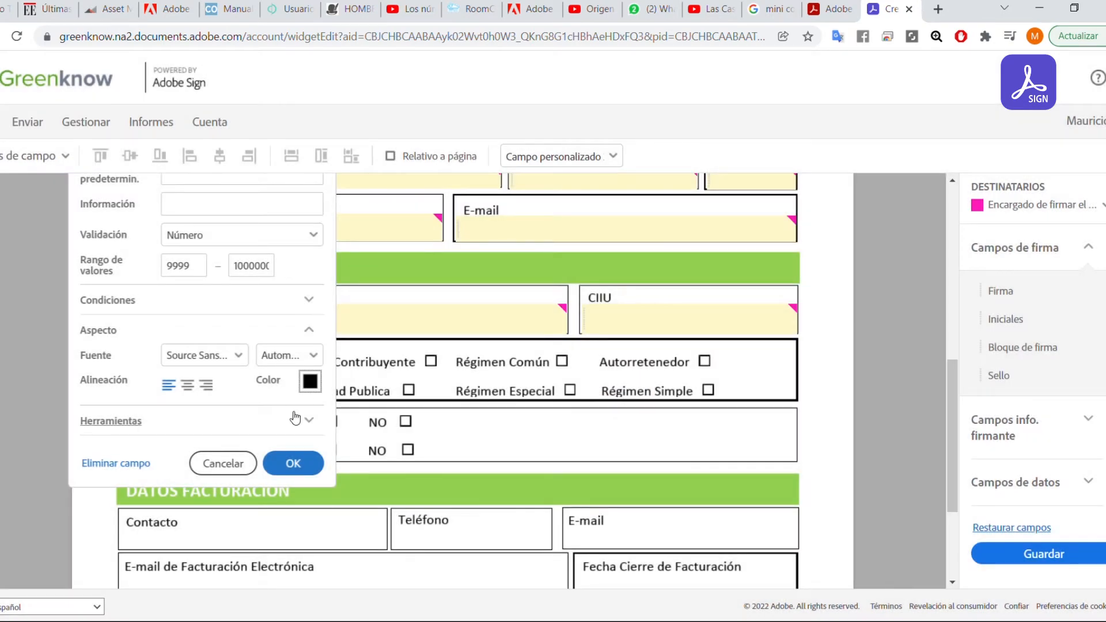
{"action": "left_click", "coordinate": [244, 424]}
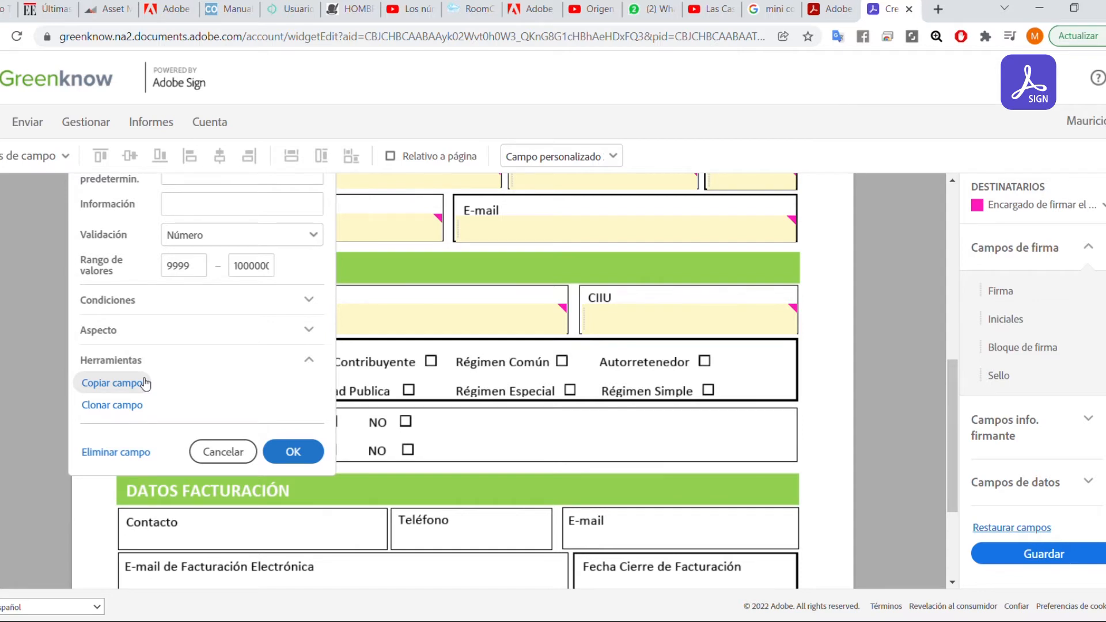
{"action": "left_click", "coordinate": [547, 433]}
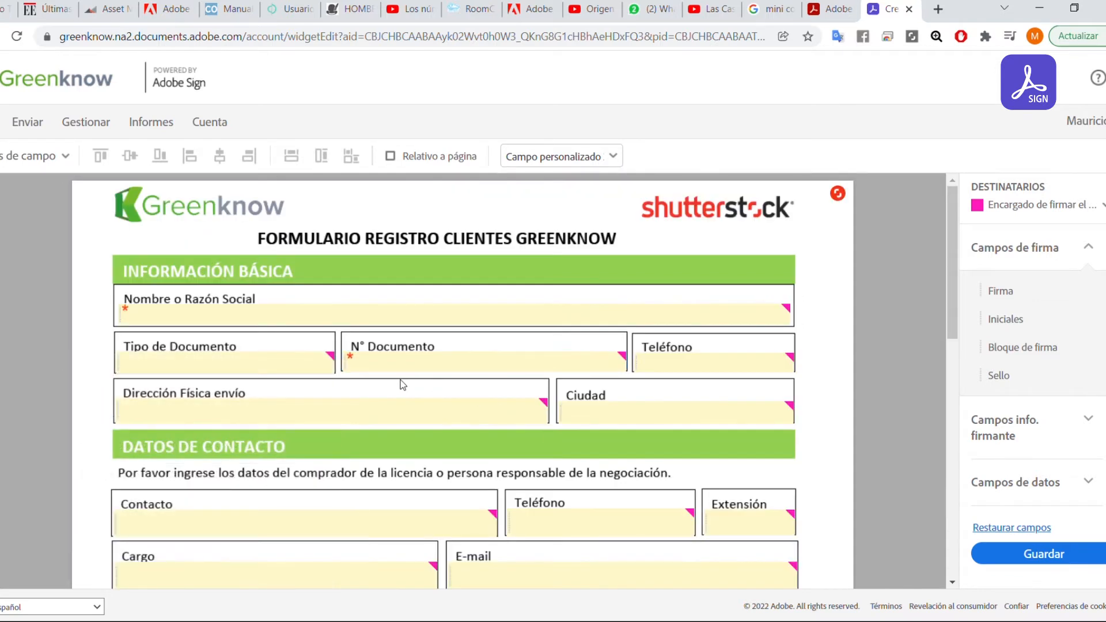
Clone the Nombre o Razón Social field and shrink the clone to a short box.
{"action": "scroll", "coordinate": [403, 384], "scroll_direction": "down", "scroll_amount": 2}
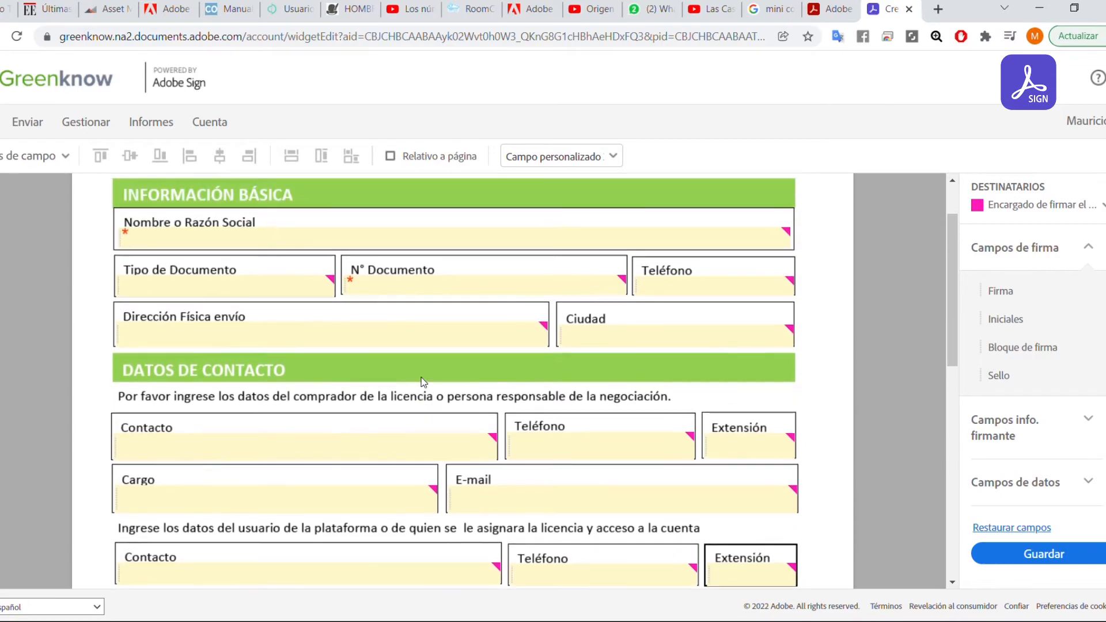
{"action": "left_click", "coordinate": [293, 242]}
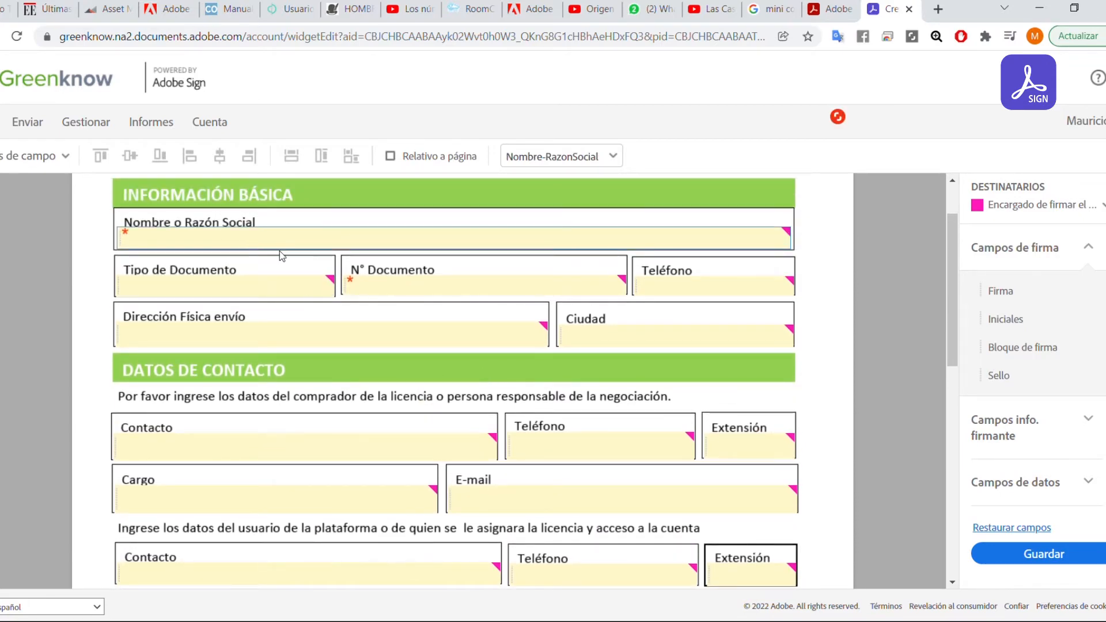
{"action": "scroll", "coordinate": [471, 295], "scroll_direction": "down", "scroll_amount": 10}
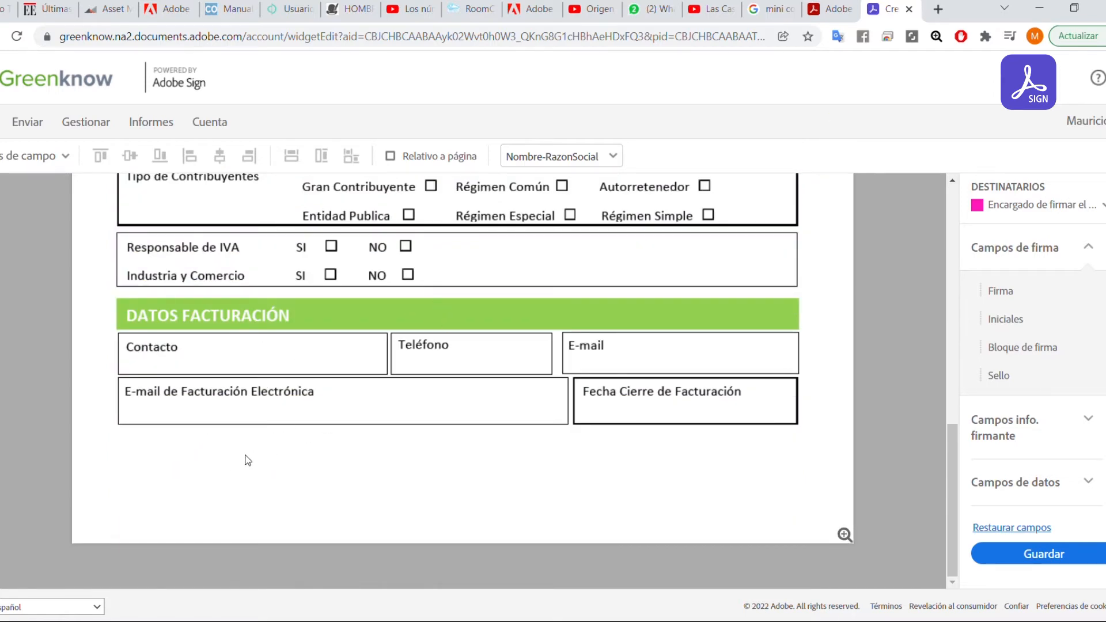
{"action": "scroll", "coordinate": [315, 448], "scroll_direction": "up", "scroll_amount": 10}
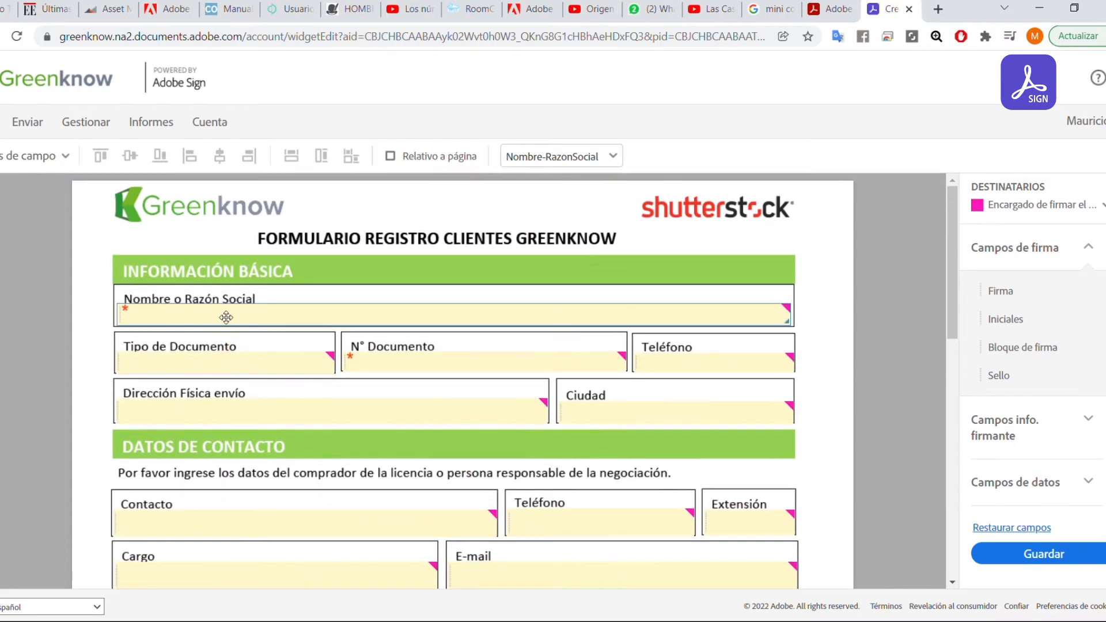
{"action": "right_click", "coordinate": [226, 318]}
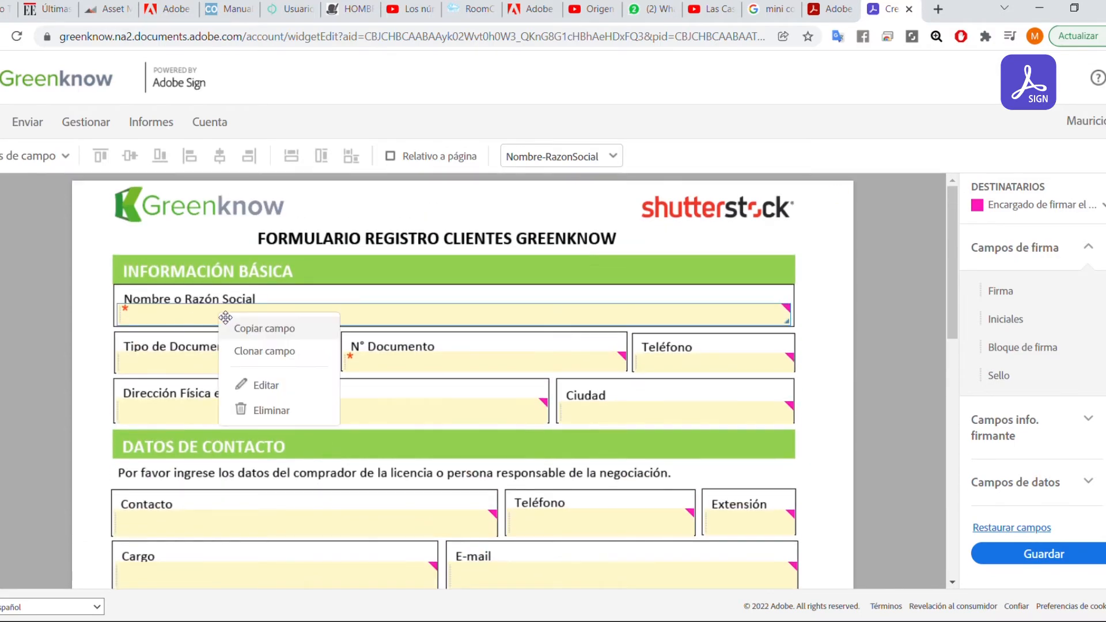
{"action": "left_click", "coordinate": [288, 353]}
{"action": "scroll", "coordinate": [291, 363], "scroll_direction": "down", "scroll_amount": 1}
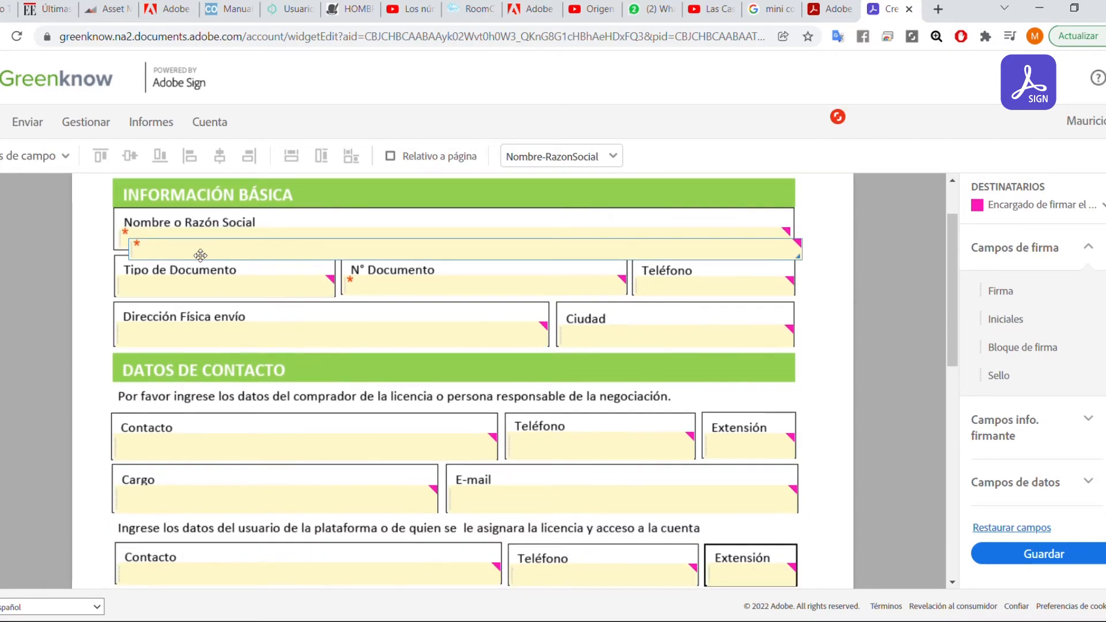
{"action": "scroll", "coordinate": [297, 462], "scroll_direction": "down", "scroll_amount": 6}
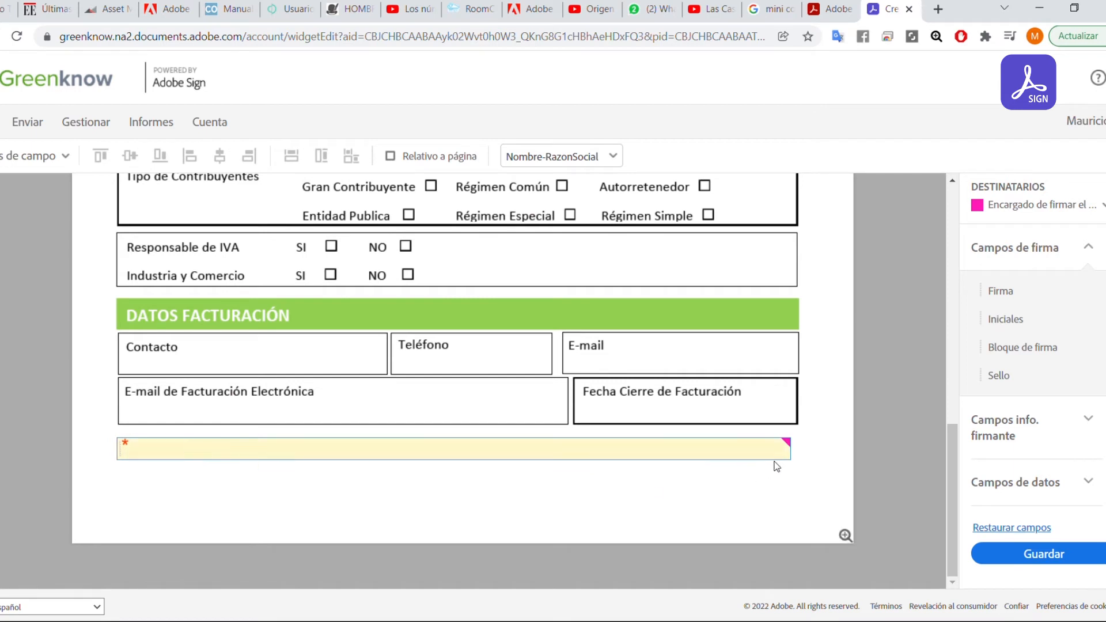
{"action": "left_click_drag", "start_coordinate": [789, 458], "coordinate": [327, 455]}
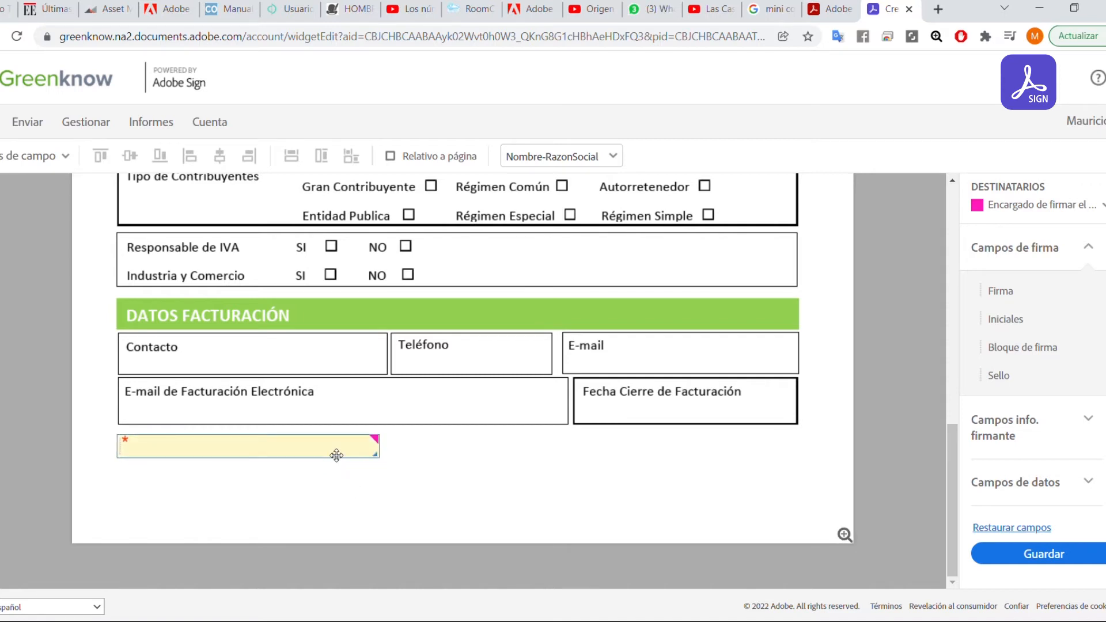
Copy the field, place it below Datos Facturación and shrink it beside the clone.
{"action": "scroll", "coordinate": [333, 443], "scroll_direction": "up", "scroll_amount": 10}
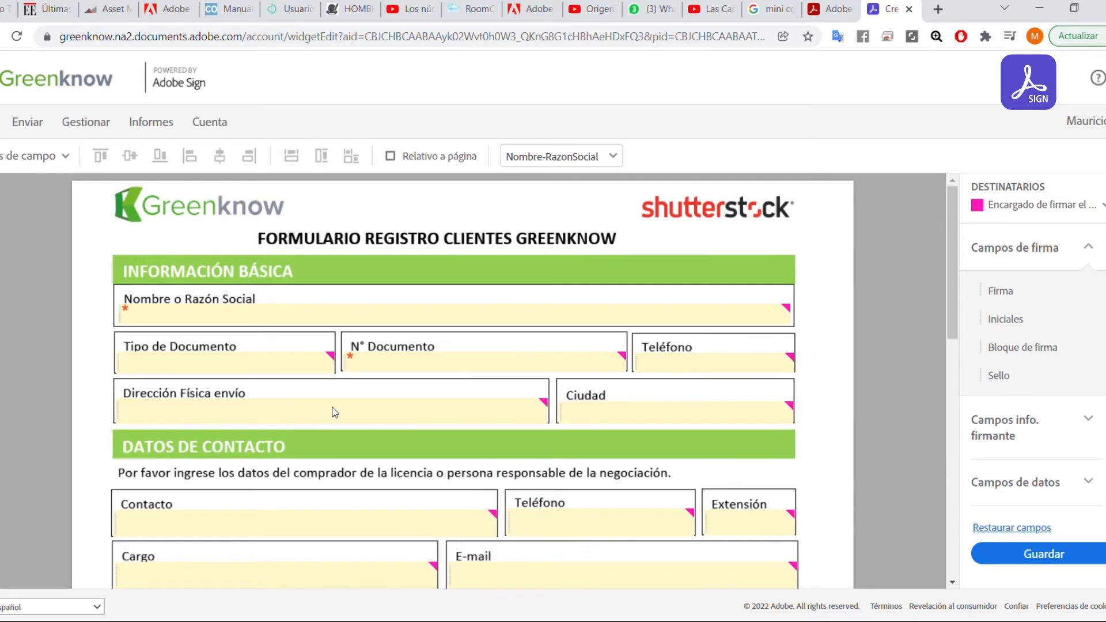
{"action": "right_click", "coordinate": [283, 315]}
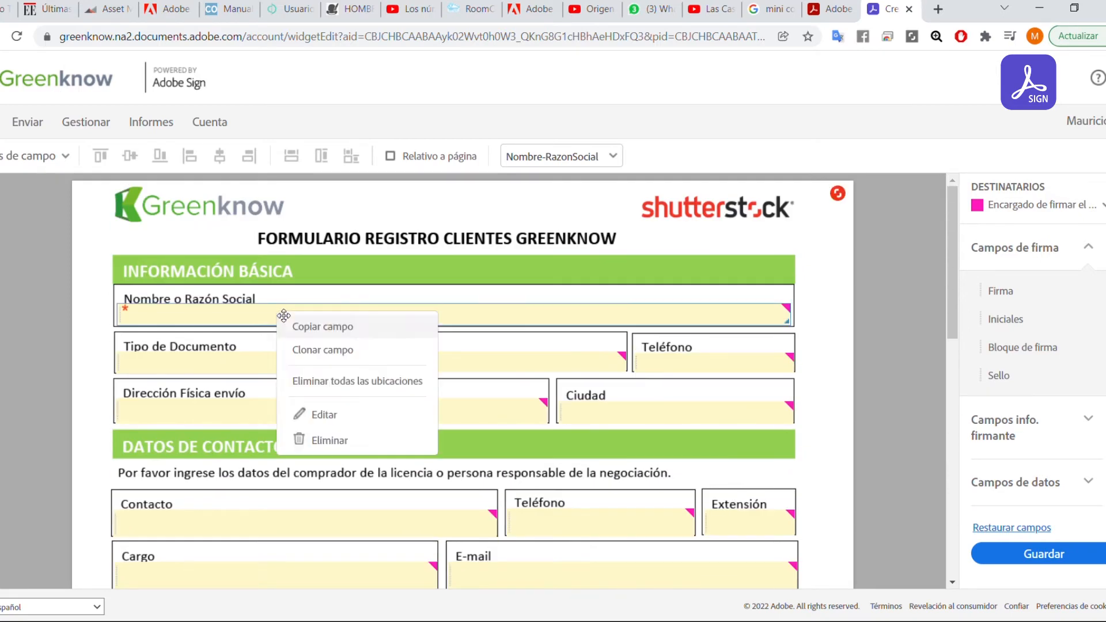
{"action": "left_click", "coordinate": [341, 327]}
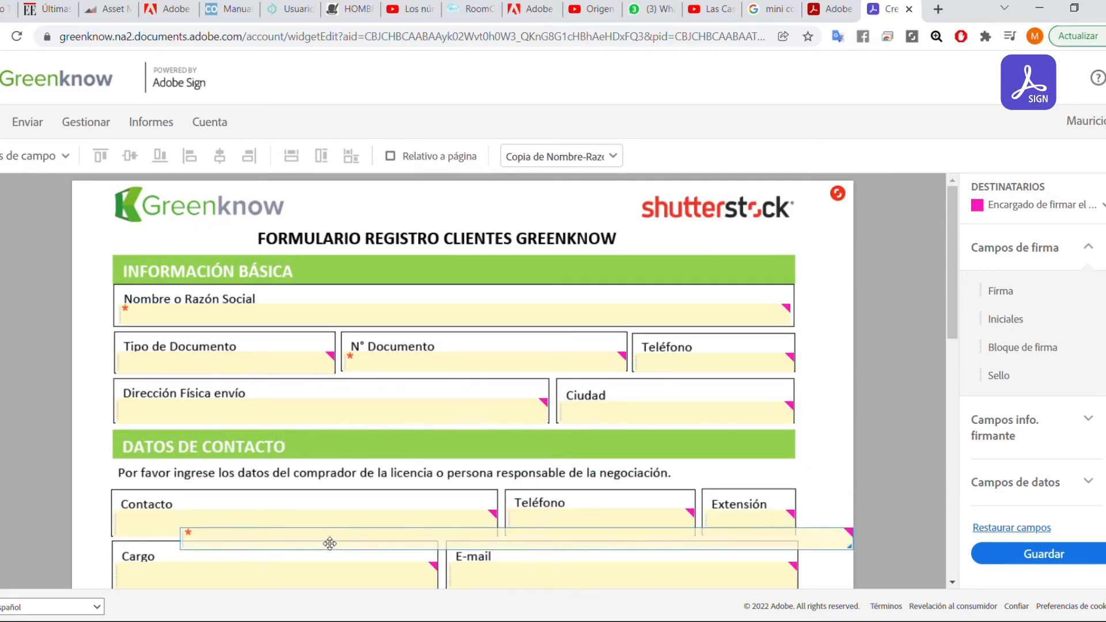
{"action": "scroll", "coordinate": [259, 518], "scroll_direction": "down", "scroll_amount": 10}
{"action": "left_click", "coordinate": [319, 520]}
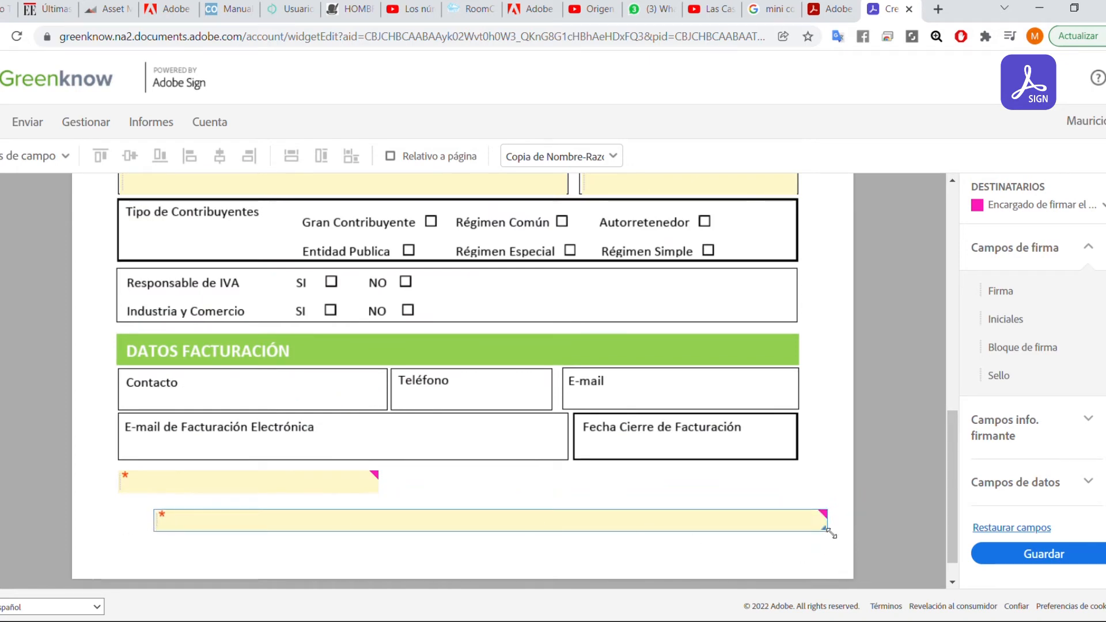
{"action": "left_click_drag", "start_coordinate": [830, 531], "coordinate": [563, 487]}
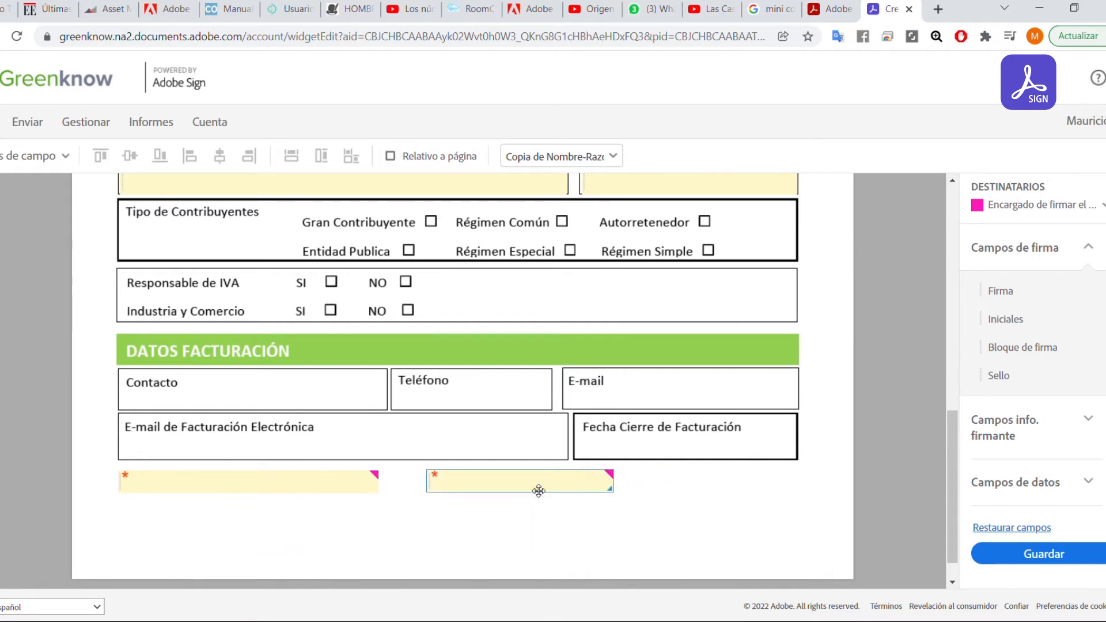
{"action": "right_click", "coordinate": [538, 490]}
{"action": "left_click", "coordinate": [578, 443]}
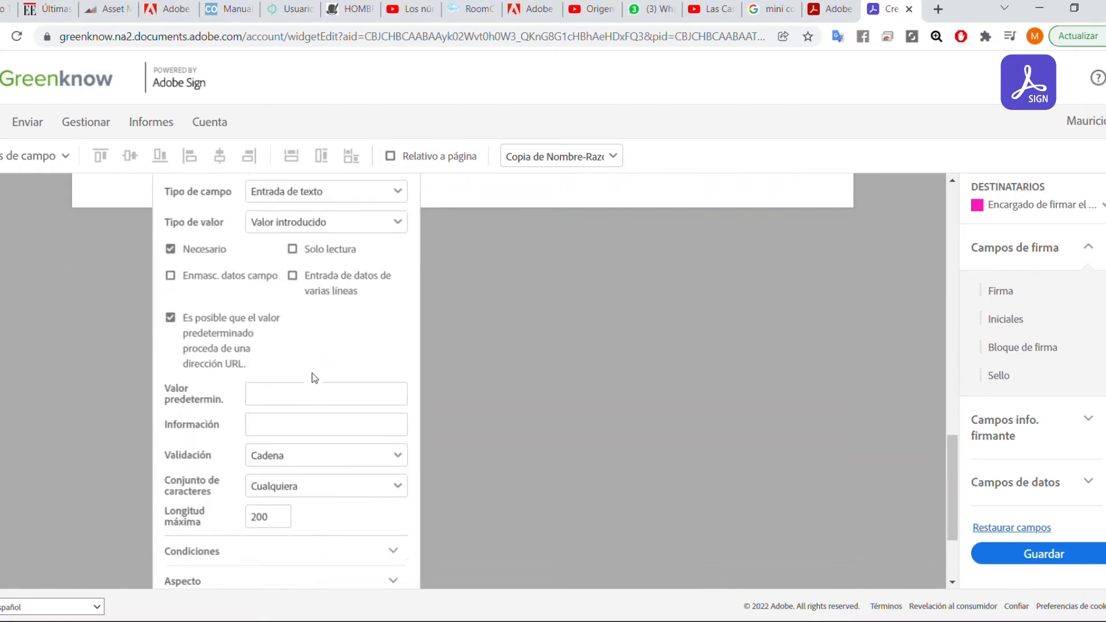
{"action": "scroll", "coordinate": [344, 394], "scroll_direction": "up", "scroll_amount": 5}
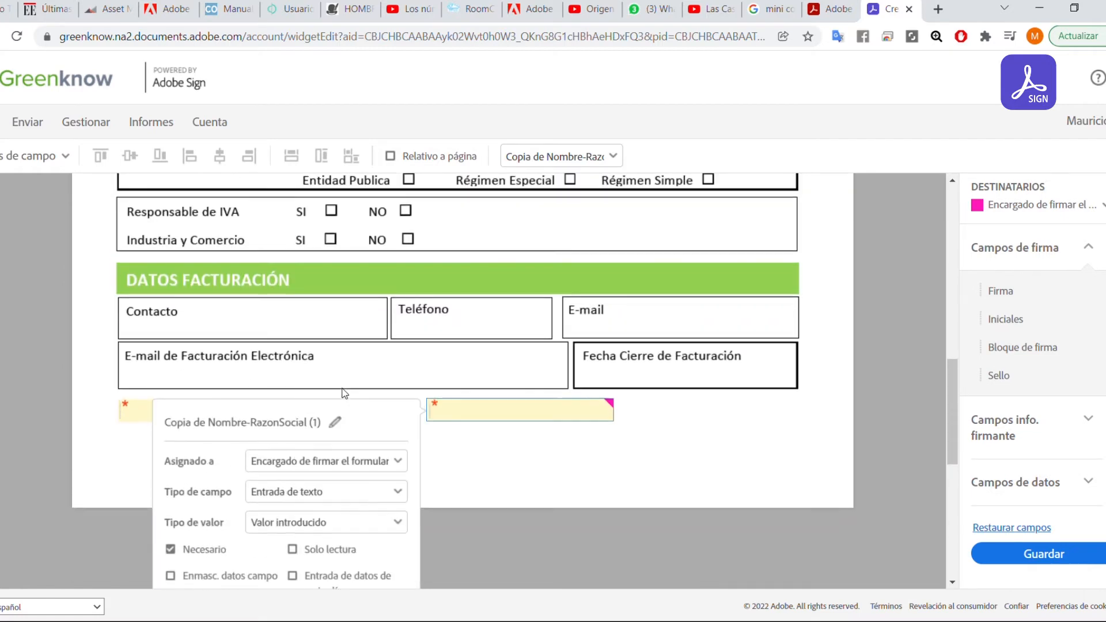
{"action": "left_click", "coordinate": [331, 426]}
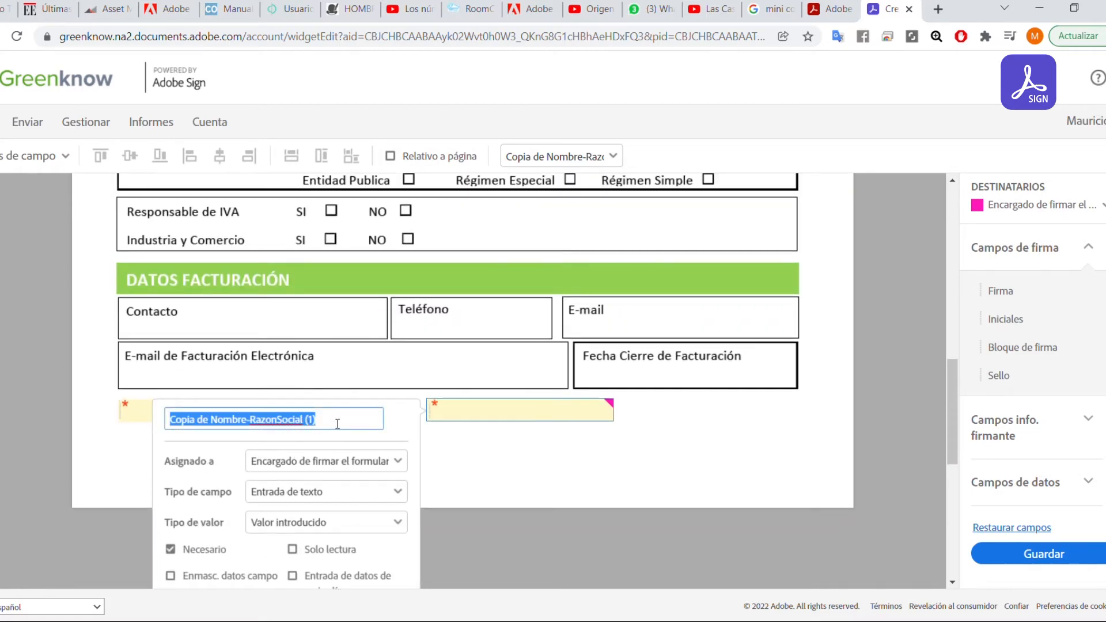
{"action": "type", "text": "apellid"}
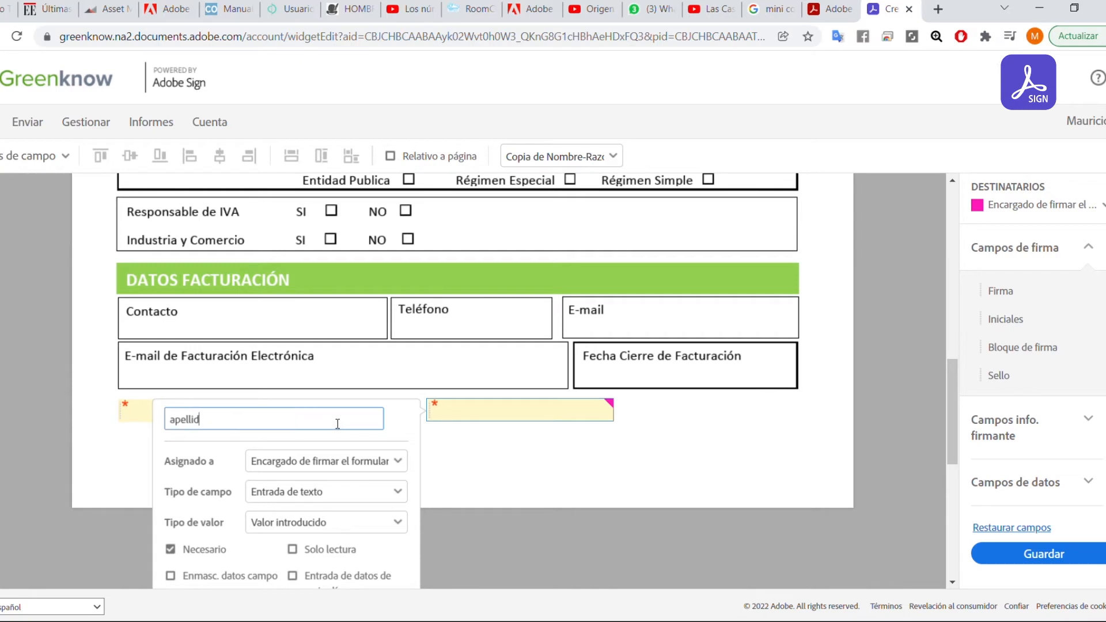
{"action": "type", "text": "o"}
{"action": "key", "text": "Return"}
{"action": "left_click", "coordinate": [553, 440]}
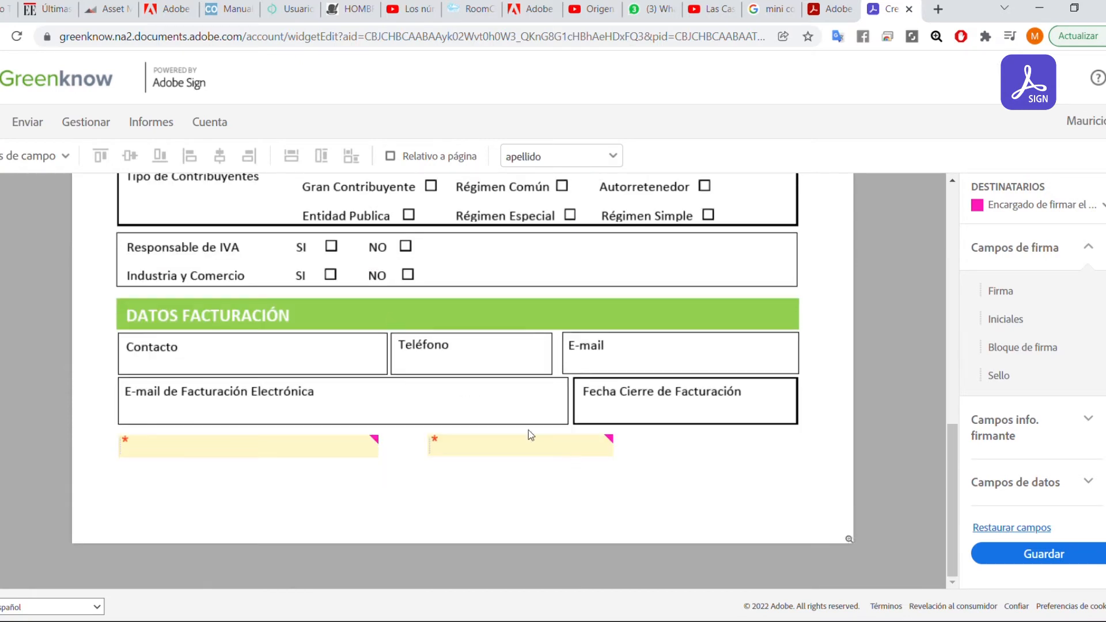
{"action": "scroll", "coordinate": [478, 311], "scroll_direction": "up", "scroll_amount": 2}
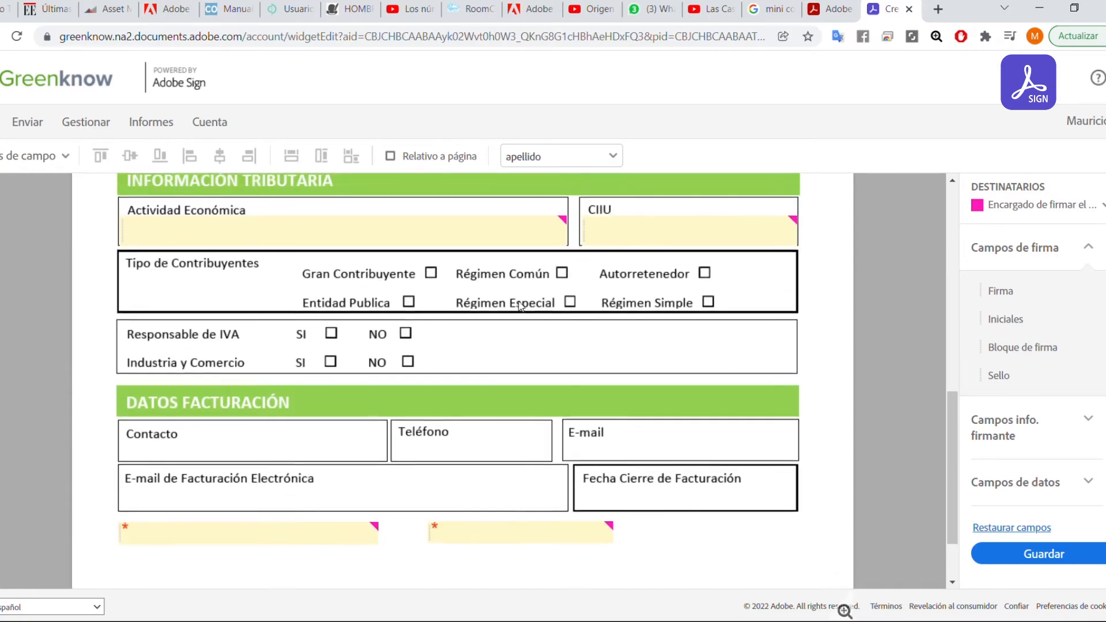
{"action": "scroll", "coordinate": [518, 346], "scroll_direction": "down", "scroll_amount": 2}
{"action": "scroll", "coordinate": [516, 272], "scroll_direction": "up", "scroll_amount": 2}
{"action": "scroll", "coordinate": [547, 432], "scroll_direction": "down", "scroll_amount": 2}
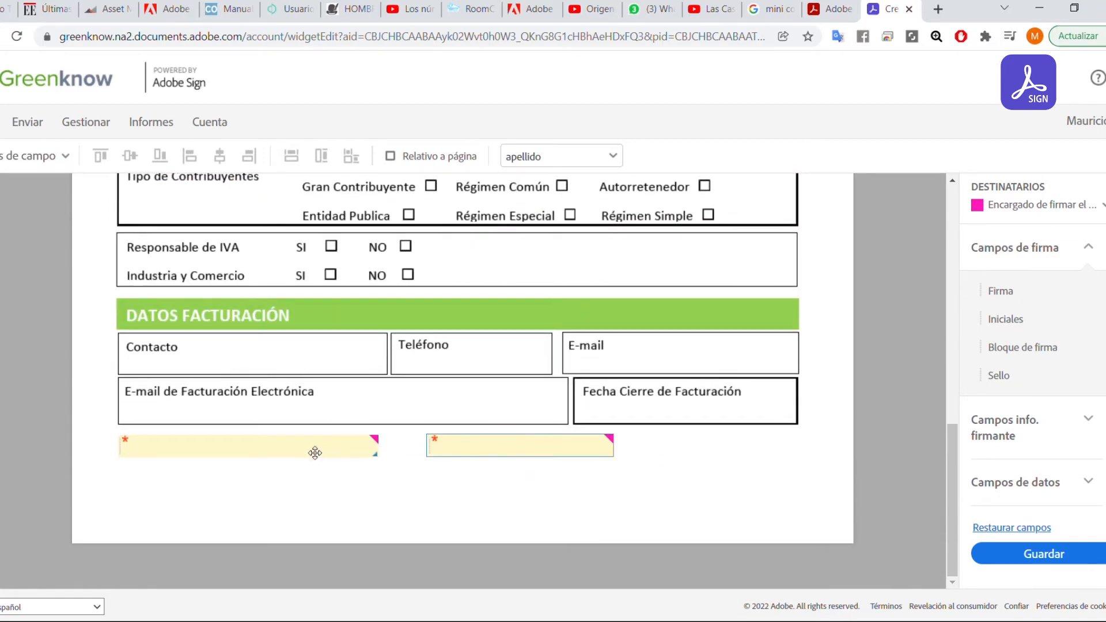
{"action": "left_click", "coordinate": [313, 452]}
{"action": "scroll", "coordinate": [313, 408], "scroll_direction": "up", "scroll_amount": 6}
{"action": "scroll", "coordinate": [313, 403], "scroll_direction": "up", "scroll_amount": 3}
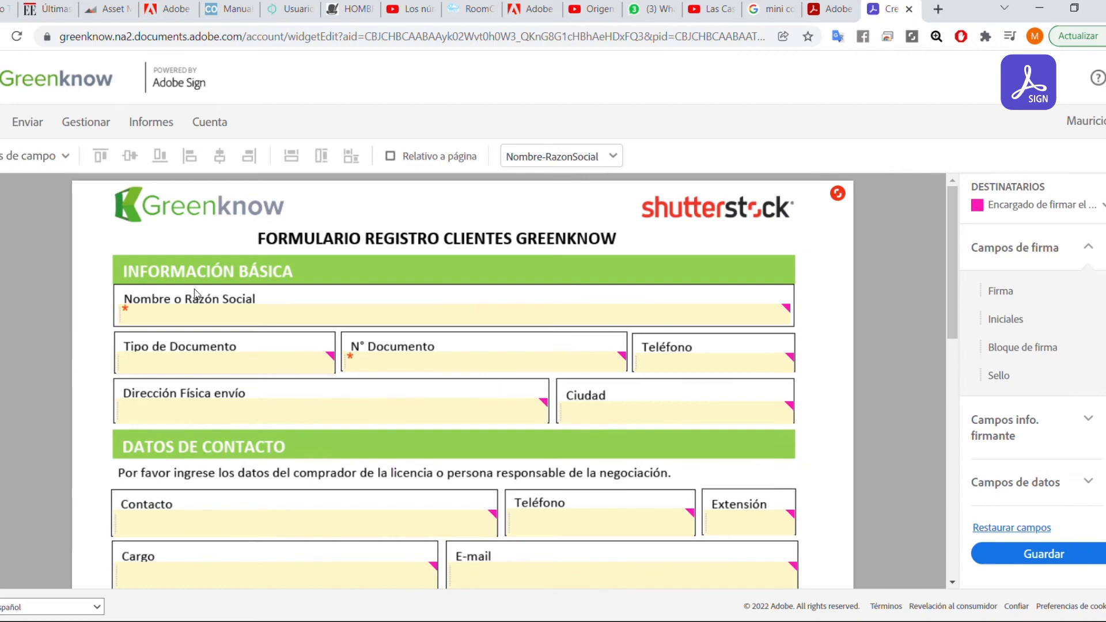
{"action": "left_click", "coordinate": [187, 320]}
{"action": "scroll", "coordinate": [318, 443], "scroll_direction": "down", "scroll_amount": 10}
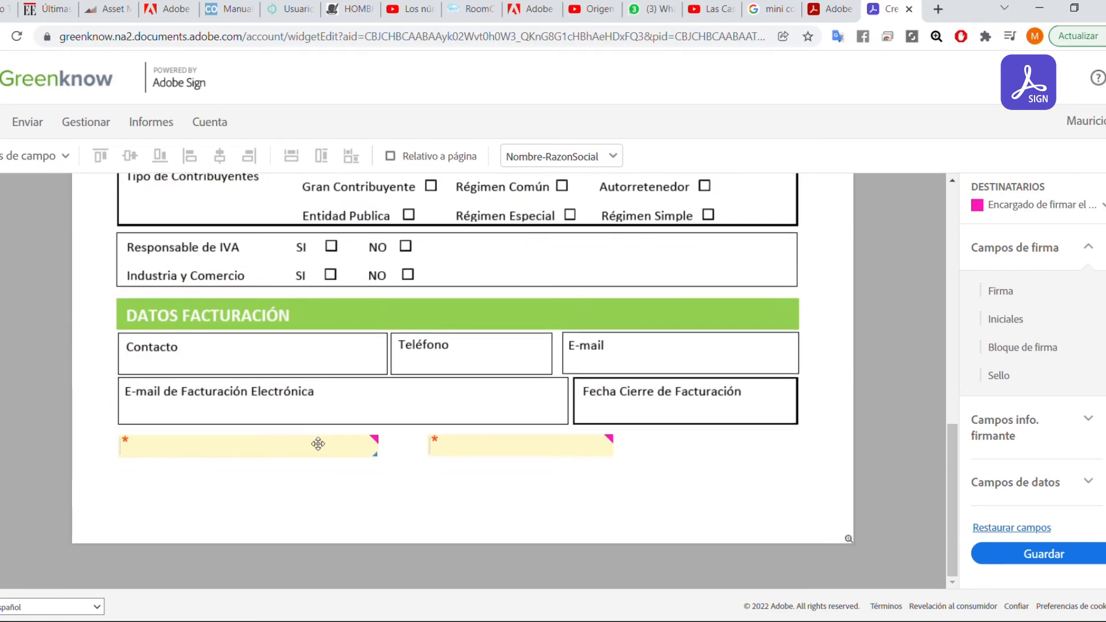
{"action": "left_click", "coordinate": [227, 444]}
{"action": "scroll", "coordinate": [230, 452], "scroll_direction": "up", "scroll_amount": 10}
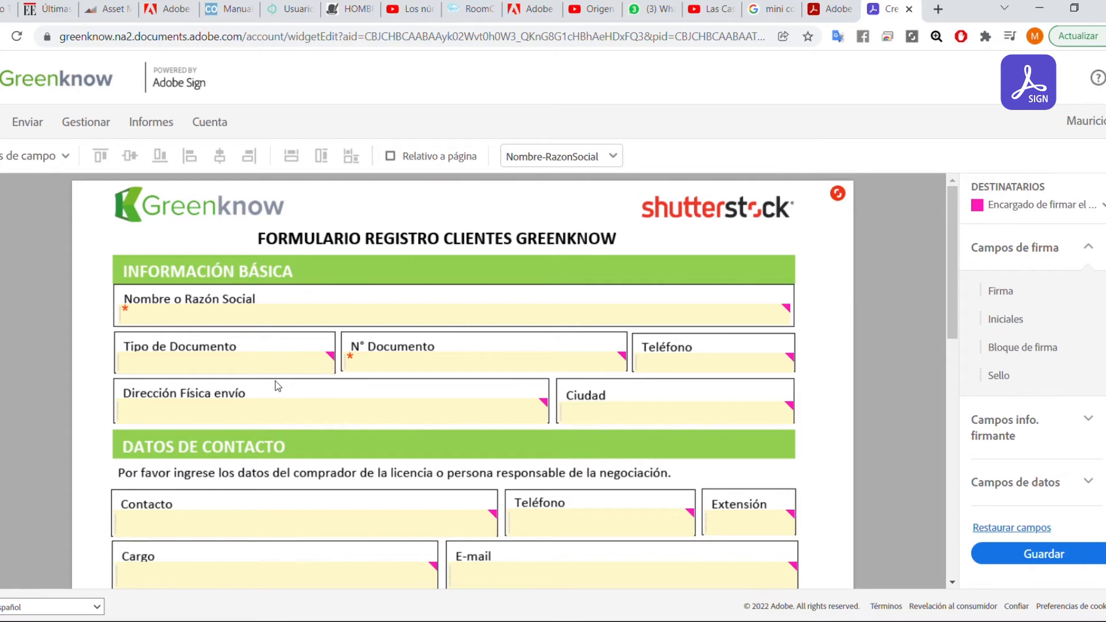
{"action": "scroll", "coordinate": [506, 345], "scroll_direction": "down", "scroll_amount": 3}
{"action": "scroll", "coordinate": [495, 349], "scroll_direction": "up", "scroll_amount": 3}
{"action": "scroll", "coordinate": [462, 381], "scroll_direction": "down", "scroll_amount": 5}
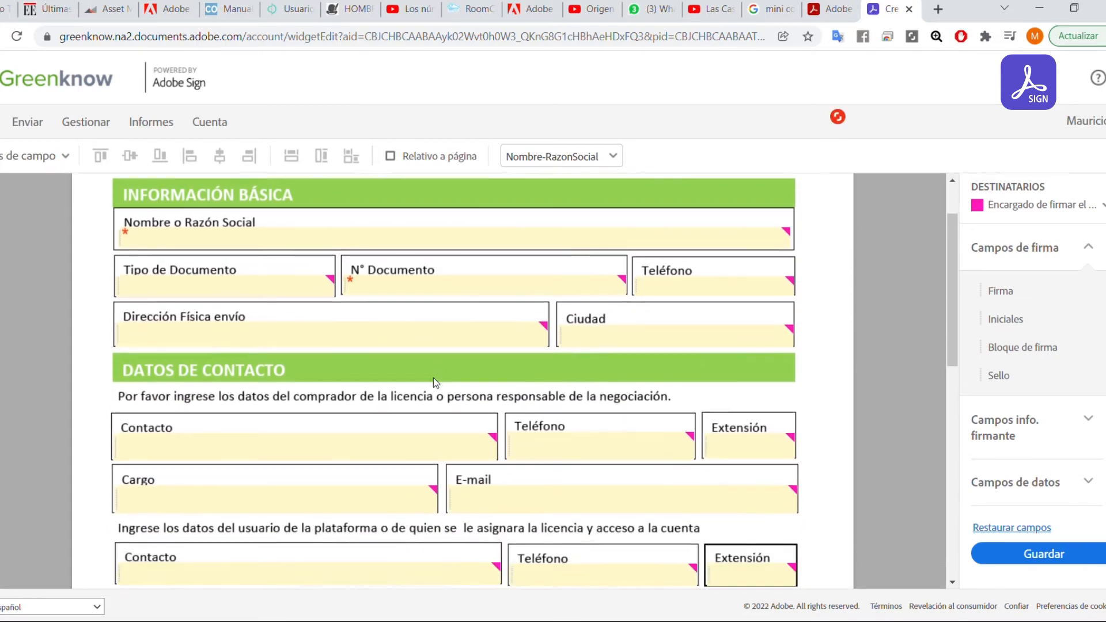
{"action": "scroll", "coordinate": [510, 383], "scroll_direction": "up", "scroll_amount": 2}
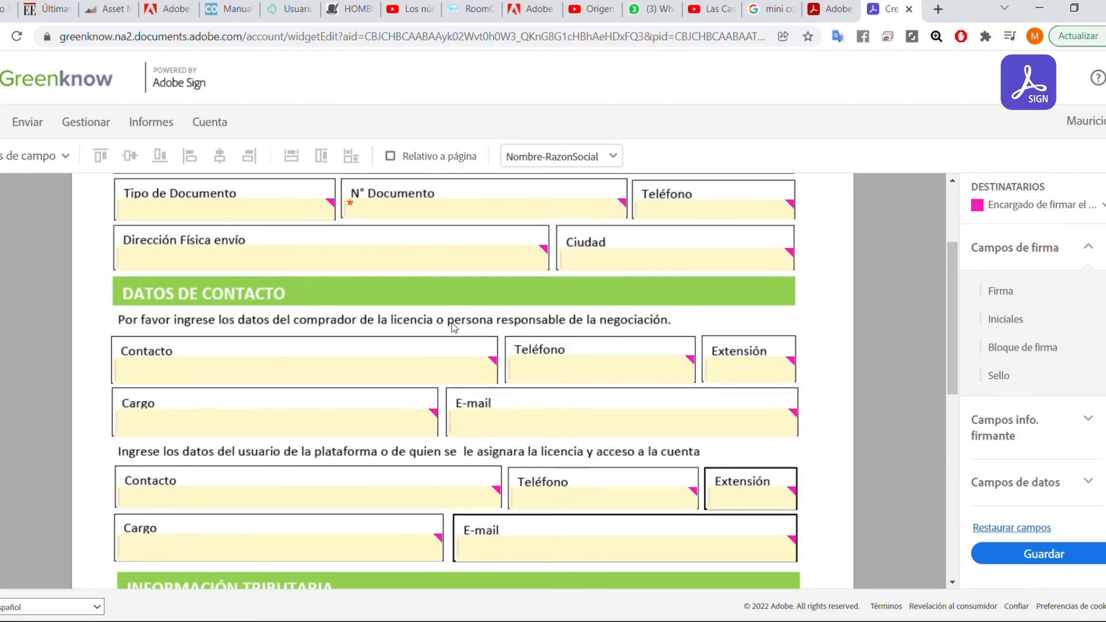
{"action": "scroll", "coordinate": [212, 314], "scroll_direction": "up", "scroll_amount": 3}
{"action": "scroll", "coordinate": [357, 383], "scroll_direction": "down", "scroll_amount": 1}
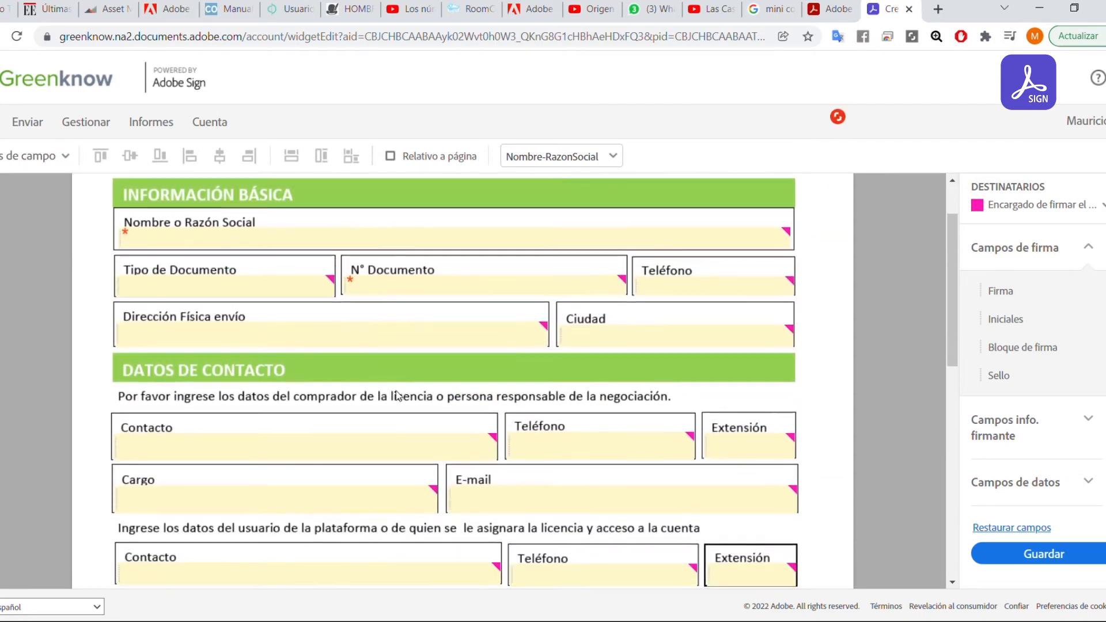
{"action": "scroll", "coordinate": [518, 397], "scroll_direction": "down", "scroll_amount": 1}
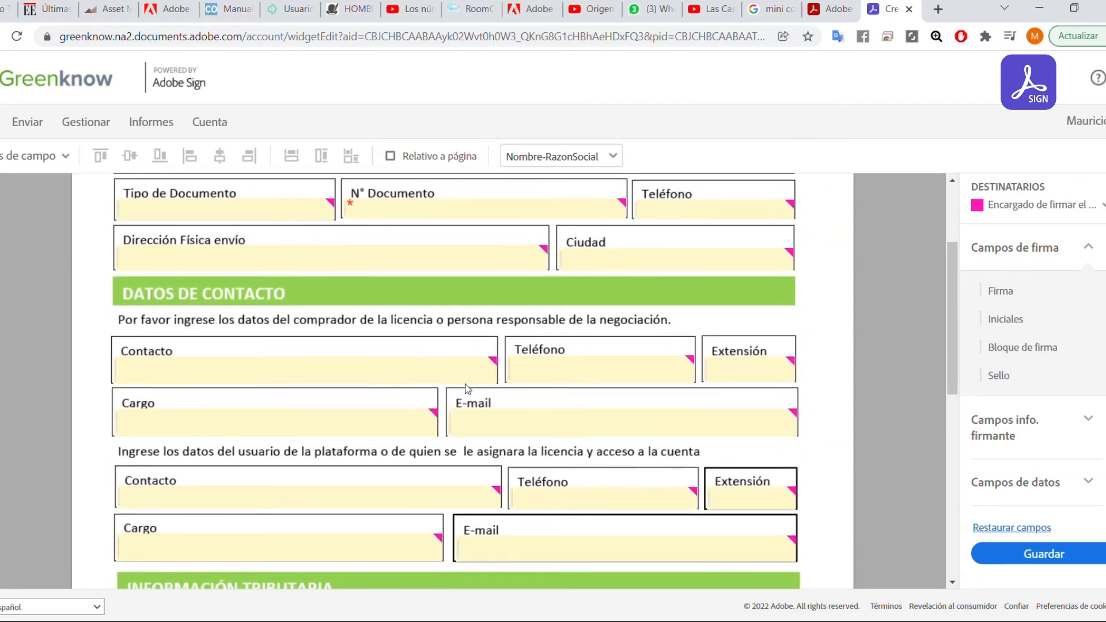
Remove the Ciudad text field and add 'Desplegable 1' from Campos de datos, widened across the box.
{"action": "left_click", "coordinate": [636, 263]}
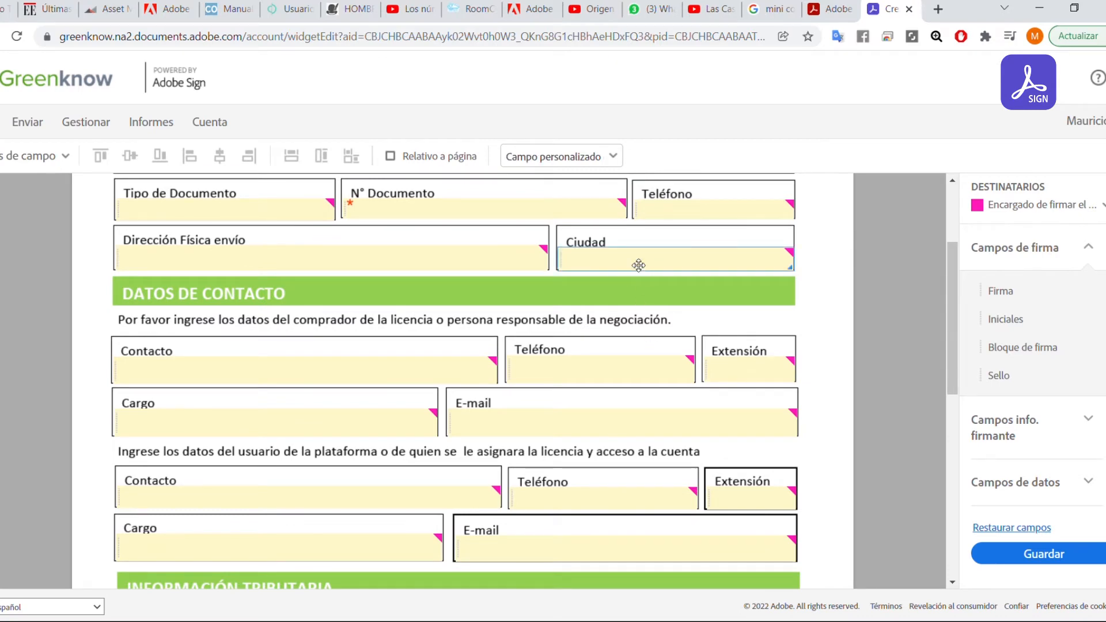
{"action": "key", "text": "Tab"}
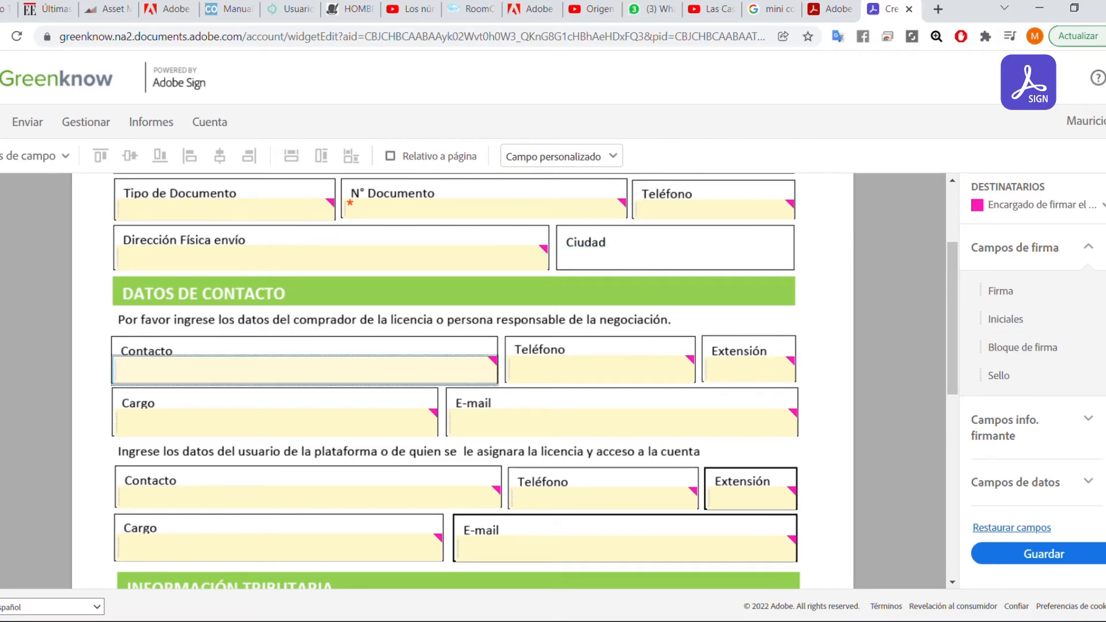
{"action": "scroll", "coordinate": [1013, 322], "scroll_direction": "down", "scroll_amount": 1}
{"action": "left_click", "coordinate": [1048, 429]}
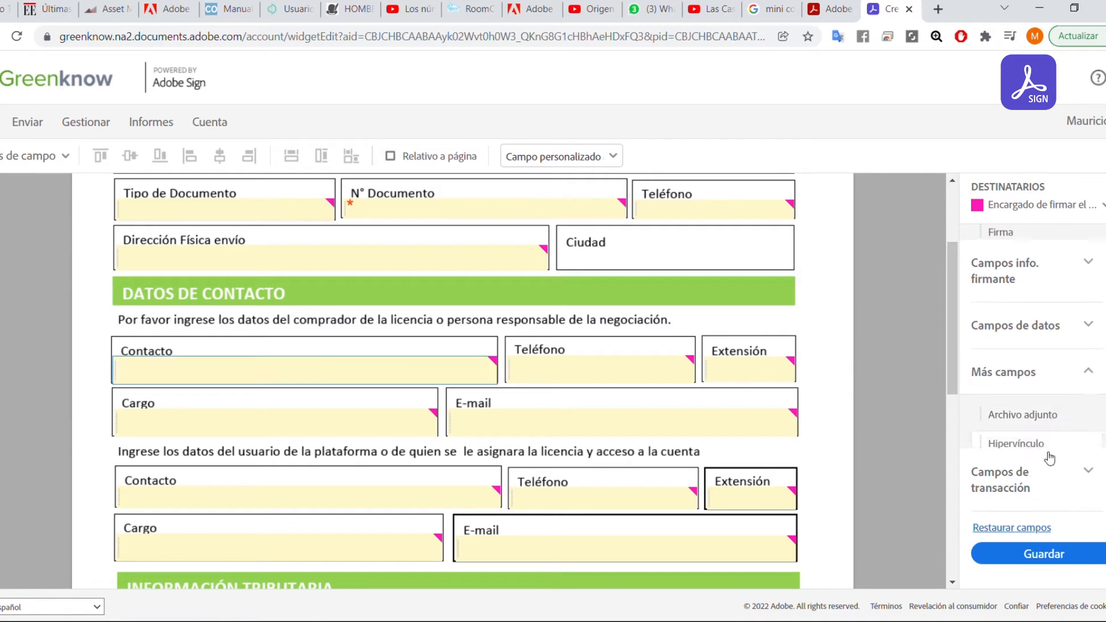
{"action": "left_click", "coordinate": [1015, 309]}
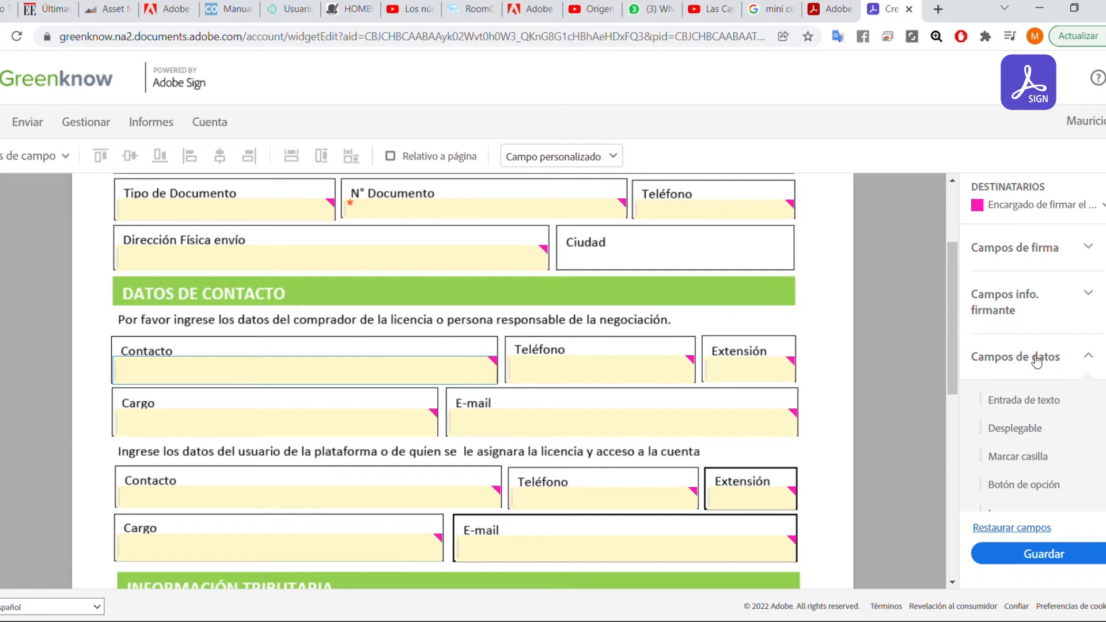
{"action": "left_click_drag", "start_coordinate": [1017, 428], "coordinate": [566, 255]}
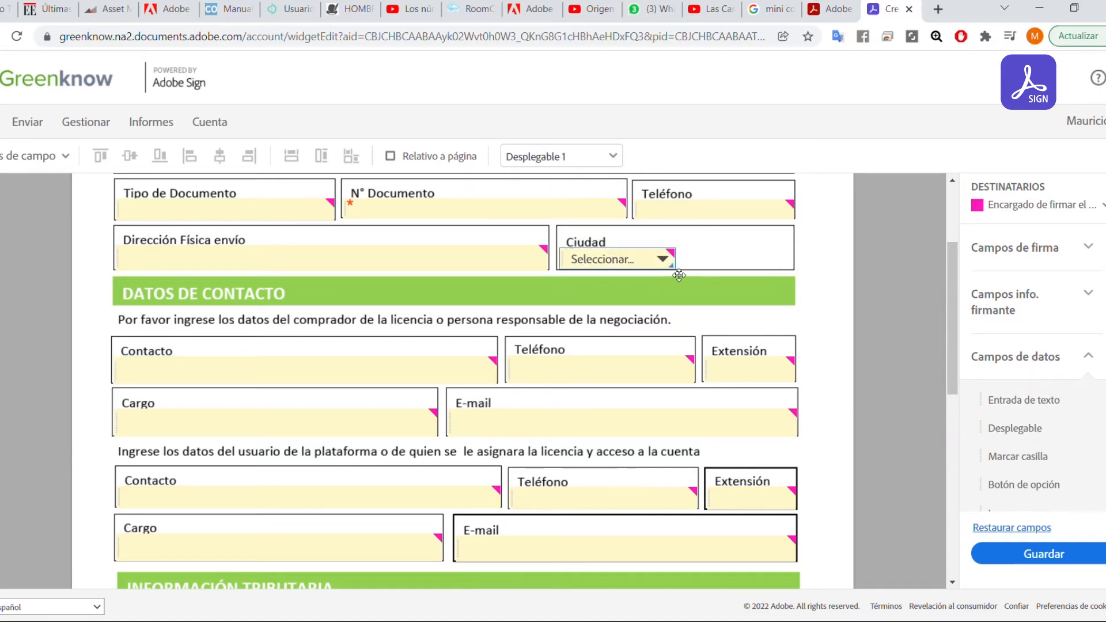
{"action": "left_click_drag", "start_coordinate": [684, 272], "coordinate": [786, 272]}
Replace the Ciudad dropdown's Opción 1/Opción 2 defaults with Bogotá, CDMX and San Salvador, then save.
{"action": "right_click", "coordinate": [726, 265]}
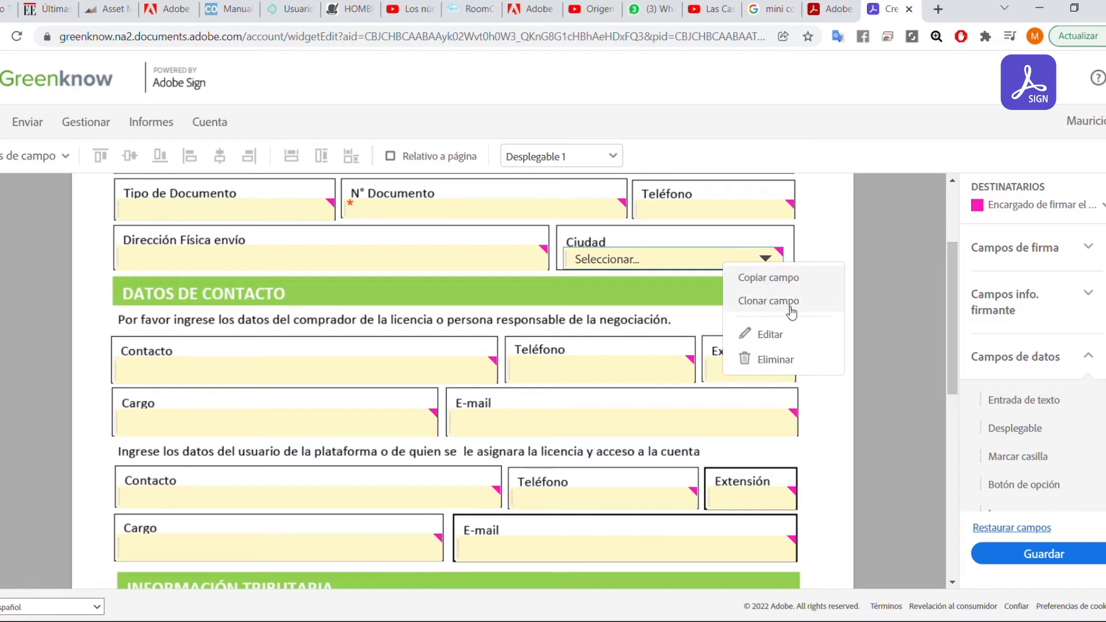
{"action": "left_click", "coordinate": [800, 333]}
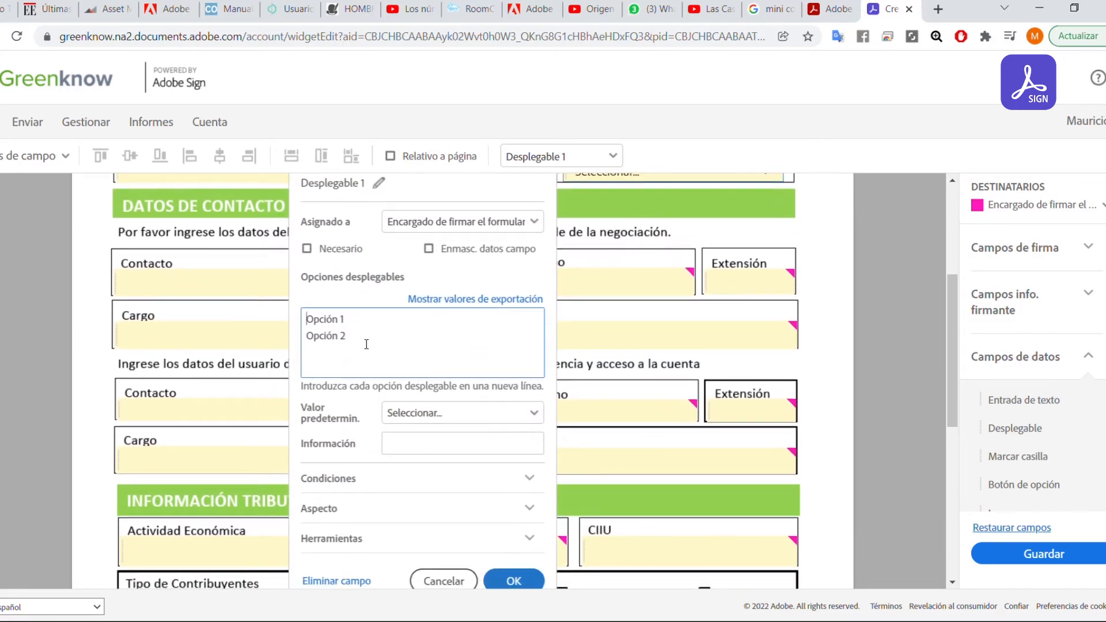
{"action": "left_click_drag", "start_coordinate": [345, 336], "coordinate": [308, 325]}
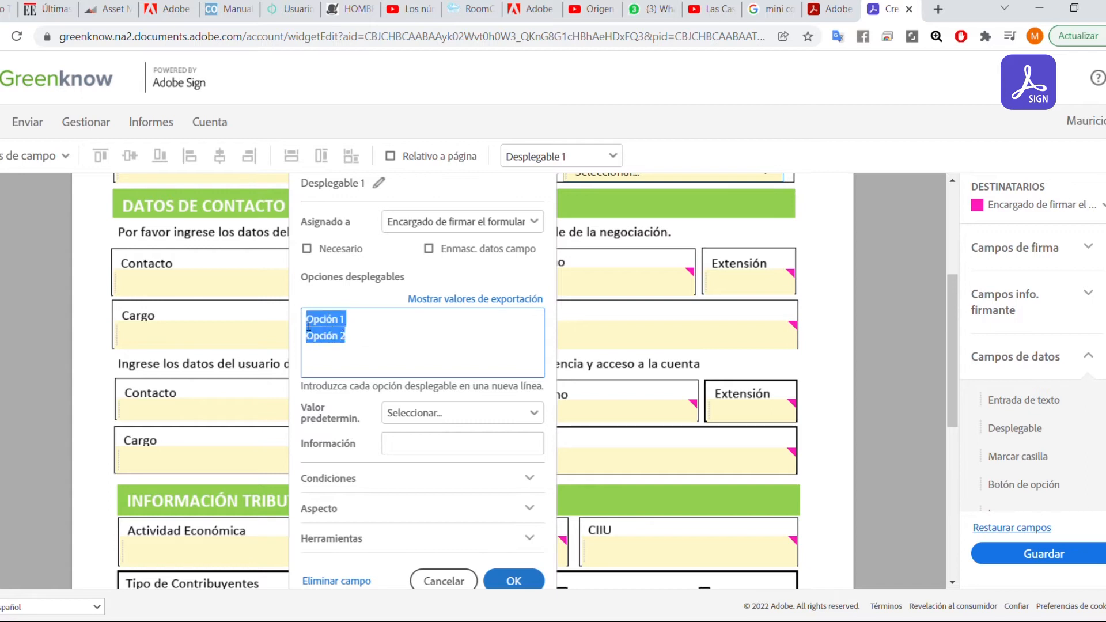
{"action": "left_click", "coordinate": [355, 332]}
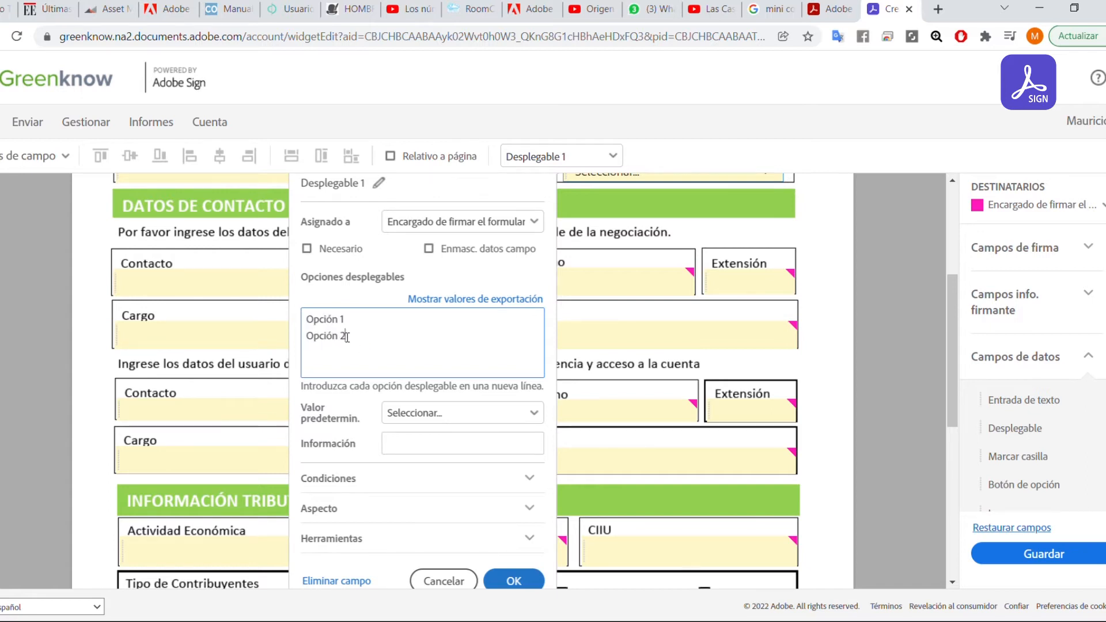
{"action": "left_click_drag", "start_coordinate": [347, 337], "coordinate": [308, 326]}
{"action": "type", "text": "Biog"}
{"action": "type", "text": "ogotá"}
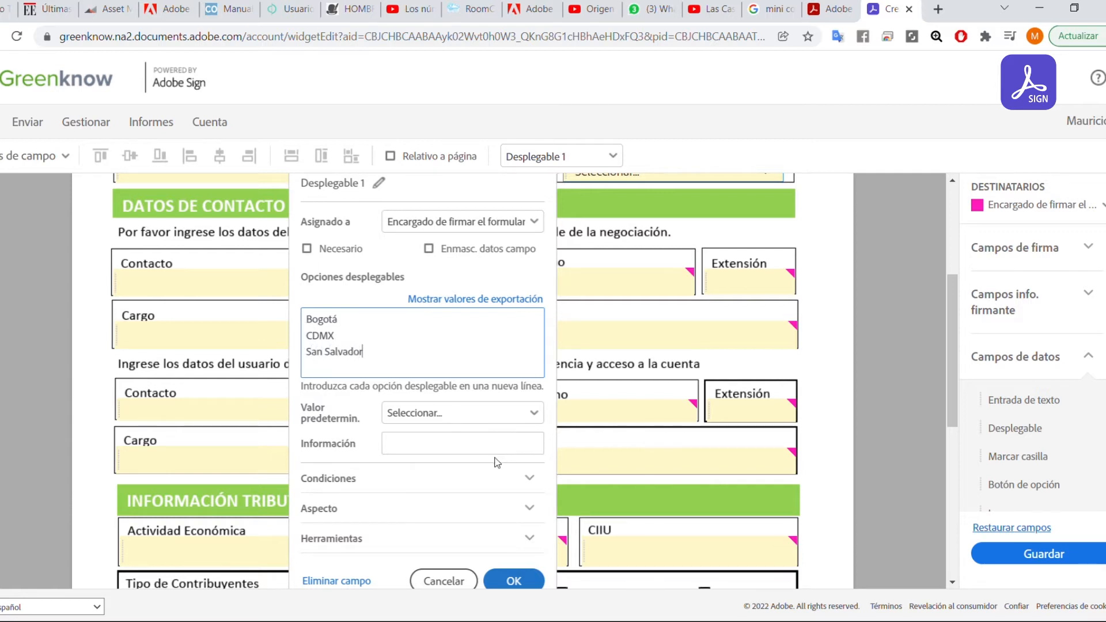
{"action": "scroll", "coordinate": [437, 369], "scroll_direction": "down", "scroll_amount": 1}
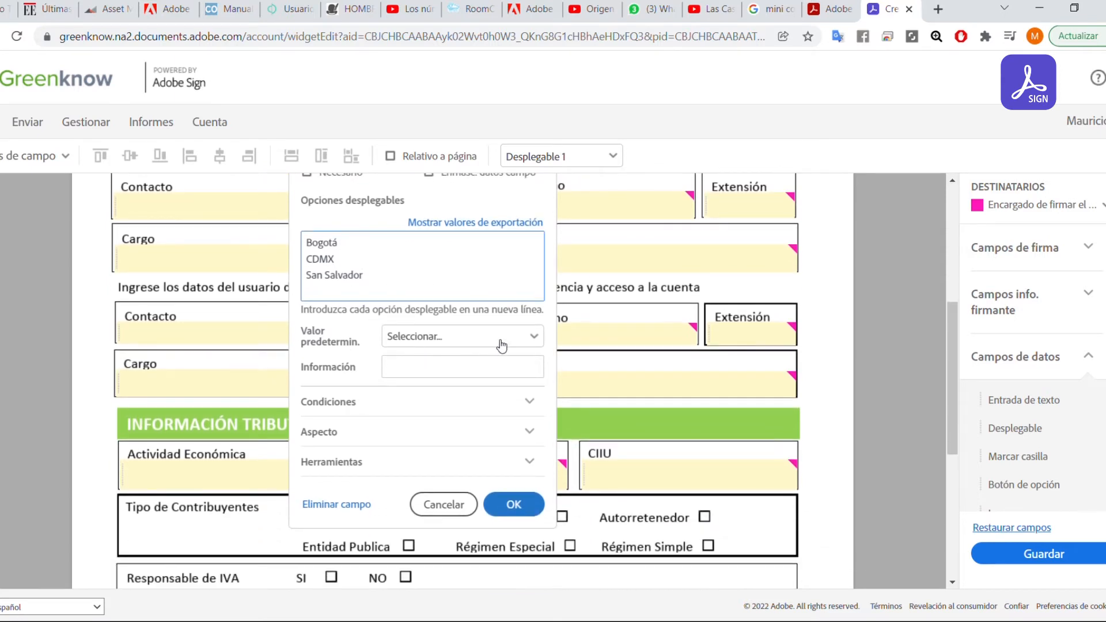
{"action": "key", "text": "Tab"}
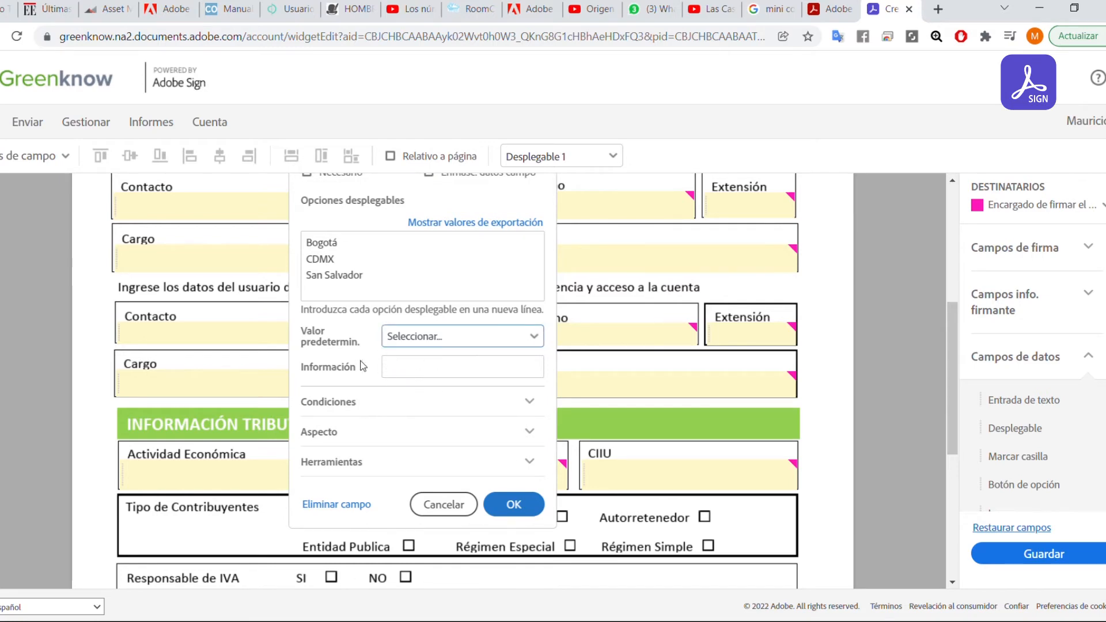
{"action": "left_click", "coordinate": [513, 367]}
{"action": "scroll", "coordinate": [454, 403], "scroll_direction": "down", "scroll_amount": 1}
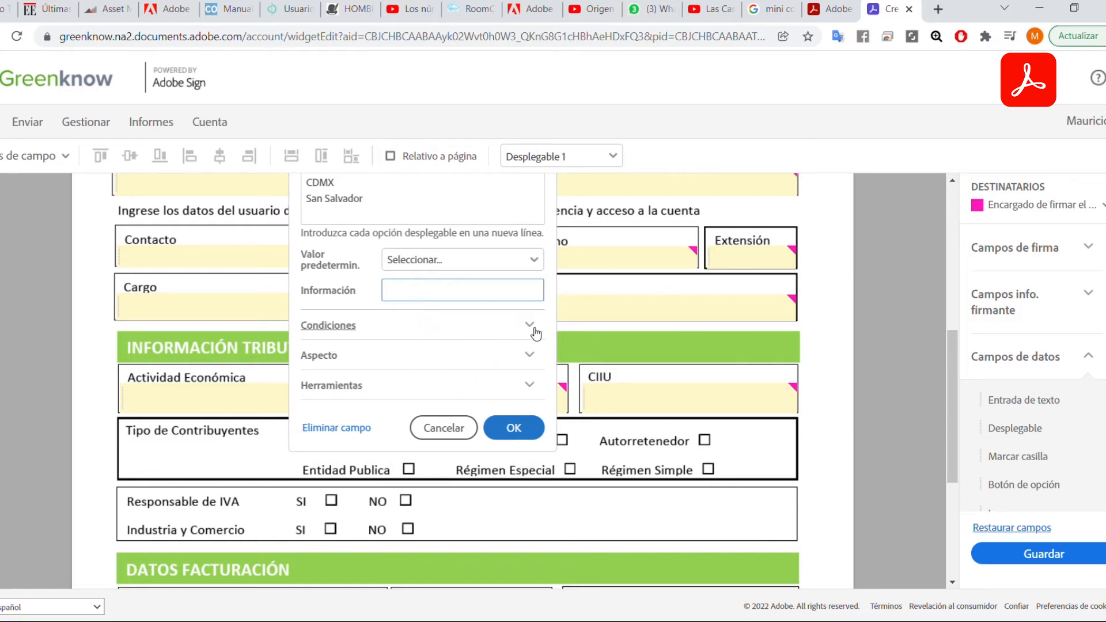
{"action": "left_click", "coordinate": [513, 427]}
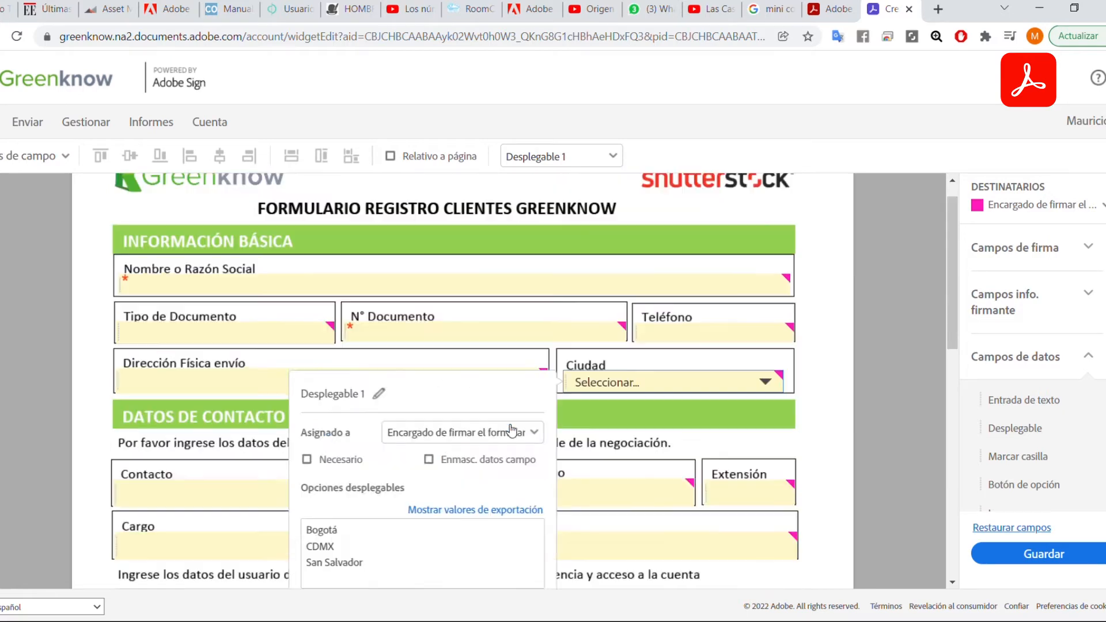
Set the E-mail field's Tipo de campo to Email in its properties.
{"action": "scroll", "coordinate": [603, 394], "scroll_direction": "down", "scroll_amount": 1}
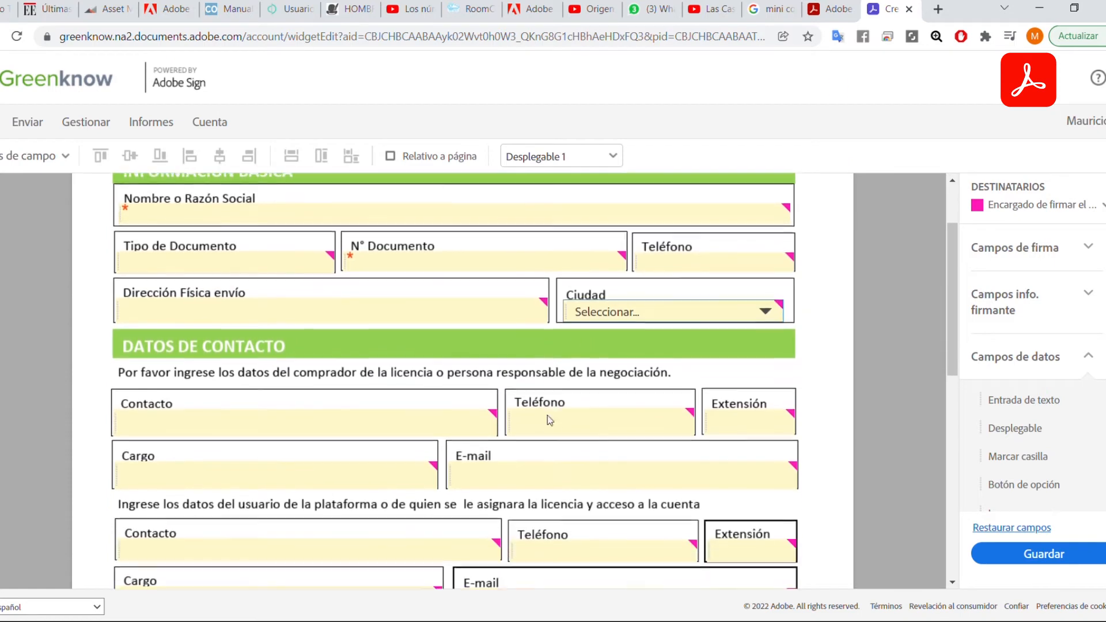
{"action": "scroll", "coordinate": [601, 387], "scroll_direction": "down", "scroll_amount": 3}
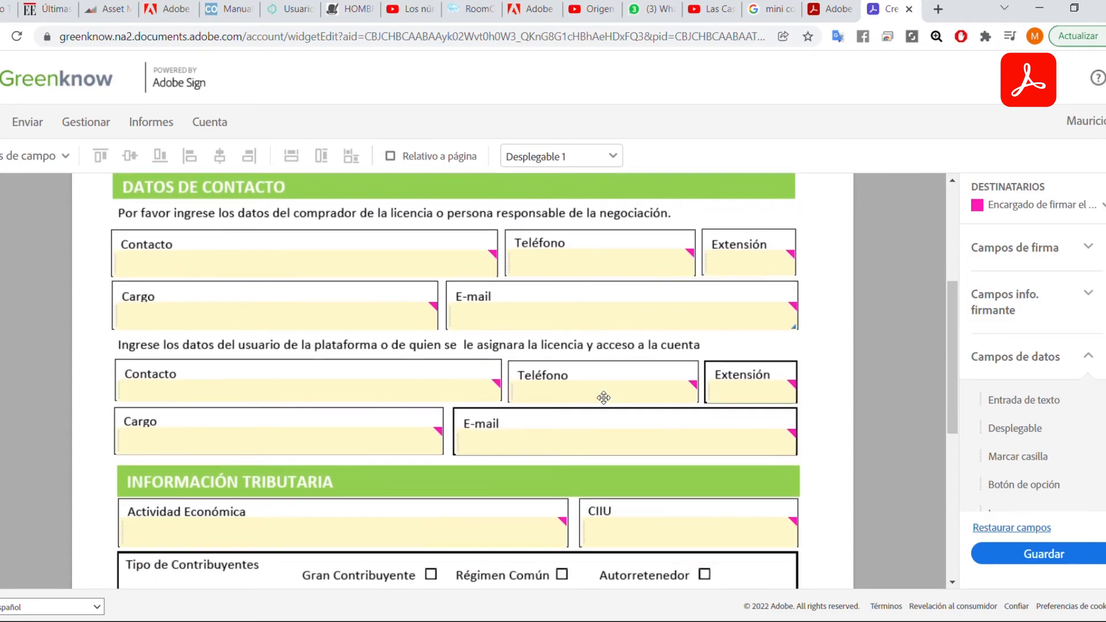
{"action": "scroll", "coordinate": [603, 398], "scroll_direction": "down", "scroll_amount": 2}
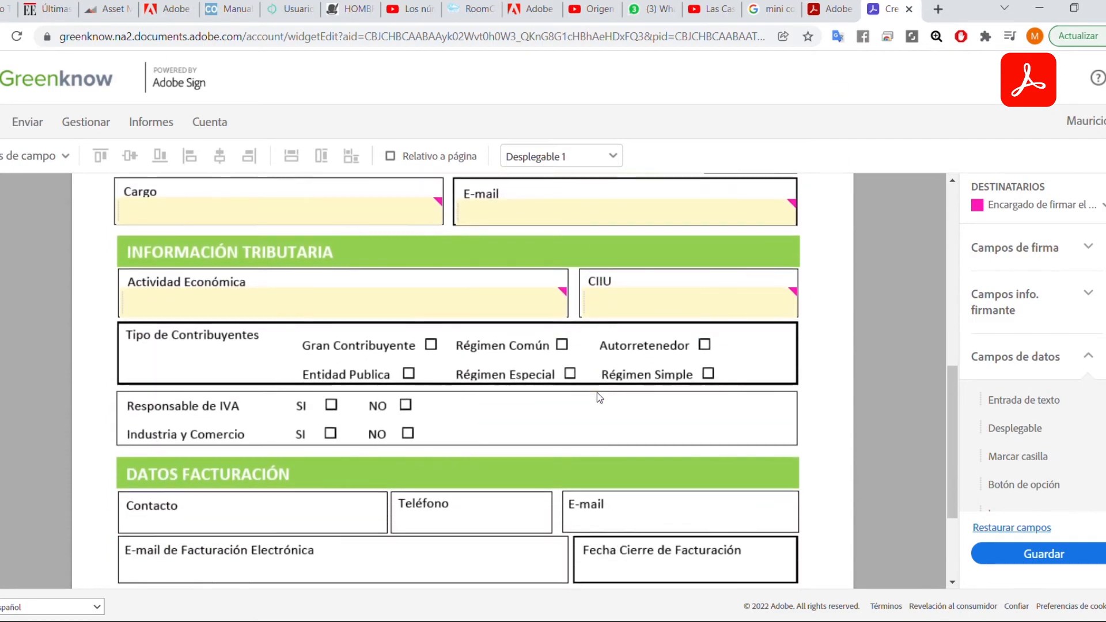
{"action": "scroll", "coordinate": [596, 392], "scroll_direction": "up", "scroll_amount": 1}
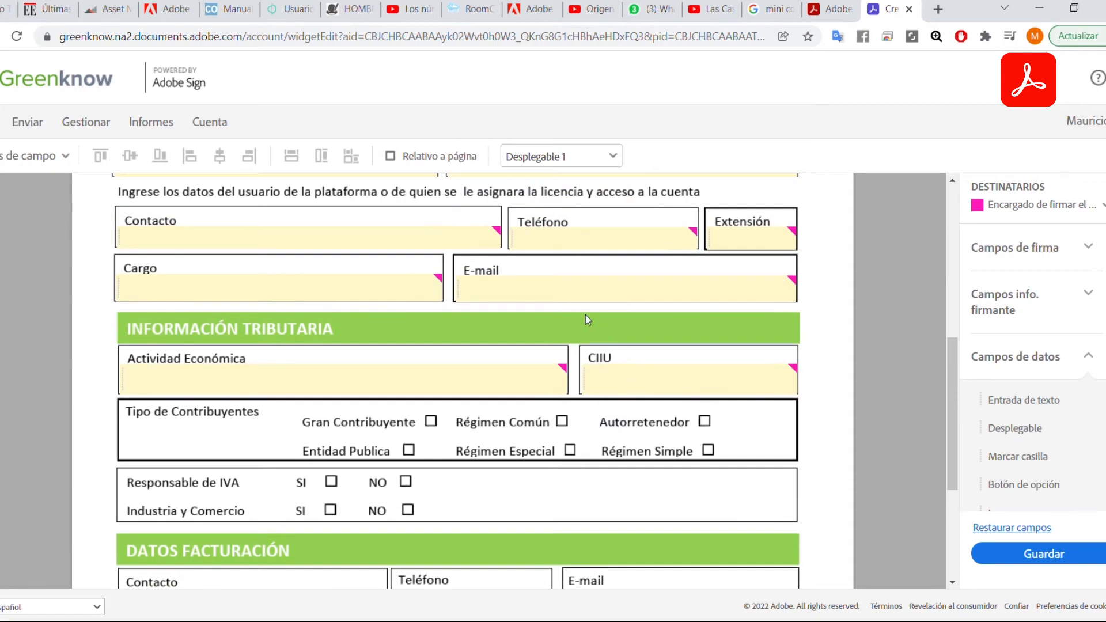
{"action": "left_click", "coordinate": [575, 296]}
{"action": "right_click", "coordinate": [573, 295]}
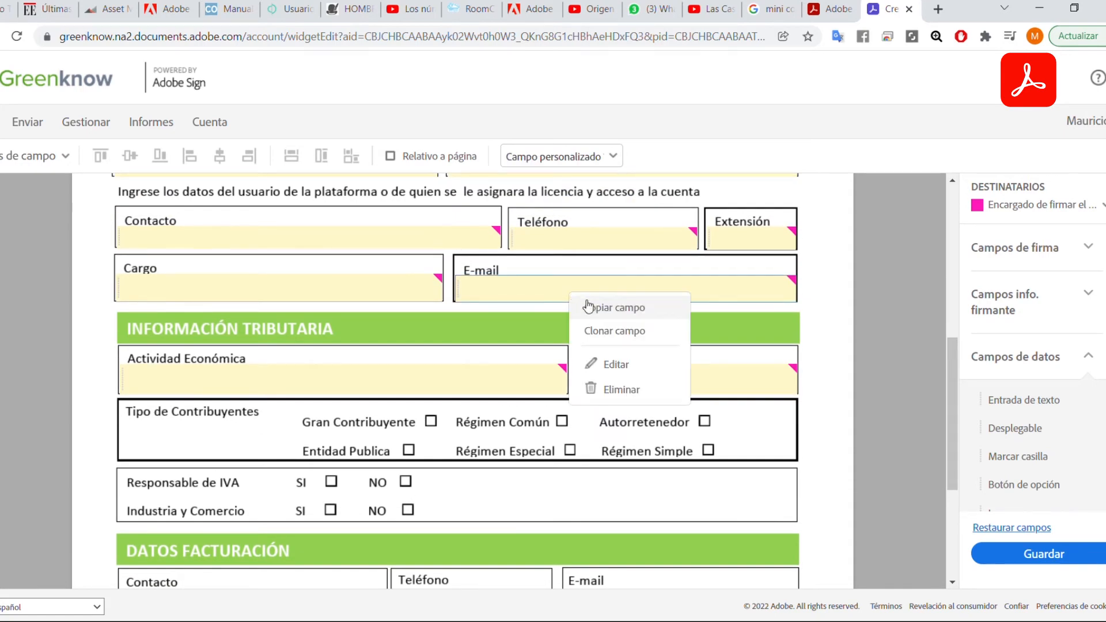
{"action": "left_click", "coordinate": [640, 362]}
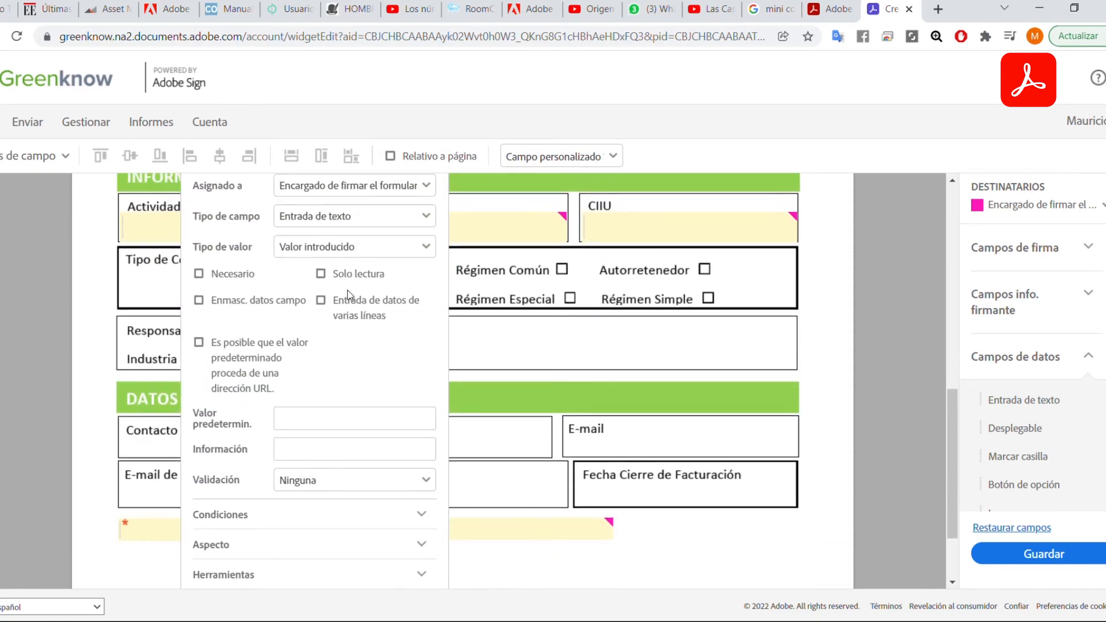
{"action": "scroll", "coordinate": [355, 338], "scroll_direction": "up", "scroll_amount": 1}
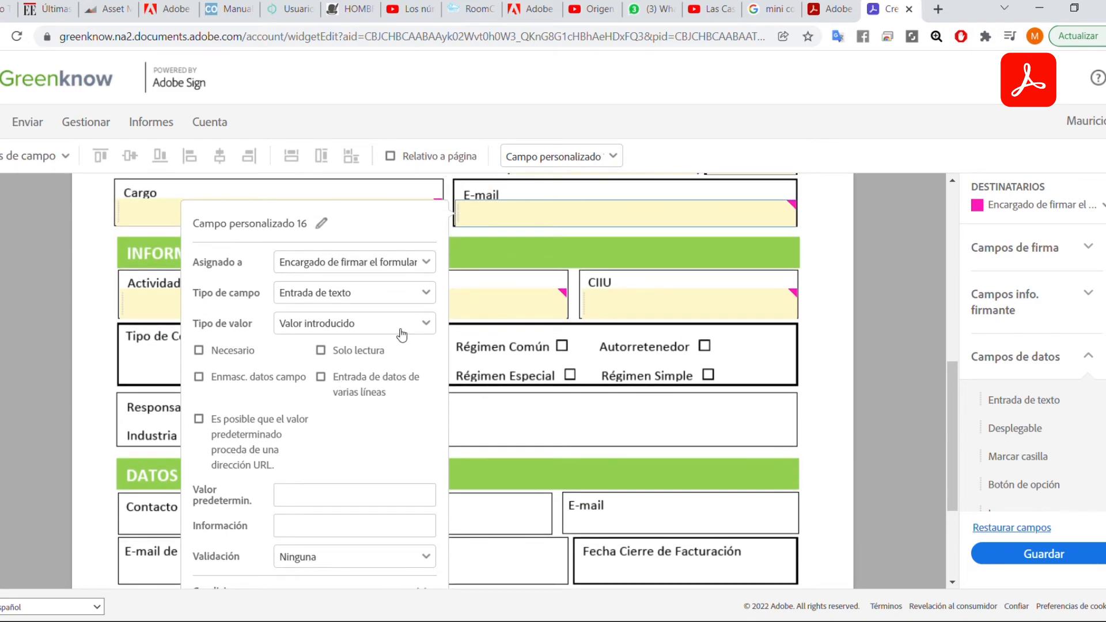
{"action": "left_click", "coordinate": [431, 299]}
{"action": "left_click", "coordinate": [355, 429]}
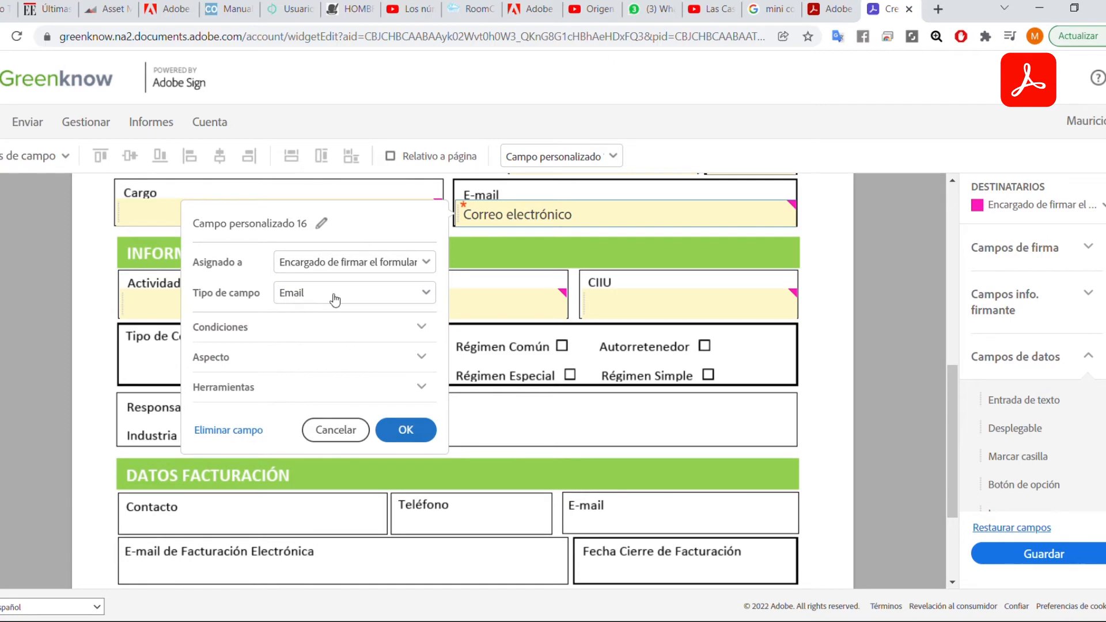
Rename the field to Email and confirm with OK.
{"action": "left_click", "coordinate": [321, 223]}
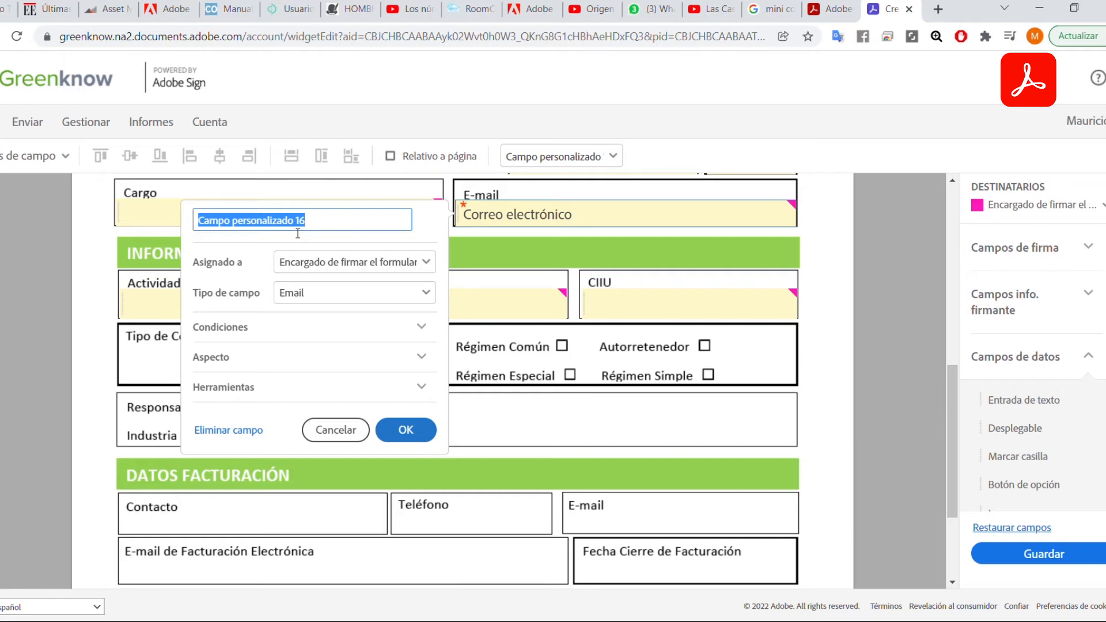
{"action": "type", "text": "Email"}
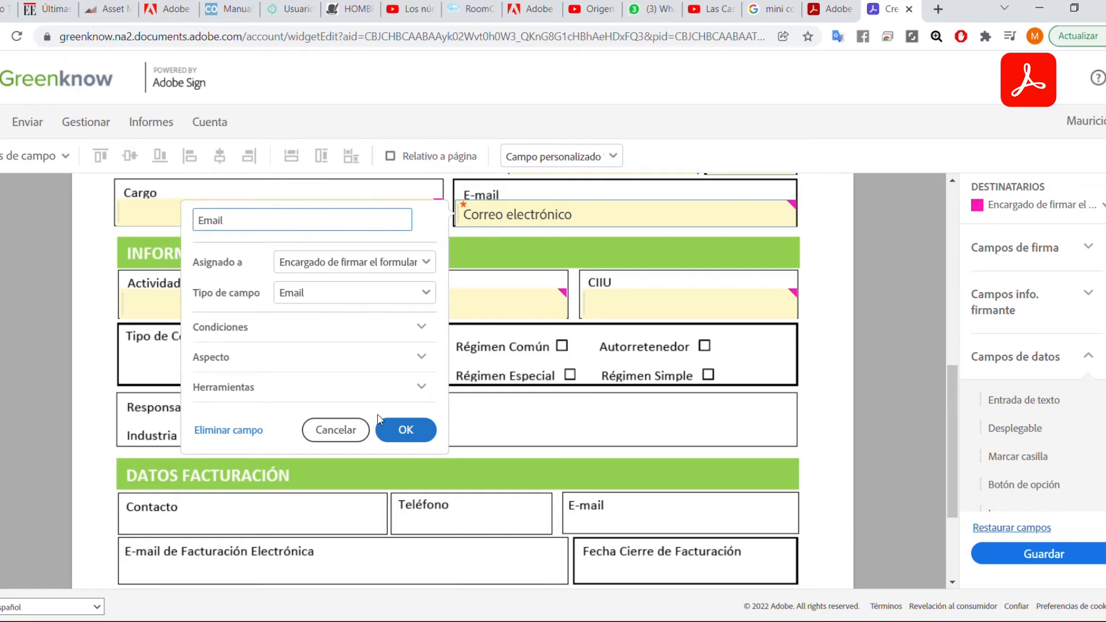
{"action": "left_click", "coordinate": [378, 419]}
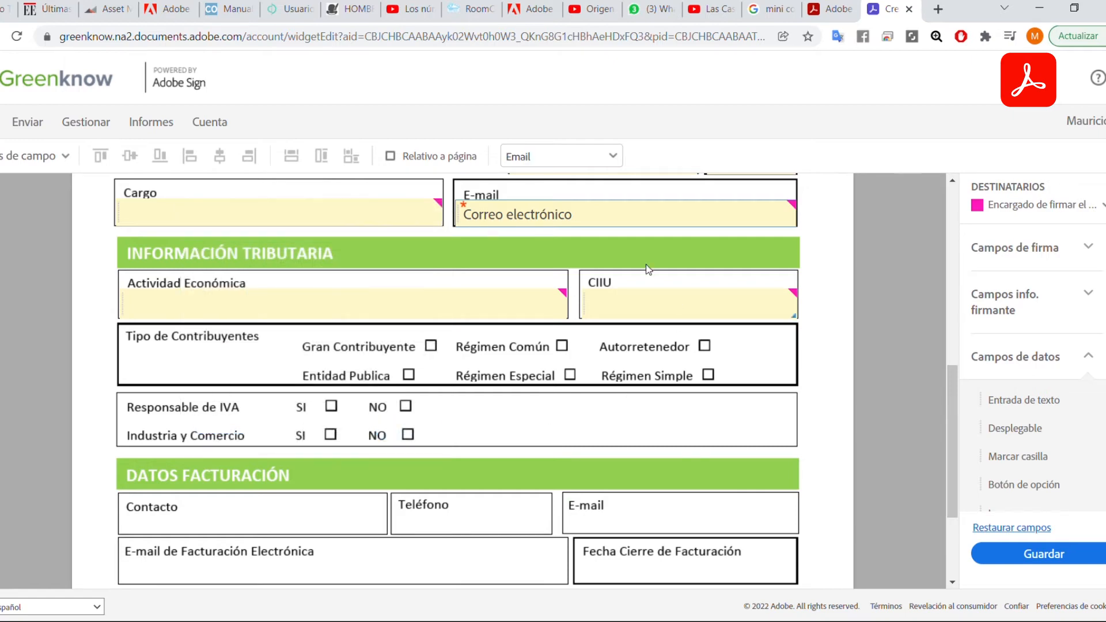
Drop a Marcar casilla checkbox onto the Gran Contribuyente box in Tipo de Contribuyentes.
{"action": "scroll", "coordinate": [576, 345], "scroll_direction": "down", "scroll_amount": 1}
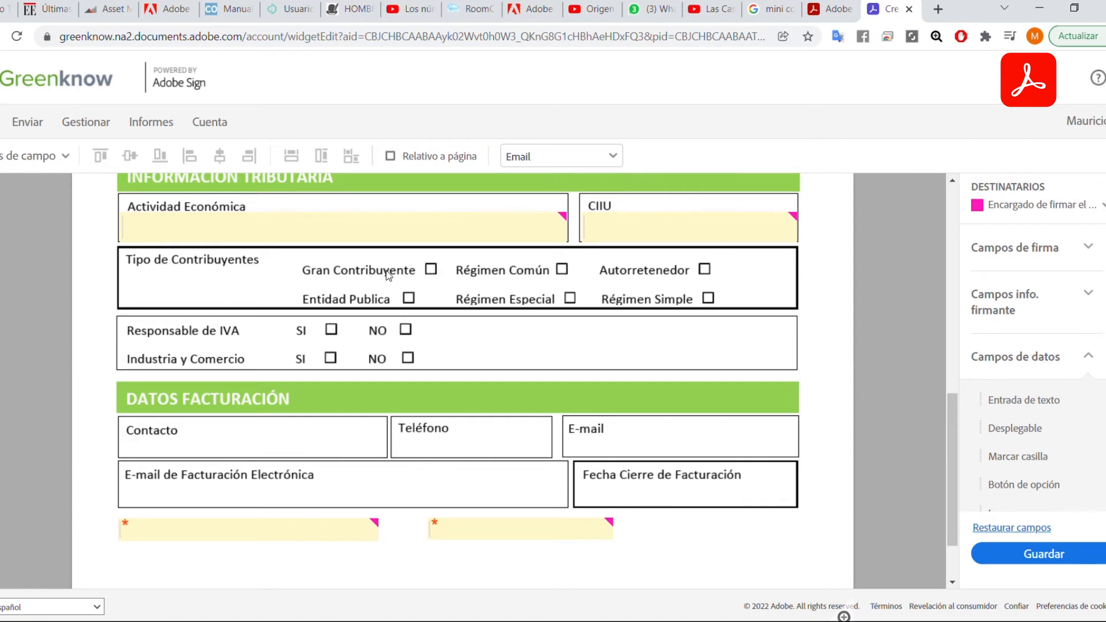
{"action": "scroll", "coordinate": [1025, 404], "scroll_direction": "down", "scroll_amount": 2}
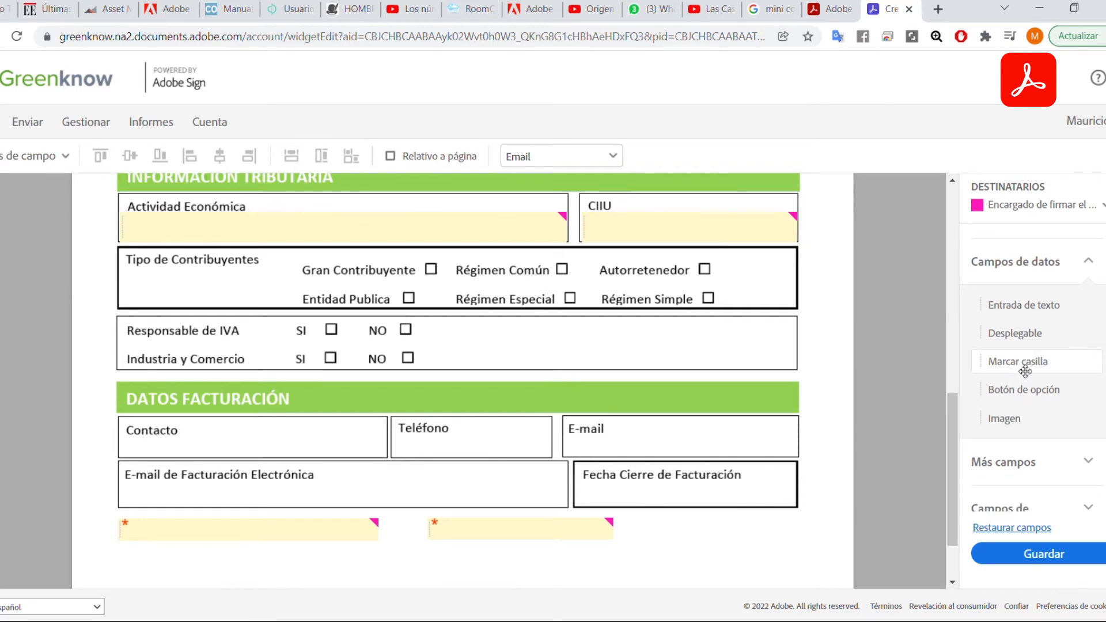
{"action": "left_click_drag", "start_coordinate": [1009, 372], "coordinate": [431, 269]}
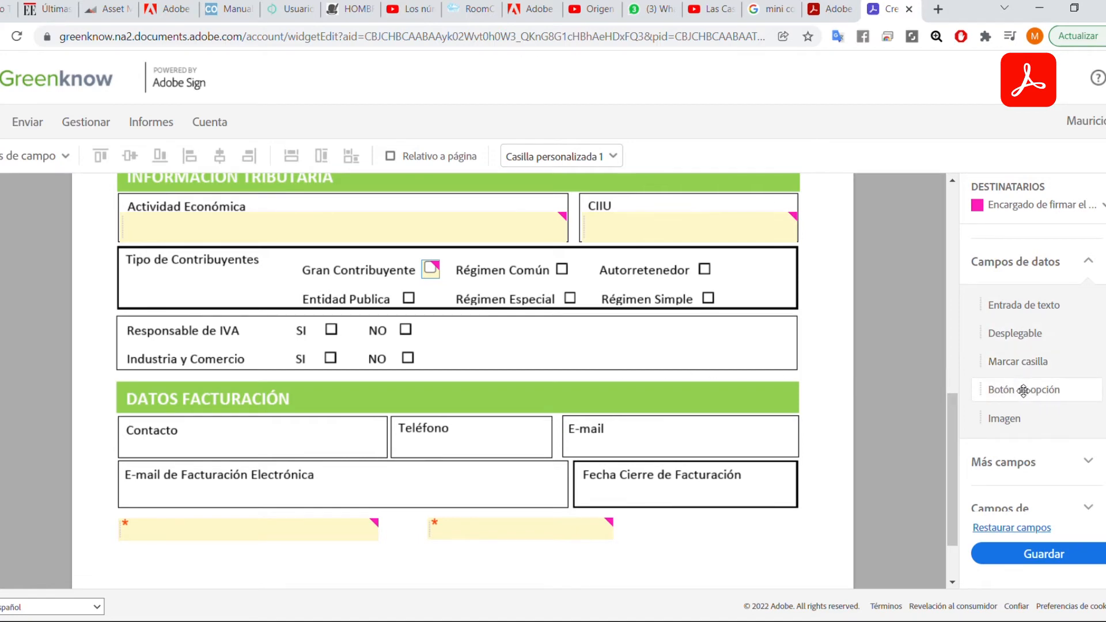
{"action": "left_click_drag", "start_coordinate": [1022, 390], "coordinate": [430, 304]}
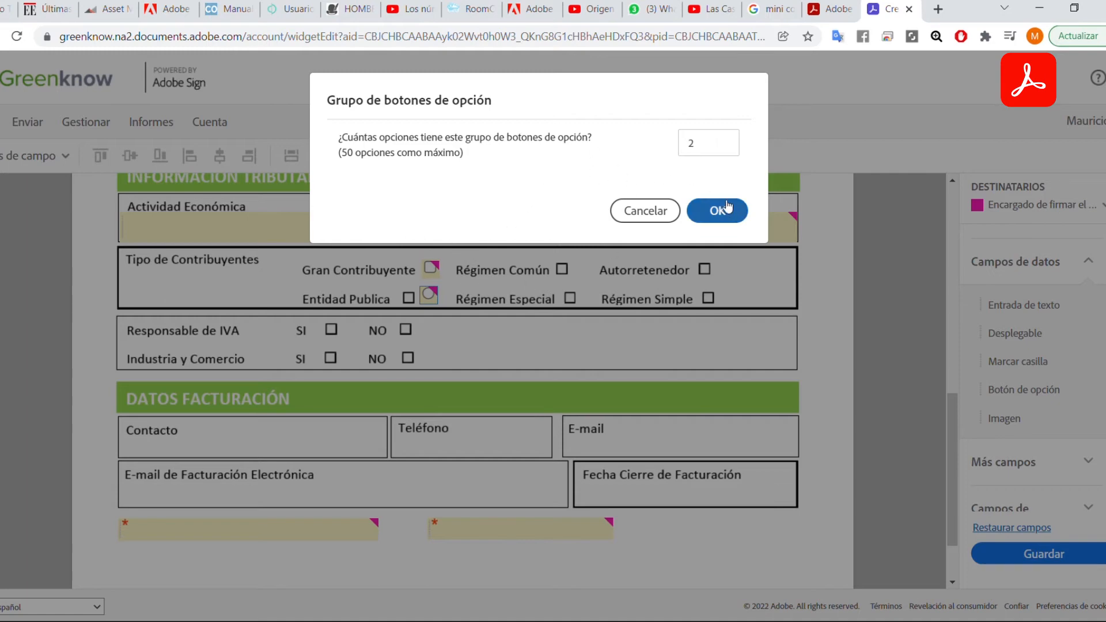
{"action": "left_click", "coordinate": [645, 211]}
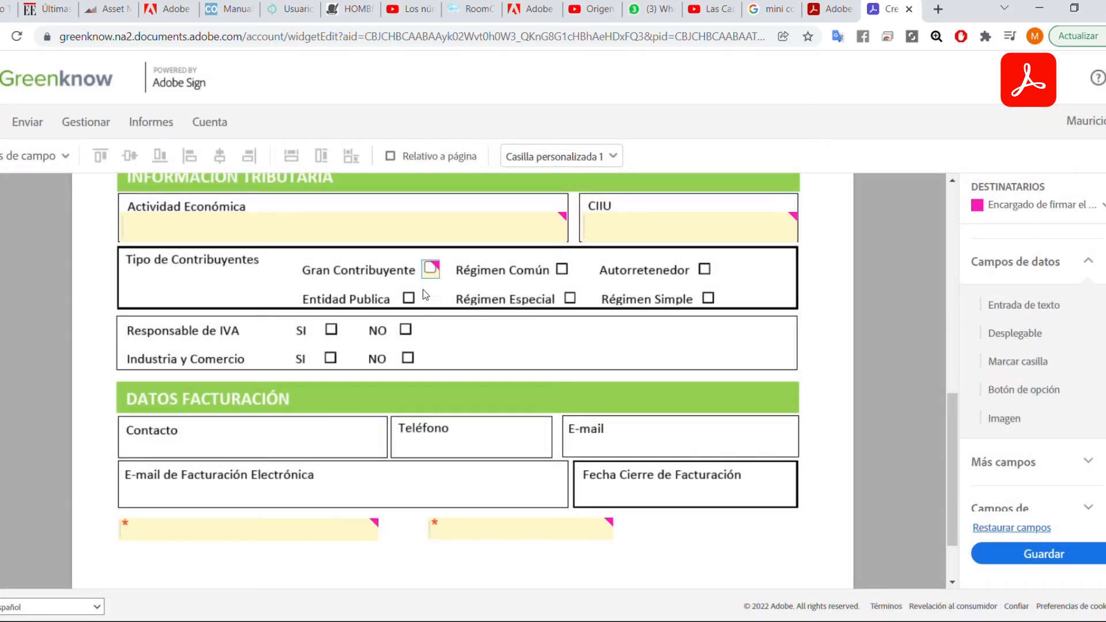
{"action": "key", "text": "Tab"}
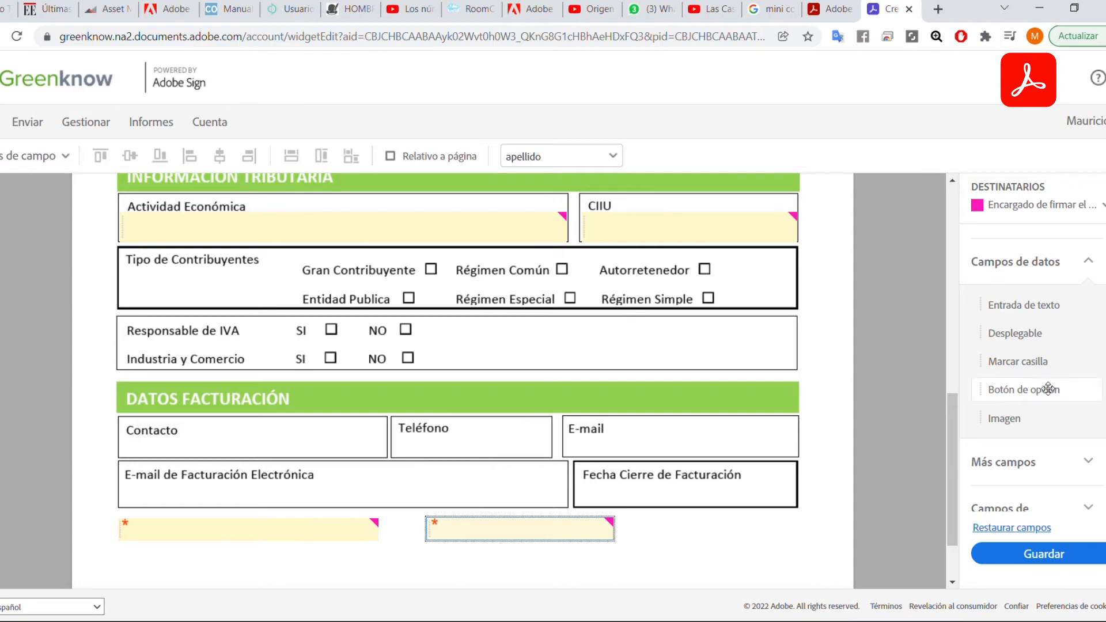
Drop Marcar casilla checkboxes onto Régimen Común, Autorretenedor, Entidad Publica, Régimen Especial and Régimen Simple.
{"action": "left_click_drag", "start_coordinate": [1013, 363], "coordinate": [429, 265]}
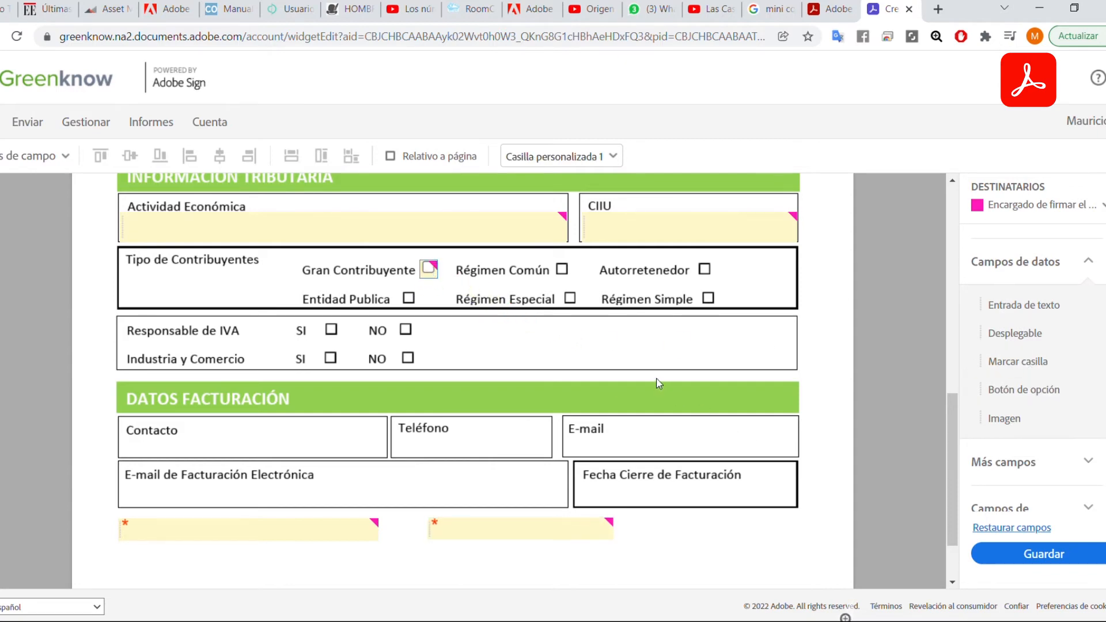
{"action": "left_click", "coordinate": [529, 342]}
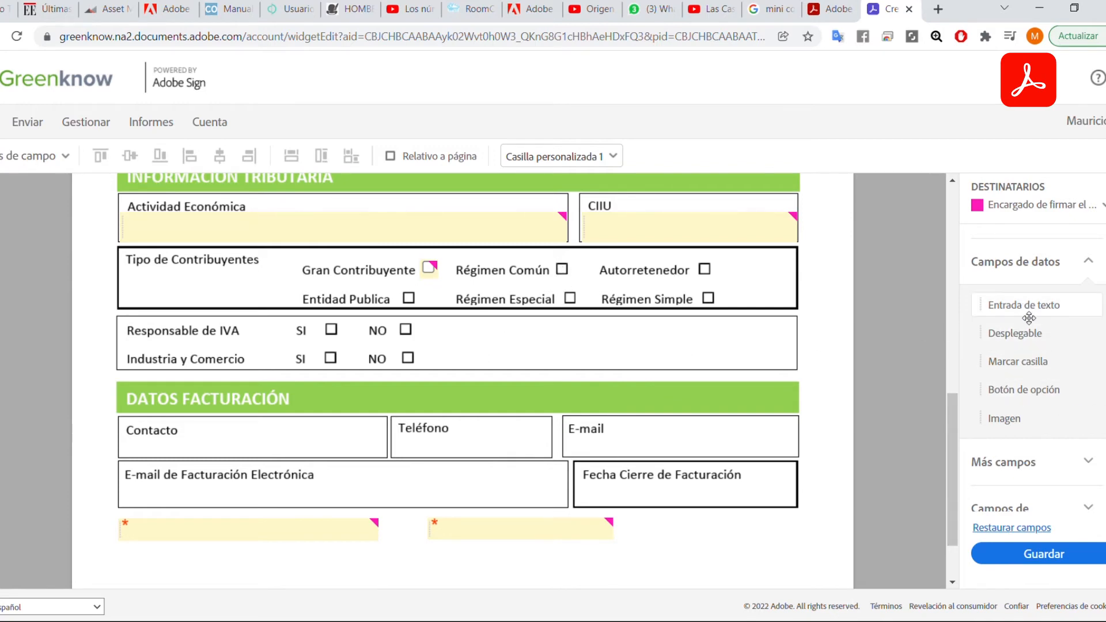
{"action": "left_click_drag", "start_coordinate": [1028, 362], "coordinate": [562, 272]}
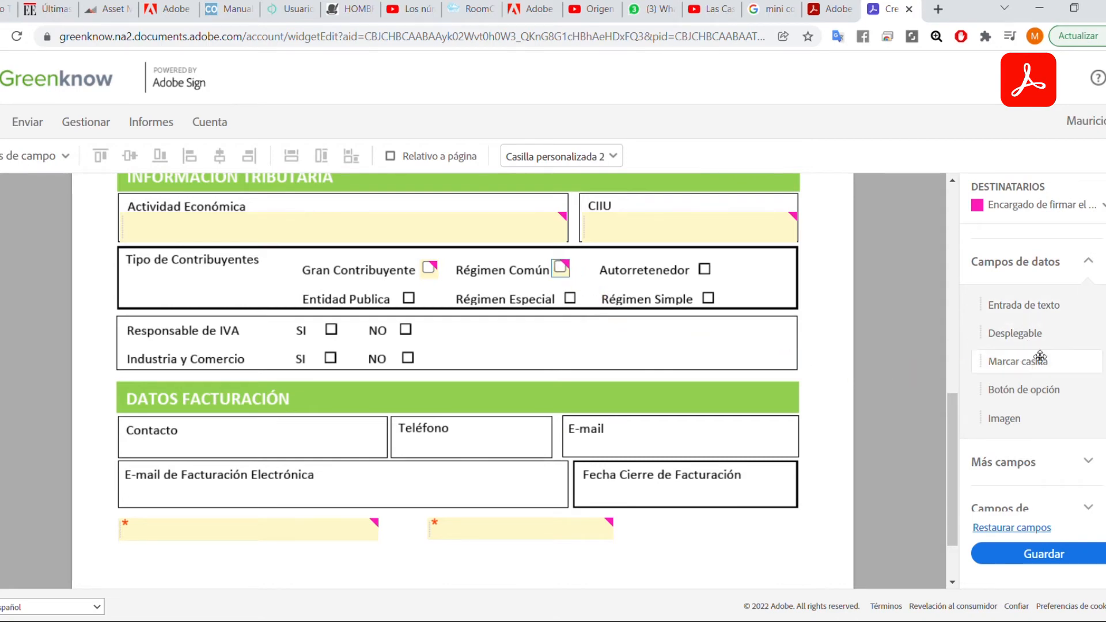
{"action": "left_click_drag", "start_coordinate": [982, 362], "coordinate": [701, 270]}
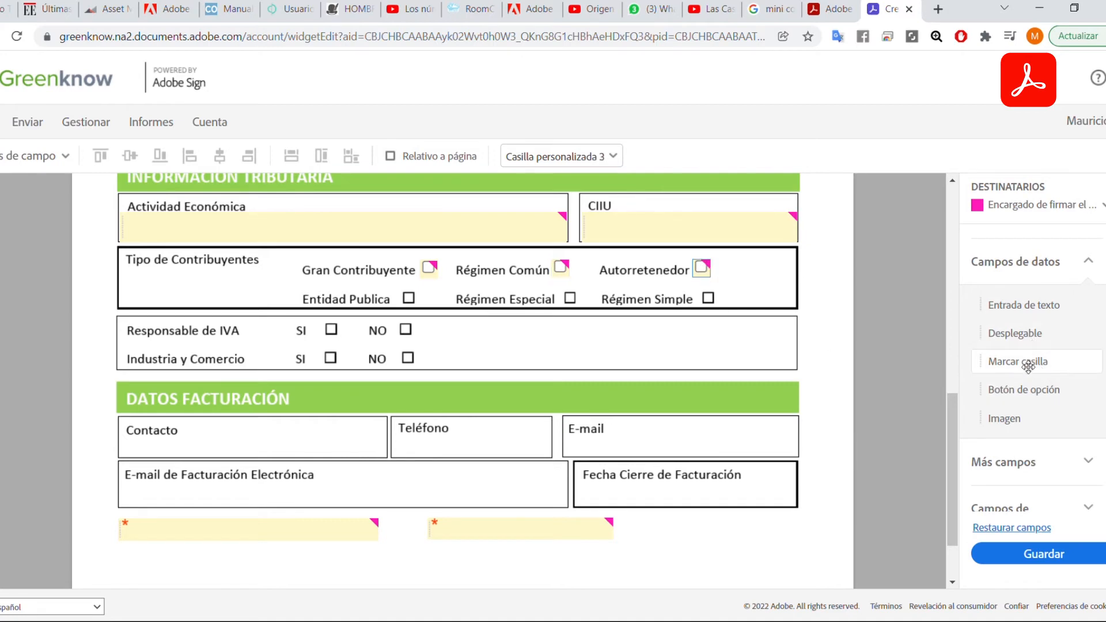
{"action": "left_click_drag", "start_coordinate": [1022, 366], "coordinate": [406, 296]}
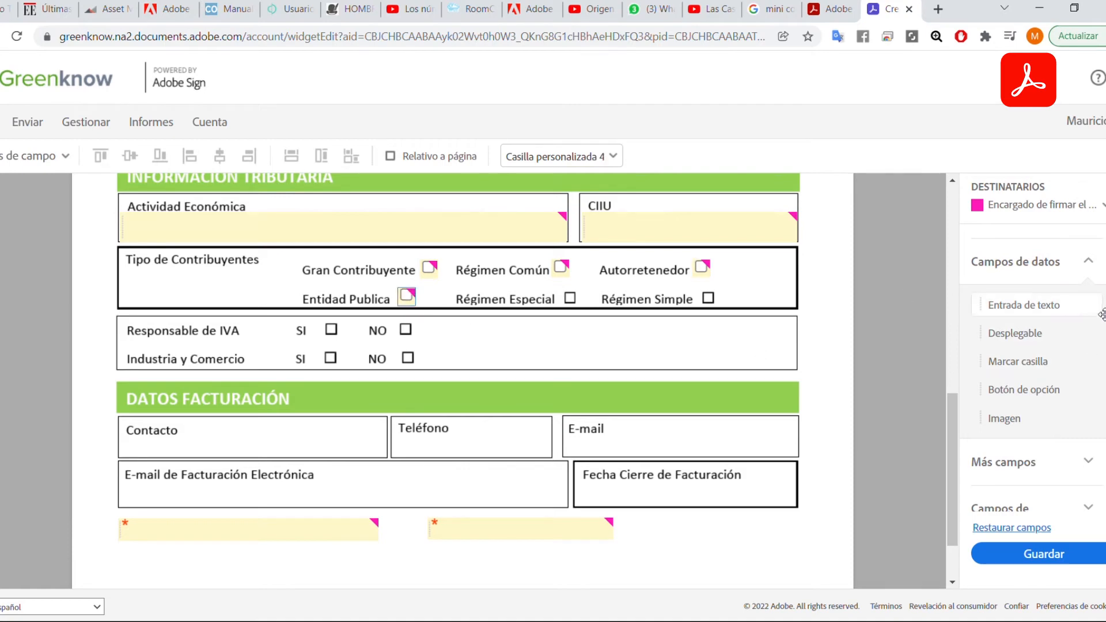
{"action": "left_click_drag", "start_coordinate": [1009, 361], "coordinate": [567, 298]}
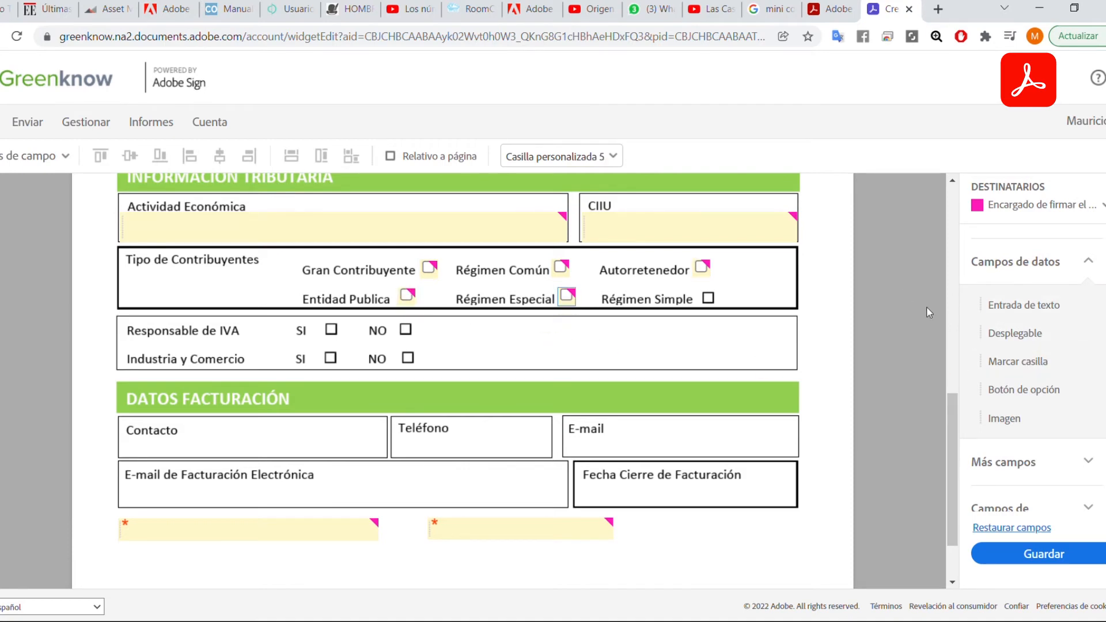
{"action": "left_click_drag", "start_coordinate": [1074, 357], "coordinate": [706, 298]}
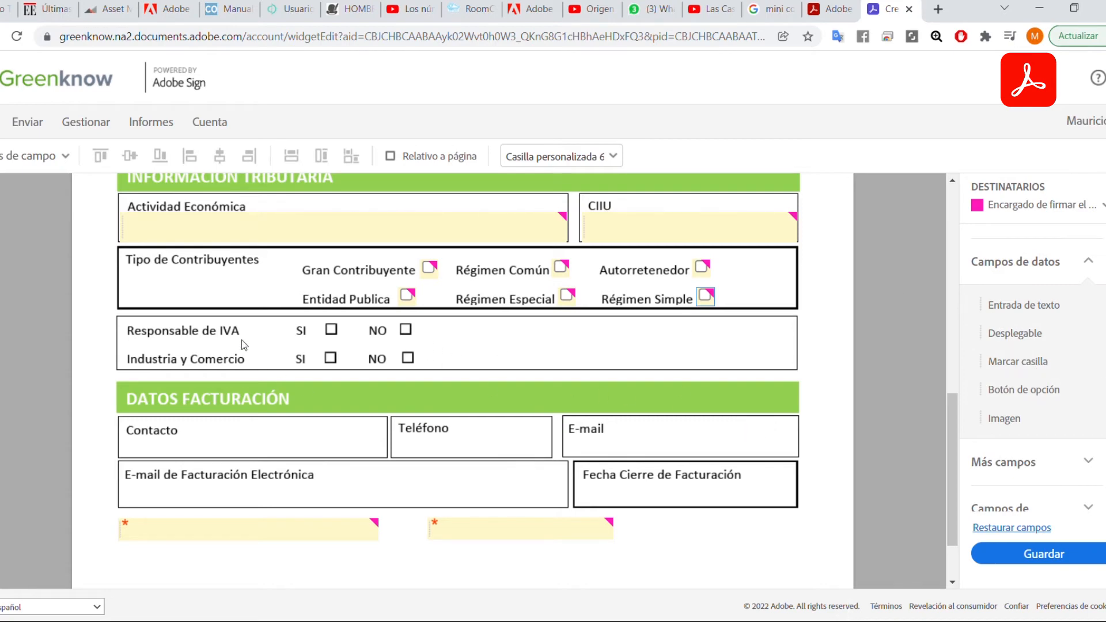
Add a two-option radio group for Responsable de IVA, placed on its SI and NO boxes.
{"action": "left_click_drag", "start_coordinate": [1022, 392], "coordinate": [331, 329]}
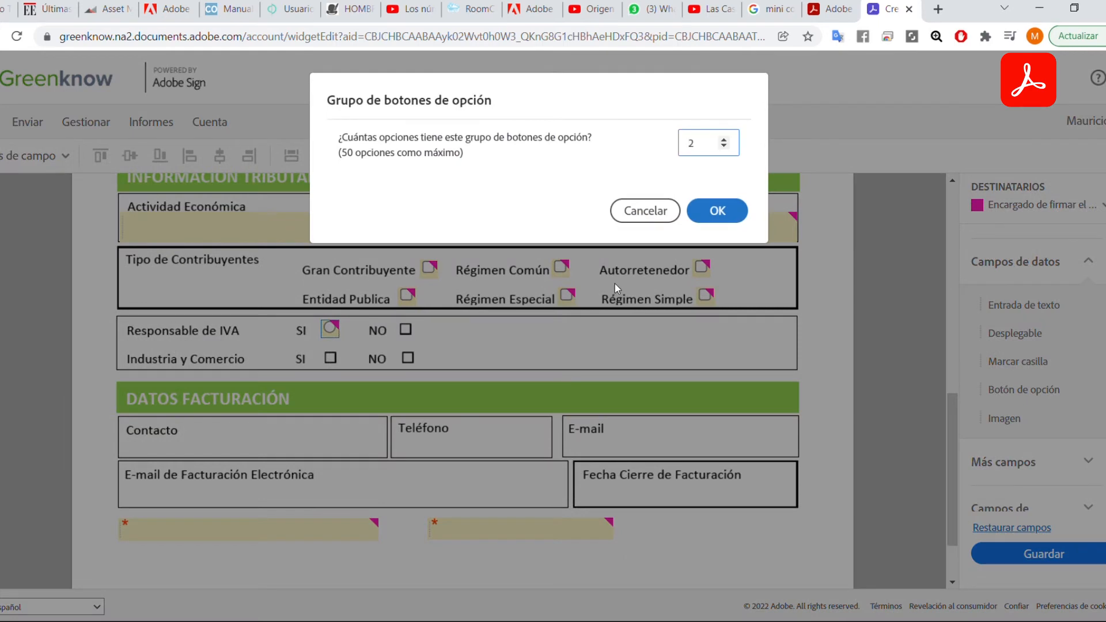
{"action": "left_click", "coordinate": [713, 209]}
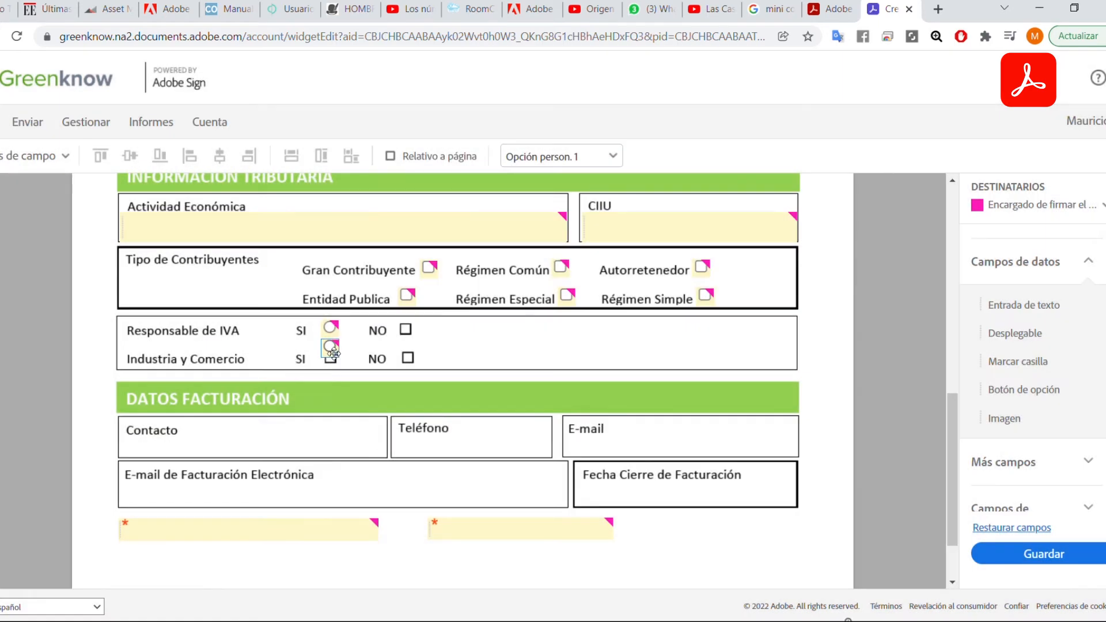
{"action": "left_click_drag", "start_coordinate": [332, 349], "coordinate": [409, 334]}
Add a two-option radio group for Industria y Comercio, placed on its SI and NO boxes.
{"action": "left_click_drag", "start_coordinate": [1007, 390], "coordinate": [329, 357]}
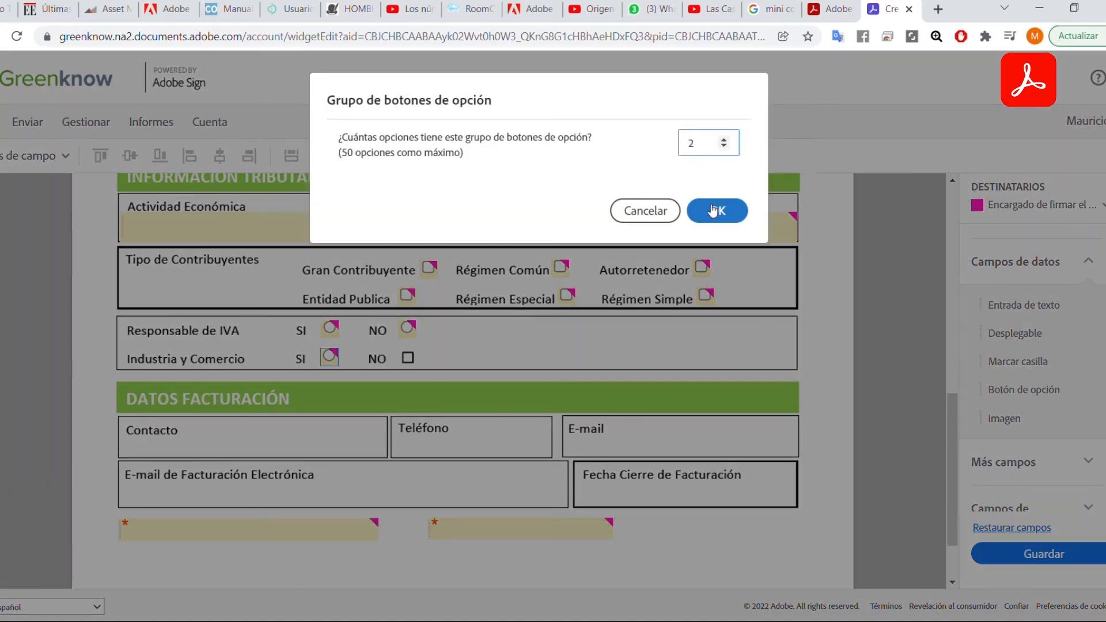
{"action": "left_click", "coordinate": [700, 208]}
{"action": "left_click_drag", "start_coordinate": [335, 382], "coordinate": [412, 361]}
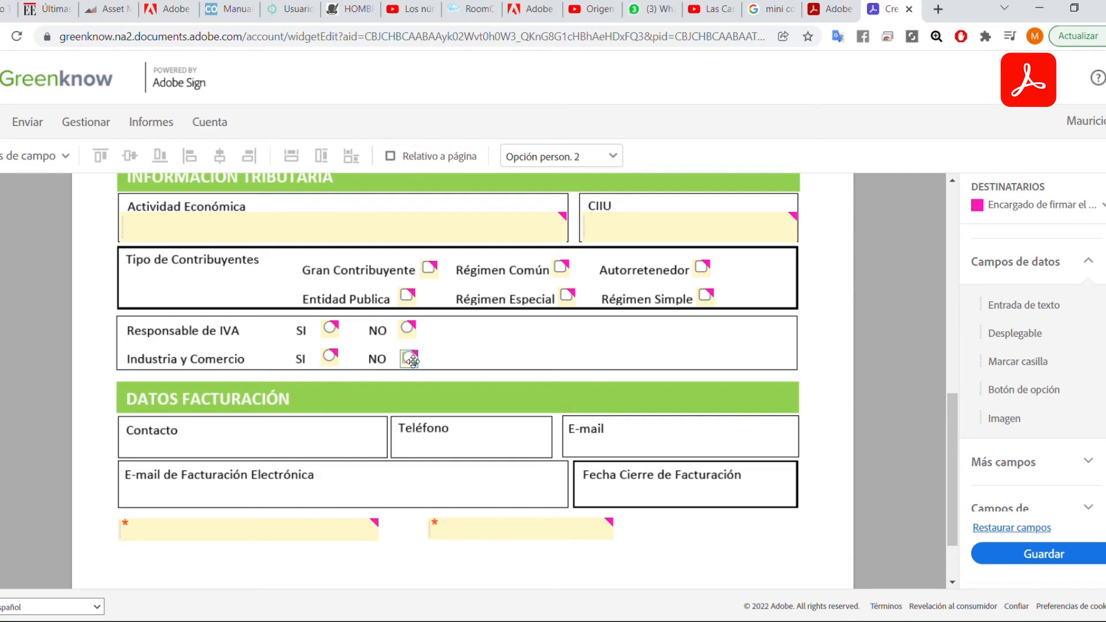
{"action": "right_click", "coordinate": [334, 335]}
{"action": "left_click", "coordinate": [437, 405]}
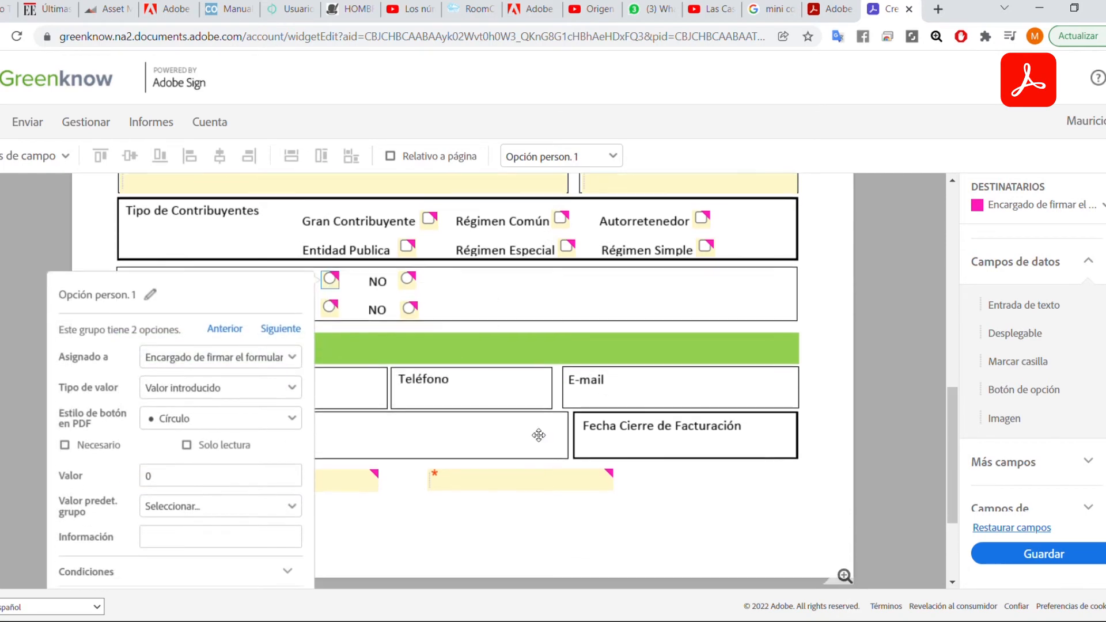
{"action": "scroll", "coordinate": [539, 436], "scroll_direction": "down", "scroll_amount": 2}
{"action": "left_click", "coordinate": [151, 192]}
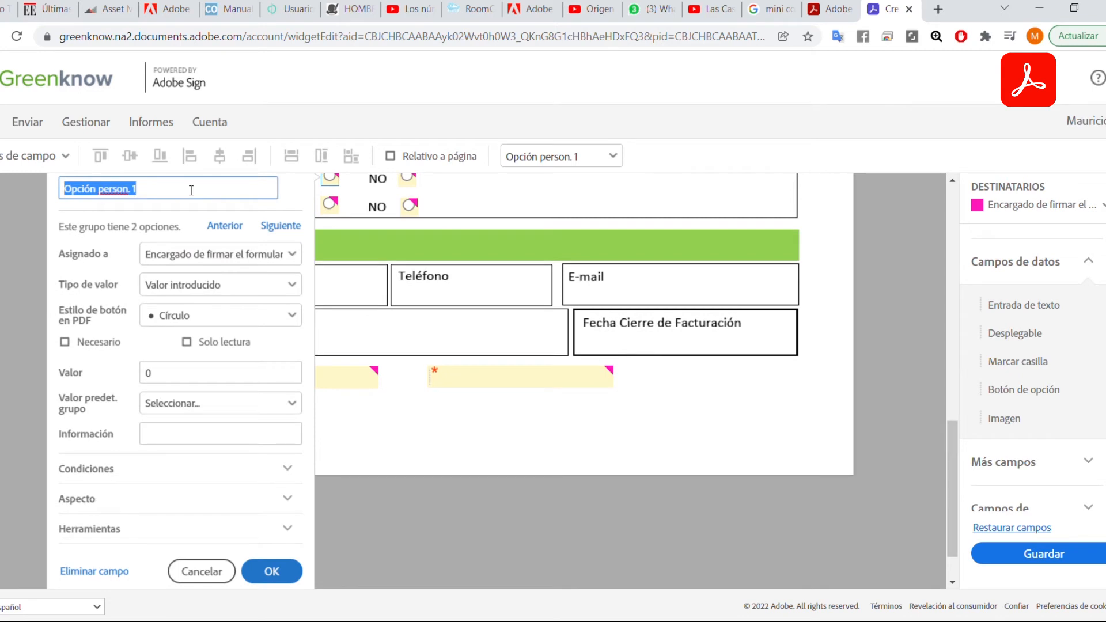
{"action": "type", "text": "REsponsableIVA"}
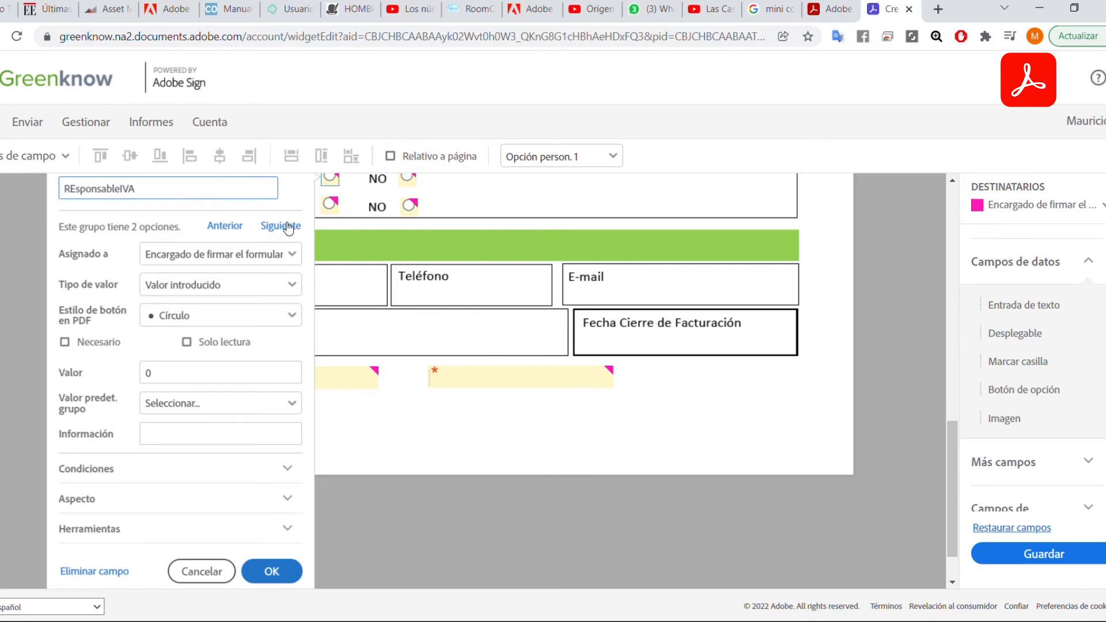
{"action": "left_click", "coordinate": [441, 315]}
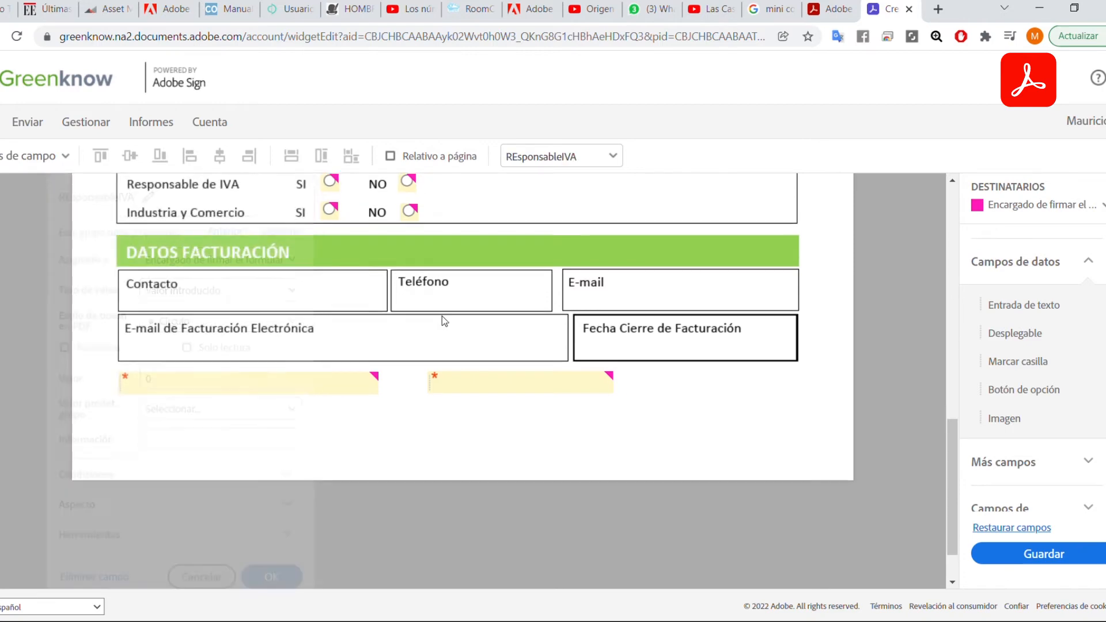
{"action": "scroll", "coordinate": [451, 311], "scroll_direction": "up", "scroll_amount": 4}
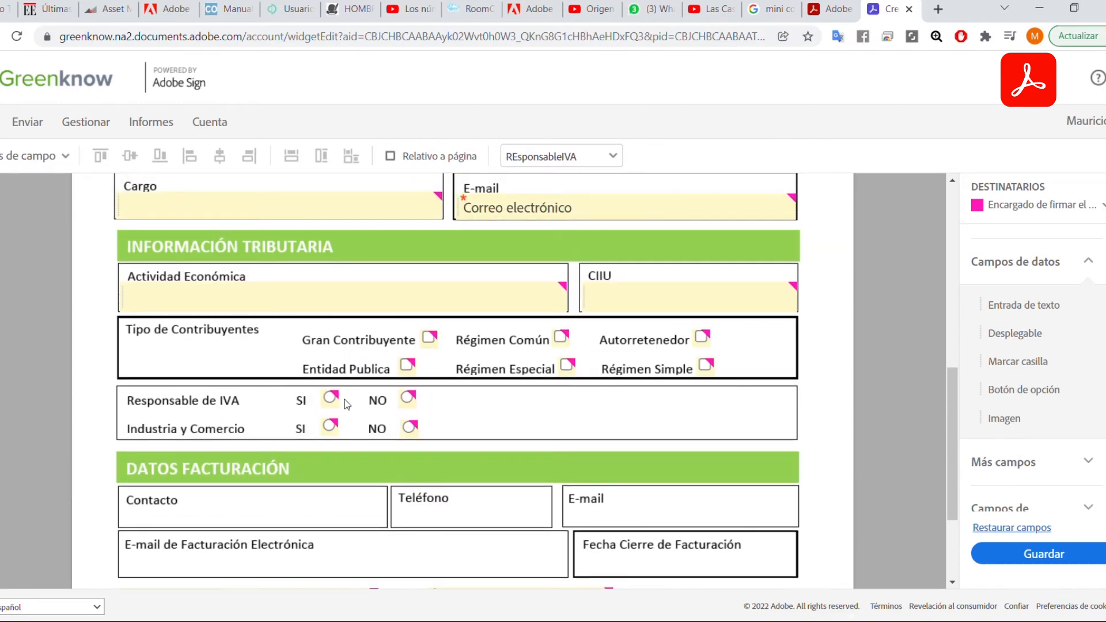
{"action": "right_click", "coordinate": [406, 399]}
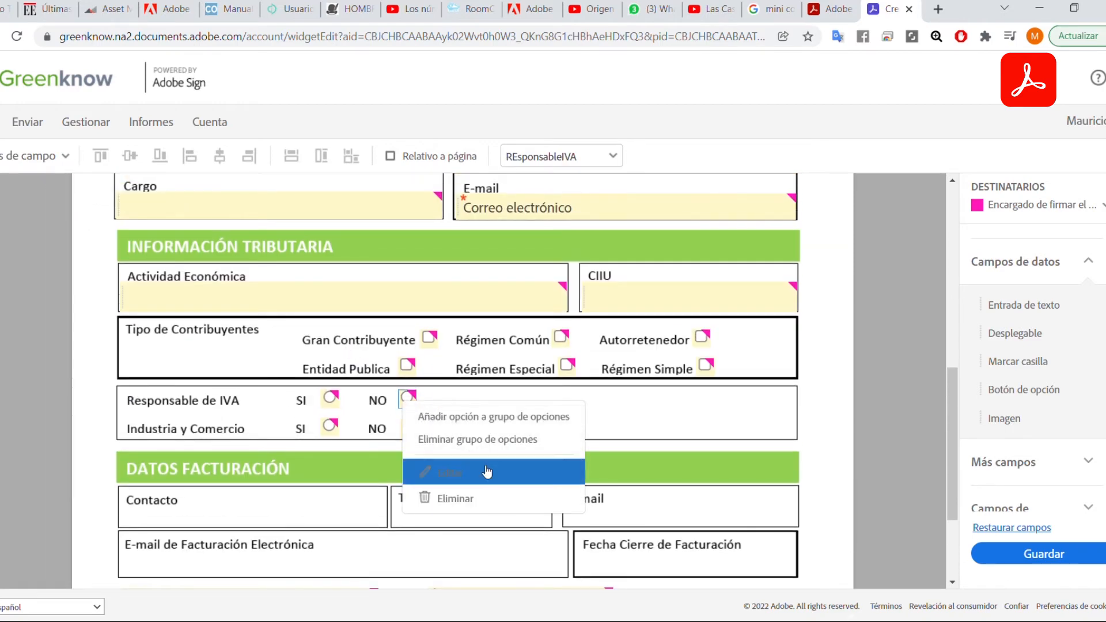
{"action": "left_click", "coordinate": [426, 468]}
{"action": "scroll", "coordinate": [209, 298], "scroll_direction": "down", "scroll_amount": 3}
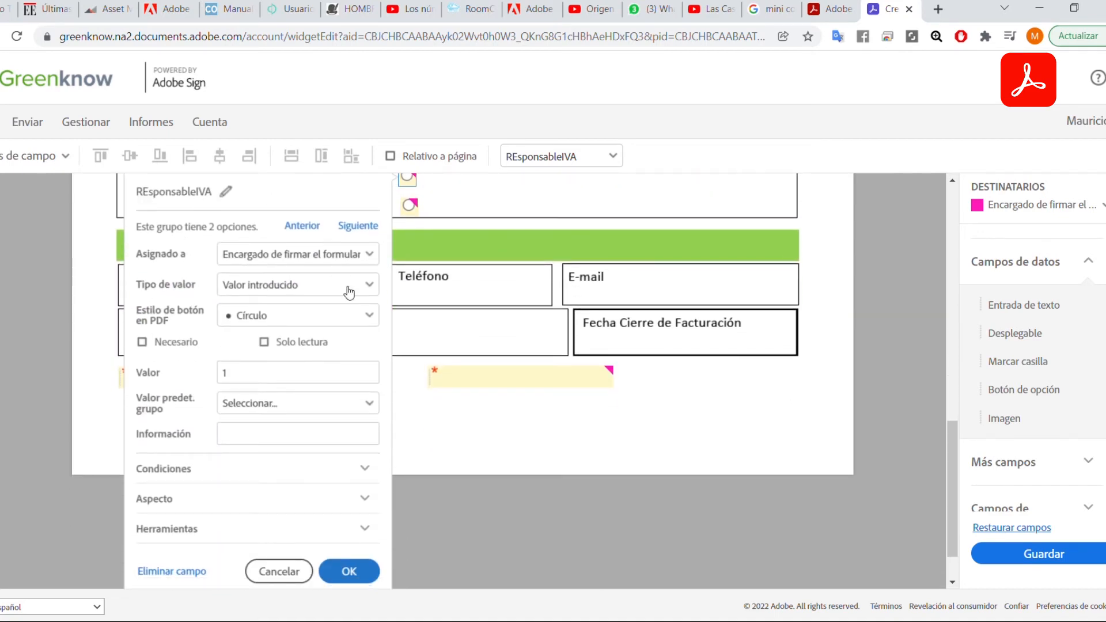
{"action": "left_click", "coordinate": [142, 342]}
{"action": "left_click", "coordinate": [349, 411]}
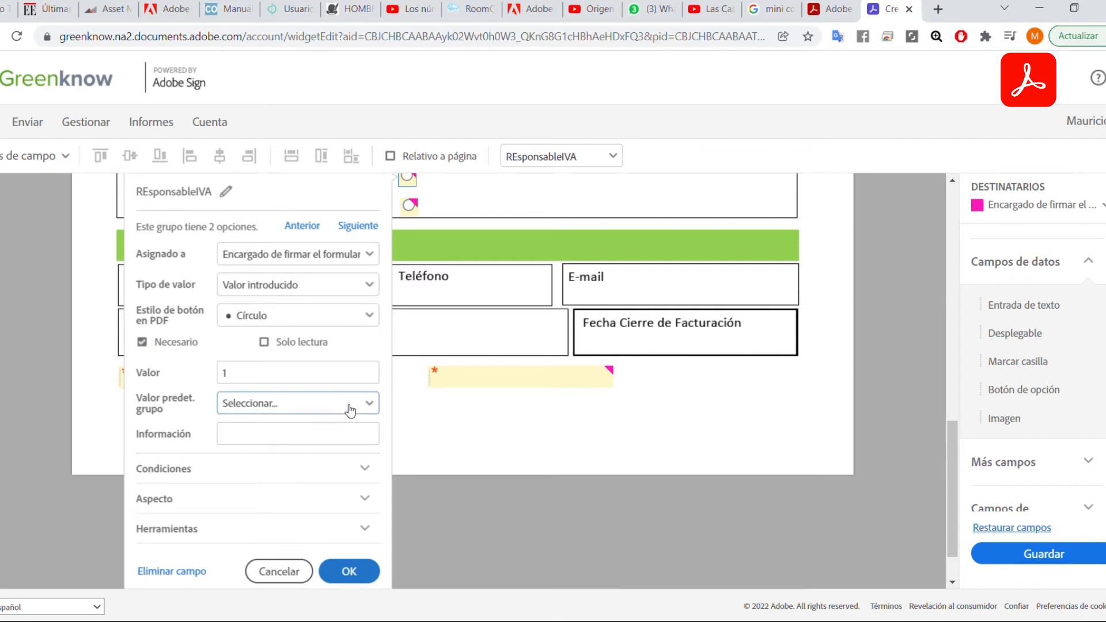
{"action": "scroll", "coordinate": [333, 469], "scroll_direction": "down", "scroll_amount": 1}
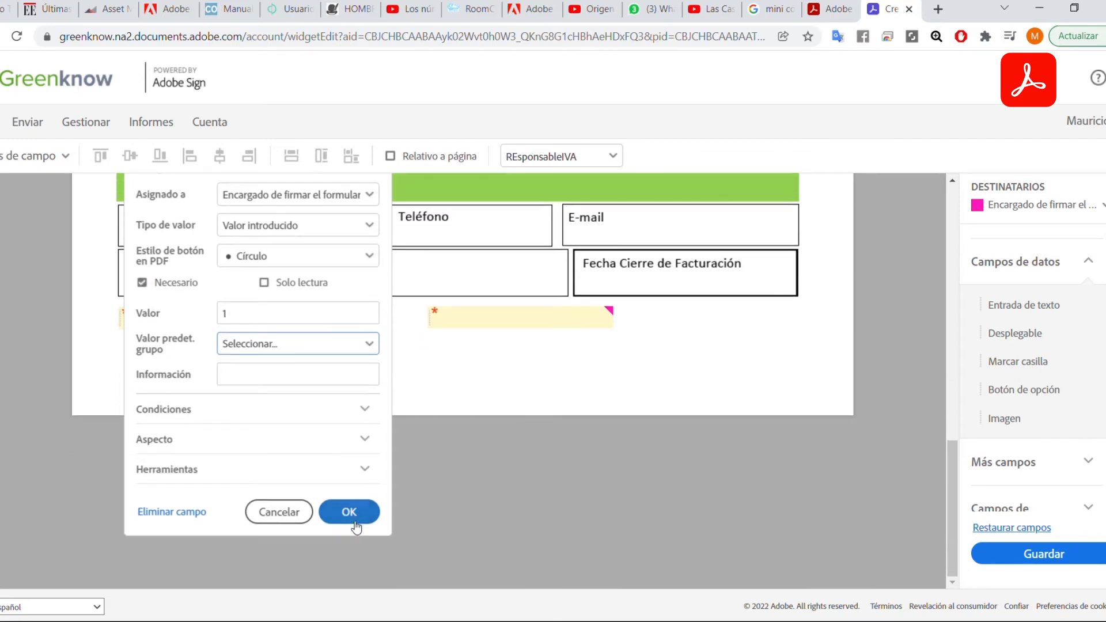
{"action": "left_click", "coordinate": [349, 511]}
{"action": "scroll", "coordinate": [501, 345], "scroll_direction": "down", "scroll_amount": 1}
{"action": "scroll", "coordinate": [506, 313], "scroll_direction": "up", "scroll_amount": 1}
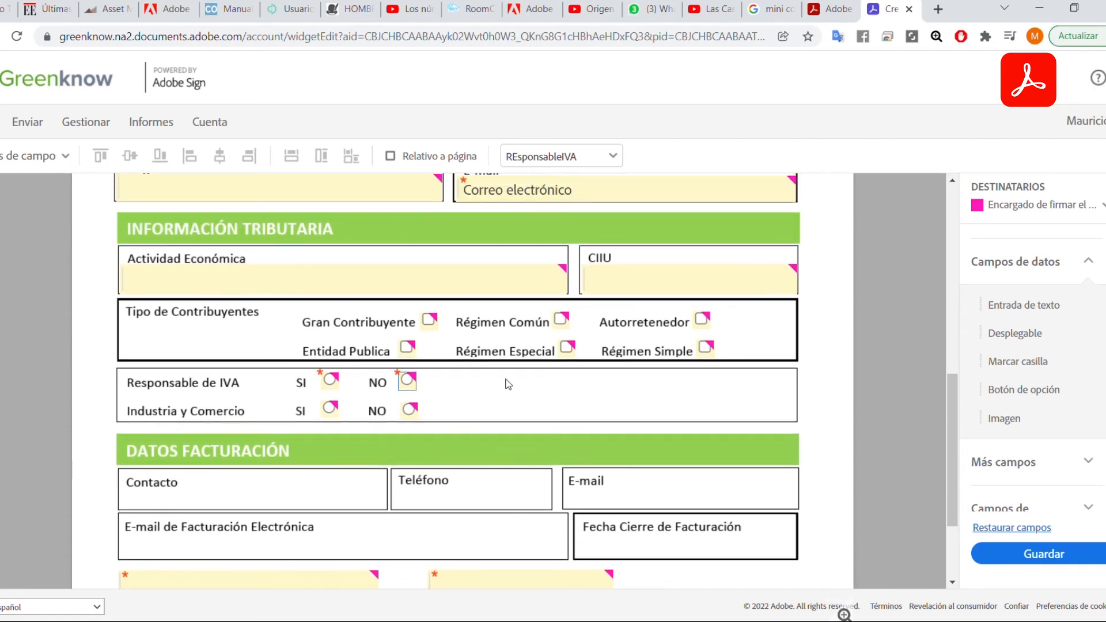
{"action": "scroll", "coordinate": [654, 346], "scroll_direction": "down", "scroll_amount": 1}
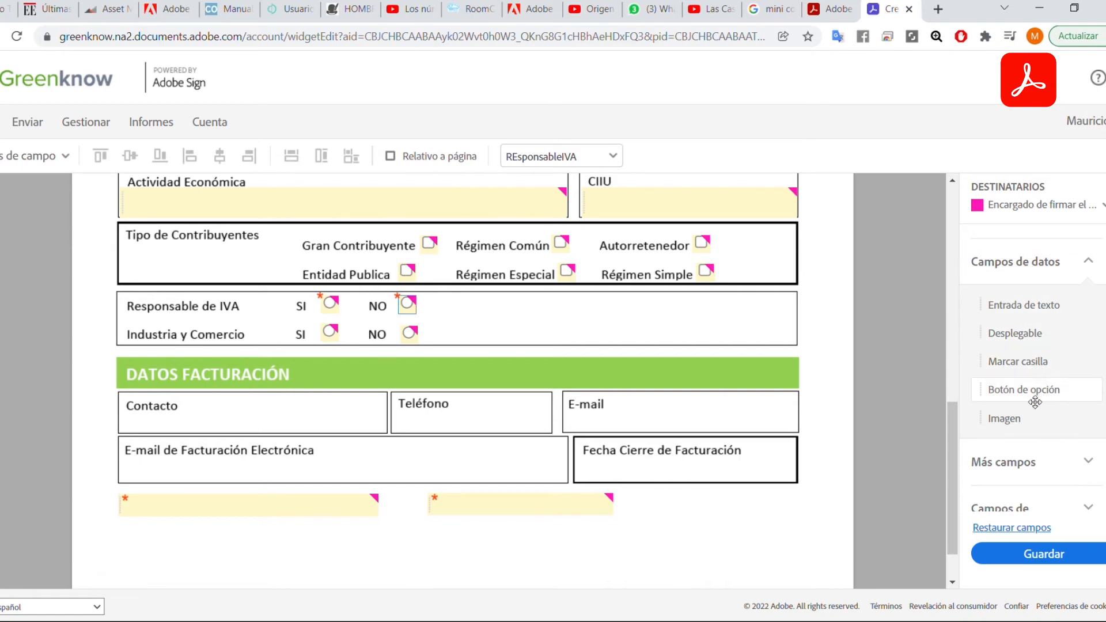
{"action": "scroll", "coordinate": [562, 403], "scroll_direction": "down", "scroll_amount": 1}
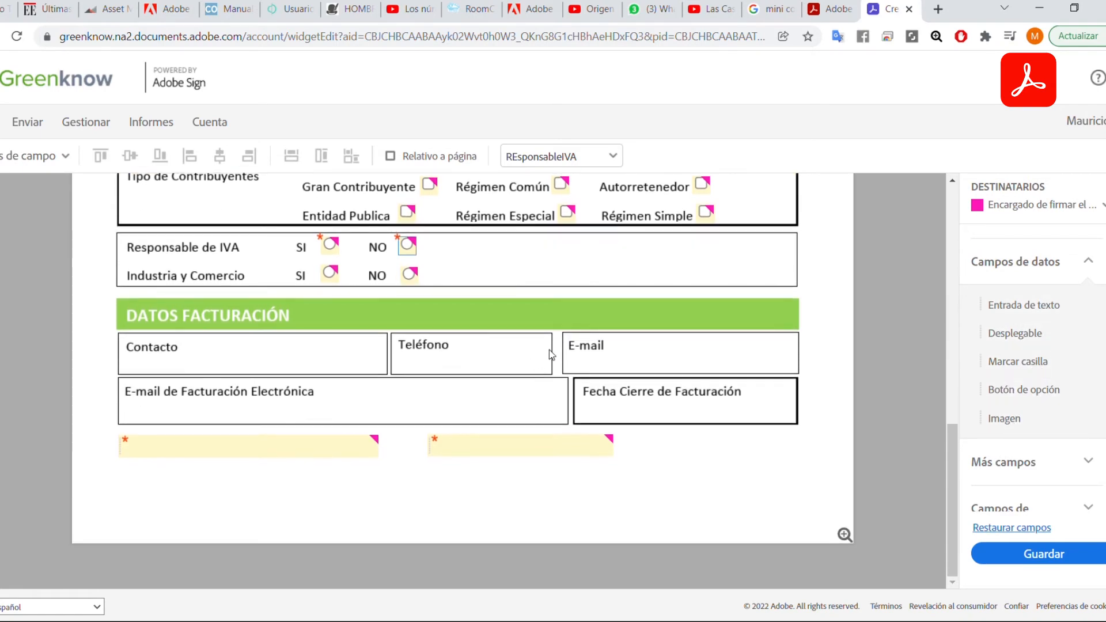
{"action": "scroll", "coordinate": [553, 357], "scroll_direction": "up", "scroll_amount": 4}
{"action": "scroll", "coordinate": [603, 366], "scroll_direction": "down", "scroll_amount": 3}
{"action": "scroll", "coordinate": [616, 366], "scroll_direction": "up", "scroll_amount": 8}
{"action": "scroll", "coordinate": [623, 364], "scroll_direction": "up", "scroll_amount": 3}
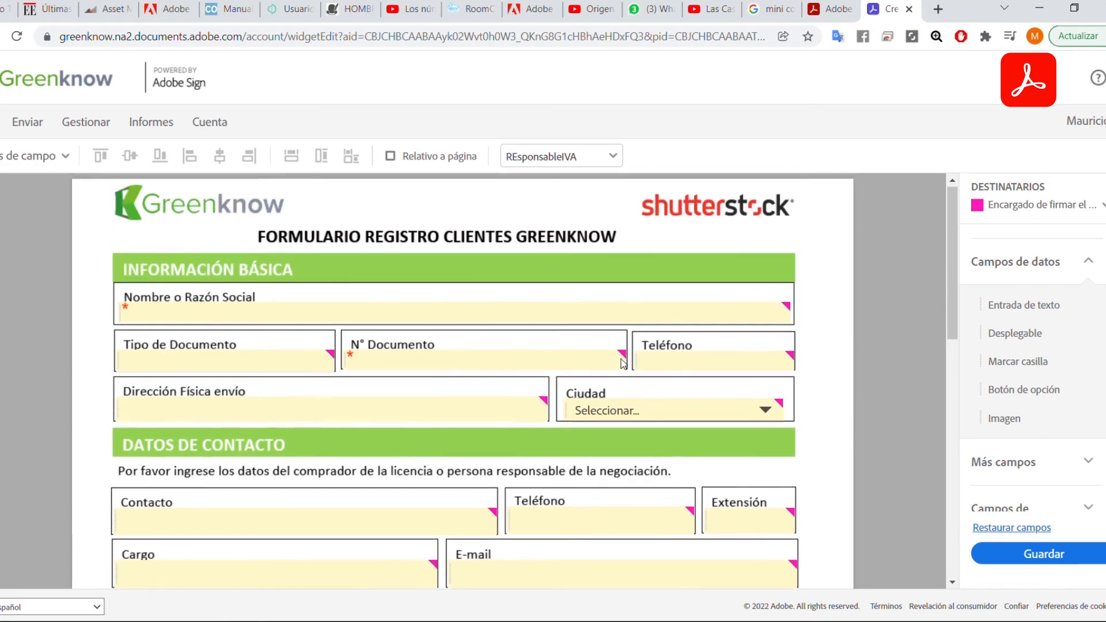
{"action": "scroll", "coordinate": [671, 391], "scroll_direction": "down", "scroll_amount": 10}
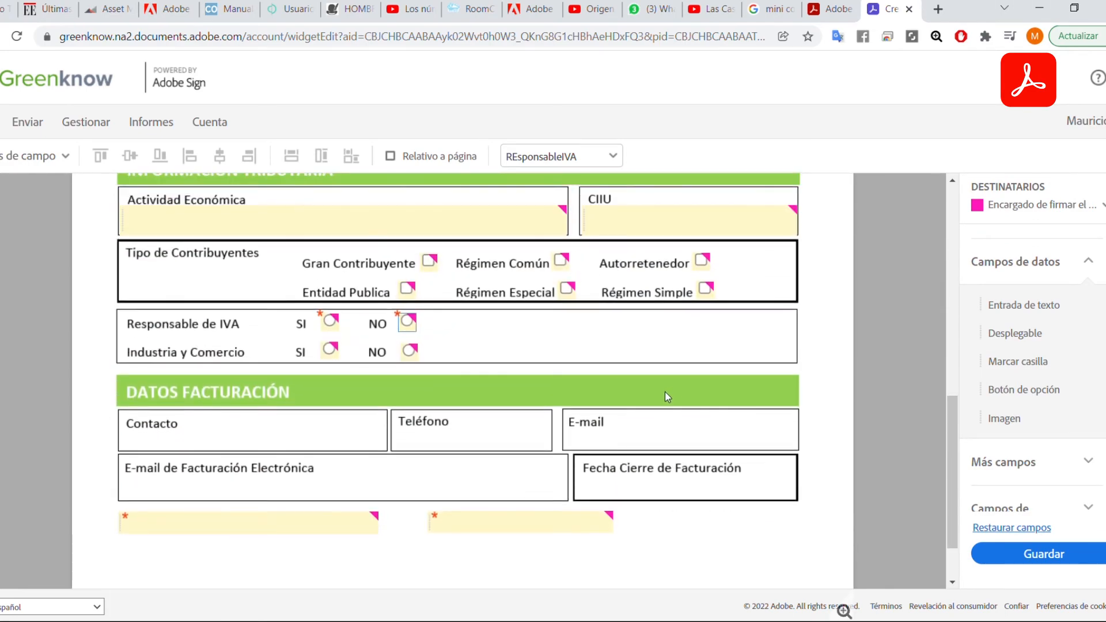
Place an Imagen field beside the Responsable de IVA options and reshape it wider and shorter.
{"action": "left_click_drag", "start_coordinate": [991, 419], "coordinate": [524, 325]}
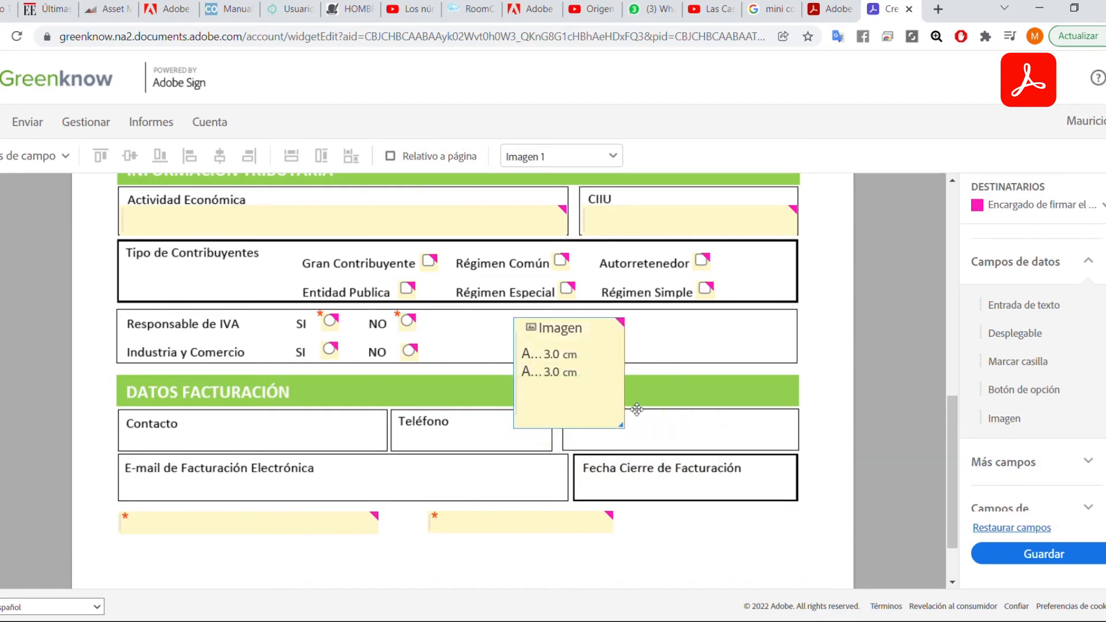
{"action": "left_click_drag", "start_coordinate": [621, 426], "coordinate": [765, 361]}
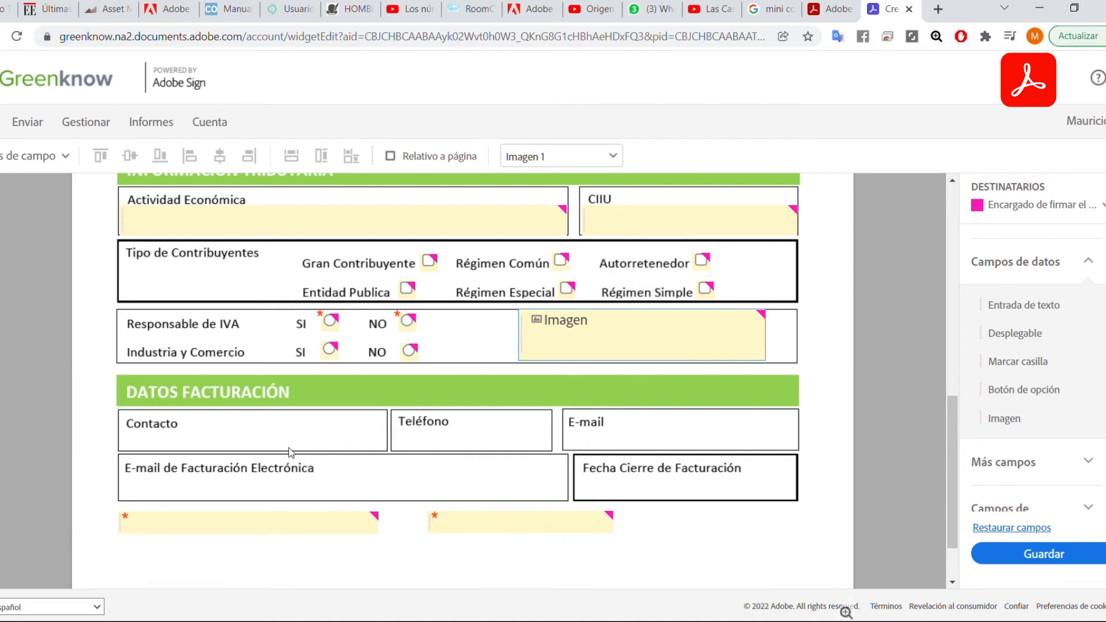
{"action": "scroll", "coordinate": [299, 446], "scroll_direction": "down", "scroll_amount": 2}
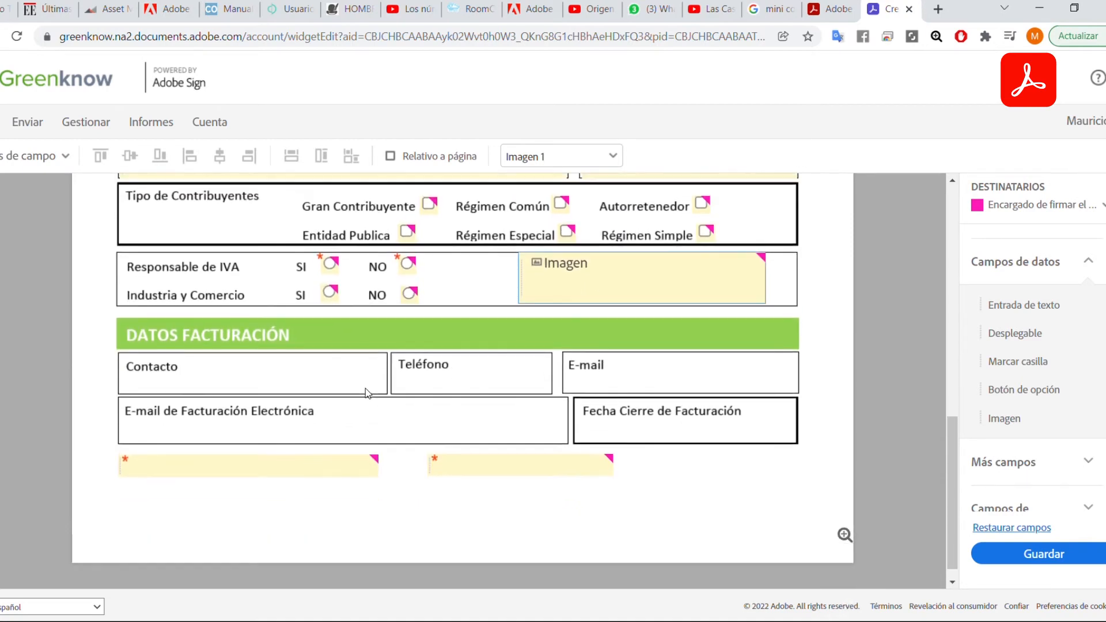
{"action": "scroll", "coordinate": [415, 429], "scroll_direction": "up", "scroll_amount": 5}
{"action": "scroll", "coordinate": [595, 465], "scroll_direction": "down", "scroll_amount": 4}
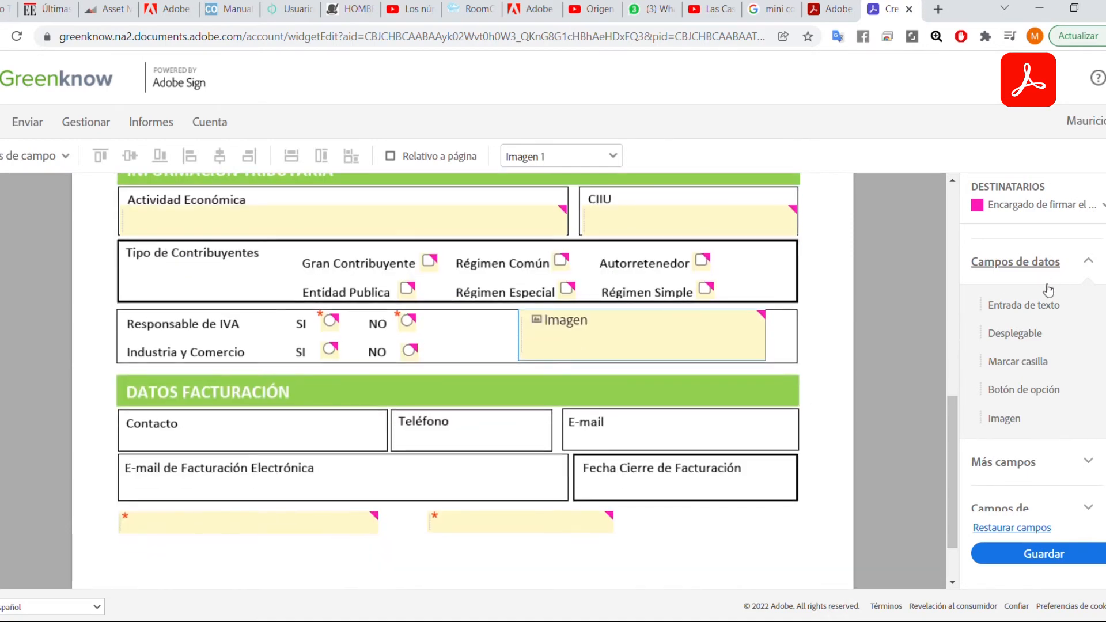
Add an Entrada de texto field stretched across the billing Contacto box.
{"action": "left_click_drag", "start_coordinate": [1013, 304], "coordinate": [134, 436]}
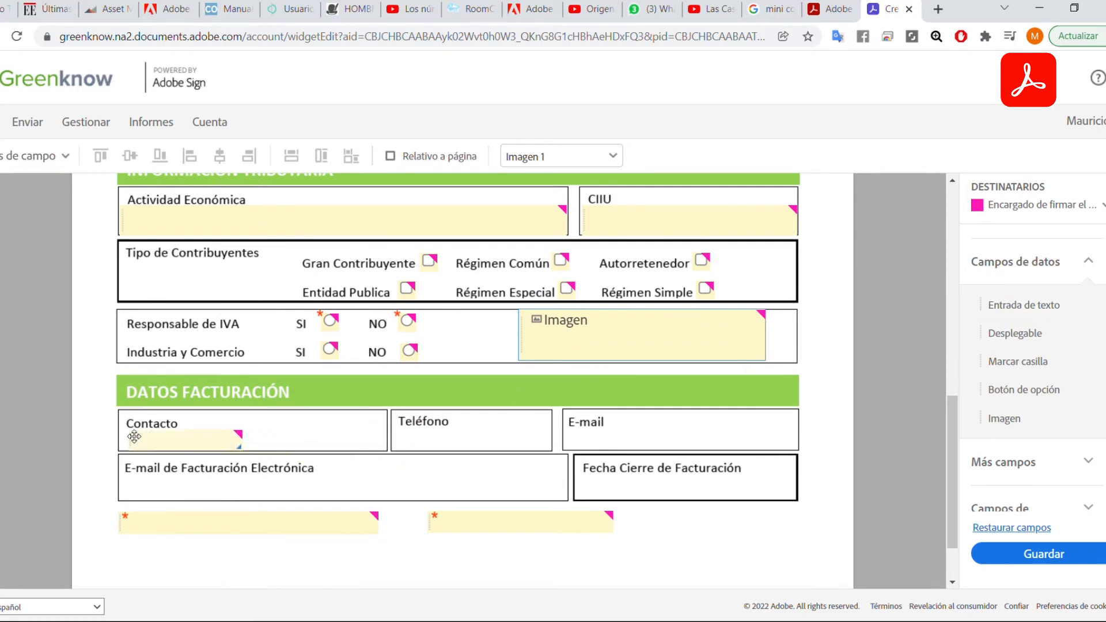
{"action": "left_click_drag", "start_coordinate": [239, 448], "coordinate": [386, 448]}
{"action": "scroll", "coordinate": [576, 460], "scroll_direction": "down", "scroll_amount": 2}
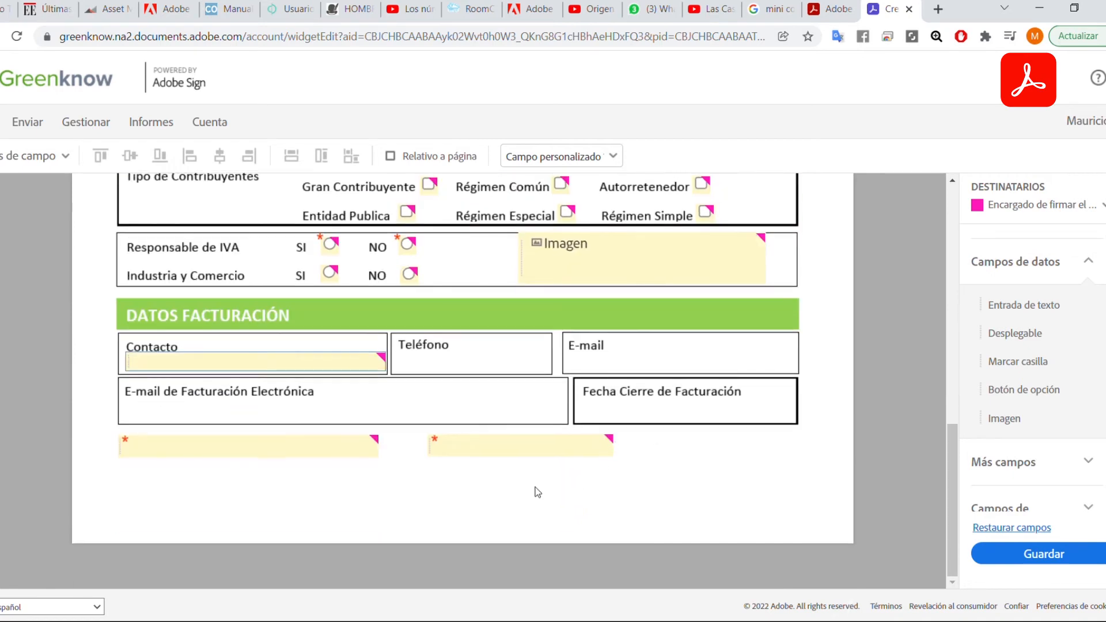
Delete the two stray text fields below the Datos Facturación section.
{"action": "left_click", "coordinate": [329, 452]}
{"action": "key", "text": "Delete"}
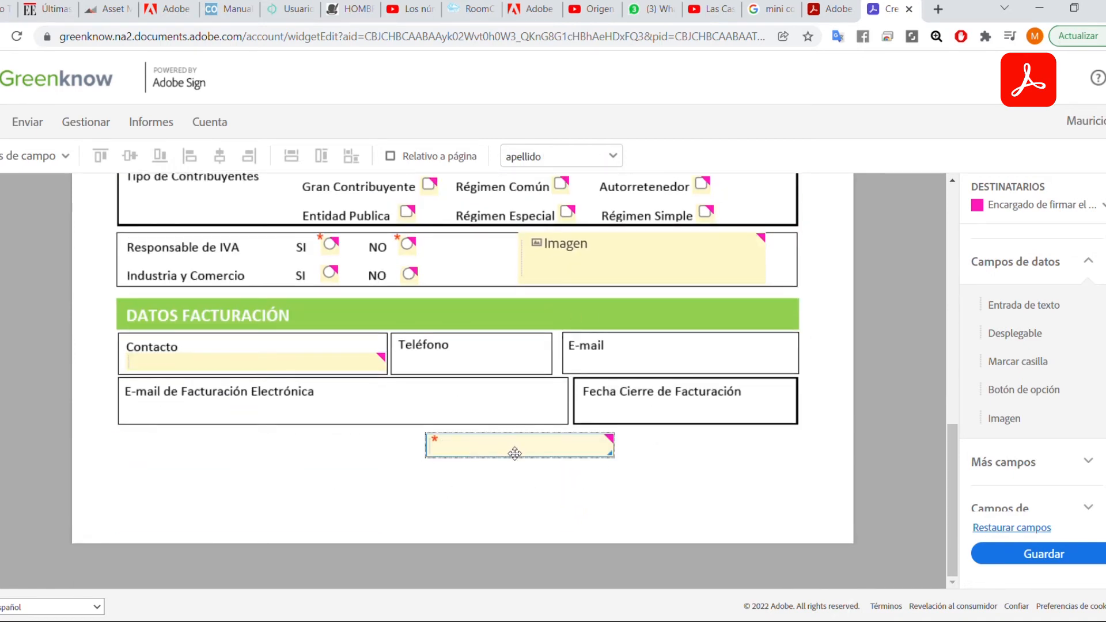
{"action": "key", "text": "Delete"}
{"action": "scroll", "coordinate": [648, 429], "scroll_direction": "up", "scroll_amount": 10}
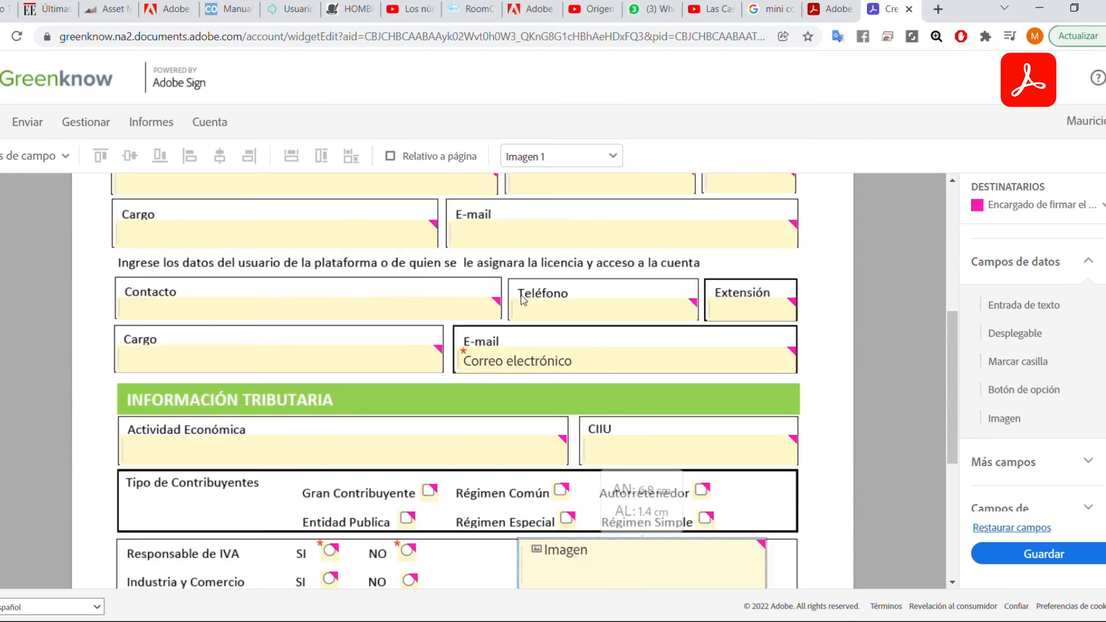
{"action": "scroll", "coordinate": [597, 315], "scroll_direction": "down", "scroll_amount": 10}
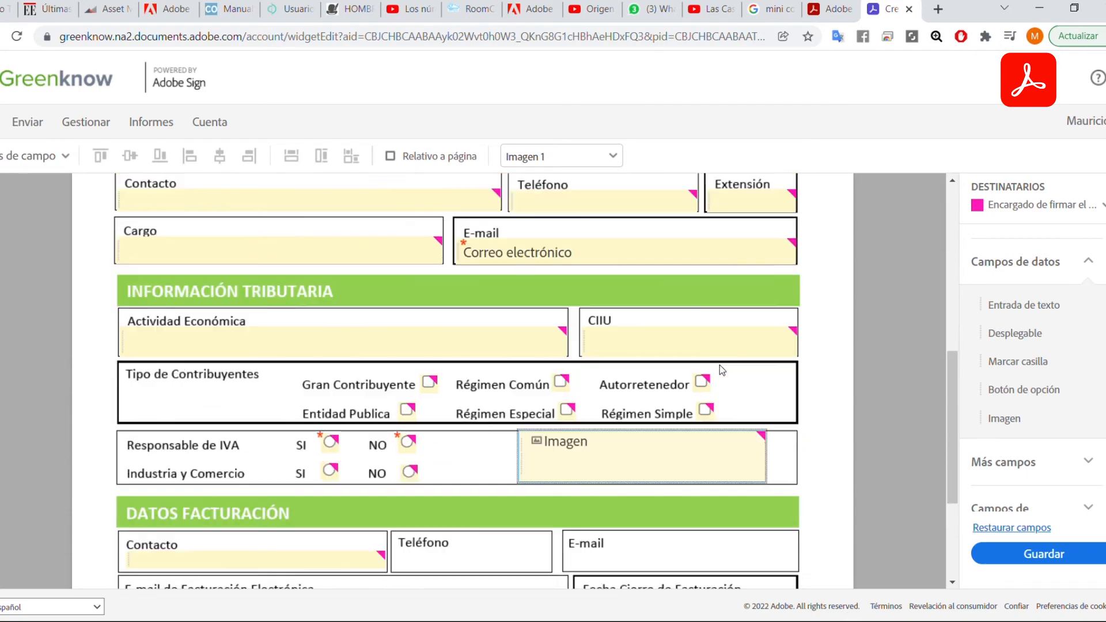
{"action": "scroll", "coordinate": [806, 374], "scroll_direction": "down", "scroll_amount": 1}
{"action": "scroll", "coordinate": [646, 397], "scroll_direction": "up", "scroll_amount": 1}
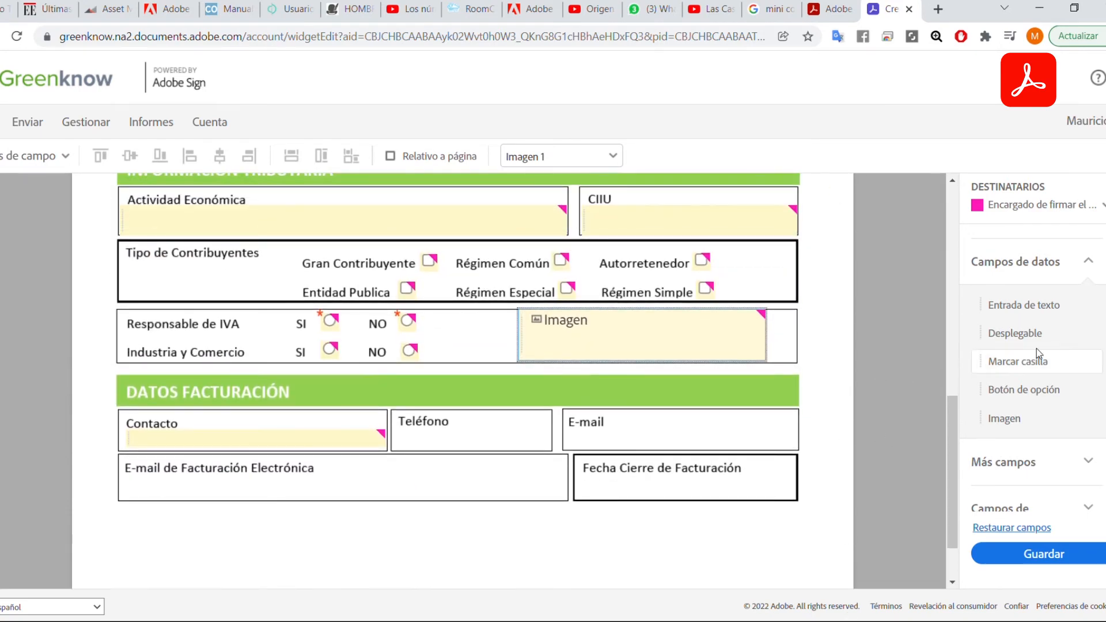
{"action": "scroll", "coordinate": [1030, 369], "scroll_direction": "up", "scroll_amount": 2}
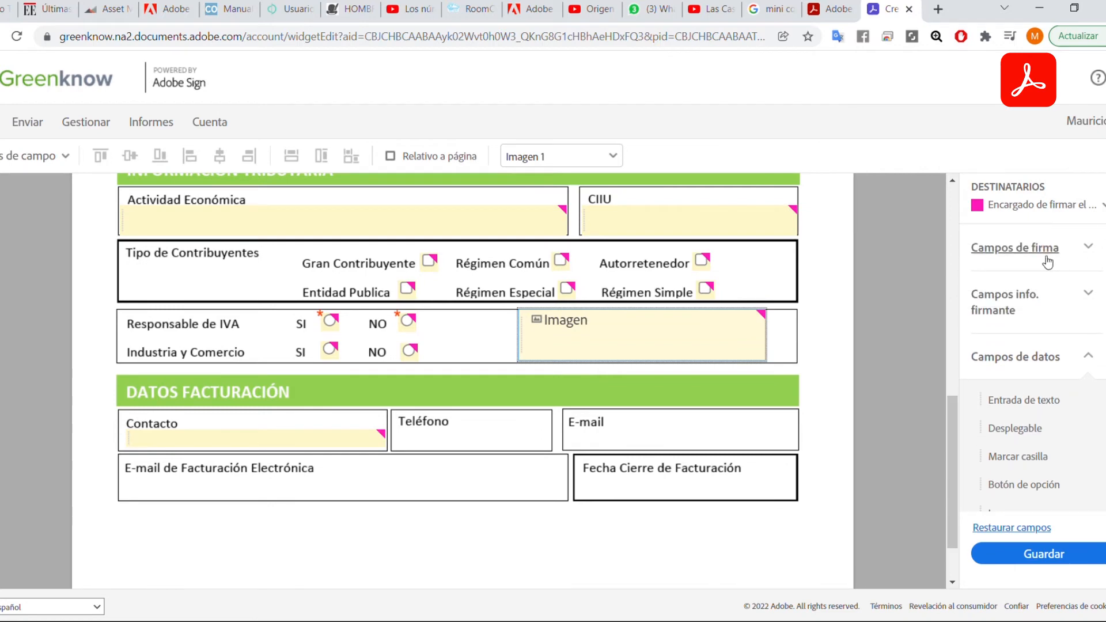
Place a Firma signature field below Datos Facturación, widening and fine-tuning its size and position.
{"action": "left_click", "coordinate": [1025, 252]}
{"action": "mouse_move", "coordinate": [1001, 304]}
{"action": "left_mouse_down"}
{"action": "mouse_move", "coordinate": [365, 507]}
{"action": "mouse_move", "coordinate": [118, 515]}
{"action": "left_mouse_up"}
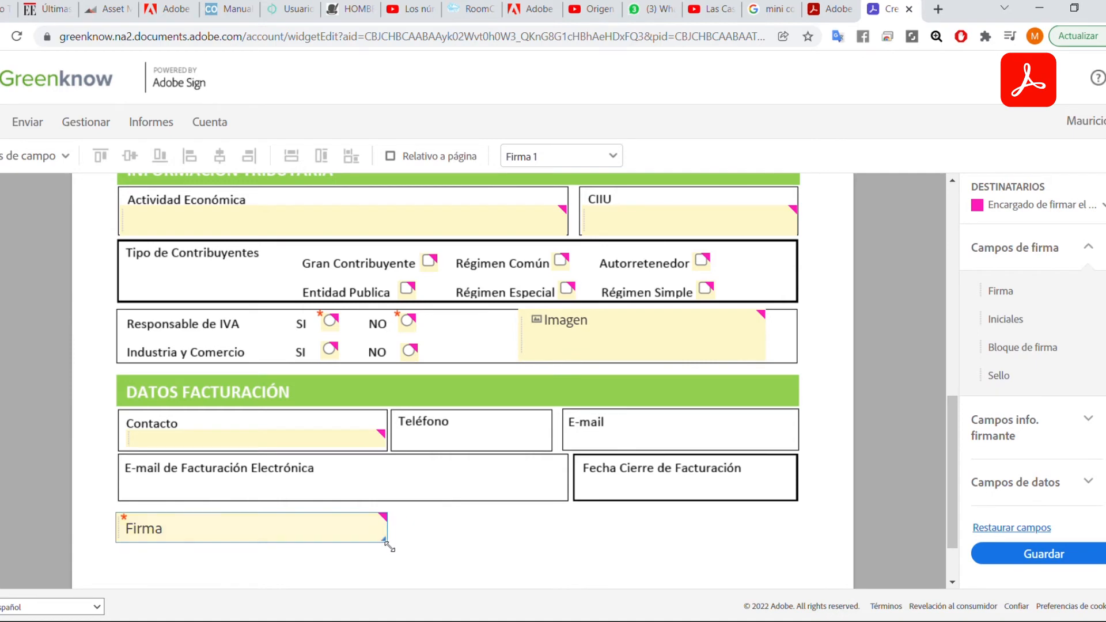
{"action": "mouse_move", "coordinate": [386, 542]}
{"action": "left_mouse_down"}
{"action": "mouse_move", "coordinate": [446, 544]}
{"action": "mouse_move", "coordinate": [436, 550]}
{"action": "left_mouse_up"}
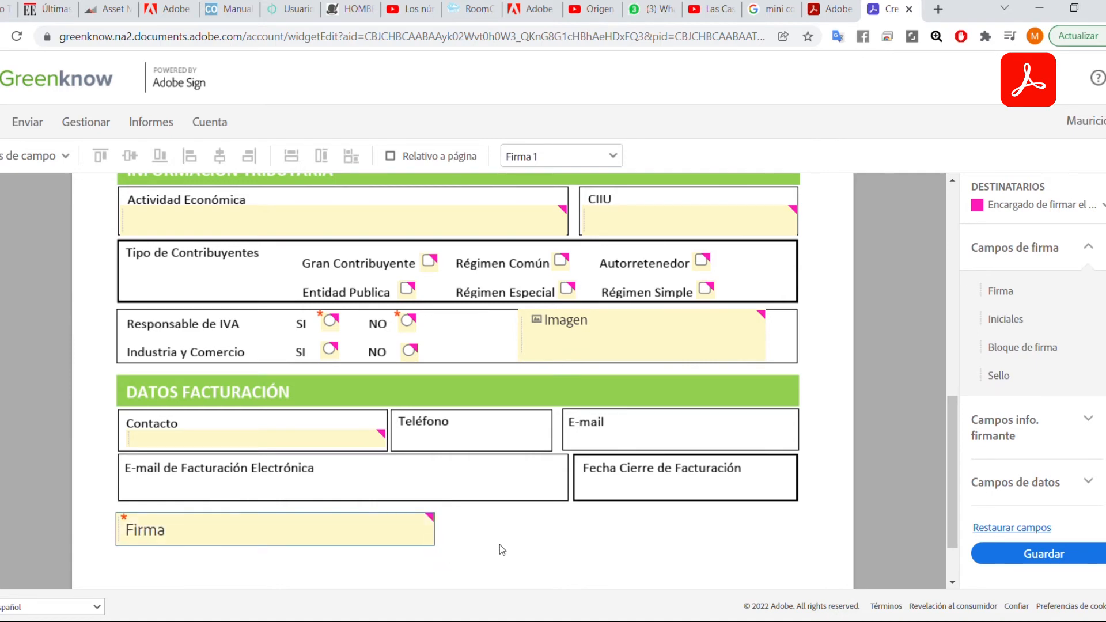
{"action": "left_click", "coordinate": [486, 538]}
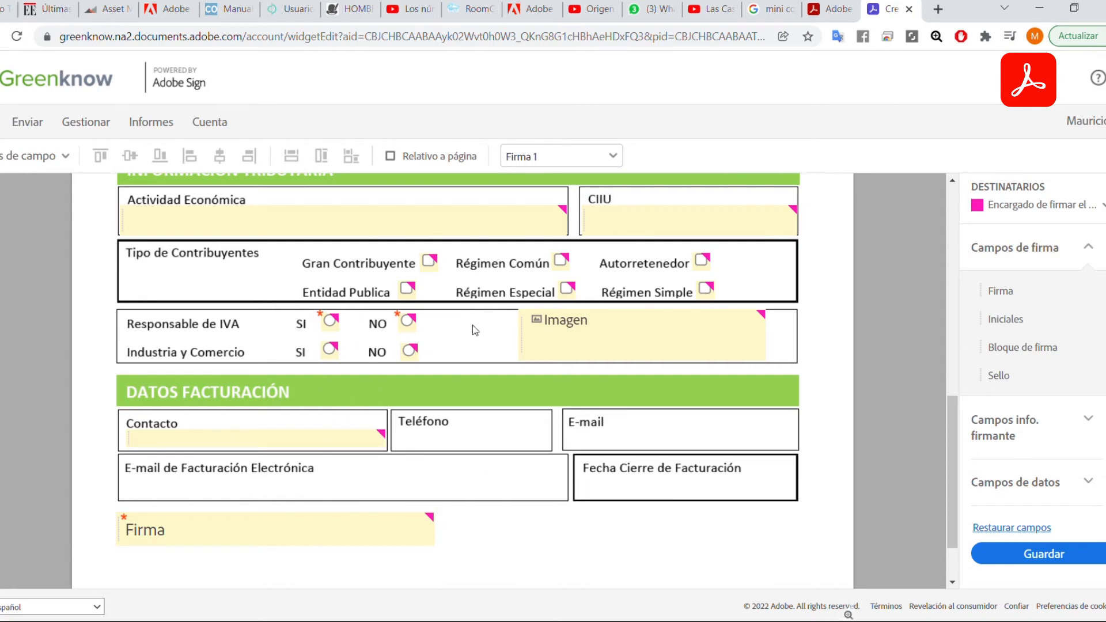
{"action": "scroll", "coordinate": [504, 321], "scroll_direction": "up", "scroll_amount": 7}
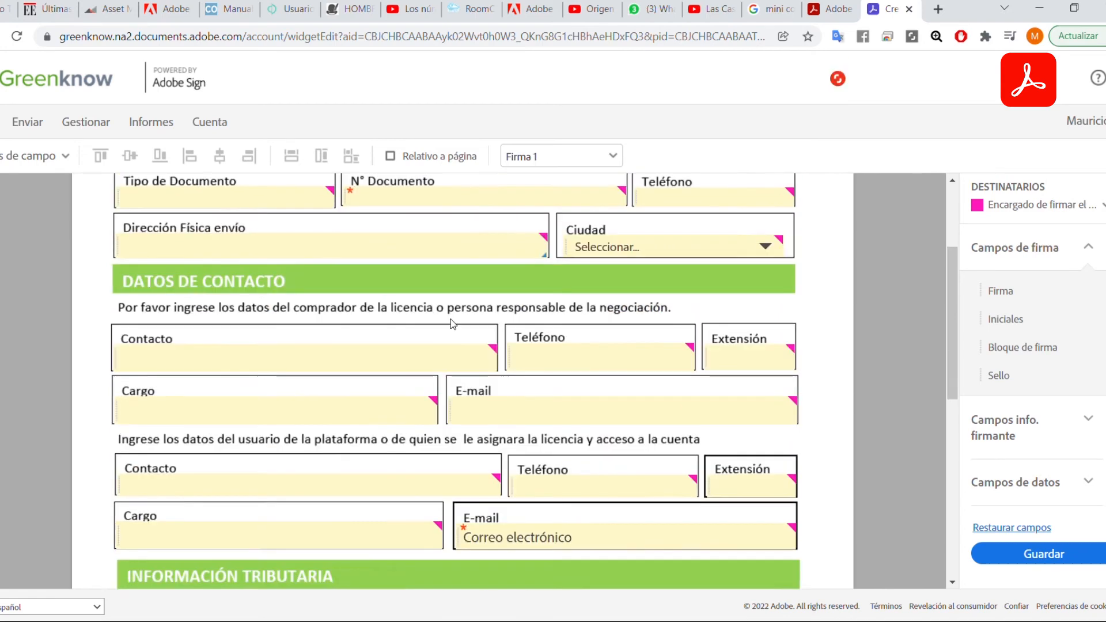
{"action": "scroll", "coordinate": [454, 343], "scroll_direction": "down", "scroll_amount": 8}
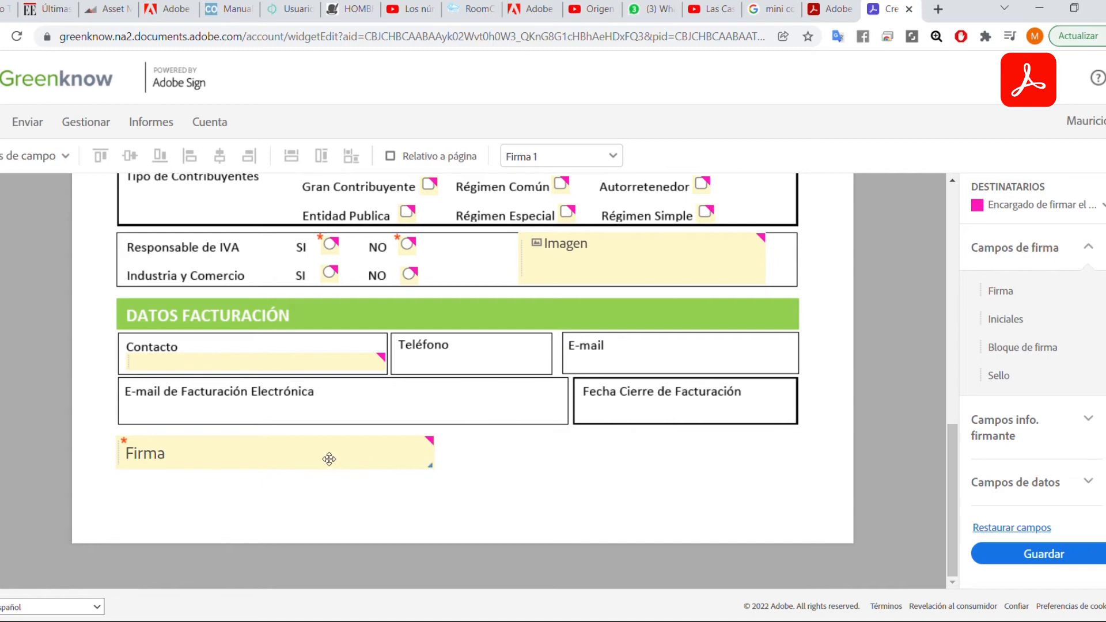
{"action": "left_click_drag", "start_coordinate": [427, 456], "coordinate": [429, 455]}
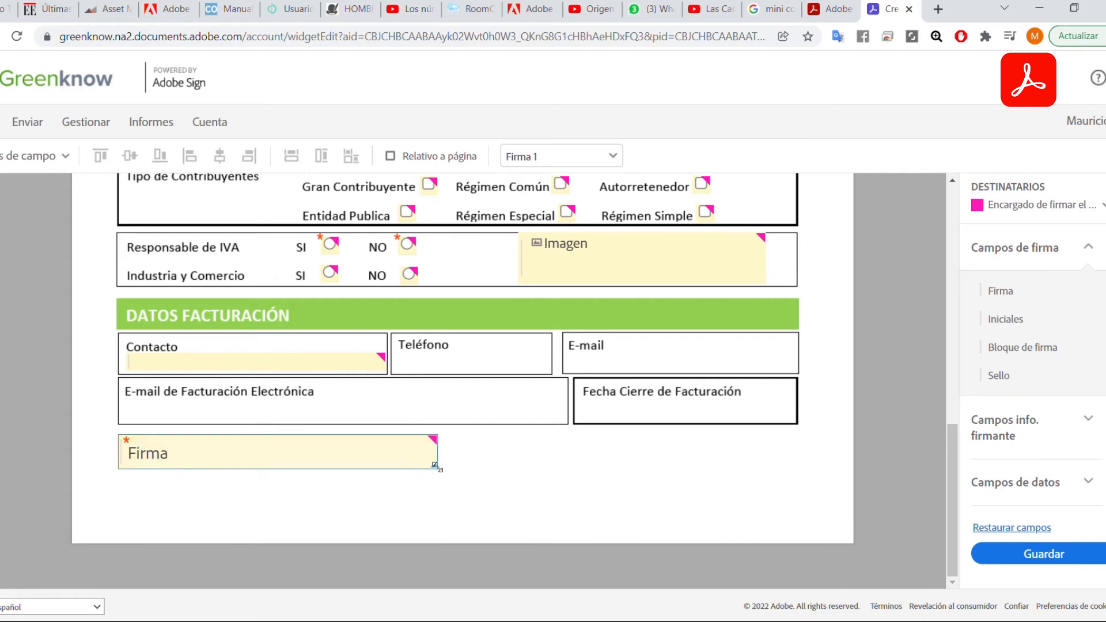
{"action": "left_click_drag", "start_coordinate": [436, 468], "coordinate": [436, 466]}
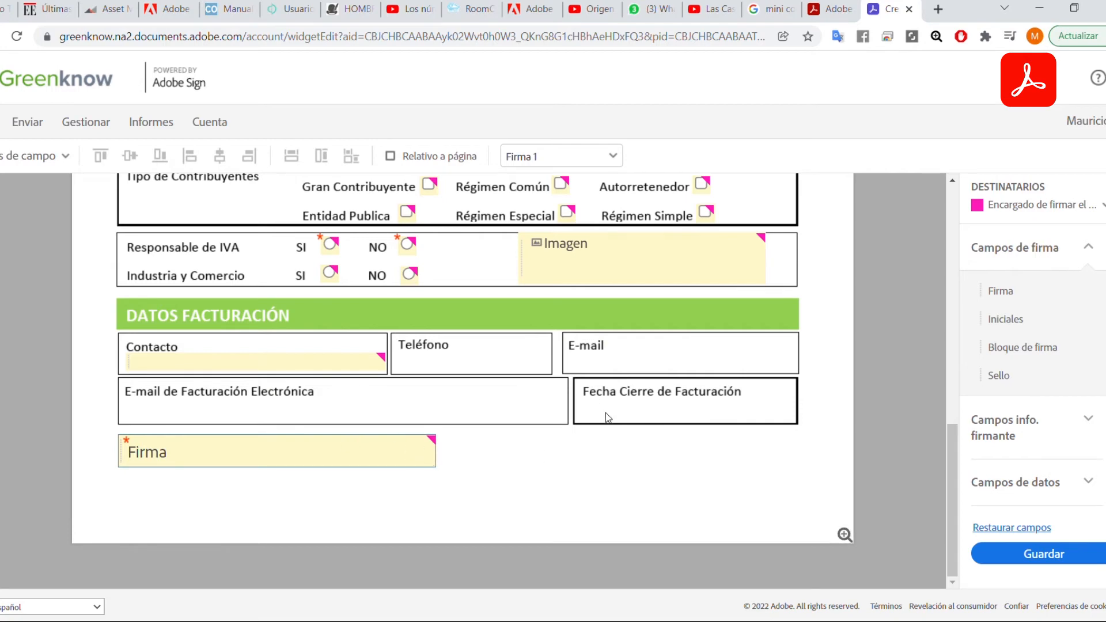
{"action": "scroll", "coordinate": [605, 417], "scroll_direction": "up", "scroll_amount": 10}
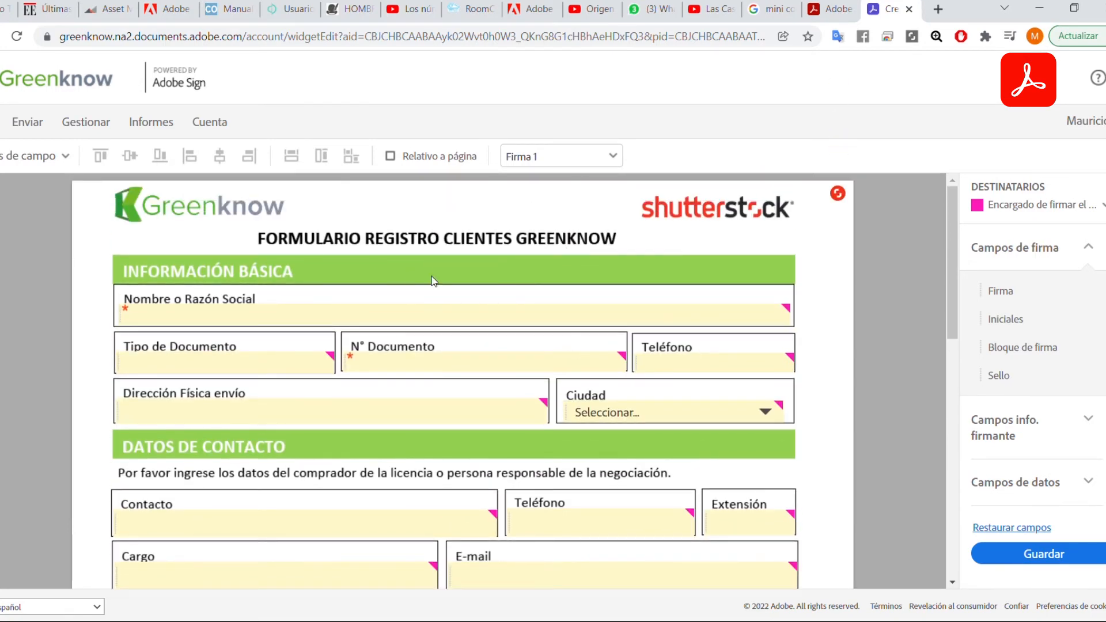
{"action": "scroll", "coordinate": [518, 369], "scroll_direction": "down", "scroll_amount": 10}
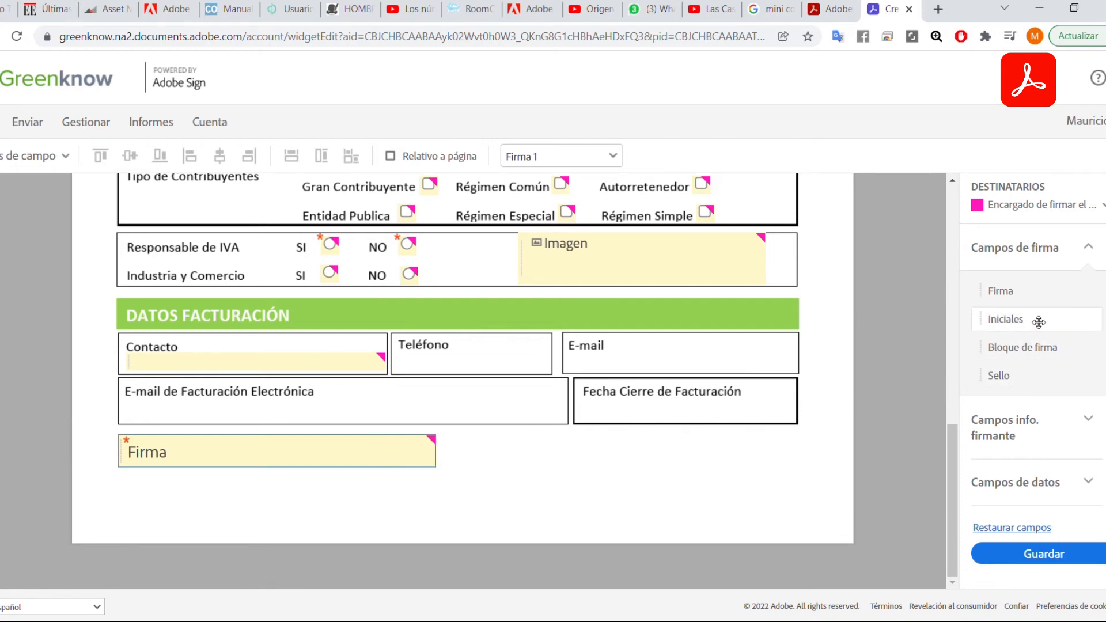
Drop a Sello stamp field beside the signature, then delete it.
{"action": "left_click_drag", "start_coordinate": [1016, 375], "coordinate": [537, 450]}
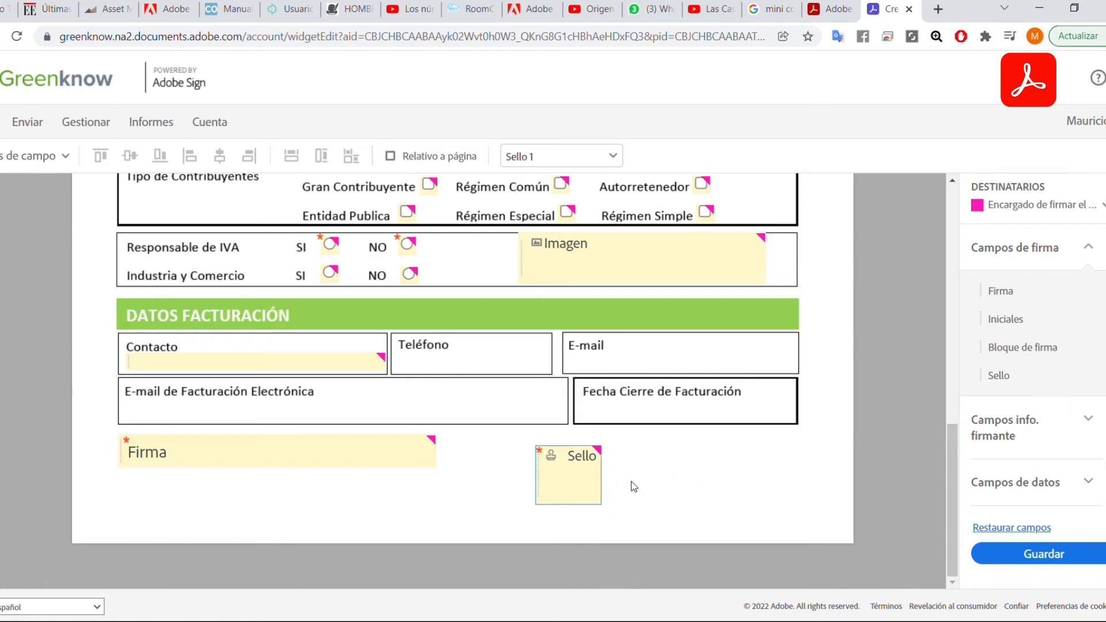
{"action": "left_click", "coordinate": [582, 491]}
{"action": "key", "text": "Delete"}
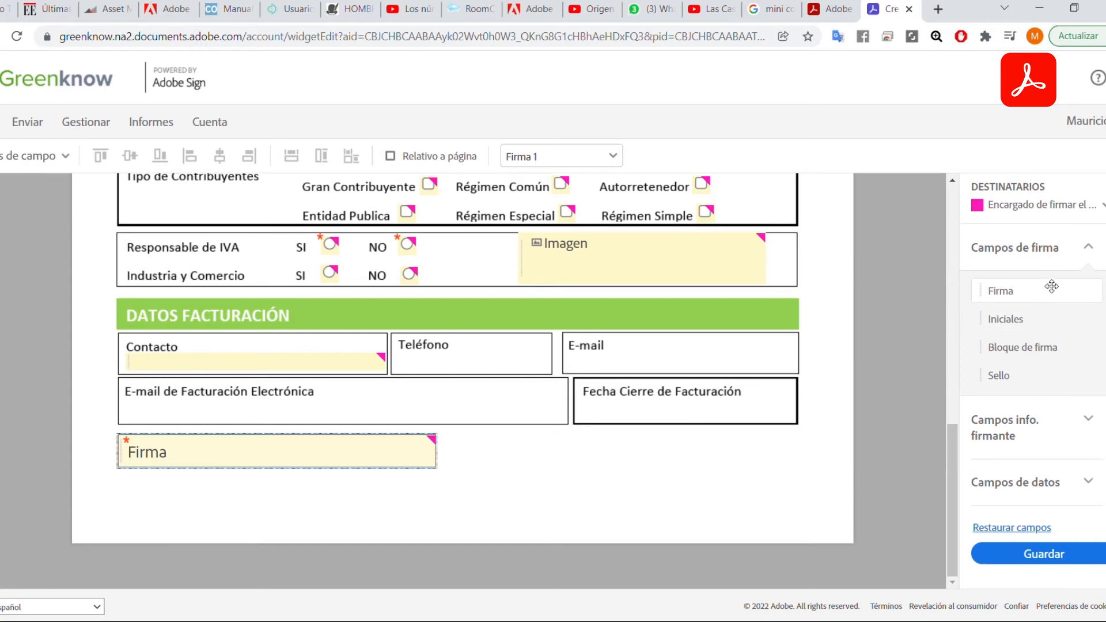
Place an Archivo adjunto attachment field beside the Firma signature field.
{"action": "scroll", "coordinate": [1025, 403], "scroll_direction": "down", "scroll_amount": 2}
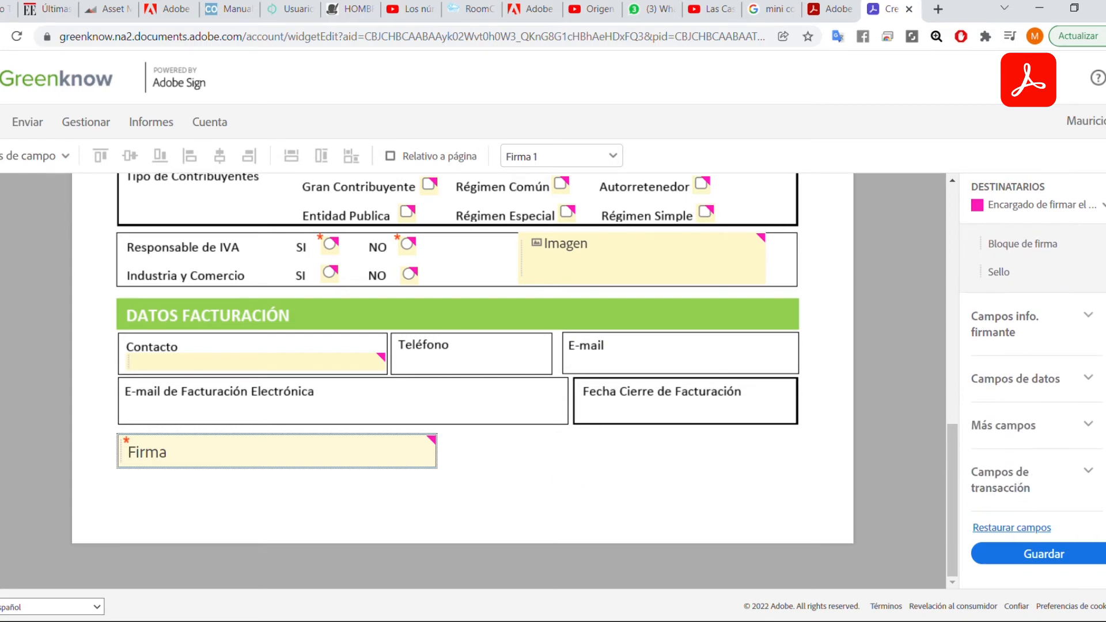
{"action": "left_click", "coordinate": [1019, 426]}
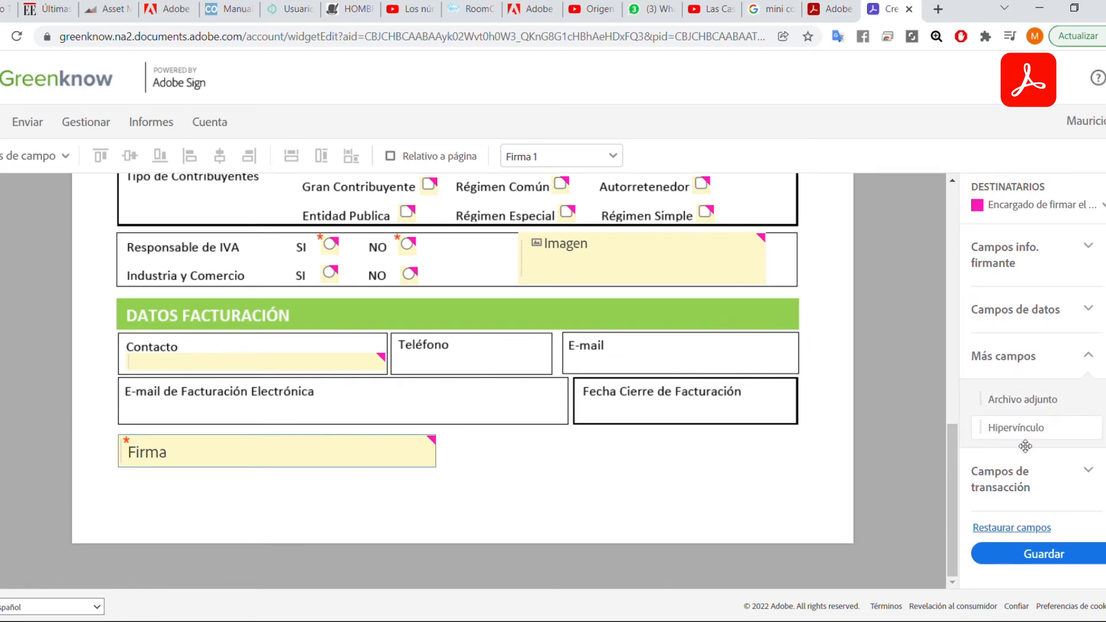
{"action": "left_click_drag", "start_coordinate": [1028, 405], "coordinate": [542, 441]}
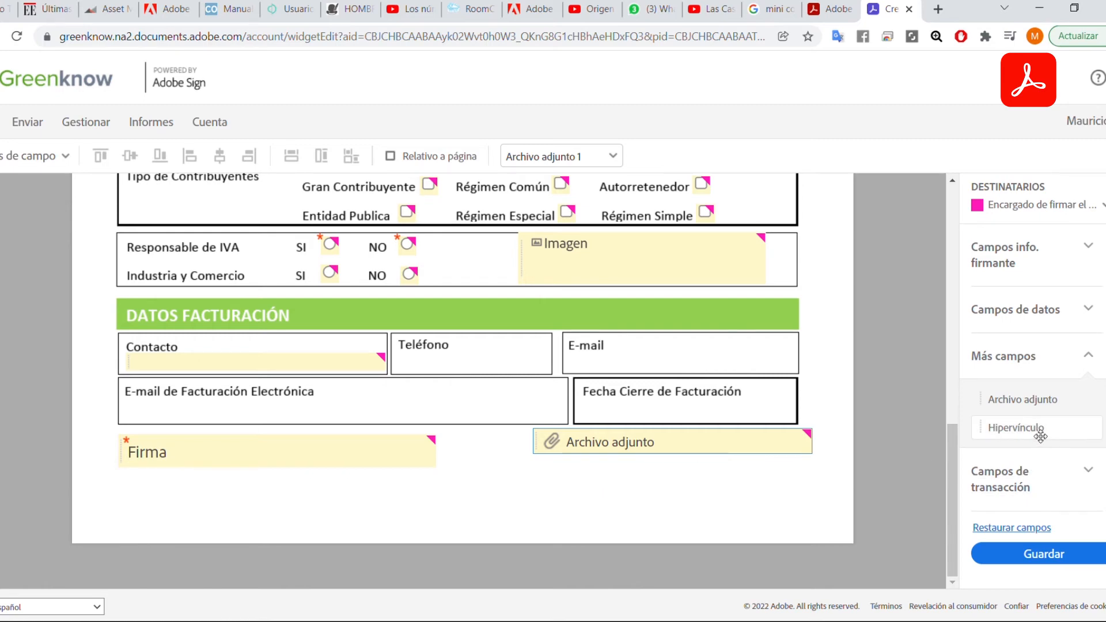
Add and delete an empty hyperlink field, then align Archivo adjunto level with Firma.
{"action": "left_click_drag", "start_coordinate": [1040, 436], "coordinate": [557, 486]}
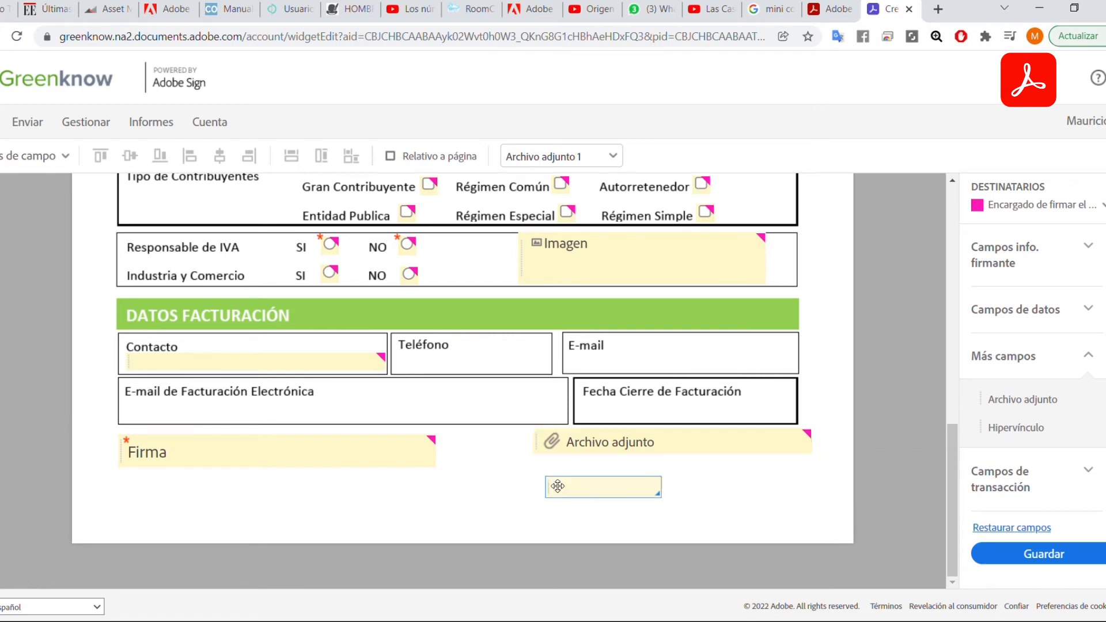
{"action": "right_click", "coordinate": [613, 496]}
{"action": "left_click", "coordinate": [672, 505]}
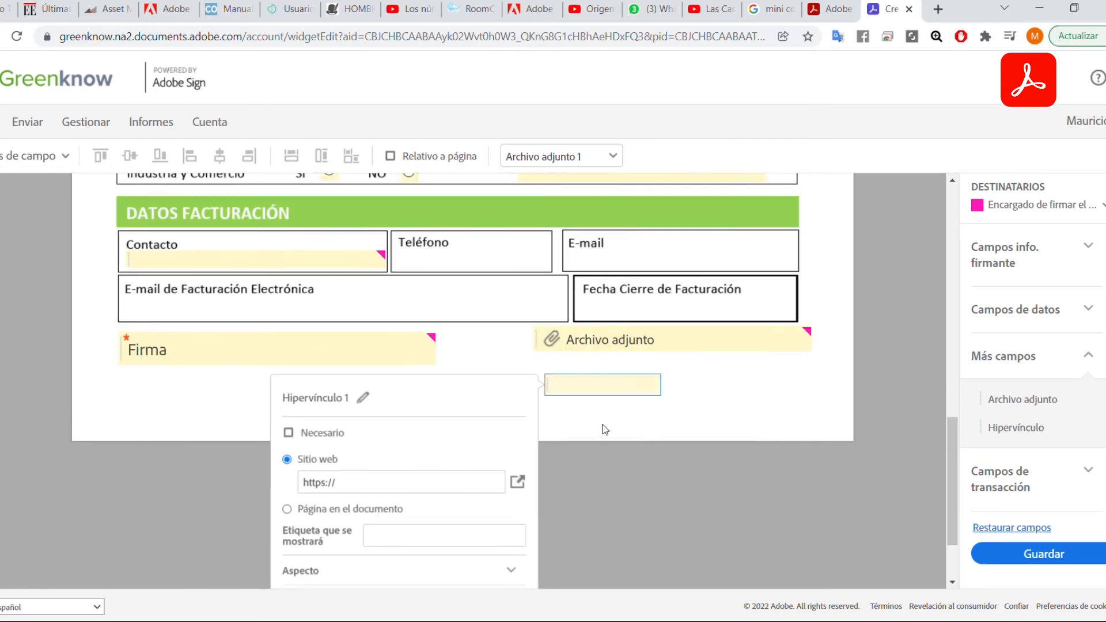
{"action": "left_click", "coordinate": [367, 380]}
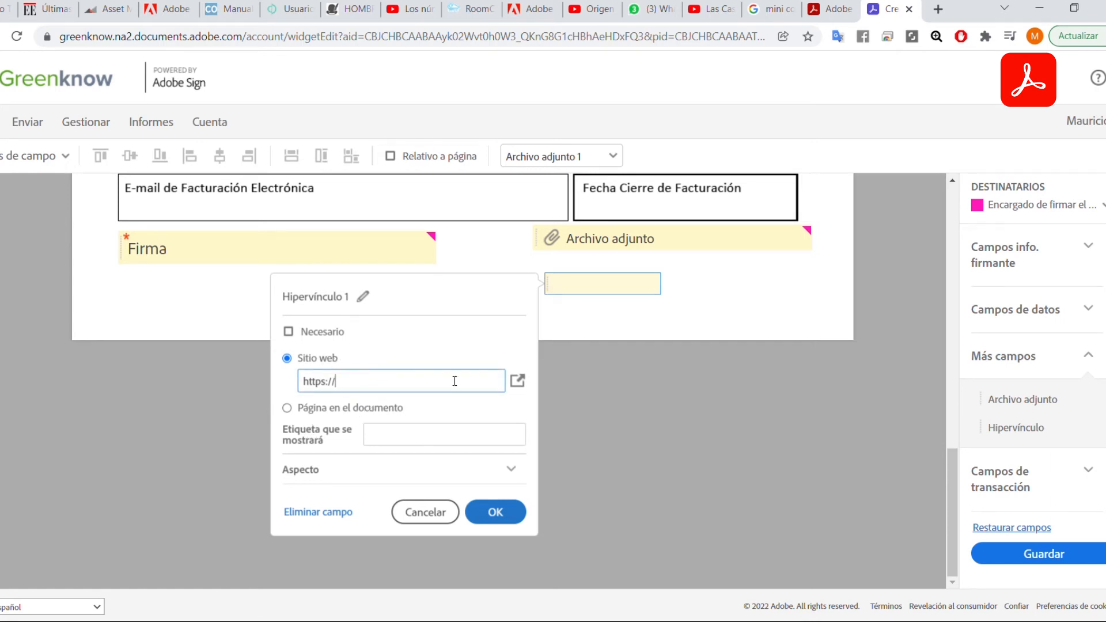
{"action": "left_click", "coordinate": [422, 512]}
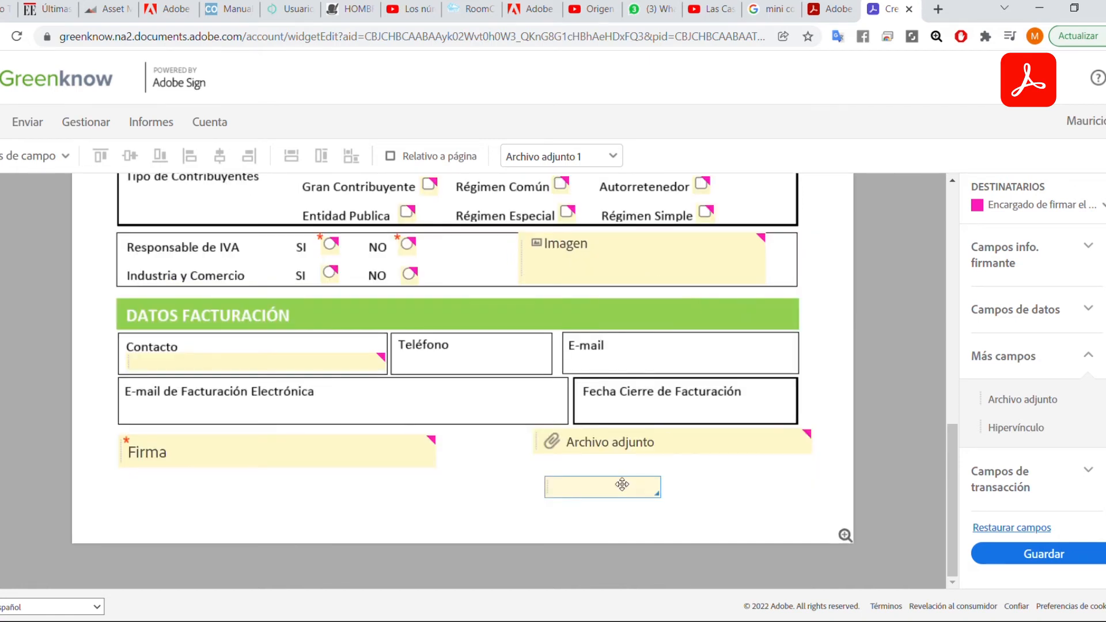
{"action": "key", "text": "Delete"}
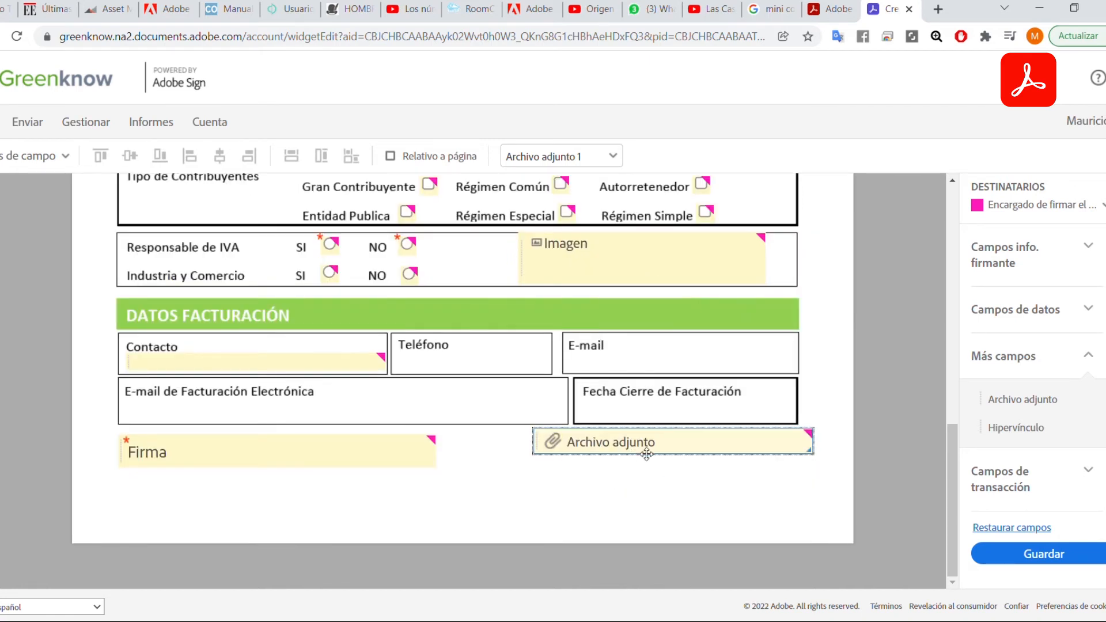
{"action": "mouse_move", "coordinate": [645, 450]}
{"action": "left_mouse_down"}
{"action": "mouse_move", "coordinate": [644, 466]}
{"action": "mouse_move", "coordinate": [626, 461]}
{"action": "mouse_move", "coordinate": [638, 461]}
{"action": "left_mouse_up"}
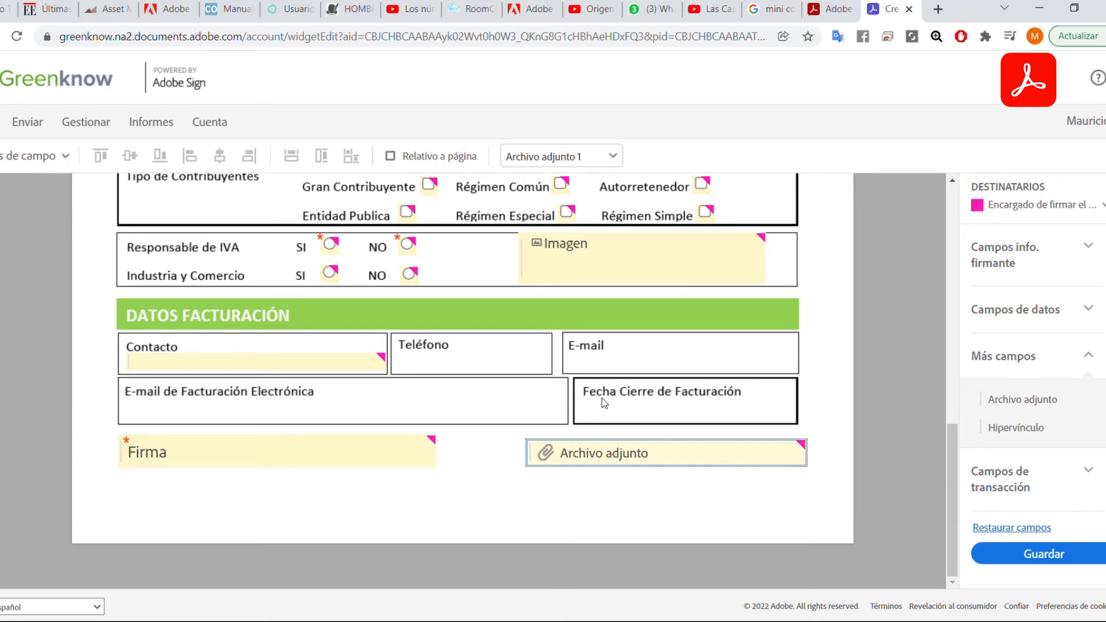
Scroll through the full form, then save with Guardar to reach the unreviewed-fields warning.
{"action": "scroll", "coordinate": [527, 389], "scroll_direction": "up", "scroll_amount": 10}
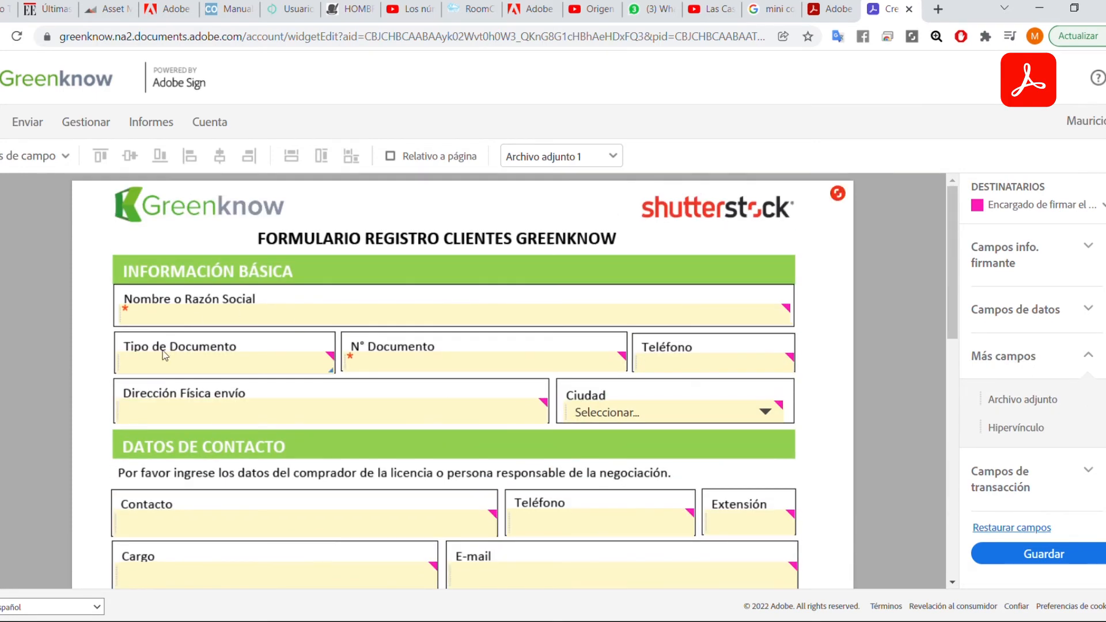
{"action": "scroll", "coordinate": [434, 401], "scroll_direction": "down", "scroll_amount": 10}
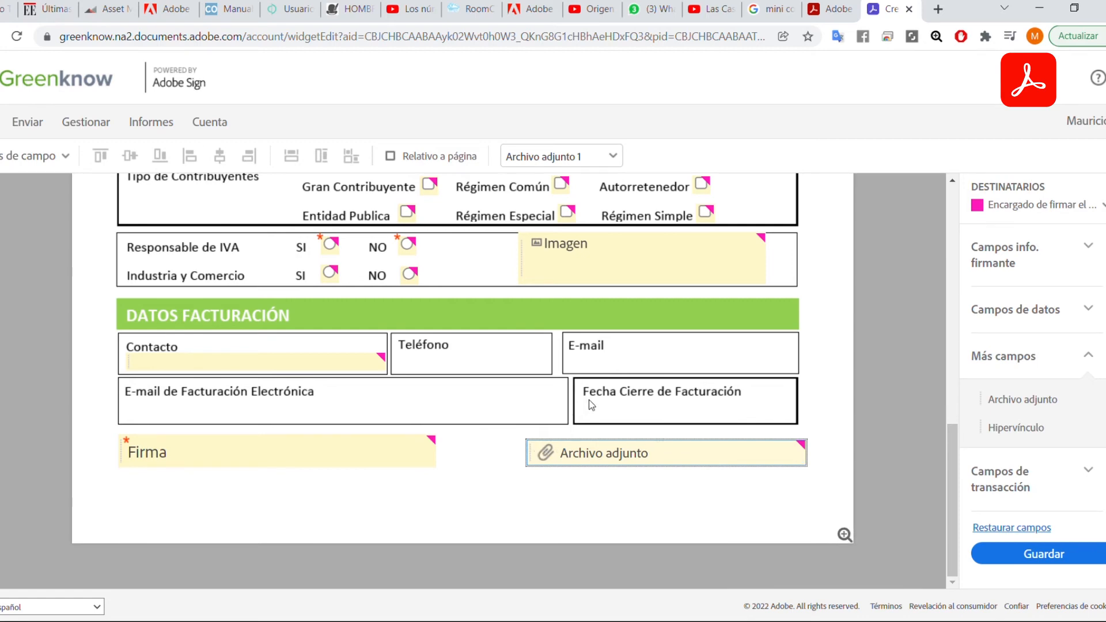
{"action": "scroll", "coordinate": [614, 406], "scroll_direction": "up", "scroll_amount": 10}
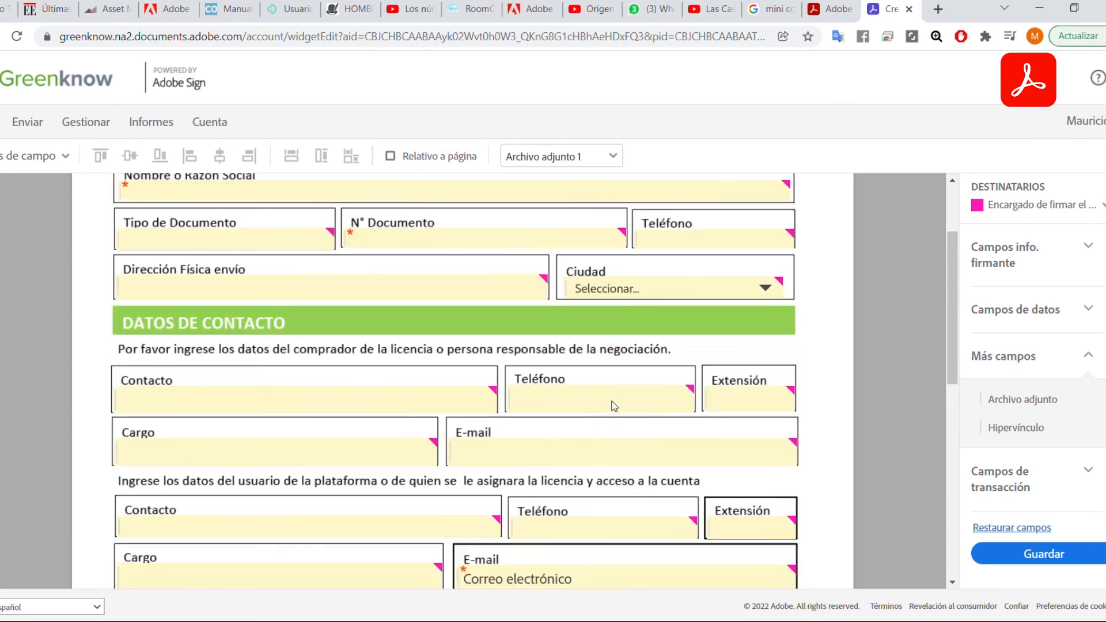
{"action": "scroll", "coordinate": [614, 405], "scroll_direction": "up", "scroll_amount": 1}
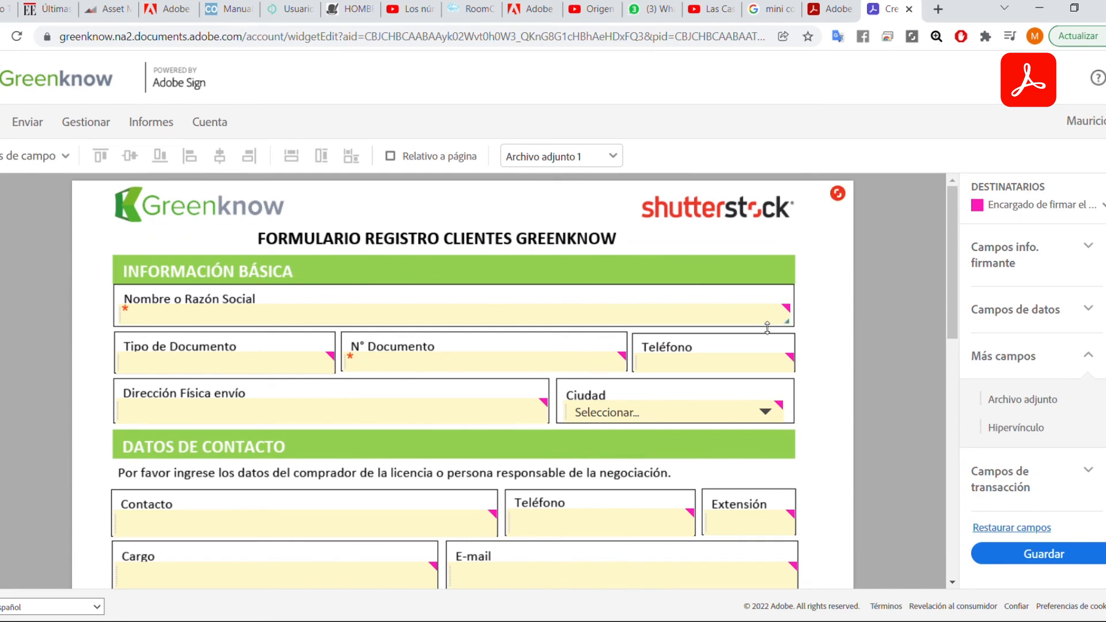
{"action": "scroll", "coordinate": [823, 287], "scroll_direction": "down", "scroll_amount": 10}
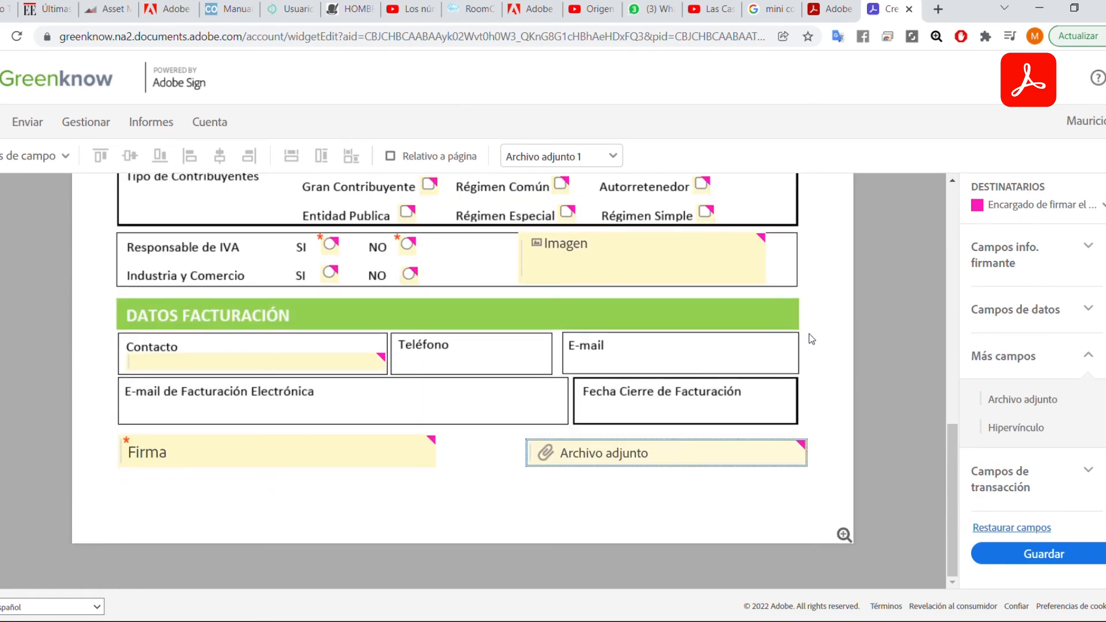
{"action": "left_click", "coordinate": [1037, 554]}
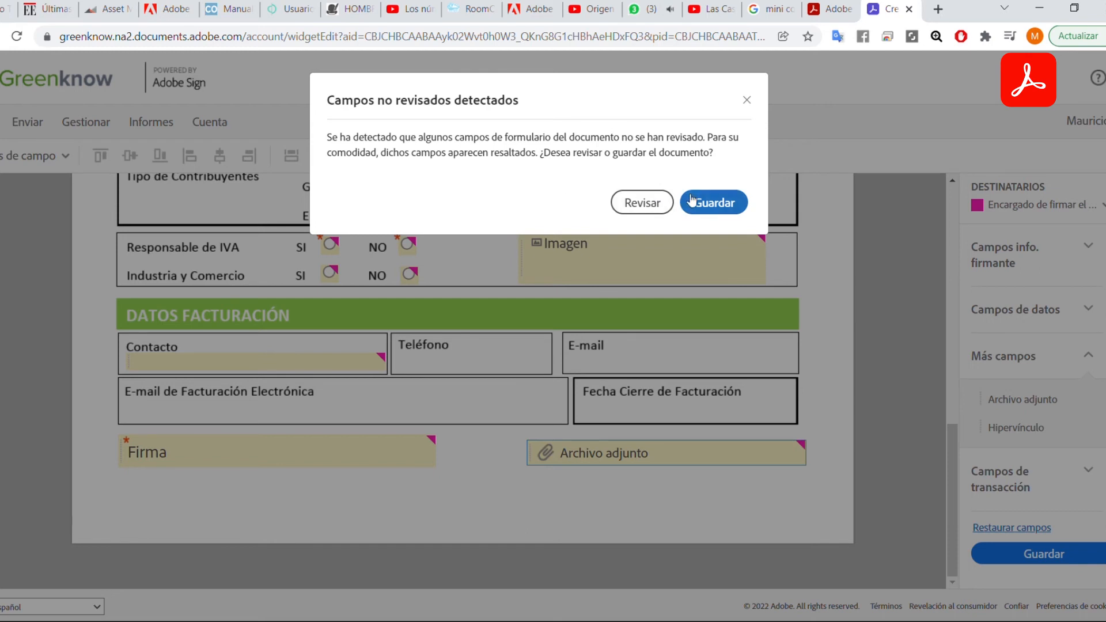
Save the form despite unreviewed fields and review the resulting URL, embed code and preview.
{"action": "left_click", "coordinate": [713, 202]}
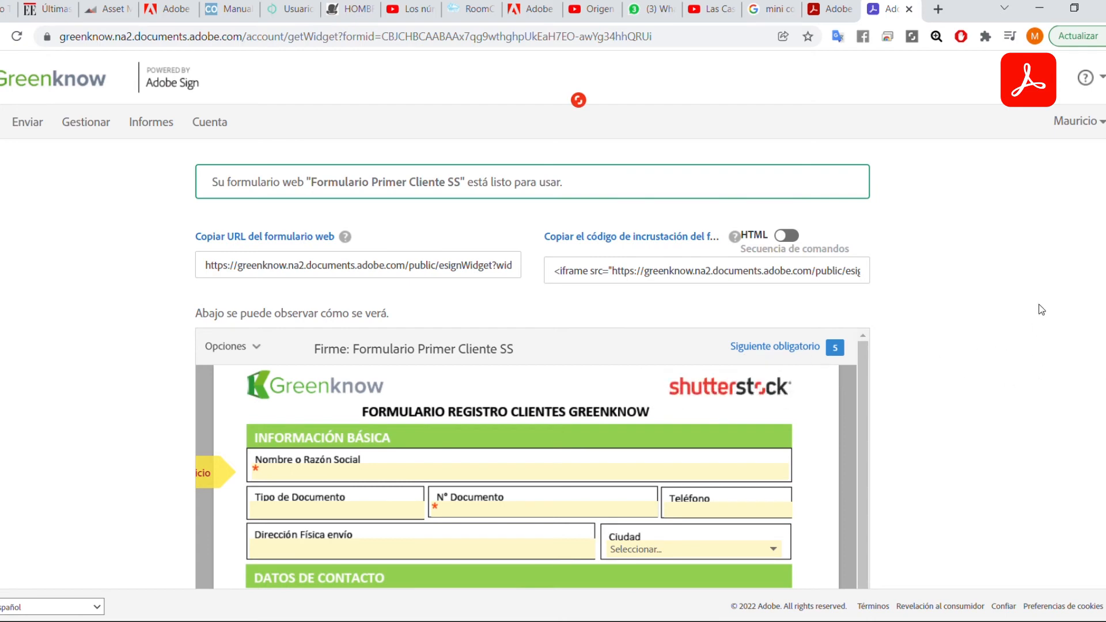
{"action": "scroll", "coordinate": [533, 363], "scroll_direction": "down", "scroll_amount": 7}
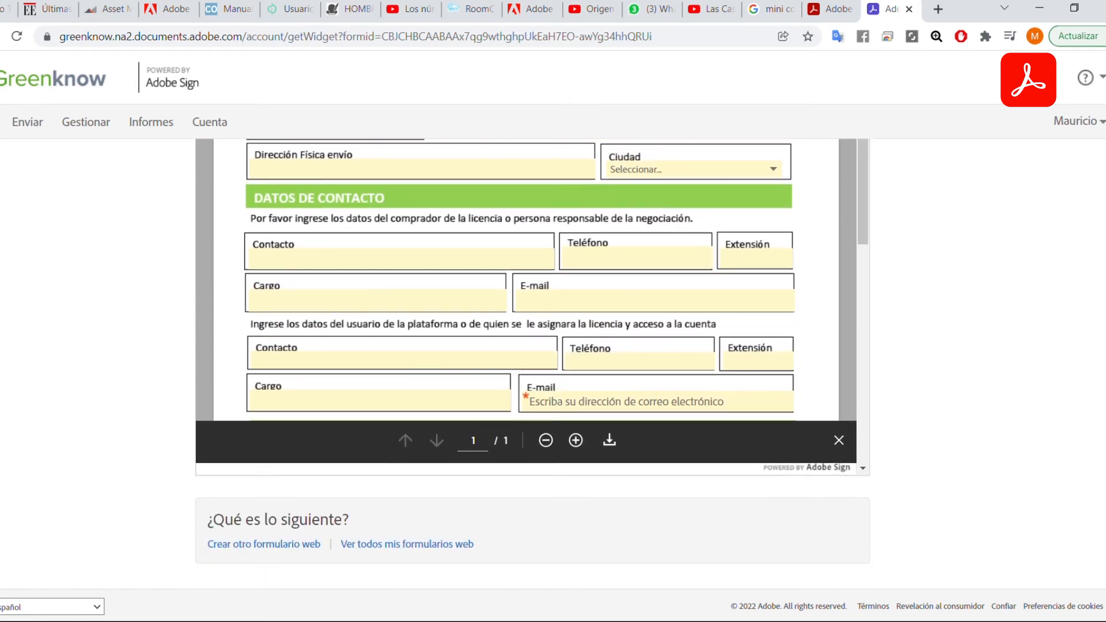
{"action": "scroll", "coordinate": [806, 334], "scroll_direction": "up", "scroll_amount": 4}
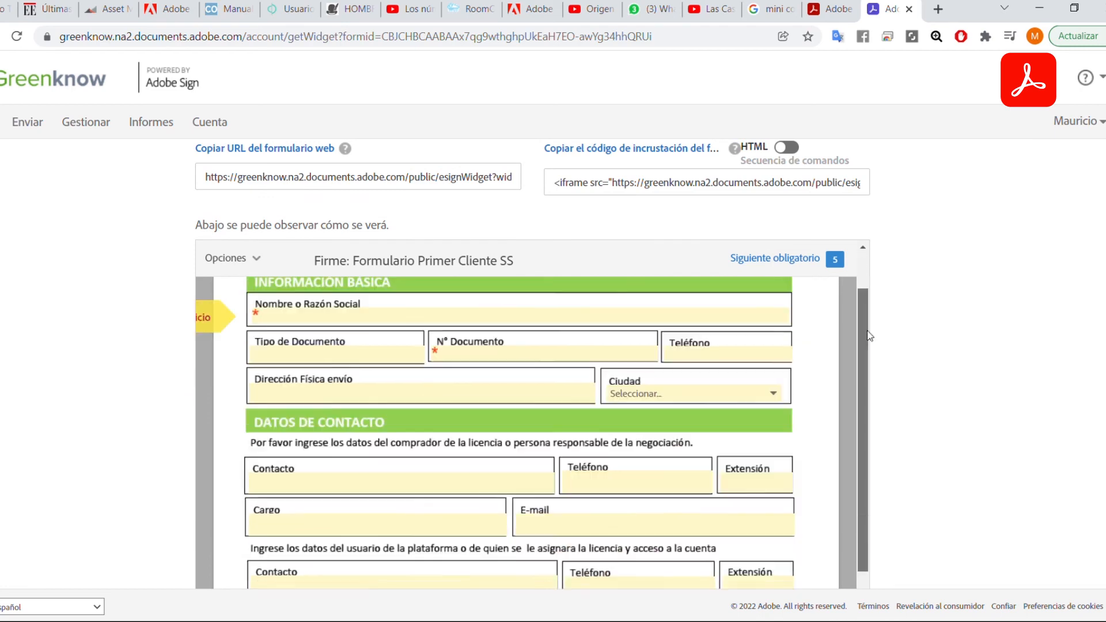
{"action": "scroll", "coordinate": [863, 336], "scroll_direction": "down", "scroll_amount": 5}
{"action": "scroll", "coordinate": [863, 336], "scroll_direction": "up", "scroll_amount": 7}
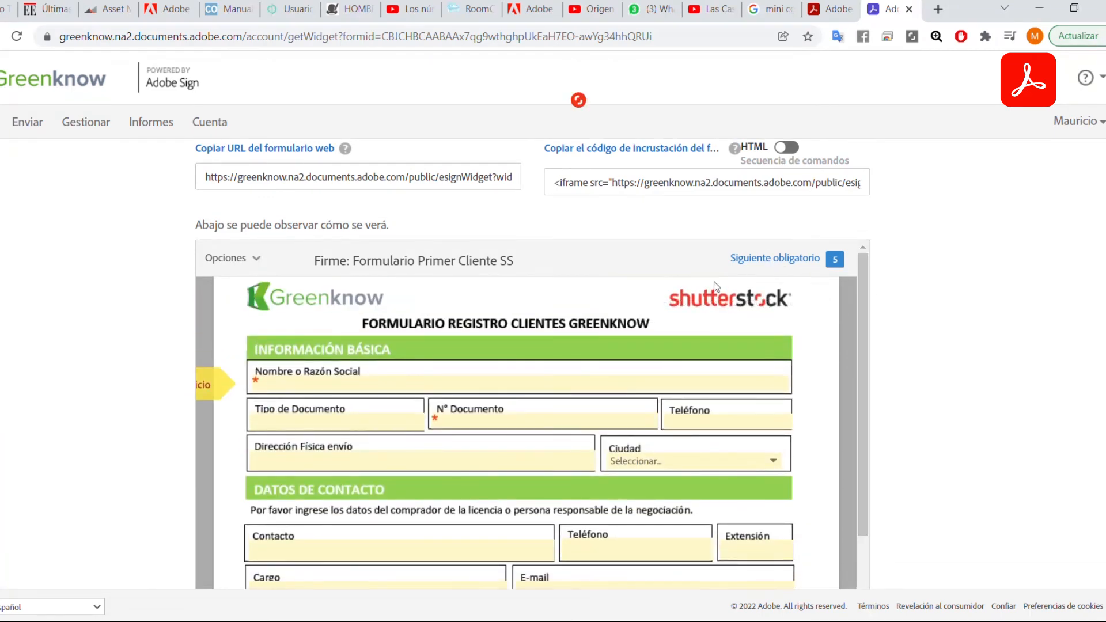
In the preview, enter test text in Nombre o Razón Social and a numeric document number in N° Documento.
{"action": "left_click", "coordinate": [769, 259]}
{"action": "type", "text": "dsfdsafasdfsa"}
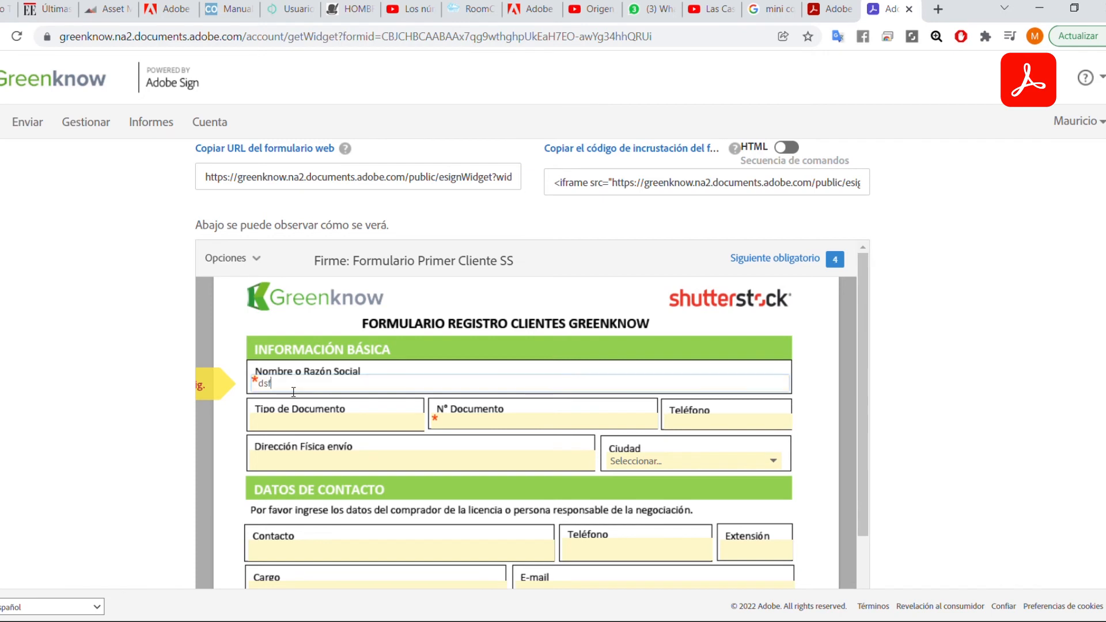
{"action": "left_click", "coordinate": [366, 420]}
{"action": "left_click", "coordinate": [440, 421]}
{"action": "type", "text": "dsfasfdas"}
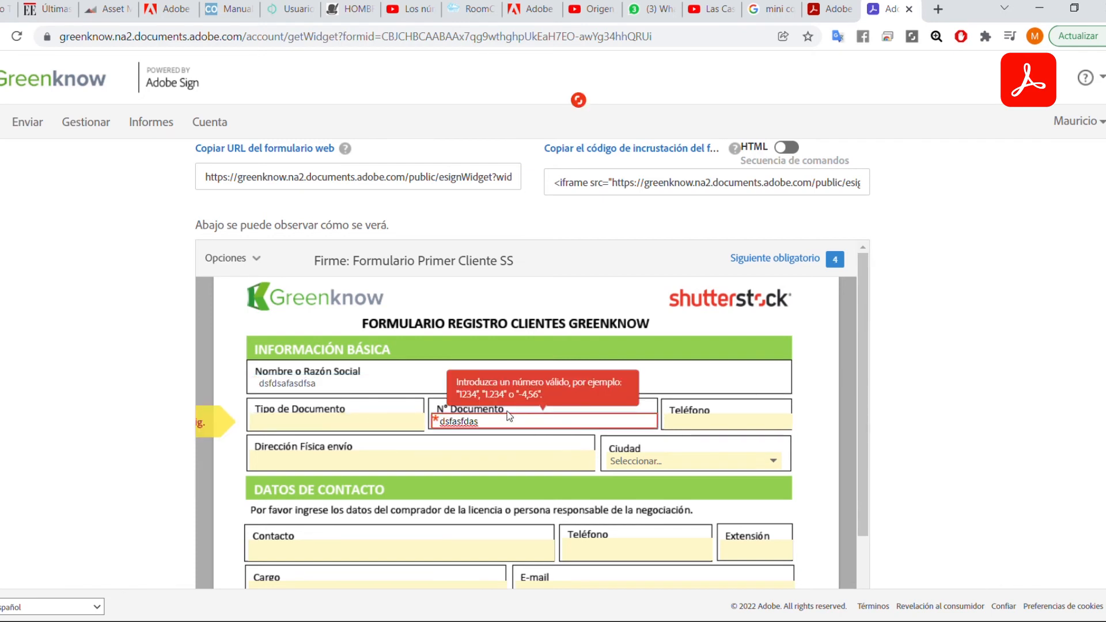
{"action": "left_click_drag", "start_coordinate": [501, 422], "coordinate": [426, 429]}
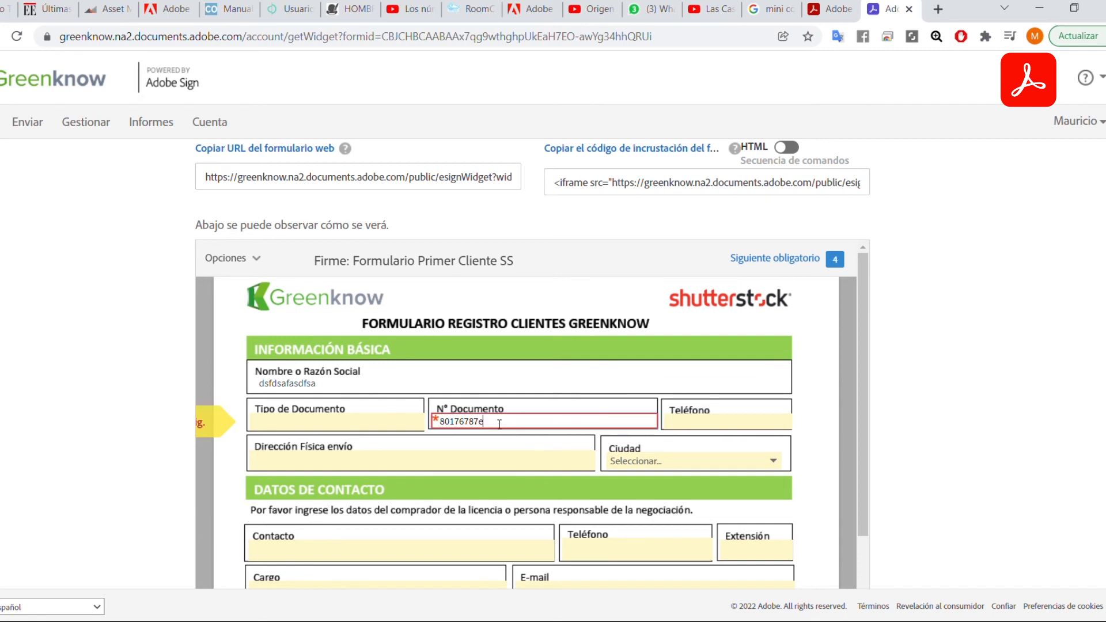
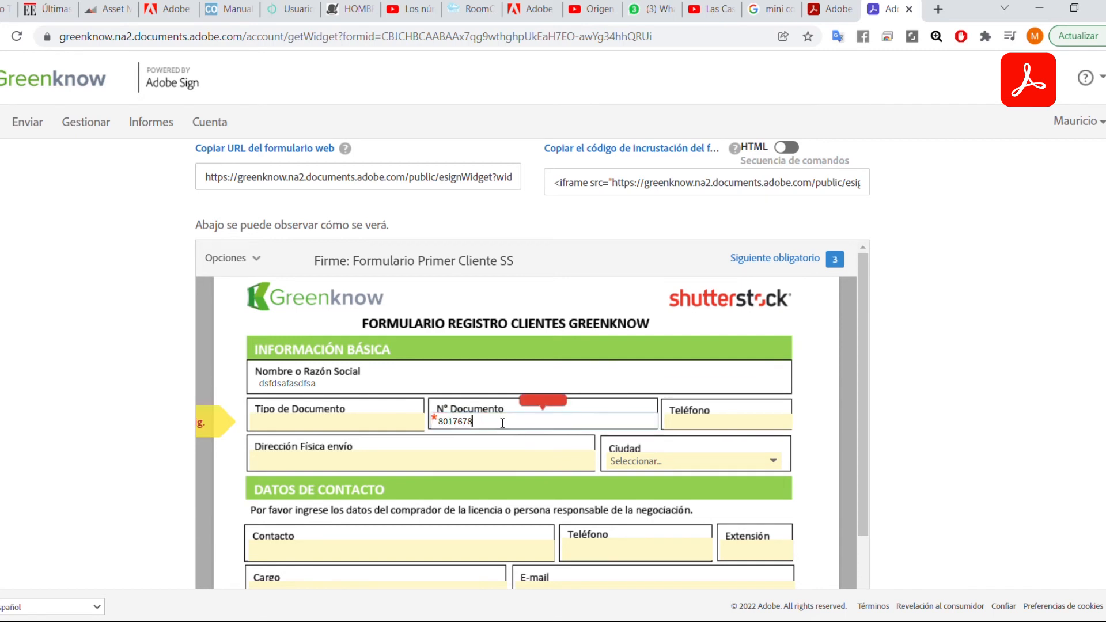
{"action": "left_click", "coordinate": [725, 450]}
Choose Bogotá in the Ciudad field.
{"action": "scroll", "coordinate": [760, 364], "scroll_direction": "down", "scroll_amount": 1}
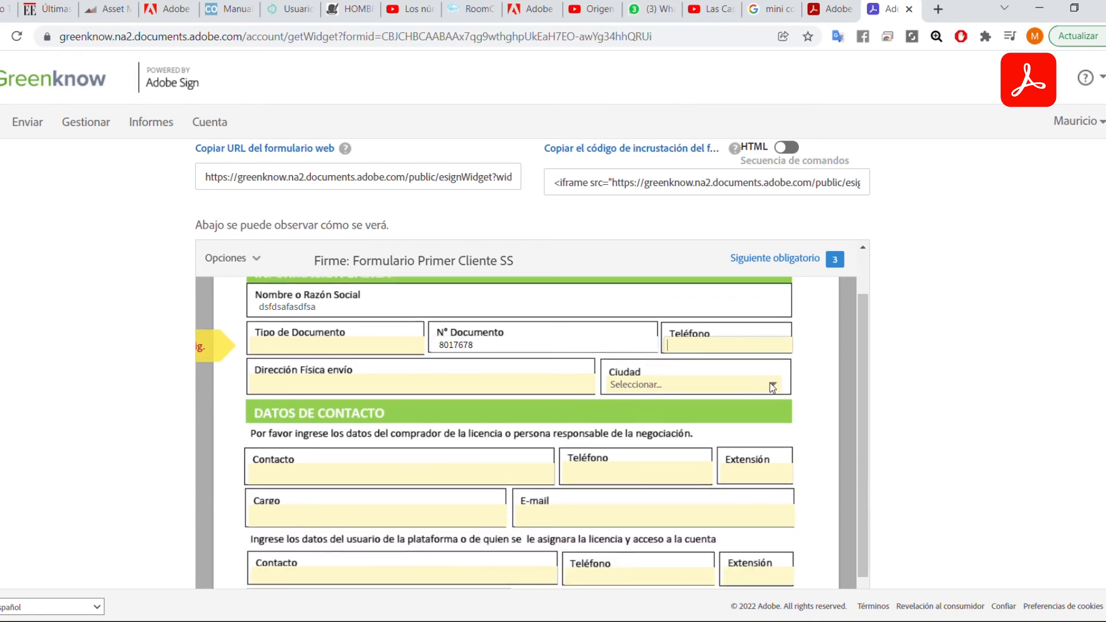
{"action": "key", "text": "b"}
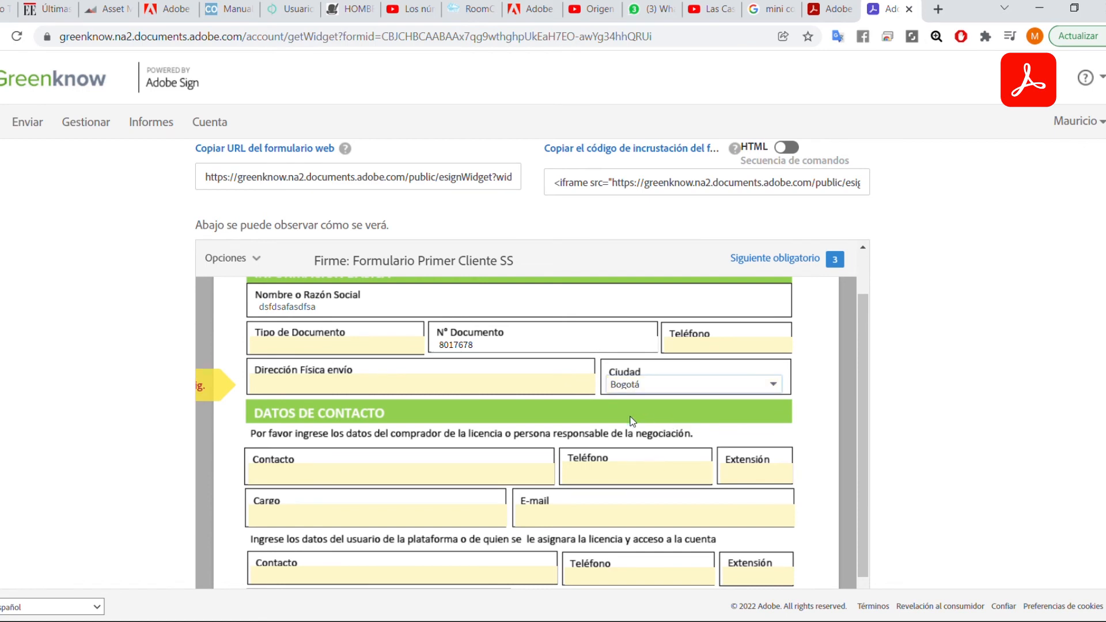
{"action": "scroll", "coordinate": [656, 456], "scroll_direction": "down", "scroll_amount": 2}
{"action": "scroll", "coordinate": [668, 455], "scroll_direction": "up", "scroll_amount": 2}
Fill the buyer's and user's E-mail fields, replacing the user's invalid text with a valid e-mail address.
{"action": "left_click", "coordinate": [610, 515]}
{"action": "type", "text": "fdsaf"}
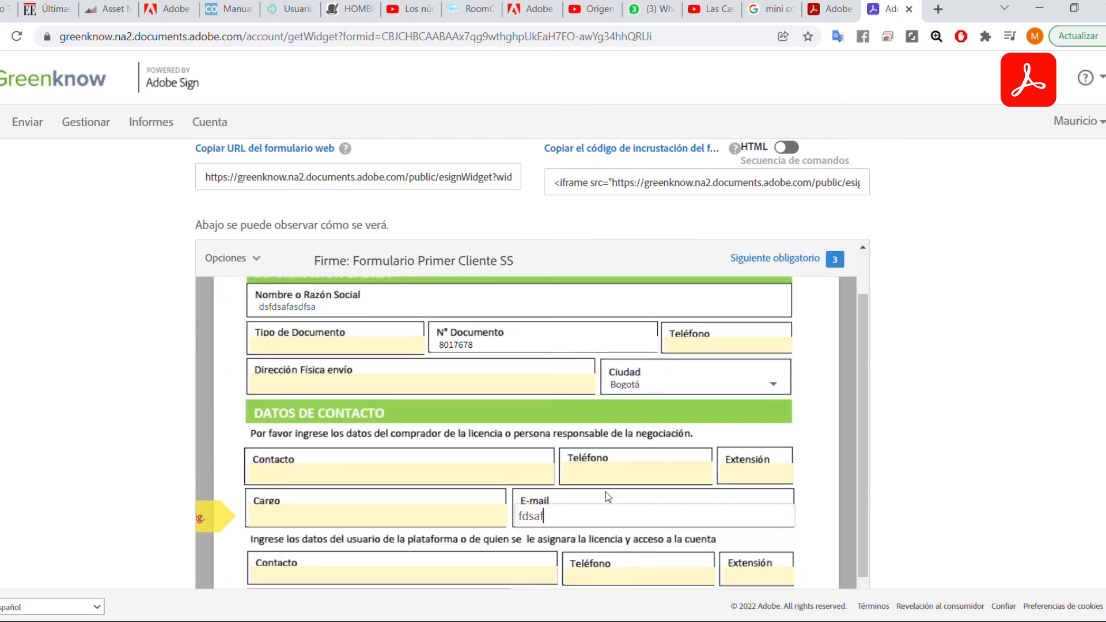
{"action": "key", "text": "Tab"}
{"action": "double_click", "coordinate": [580, 516]}
{"action": "scroll", "coordinate": [578, 410], "scroll_direction": "down", "scroll_amount": 2}
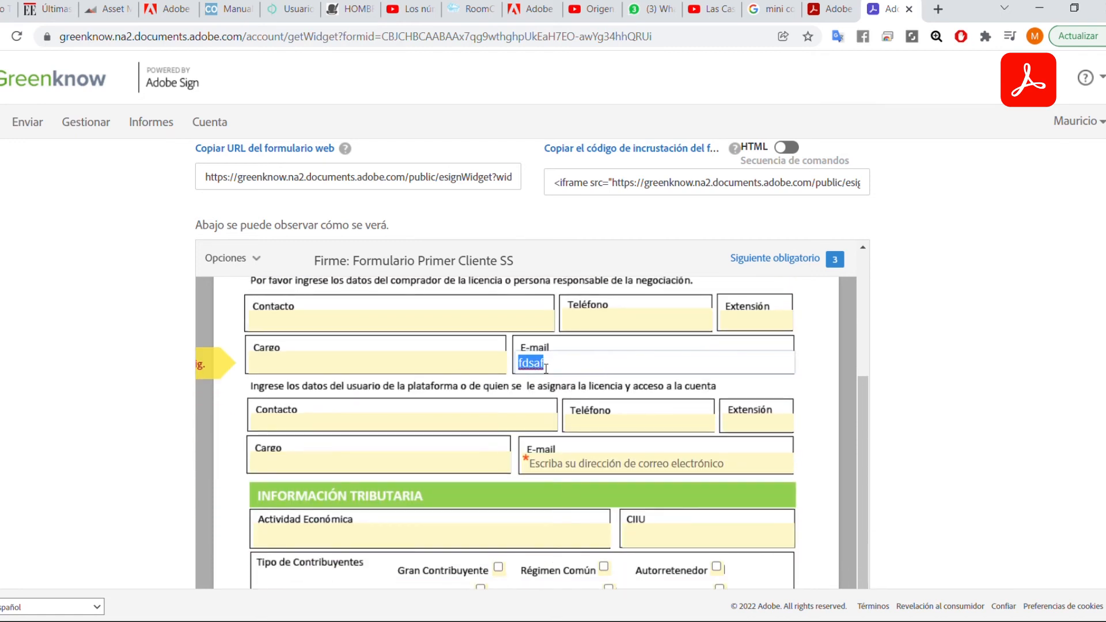
{"action": "scroll", "coordinate": [600, 429], "scroll_direction": "down", "scroll_amount": 1}
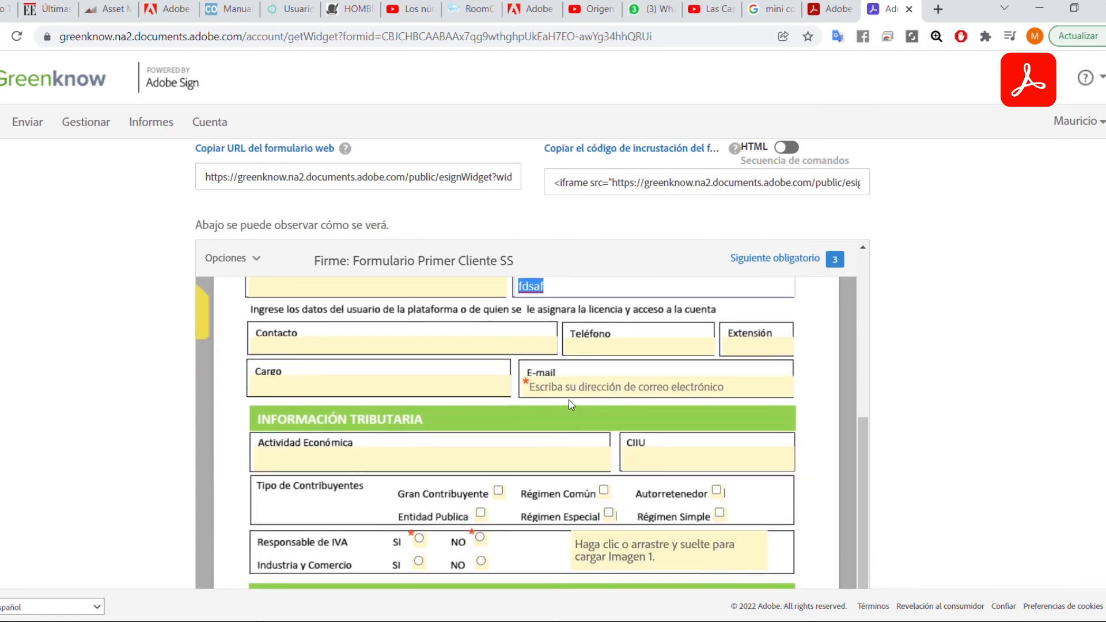
{"action": "left_click", "coordinate": [568, 394]}
{"action": "type", "text": "dsfsad"}
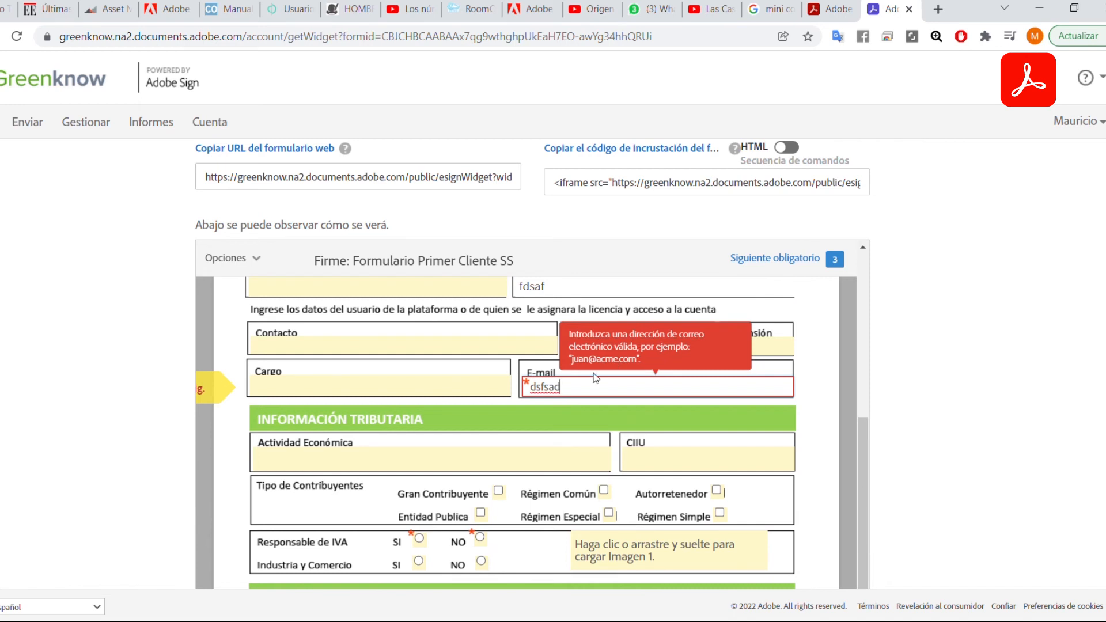
{"action": "scroll", "coordinate": [600, 416], "scroll_direction": "up", "scroll_amount": 1}
{"action": "double_click", "coordinate": [578, 466]}
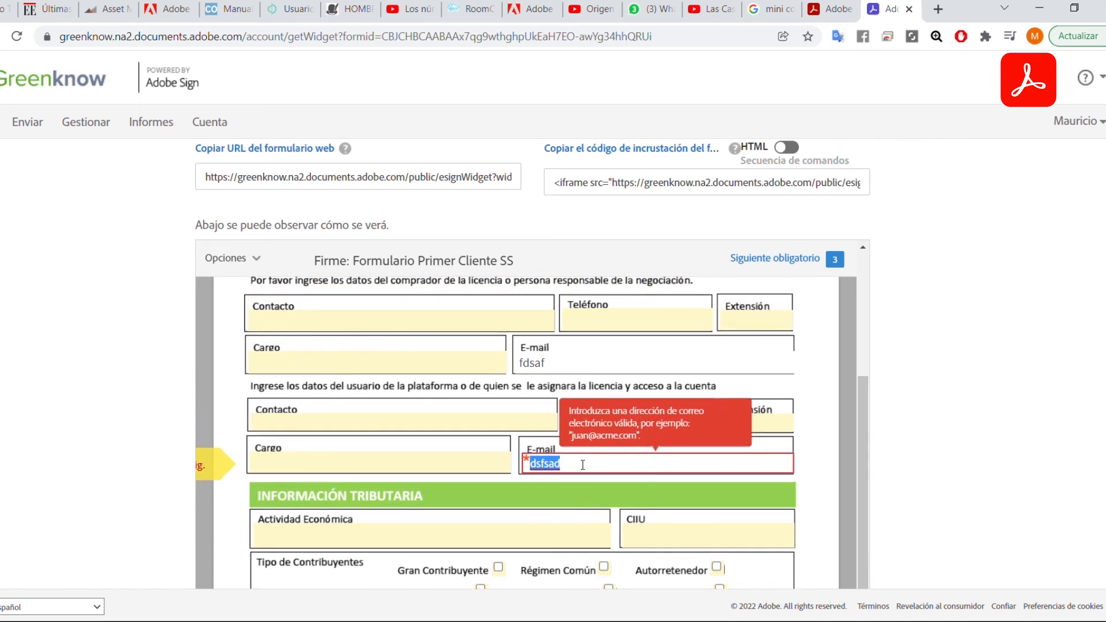
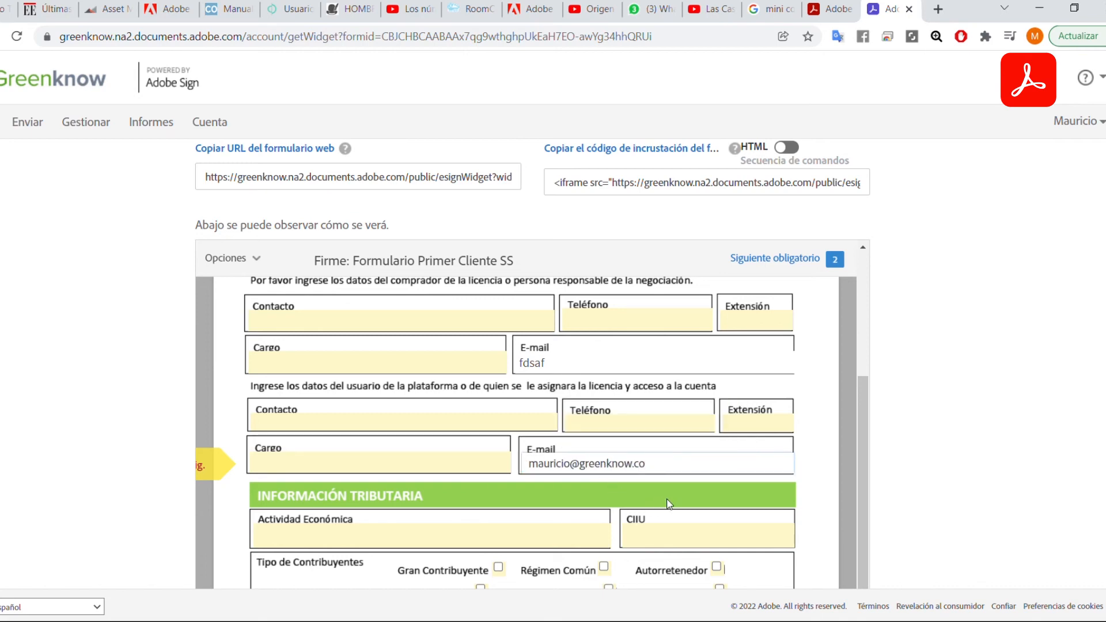
{"action": "scroll", "coordinate": [674, 495], "scroll_direction": "down", "scroll_amount": 5}
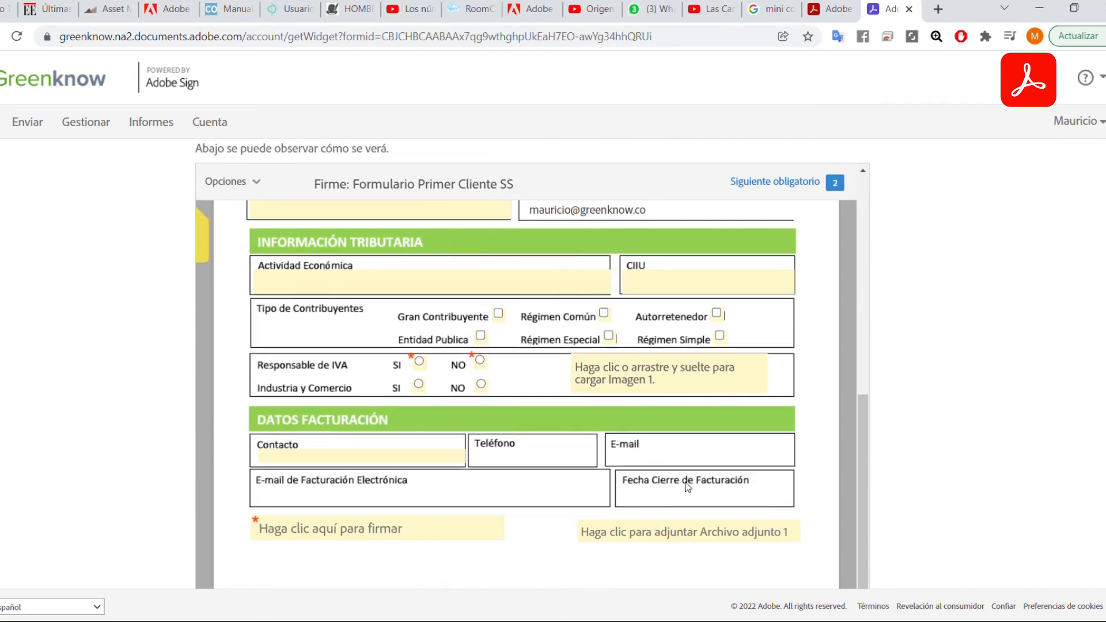
Answer SI for Responsable de IVA and leave both attachment fields empty by cancelling the file pickers.
{"action": "left_click", "coordinate": [419, 362]}
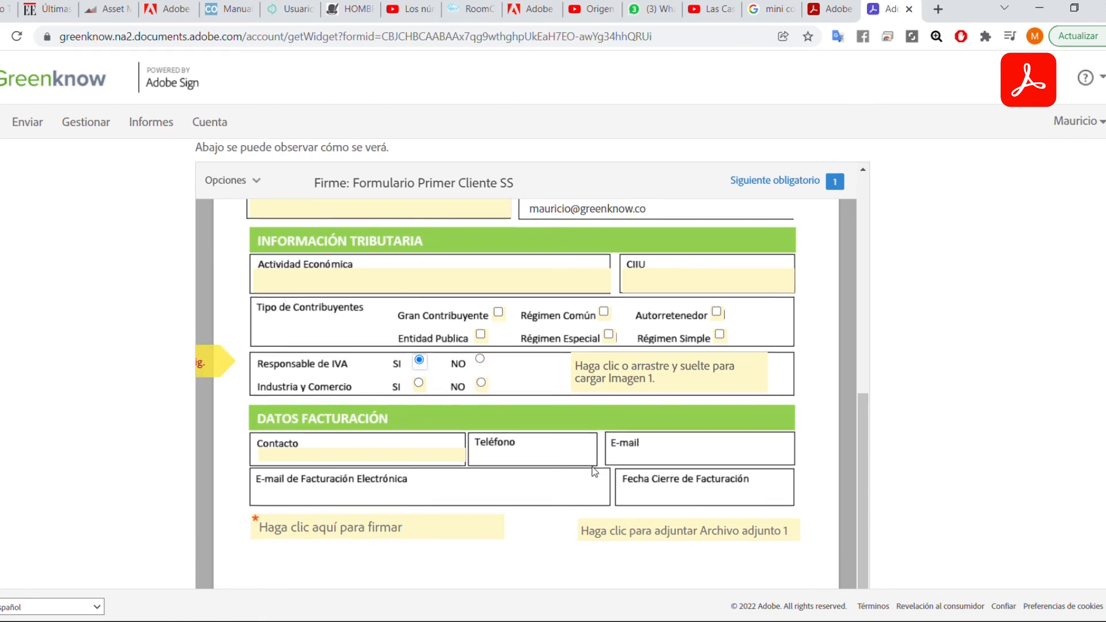
{"action": "scroll", "coordinate": [594, 471], "scroll_direction": "down", "scroll_amount": 2}
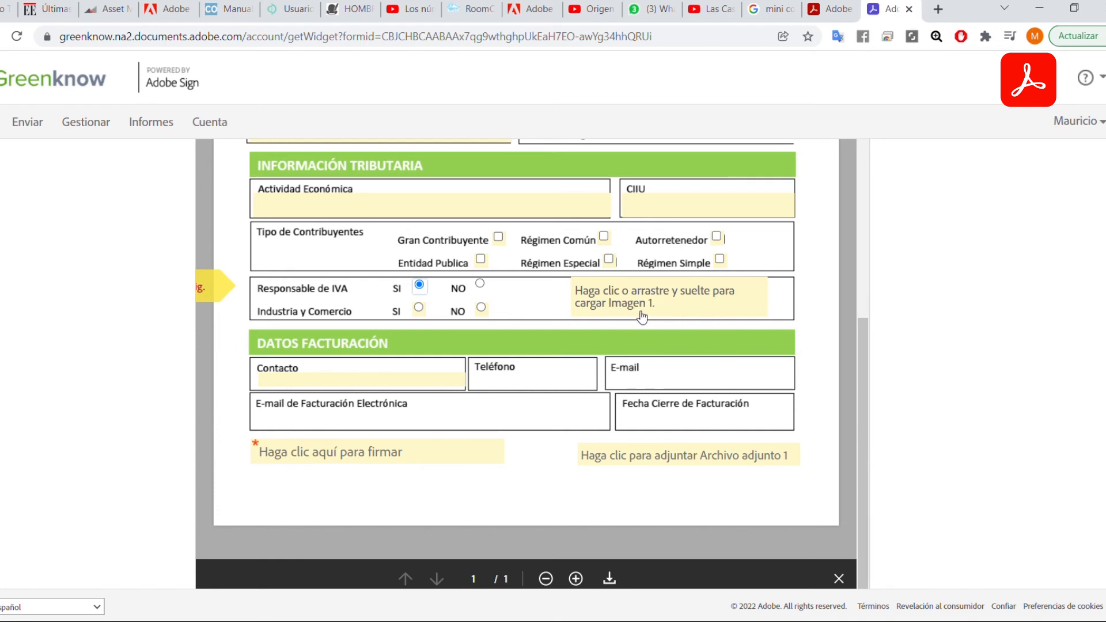
{"action": "left_click", "coordinate": [711, 458]}
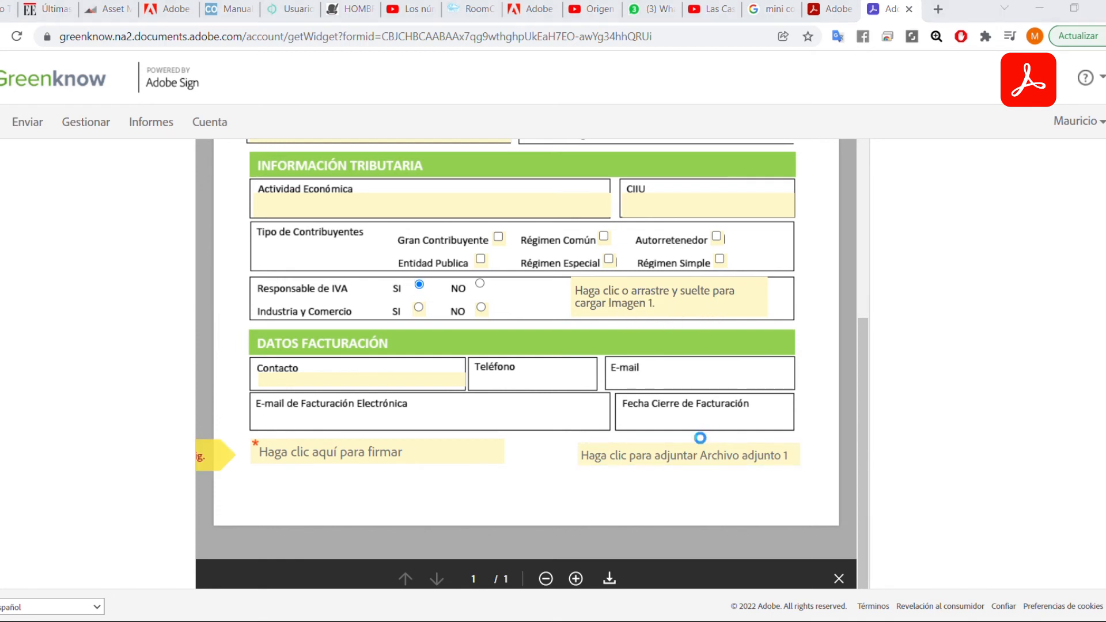
{"action": "left_click", "coordinate": [788, 588]}
{"action": "left_click", "coordinate": [673, 303]}
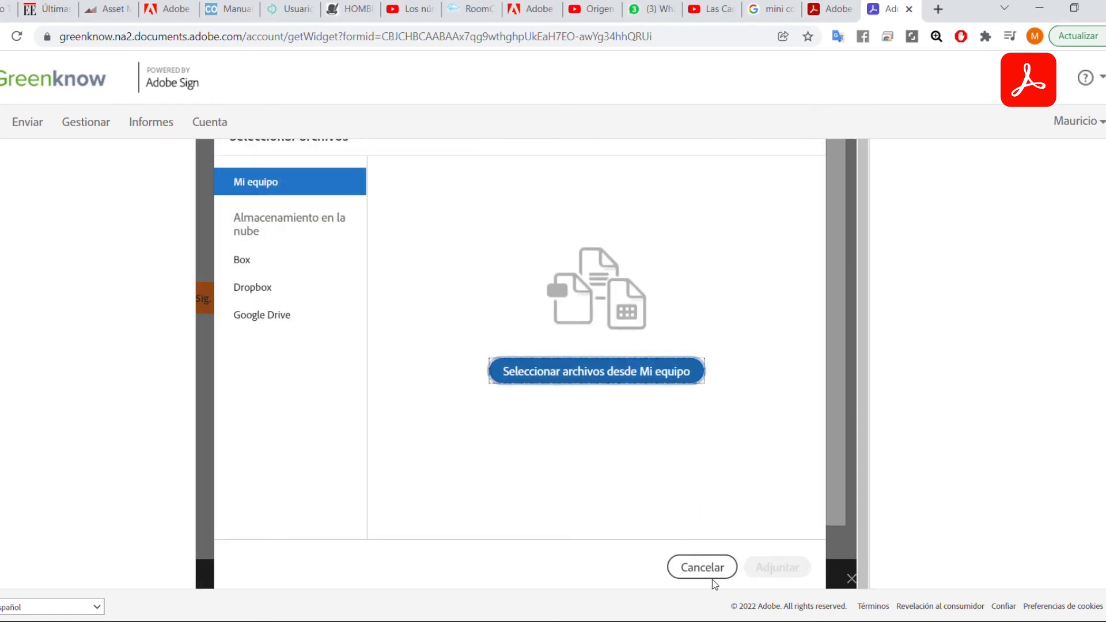
{"action": "left_click", "coordinate": [717, 570]}
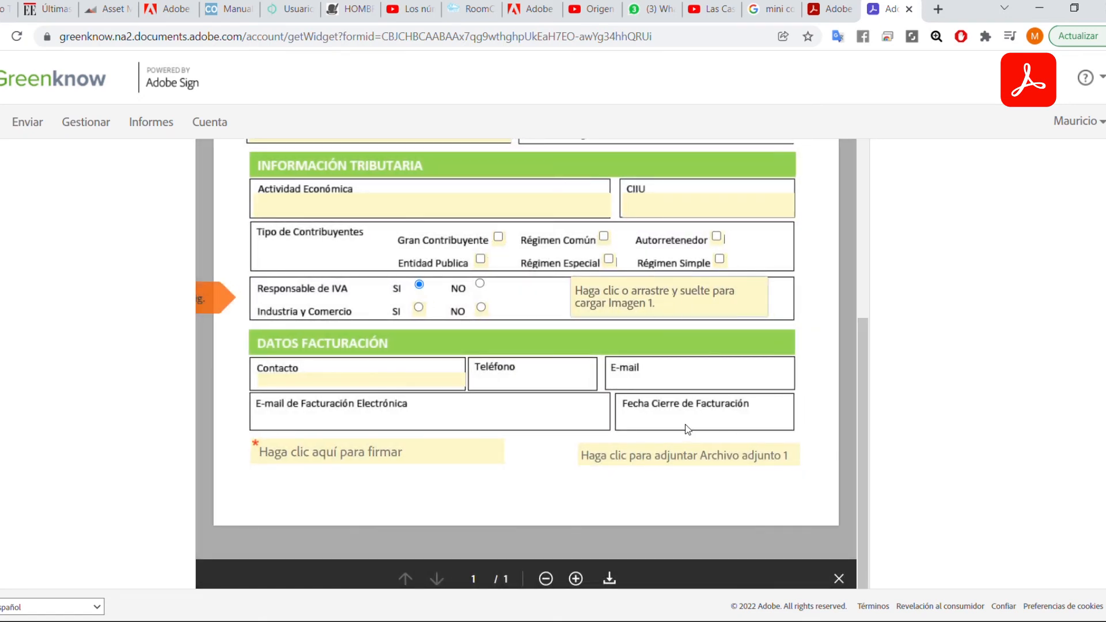
Apply a typed-name signature in the required Firma field.
{"action": "left_click", "coordinate": [344, 463]}
{"action": "left_click", "coordinate": [345, 468]}
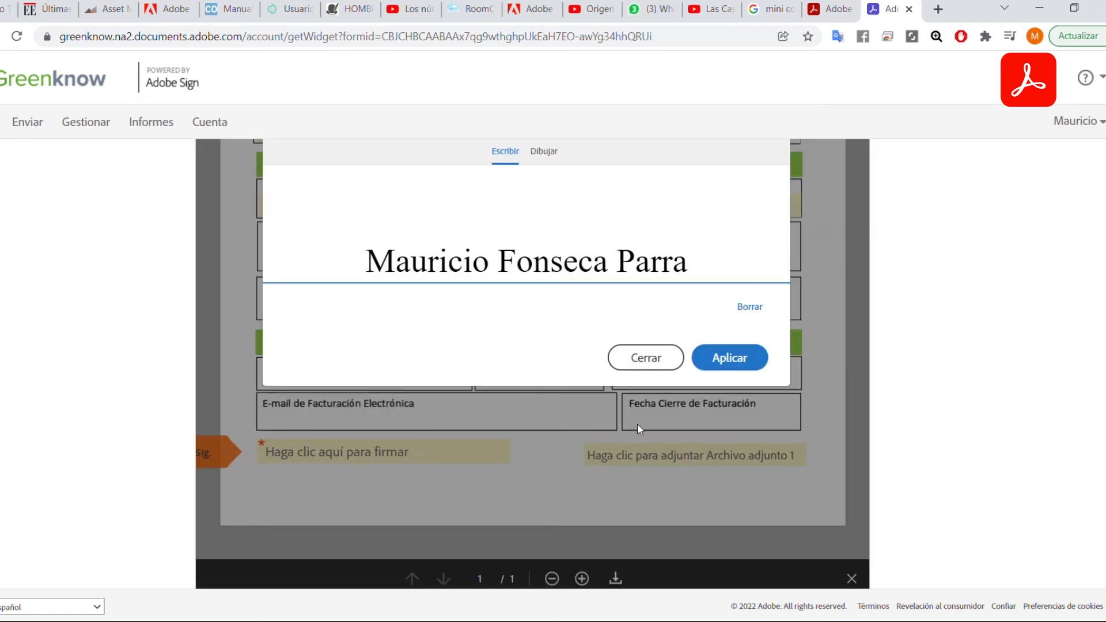
{"action": "left_click", "coordinate": [547, 223]}
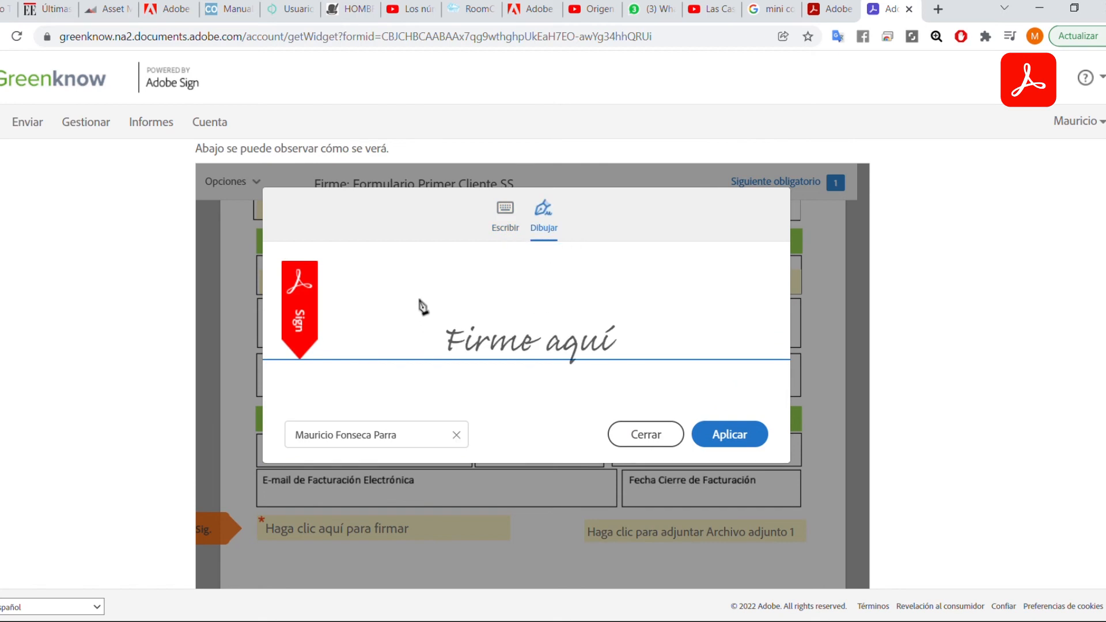
{"action": "mouse_move", "coordinate": [420, 303]}
{"action": "left_mouse_down"}
{"action": "mouse_move", "coordinate": [466, 288]}
{"action": "mouse_move", "coordinate": [647, 308]}
{"action": "mouse_move", "coordinate": [633, 315]}
{"action": "left_mouse_up"}
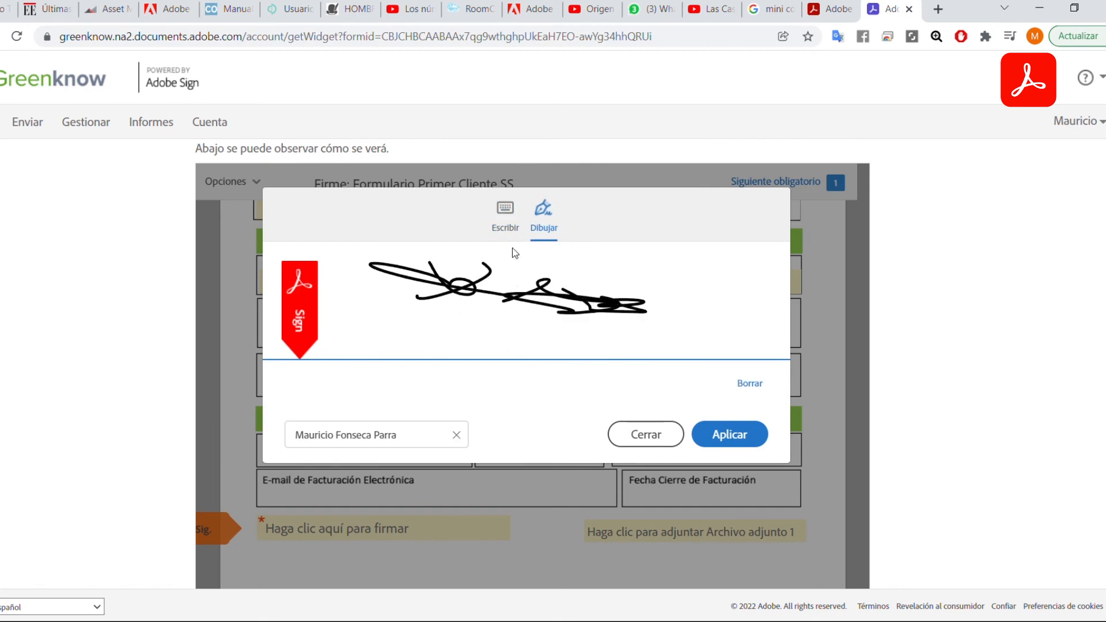
{"action": "left_click", "coordinate": [505, 214]}
{"action": "left_click", "coordinate": [748, 436]}
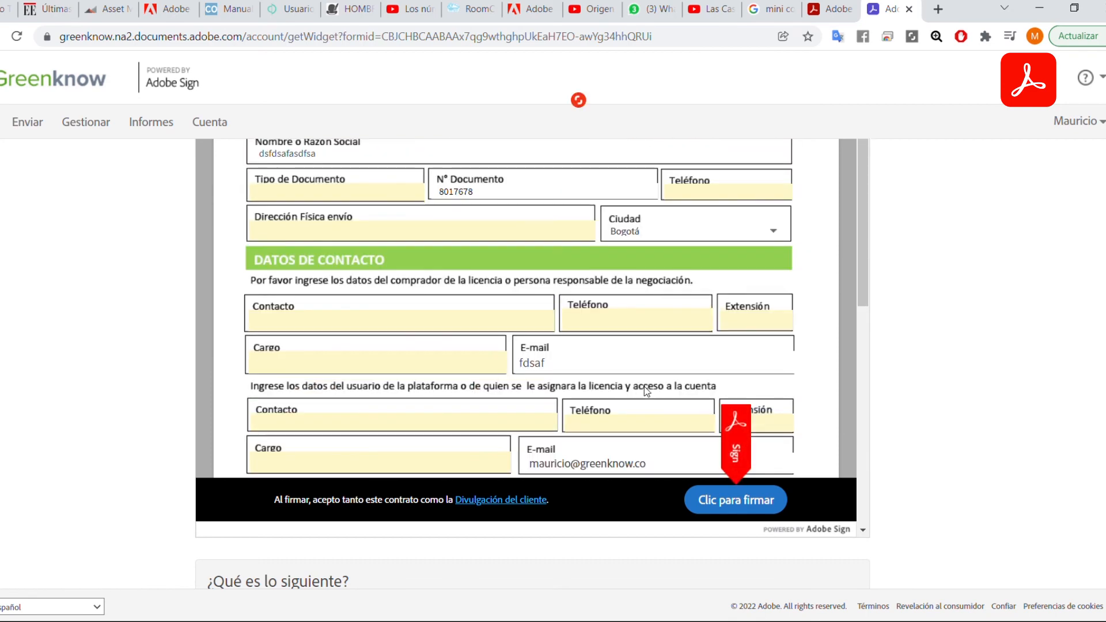
{"action": "scroll", "coordinate": [663, 384], "scroll_direction": "up", "scroll_amount": 3}
{"action": "scroll", "coordinate": [712, 374], "scroll_direction": "down", "scroll_amount": 10}
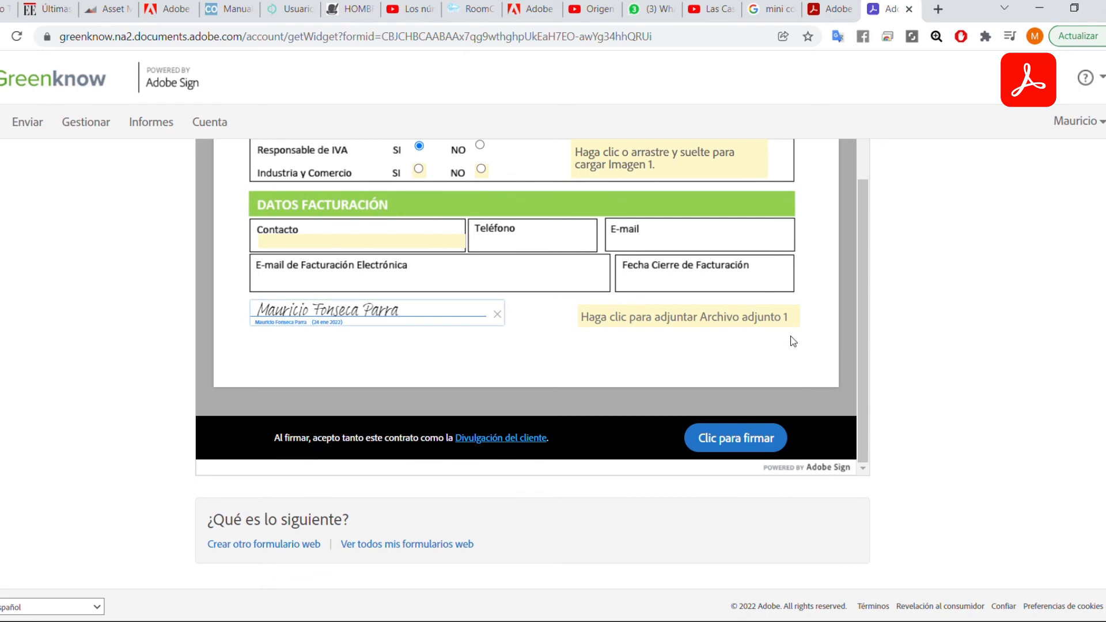
{"action": "scroll", "coordinate": [933, 376], "scroll_direction": "up", "scroll_amount": 5}
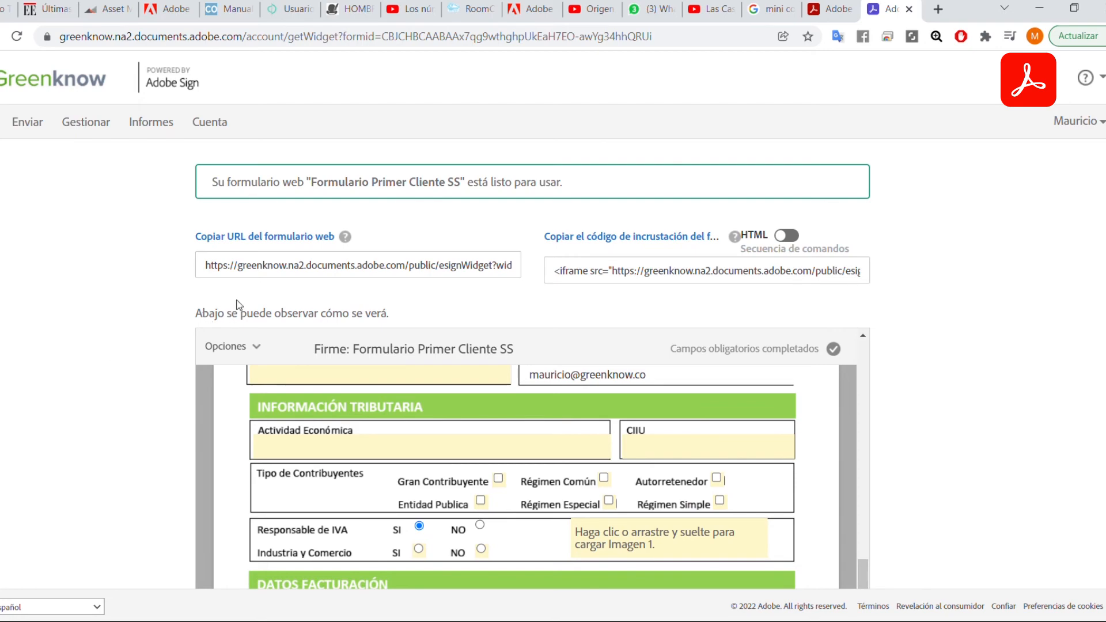
{"action": "scroll", "coordinate": [749, 478], "scroll_direction": "down", "scroll_amount": 5}
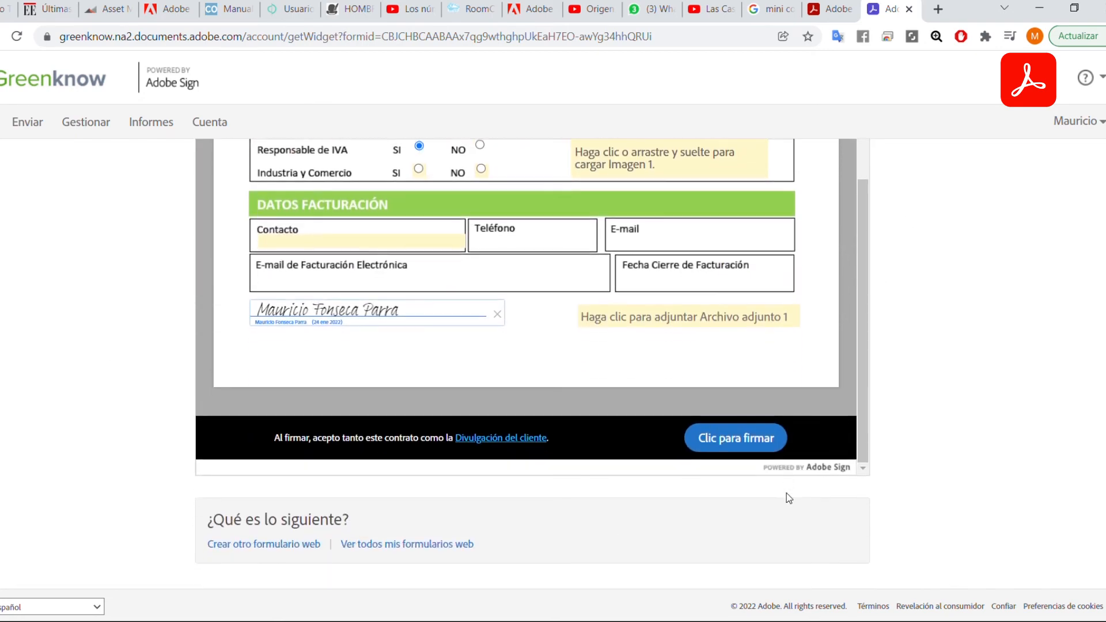
{"action": "scroll", "coordinate": [769, 491], "scroll_direction": "up", "scroll_amount": 1}
Copy the public URL of 'Formulario Primer Cliente SS', then its iframe embed code.
{"action": "scroll", "coordinate": [759, 475], "scroll_direction": "up", "scroll_amount": 10}
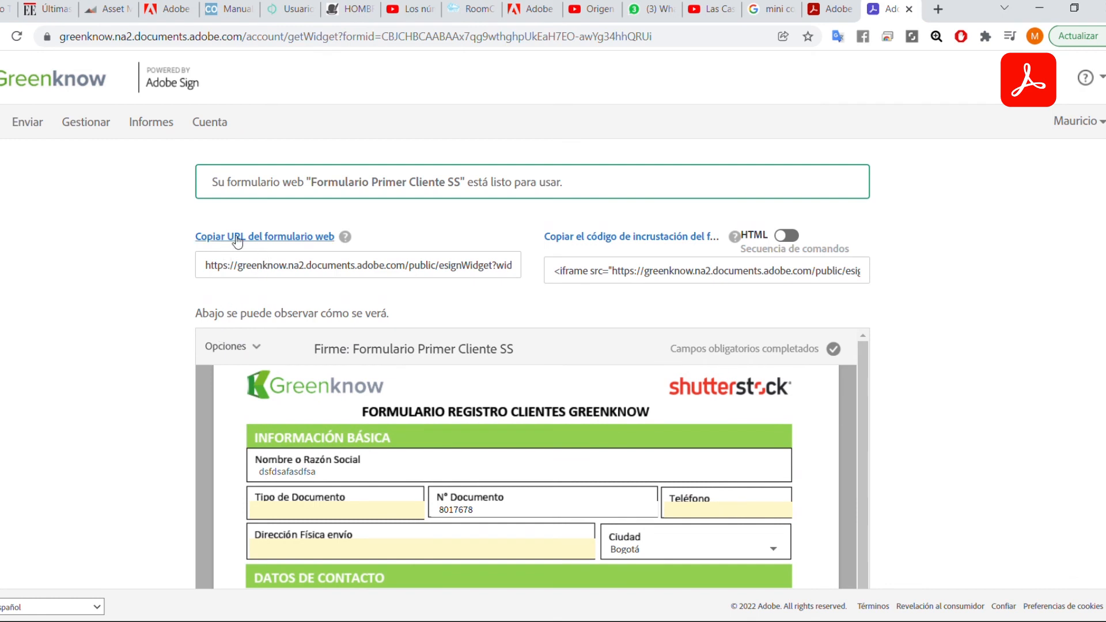
{"action": "left_click", "coordinate": [290, 242]}
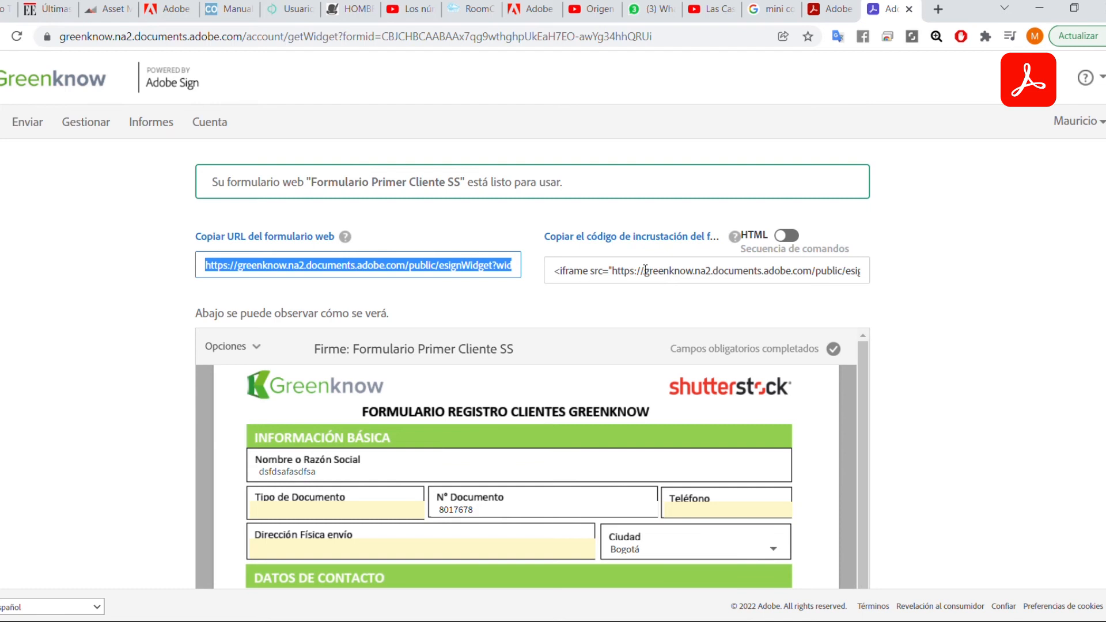
{"action": "left_click", "coordinate": [625, 243]}
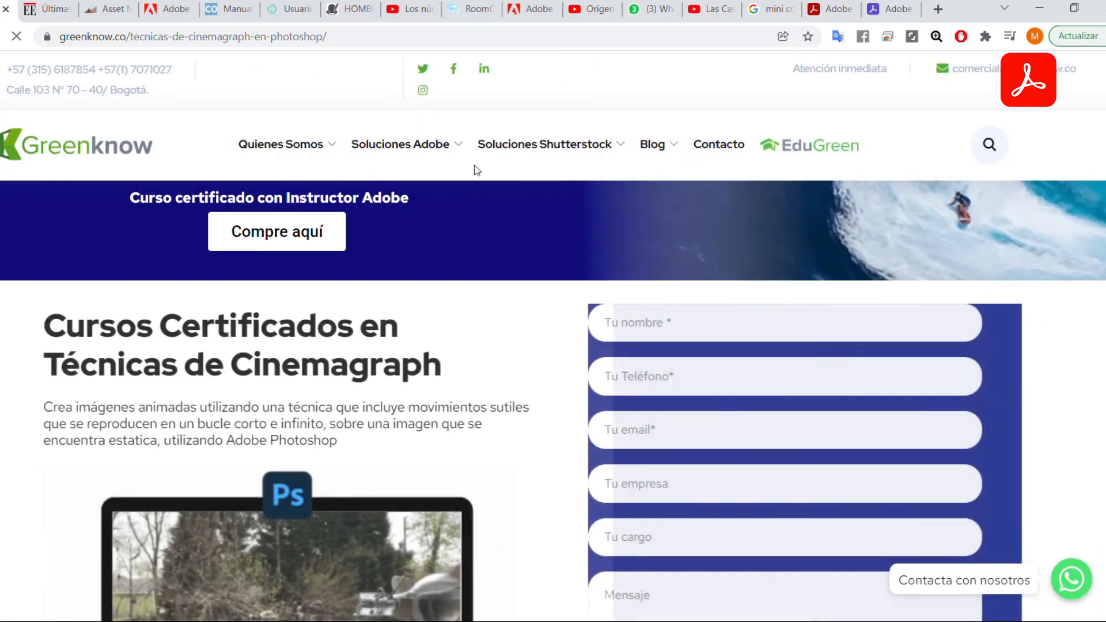
On the Greenknow site, open 'Formulario Primera Compra Adobe' under Soluciones Adobe and scroll through the embedded form.
{"action": "mouse_move", "coordinate": [412, 148]}
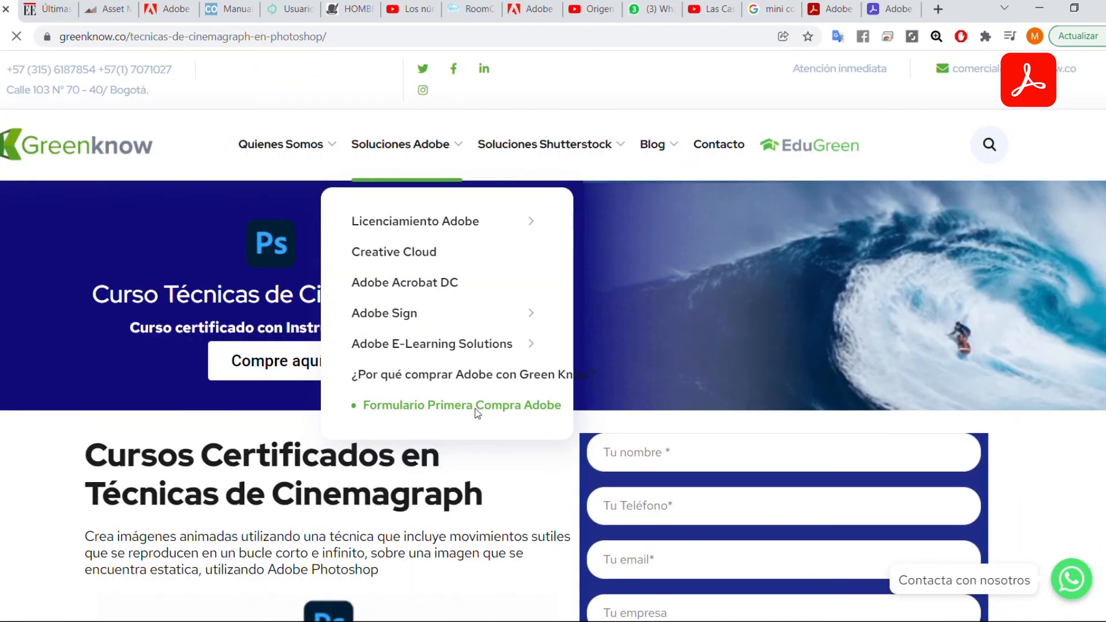
{"action": "left_click", "coordinate": [480, 413]}
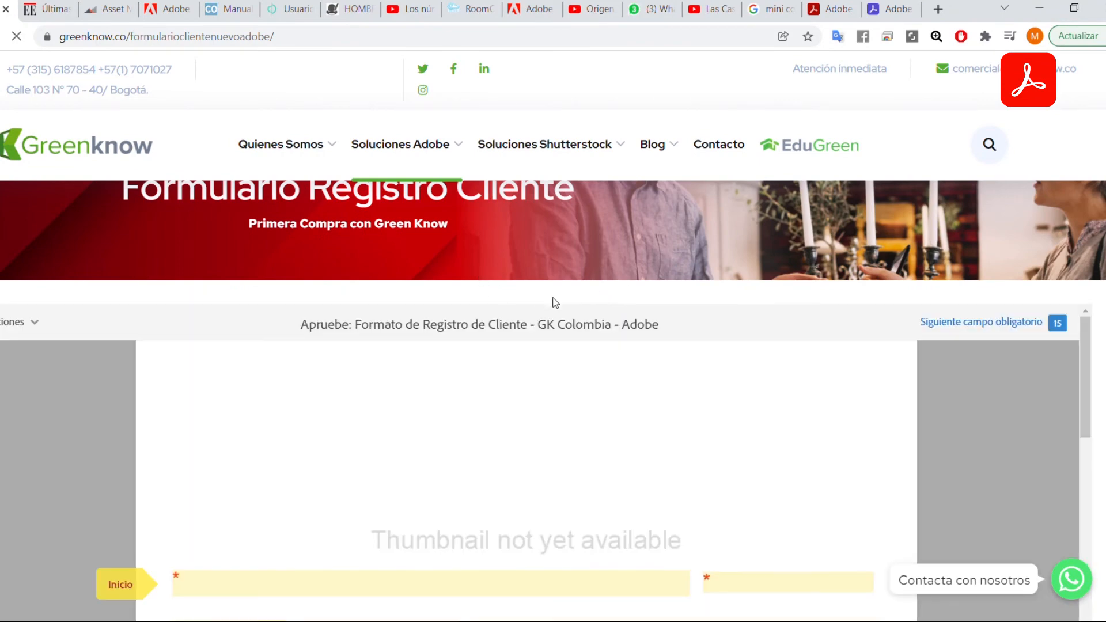
{"action": "scroll", "coordinate": [697, 373], "scroll_direction": "down", "scroll_amount": 1}
{"action": "scroll", "coordinate": [704, 387], "scroll_direction": "down", "scroll_amount": 4}
{"action": "scroll", "coordinate": [947, 445], "scroll_direction": "up", "scroll_amount": 4}
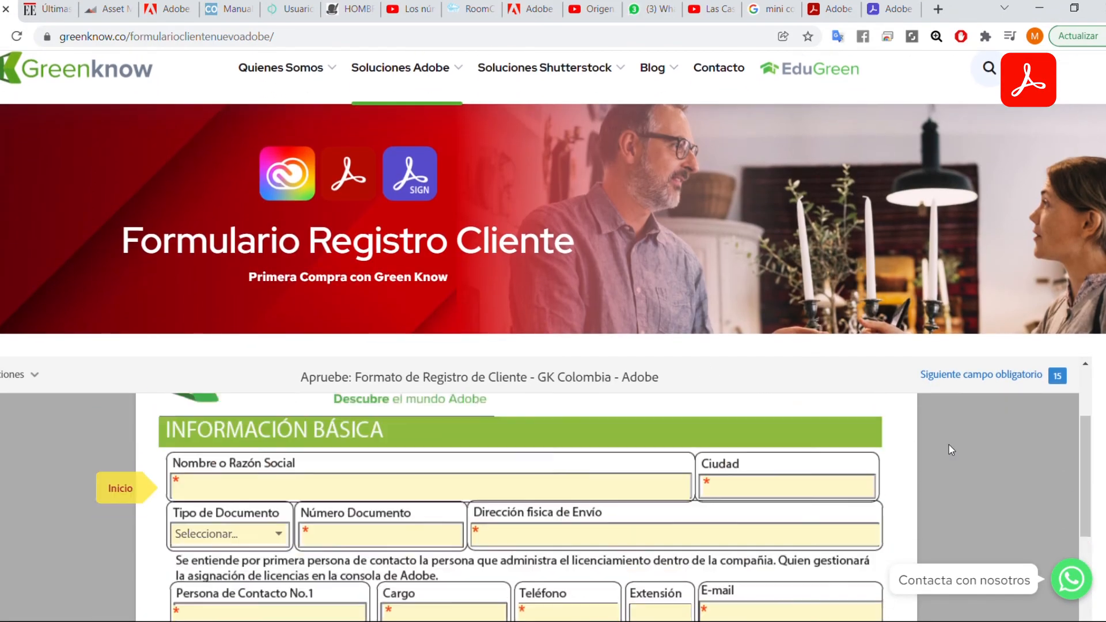
{"action": "scroll", "coordinate": [789, 449], "scroll_direction": "down", "scroll_amount": 3}
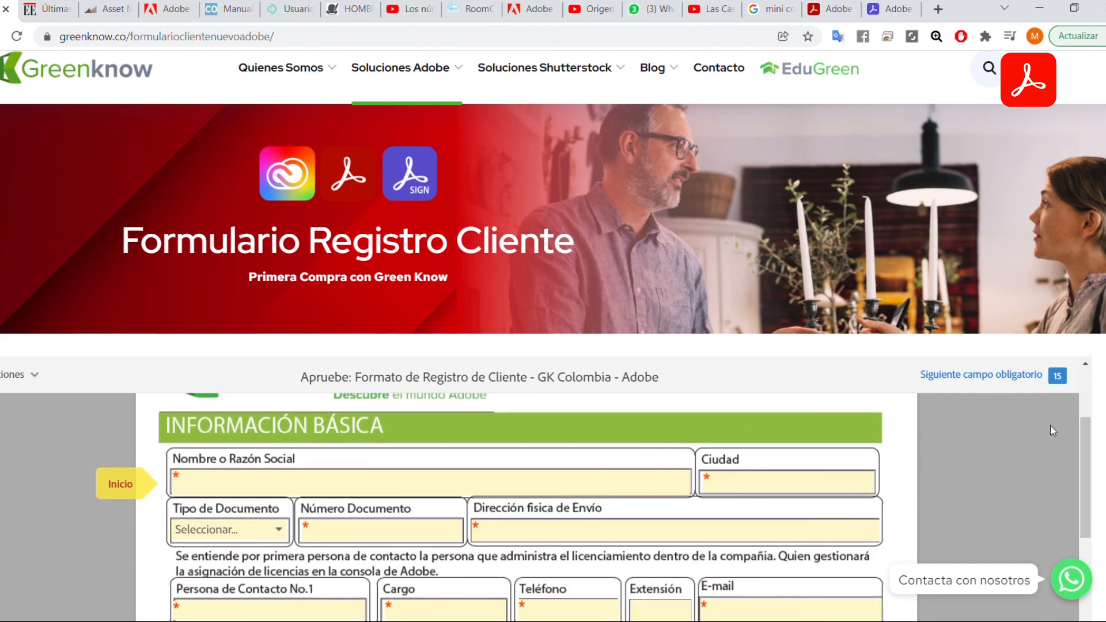
{"action": "scroll", "coordinate": [743, 271], "scroll_direction": "down", "scroll_amount": 10}
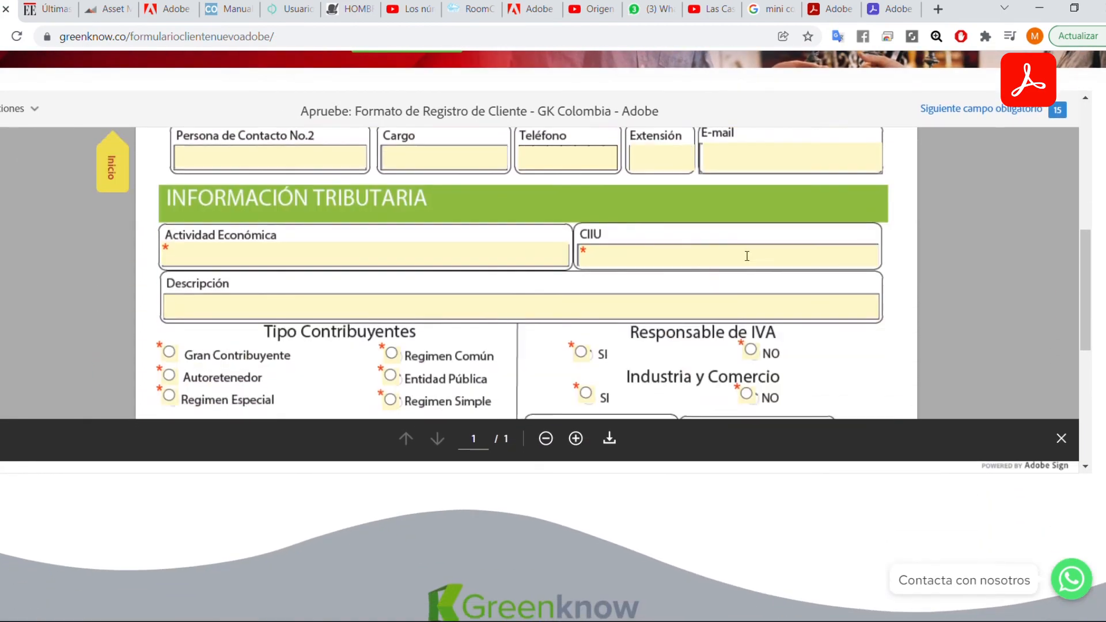
{"action": "scroll", "coordinate": [742, 272], "scroll_direction": "down", "scroll_amount": 2}
{"action": "scroll", "coordinate": [737, 265], "scroll_direction": "up", "scroll_amount": 3}
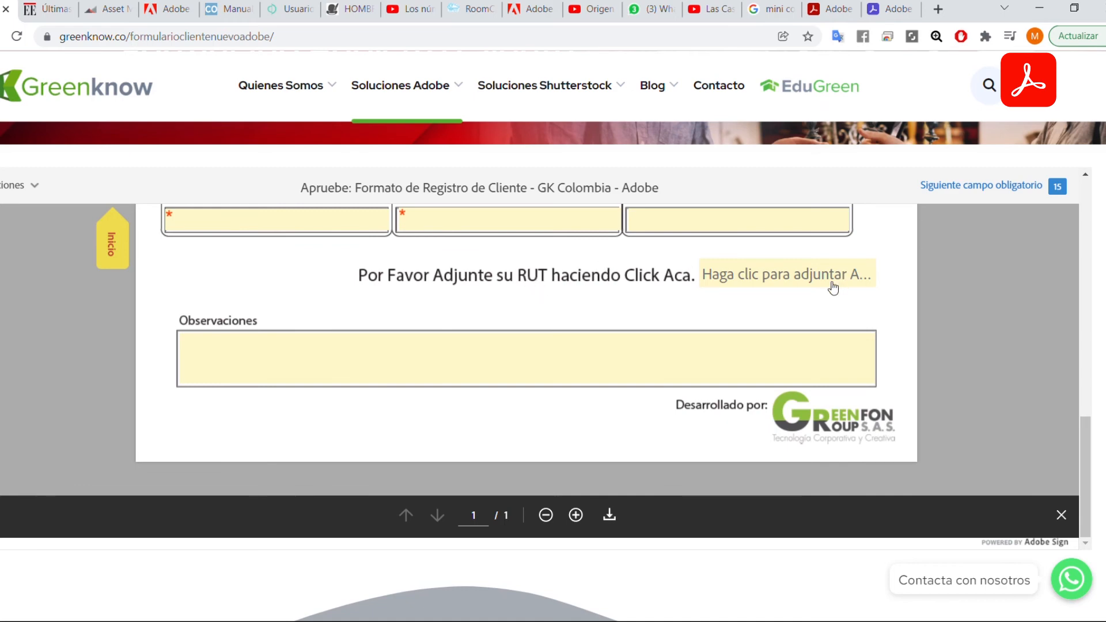
{"action": "scroll", "coordinate": [772, 333], "scroll_direction": "up", "scroll_amount": 12}
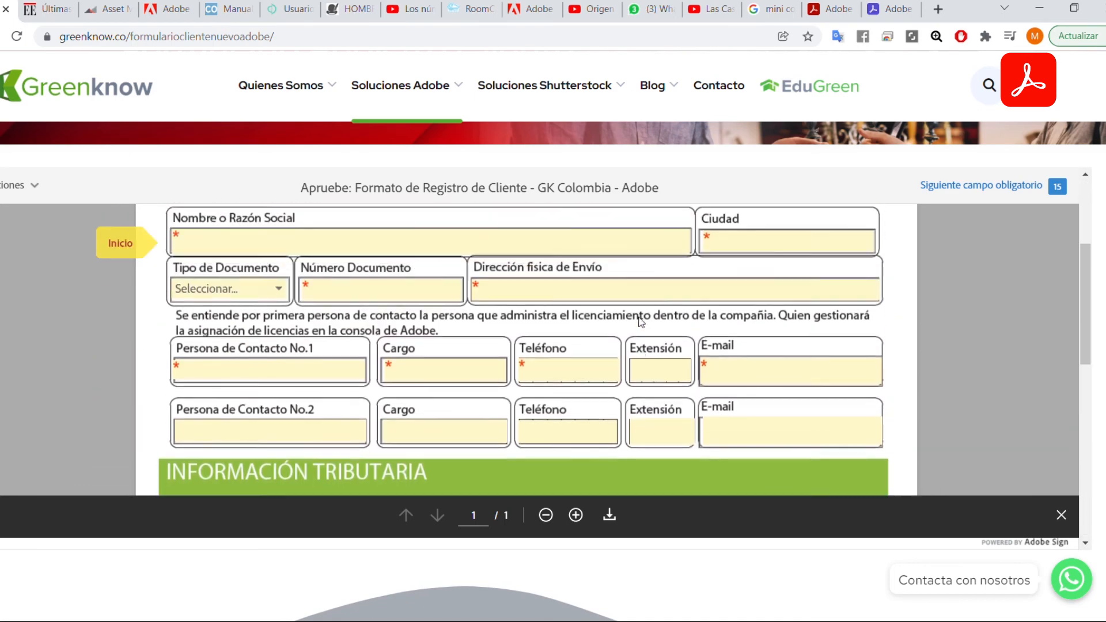
{"action": "scroll", "coordinate": [641, 322], "scroll_direction": "up", "scroll_amount": 1}
{"action": "scroll", "coordinate": [666, 333], "scroll_direction": "down", "scroll_amount": 10}
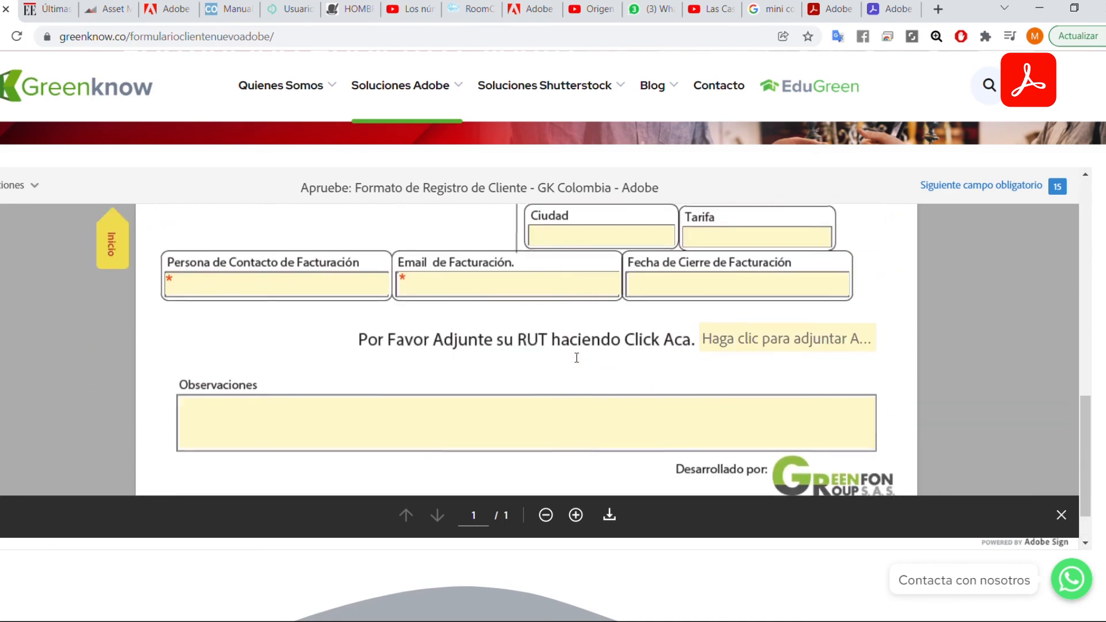
{"action": "scroll", "coordinate": [576, 358], "scroll_direction": "down", "scroll_amount": 3}
{"action": "scroll", "coordinate": [731, 362], "scroll_direction": "up", "scroll_amount": 8}
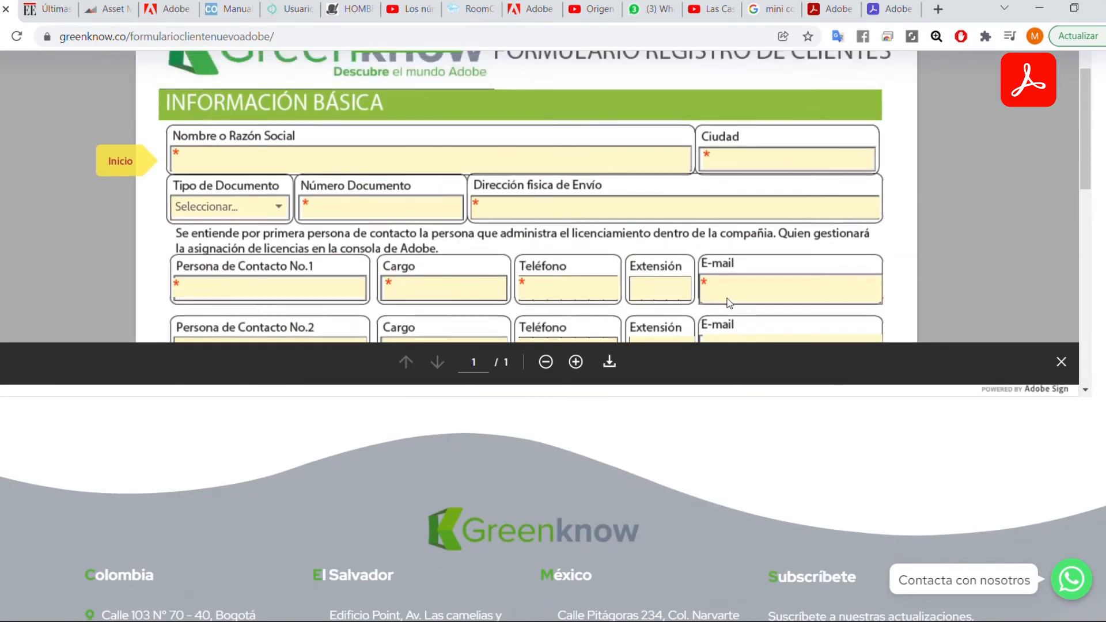
{"action": "scroll", "coordinate": [729, 304], "scroll_direction": "up", "scroll_amount": 10}
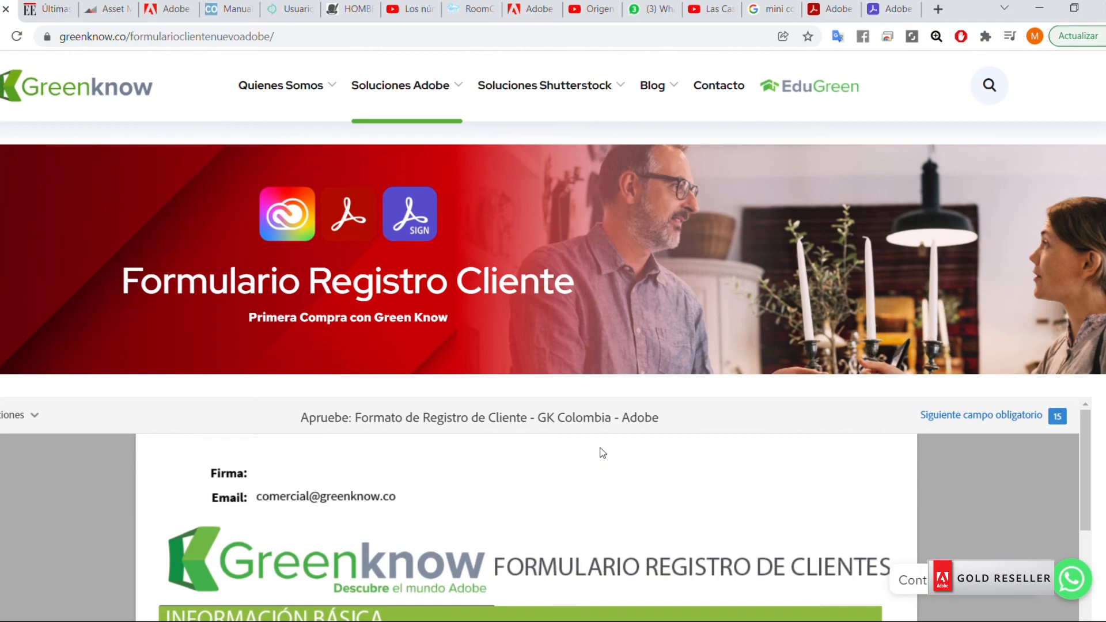
{"action": "scroll", "coordinate": [684, 374], "scroll_direction": "down", "scroll_amount": 3}
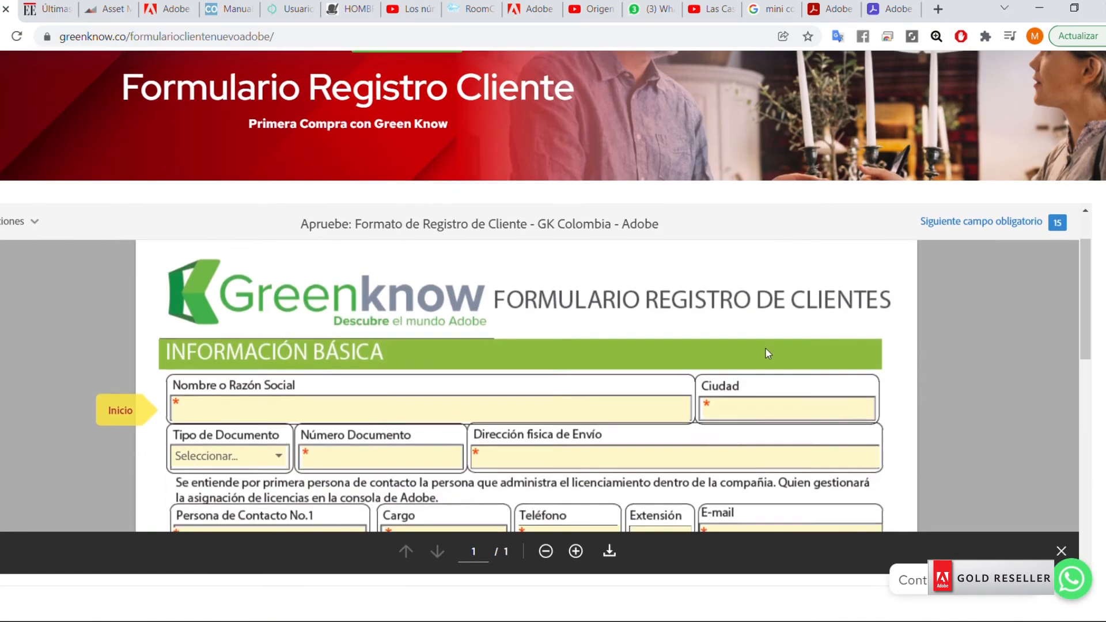
{"action": "scroll", "coordinate": [620, 339], "scroll_direction": "down", "scroll_amount": 3}
{"action": "scroll", "coordinate": [564, 340], "scroll_direction": "up", "scroll_amount": 3}
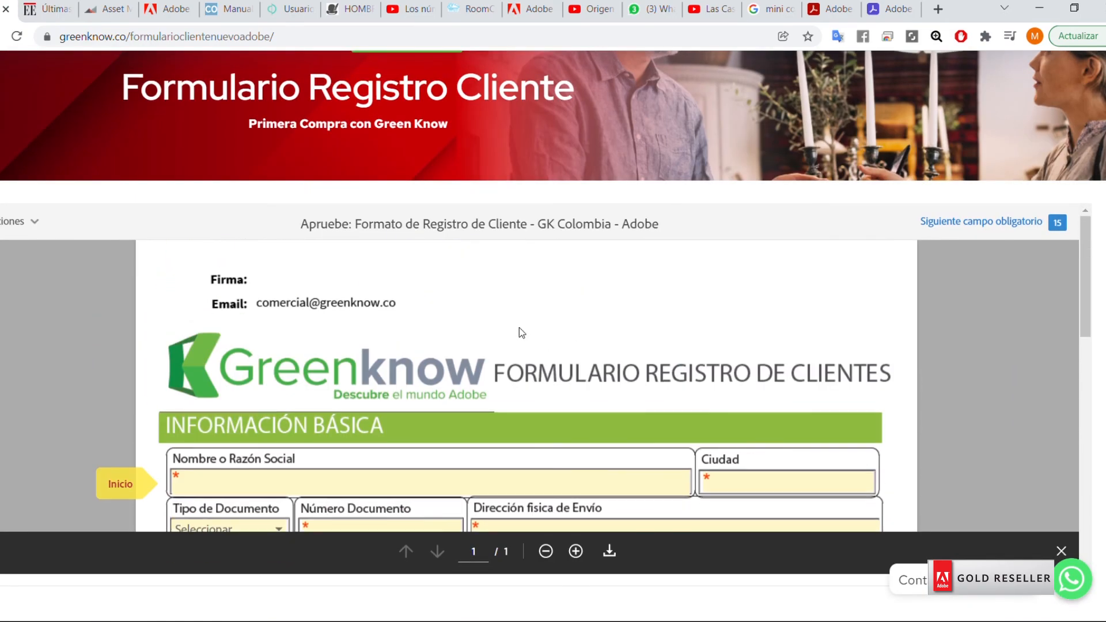
{"action": "scroll", "coordinate": [517, 325], "scroll_direction": "up", "scroll_amount": 3}
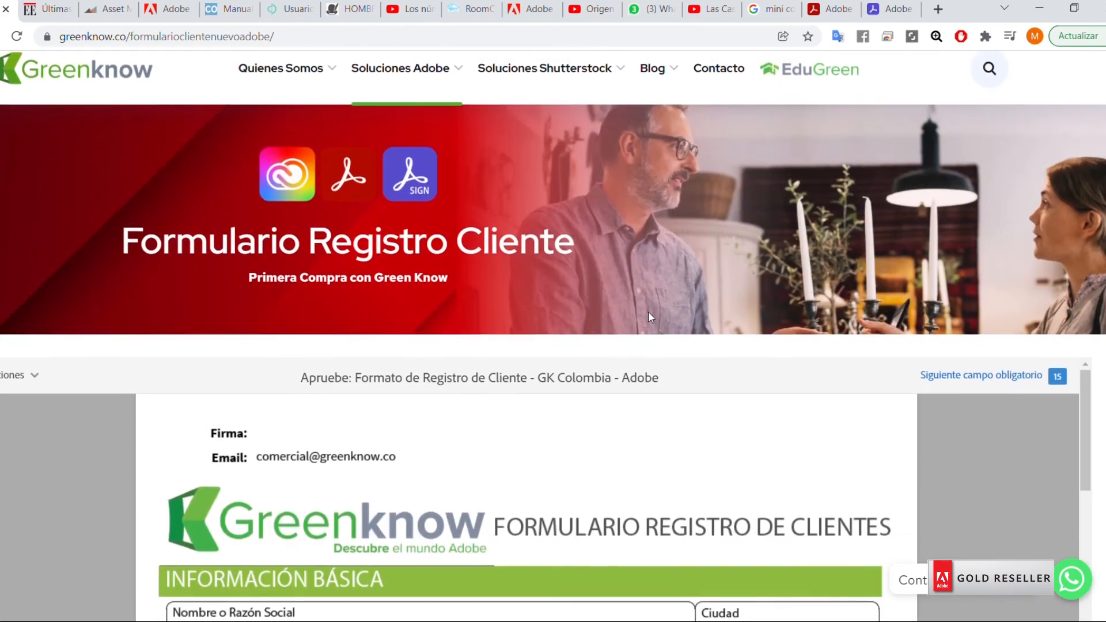
{"action": "scroll", "coordinate": [624, 314], "scroll_direction": "up", "scroll_amount": 1}
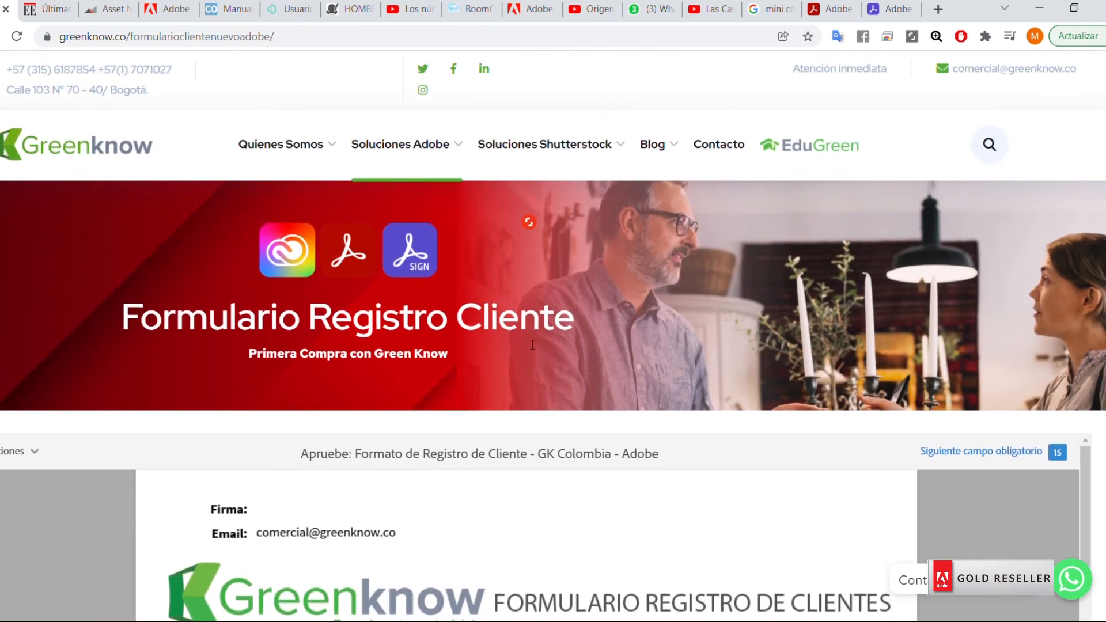
{"action": "scroll", "coordinate": [665, 402], "scroll_direction": "down", "scroll_amount": 2}
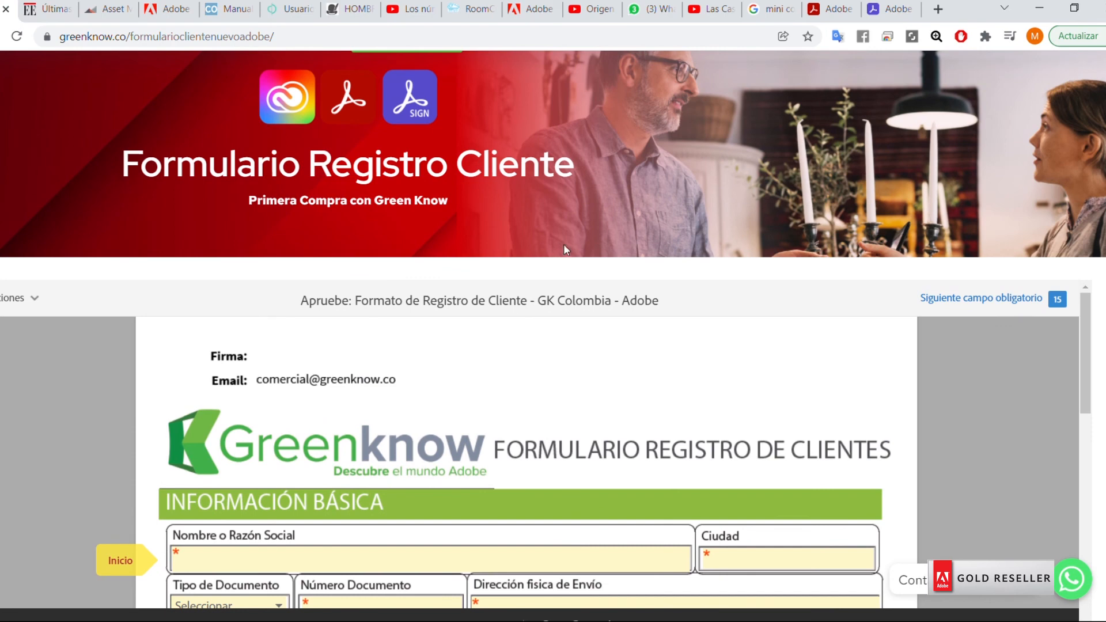
{"action": "scroll", "coordinate": [566, 249], "scroll_direction": "up", "scroll_amount": 3}
{"action": "left_click", "coordinate": [895, 9]}
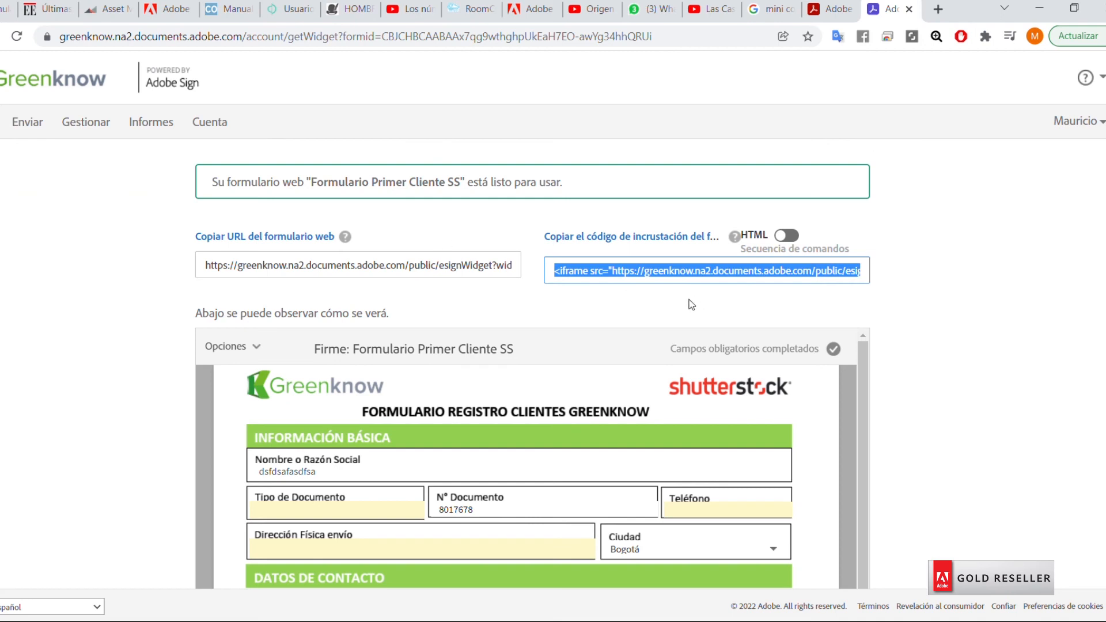
{"action": "scroll", "coordinate": [651, 354], "scroll_direction": "down", "scroll_amount": 4}
{"action": "scroll", "coordinate": [553, 420], "scroll_direction": "up", "scroll_amount": 3}
{"action": "scroll", "coordinate": [633, 422], "scroll_direction": "down", "scroll_amount": 5}
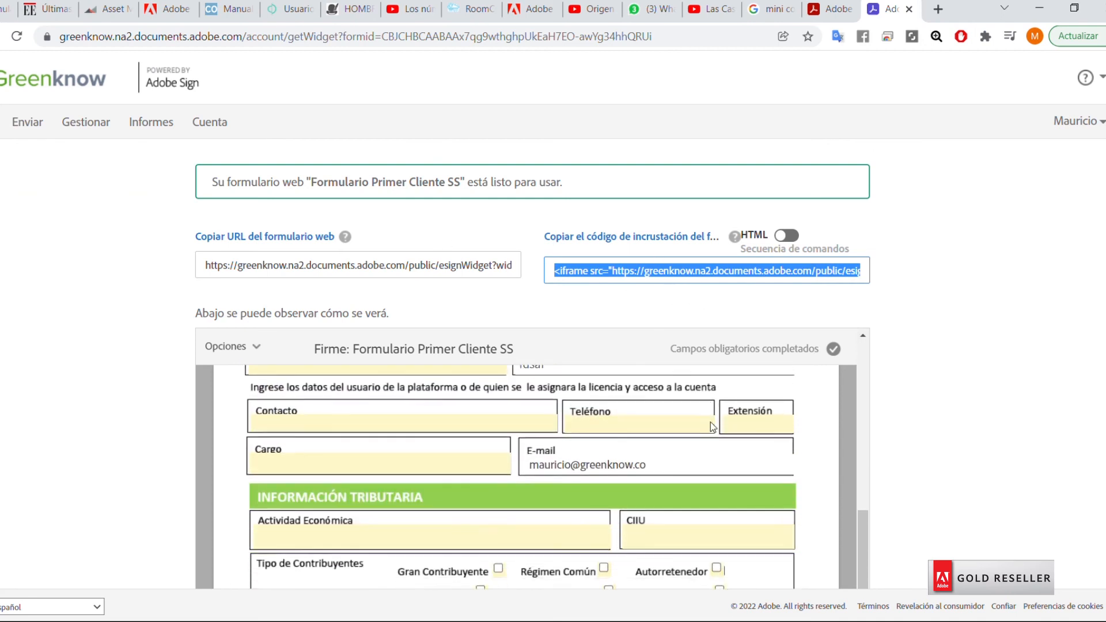
{"action": "scroll", "coordinate": [615, 424], "scroll_direction": "down", "scroll_amount": 1}
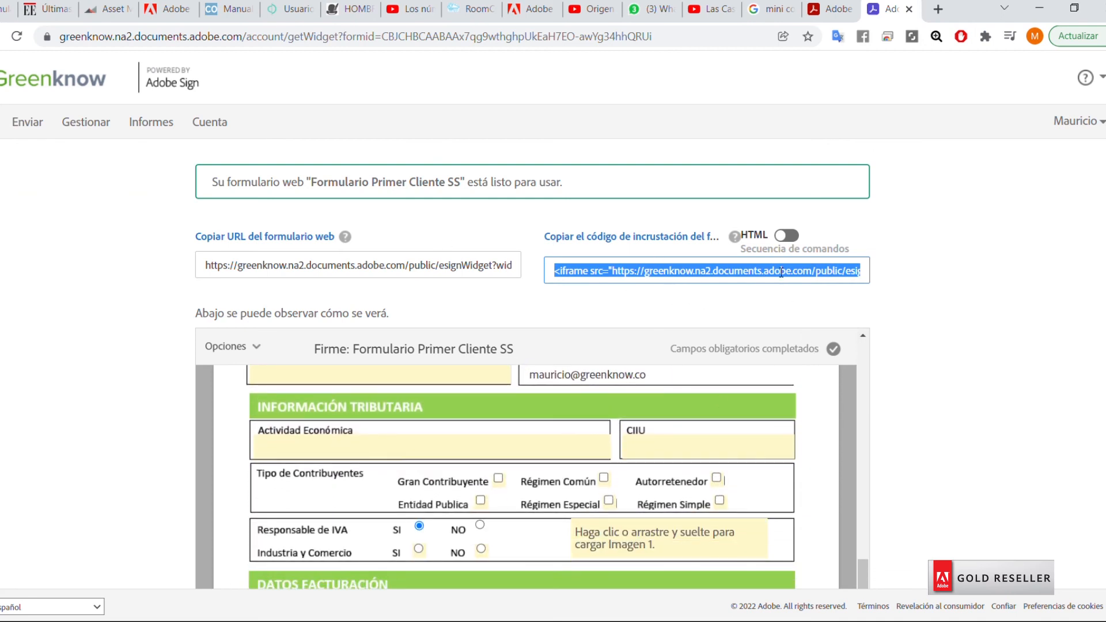
{"action": "left_click", "coordinate": [786, 235]}
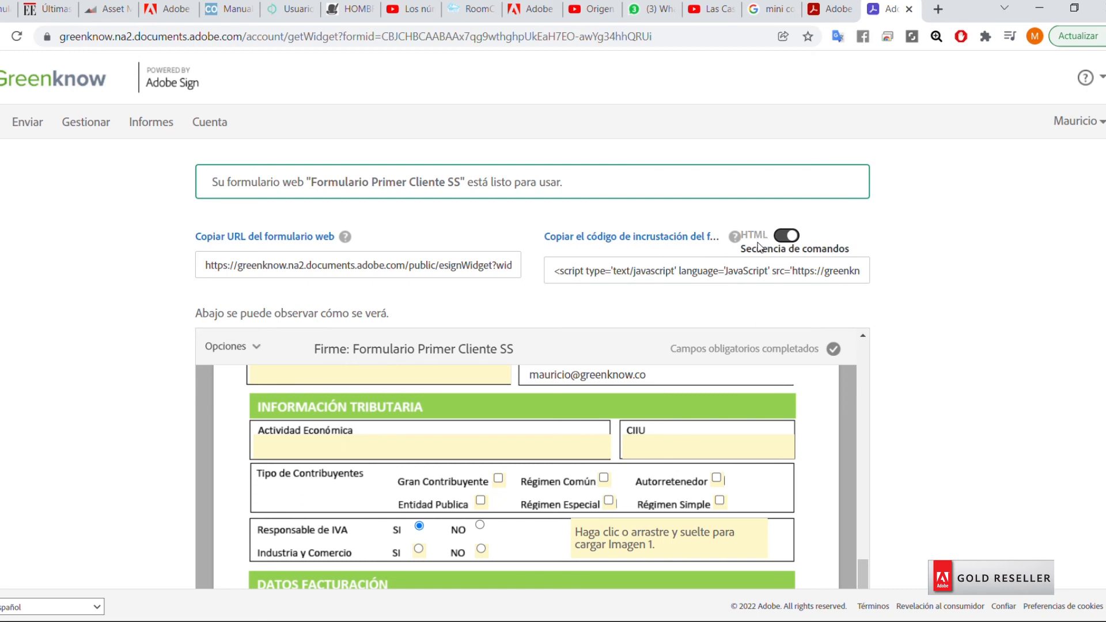
{"action": "left_click", "coordinate": [793, 236]}
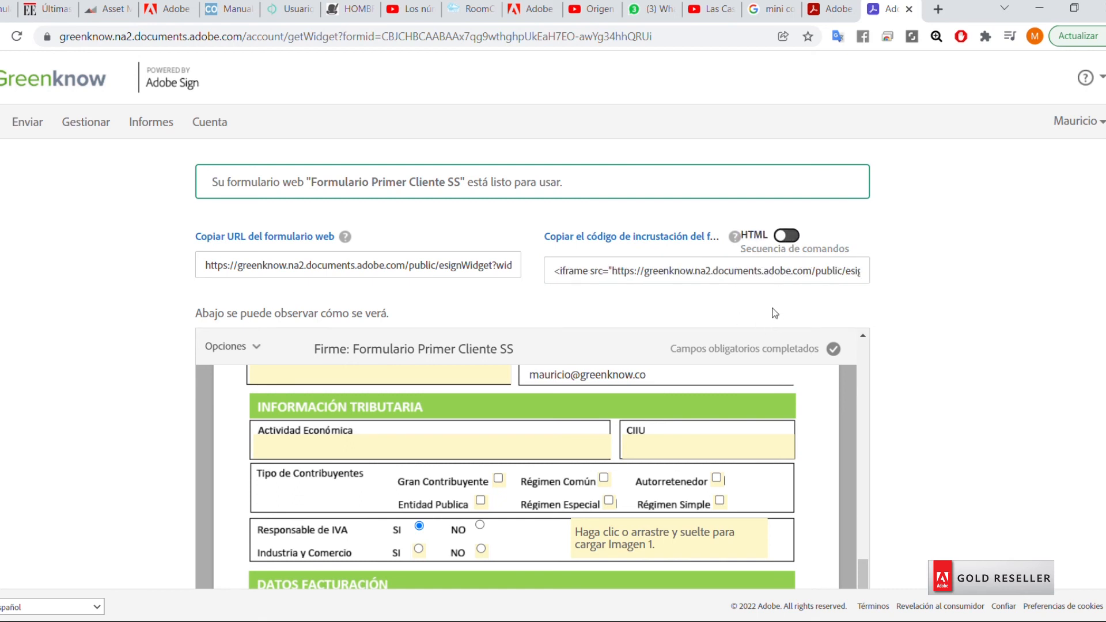
{"action": "left_click", "coordinate": [786, 235]}
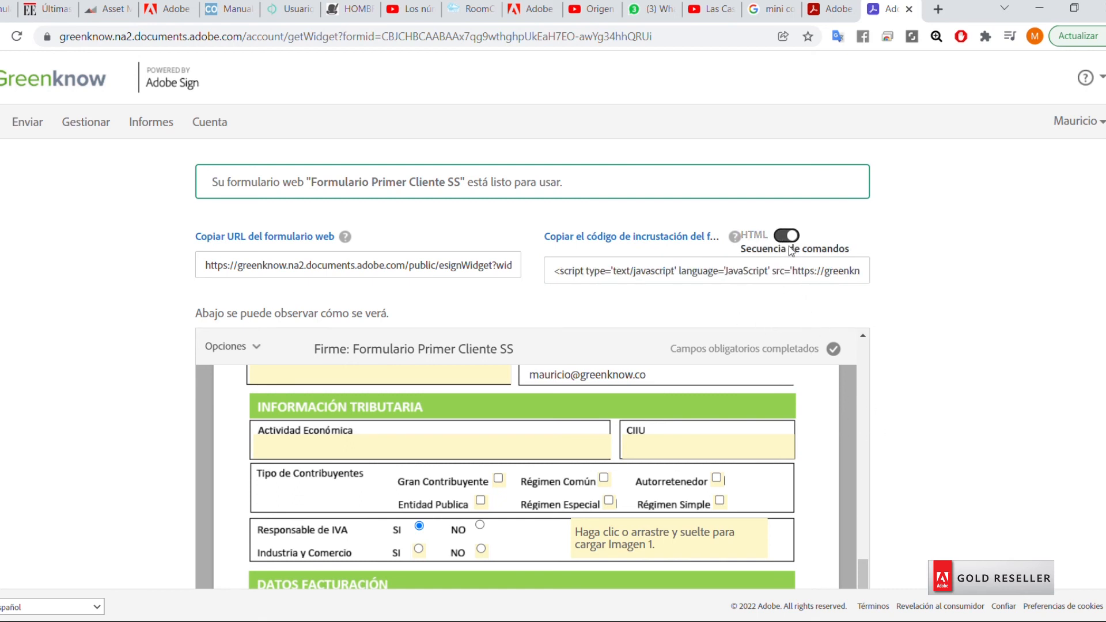
{"action": "left_click", "coordinate": [788, 236]}
{"action": "scroll", "coordinate": [748, 419], "scroll_direction": "down", "scroll_amount": 8}
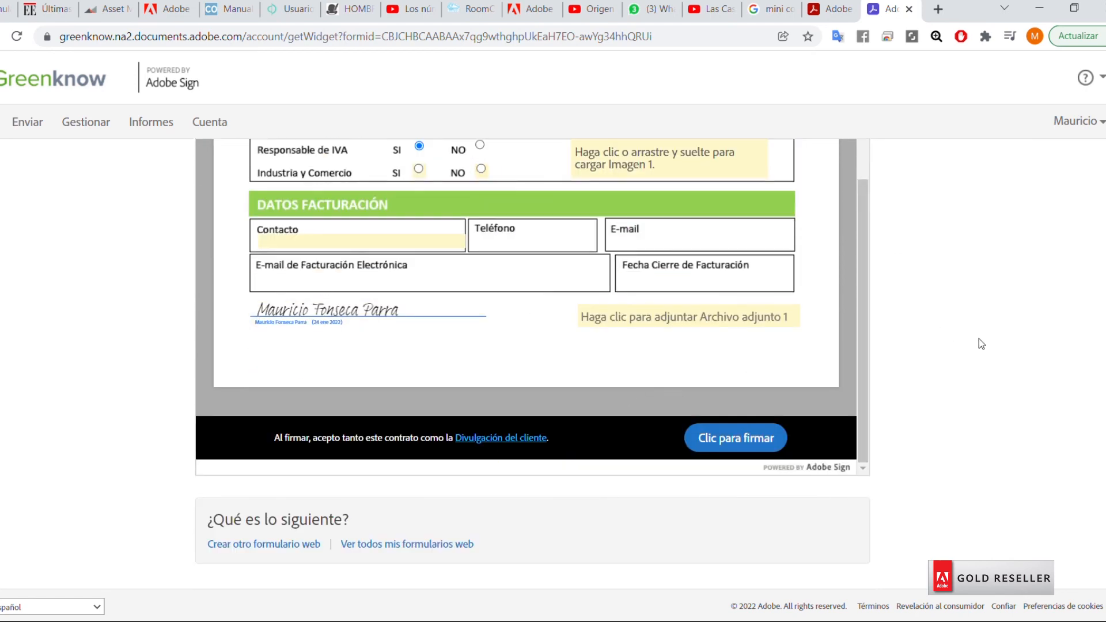
{"action": "scroll", "coordinate": [957, 341], "scroll_direction": "up", "scroll_amount": 6}
{"action": "scroll", "coordinate": [949, 341], "scroll_direction": "down", "scroll_amount": 6}
View all web forms, then check details of 'Formulario Primer Cliente SS' and 'Formato de Registro de Cliente - GK Colombia - Adobe'.
{"action": "left_click", "coordinate": [411, 546]}
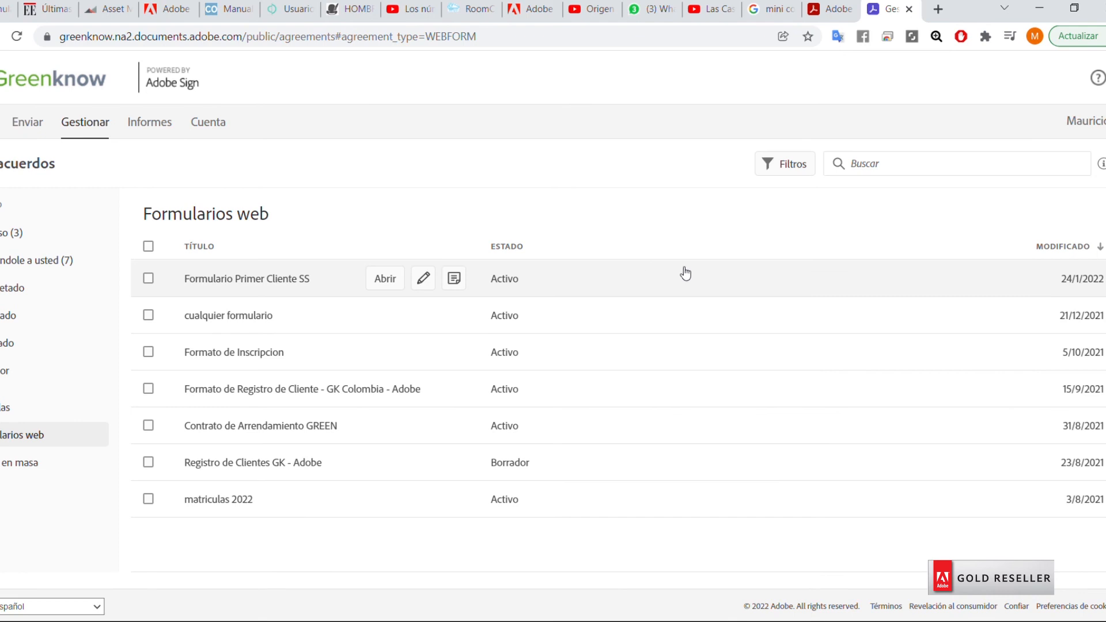
{"action": "left_click", "coordinate": [685, 273]}
{"action": "scroll", "coordinate": [1027, 369], "scroll_direction": "down", "scroll_amount": 2}
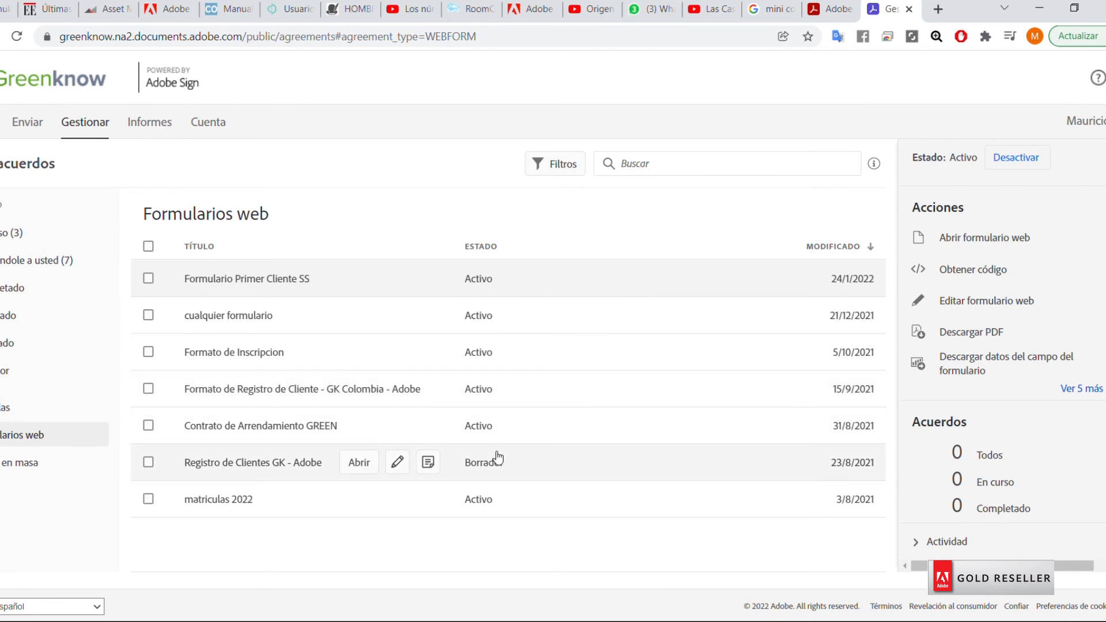
{"action": "left_click", "coordinate": [507, 391]}
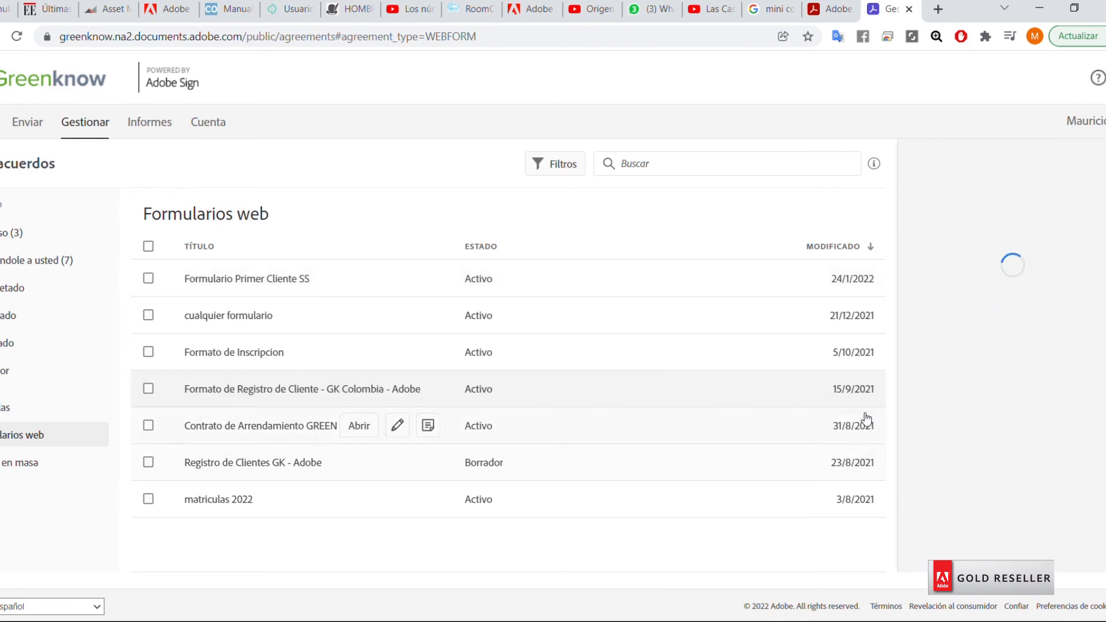
{"action": "scroll", "coordinate": [1059, 380], "scroll_direction": "down", "scroll_amount": 5}
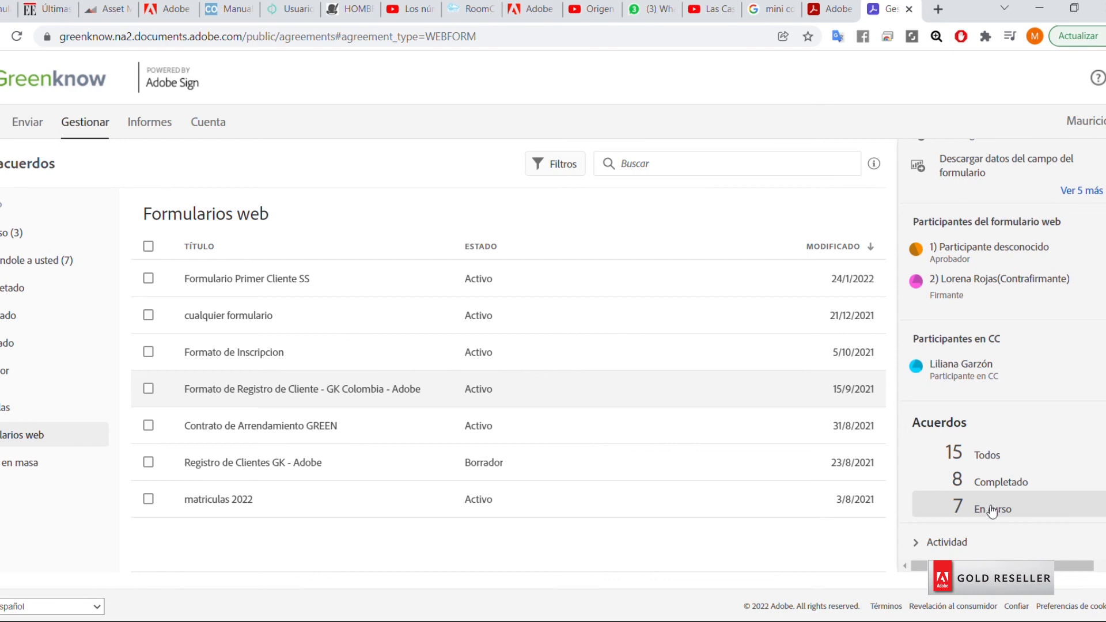
{"action": "left_click", "coordinate": [964, 542]}
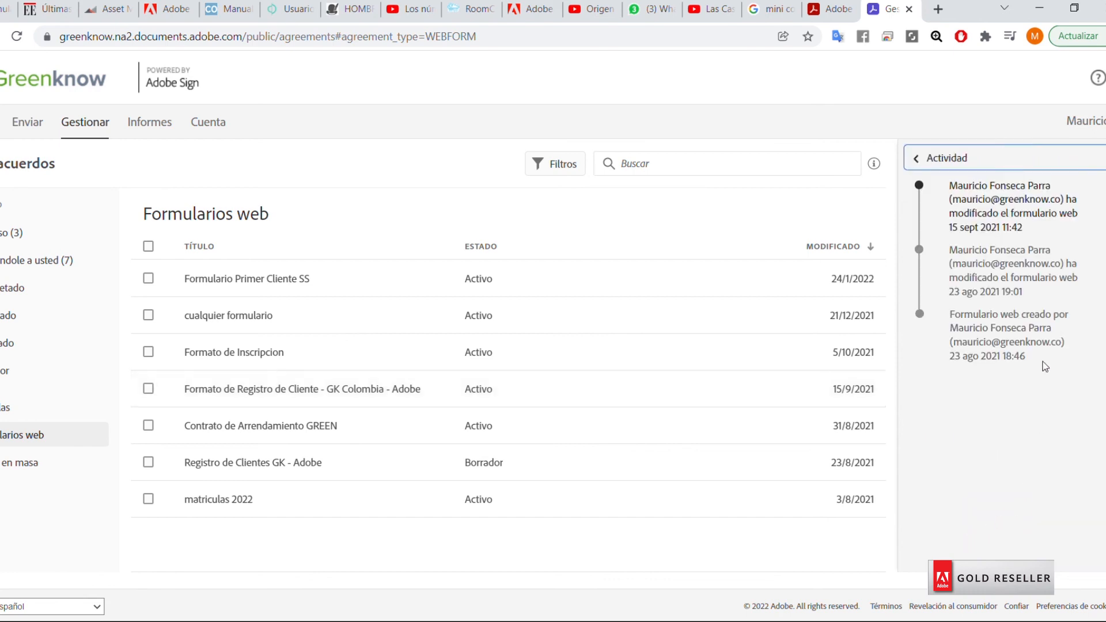
{"action": "left_click", "coordinate": [918, 157]}
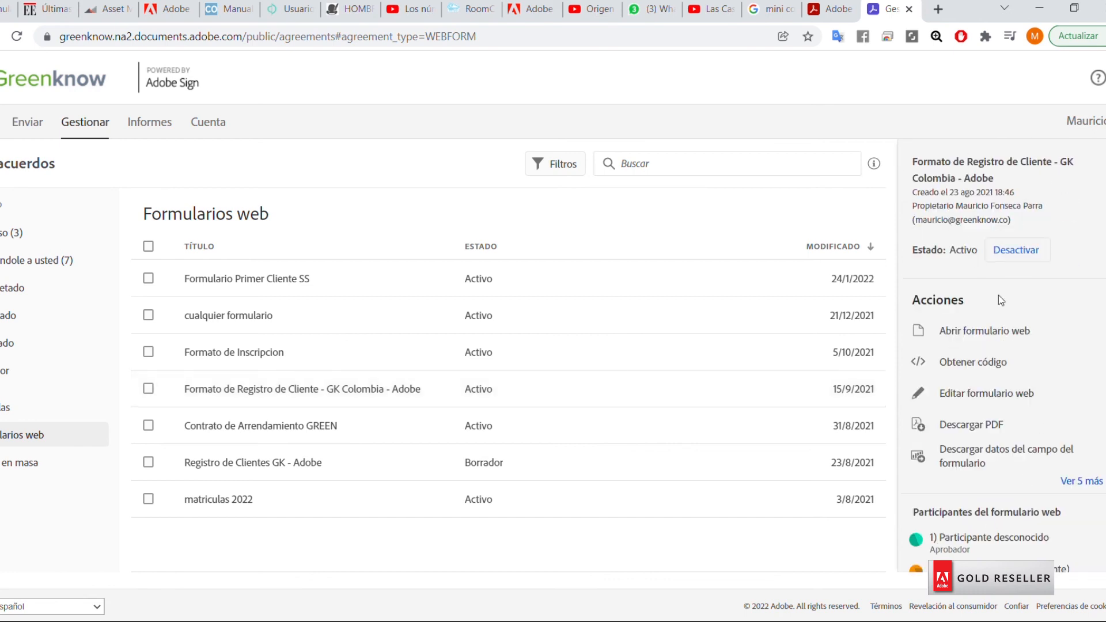
{"action": "scroll", "coordinate": [1042, 449], "scroll_direction": "down", "scroll_amount": 4}
{"action": "scroll", "coordinate": [1016, 487], "scroll_direction": "down", "scroll_amount": 2}
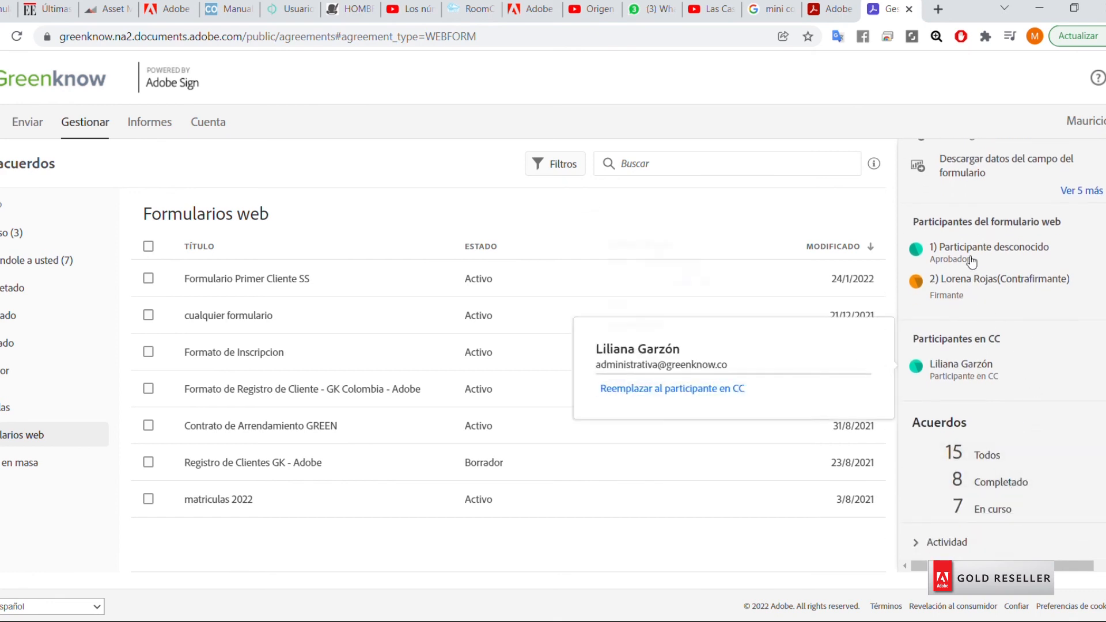
{"action": "mouse_move", "coordinate": [968, 252]}
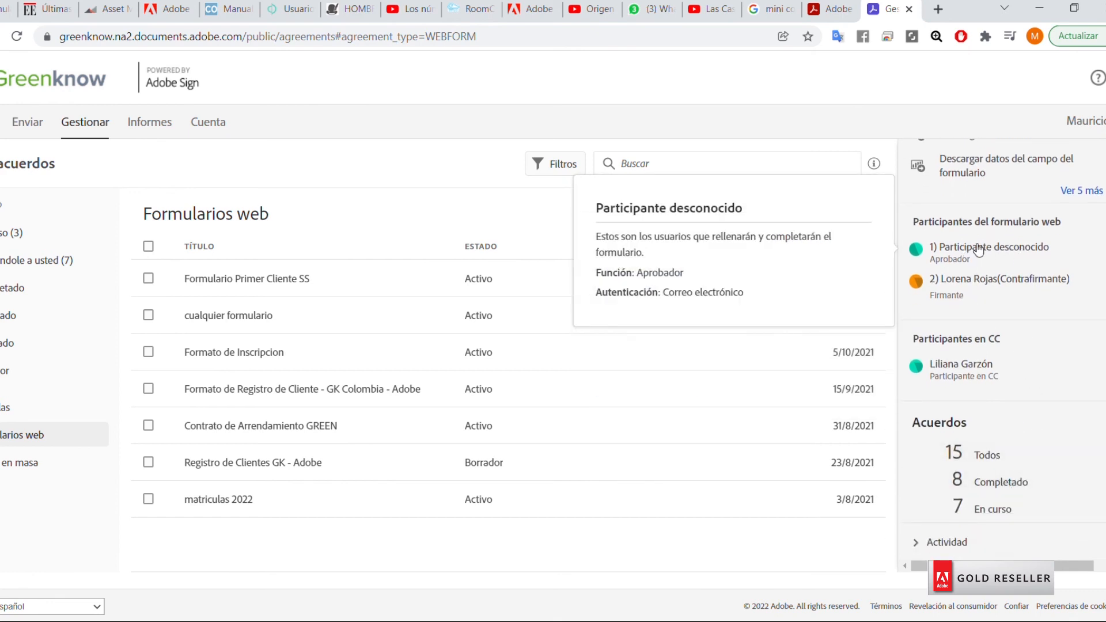
{"action": "mouse_move", "coordinate": [967, 291]}
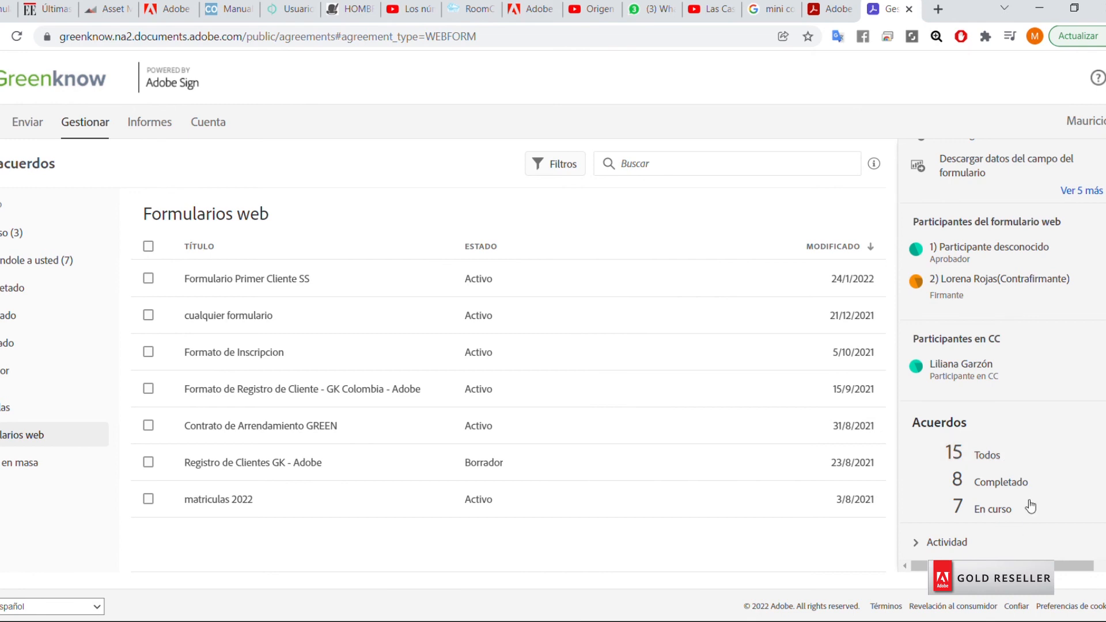
{"action": "scroll", "coordinate": [1028, 495], "scroll_direction": "up", "scroll_amount": 5}
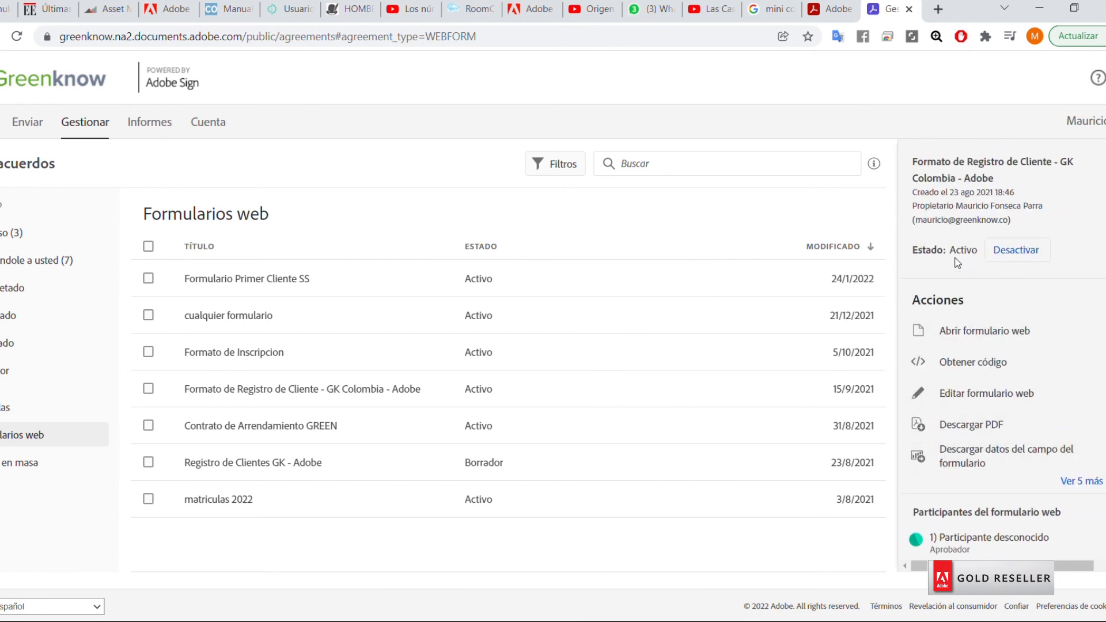
{"action": "left_click", "coordinate": [308, 391]}
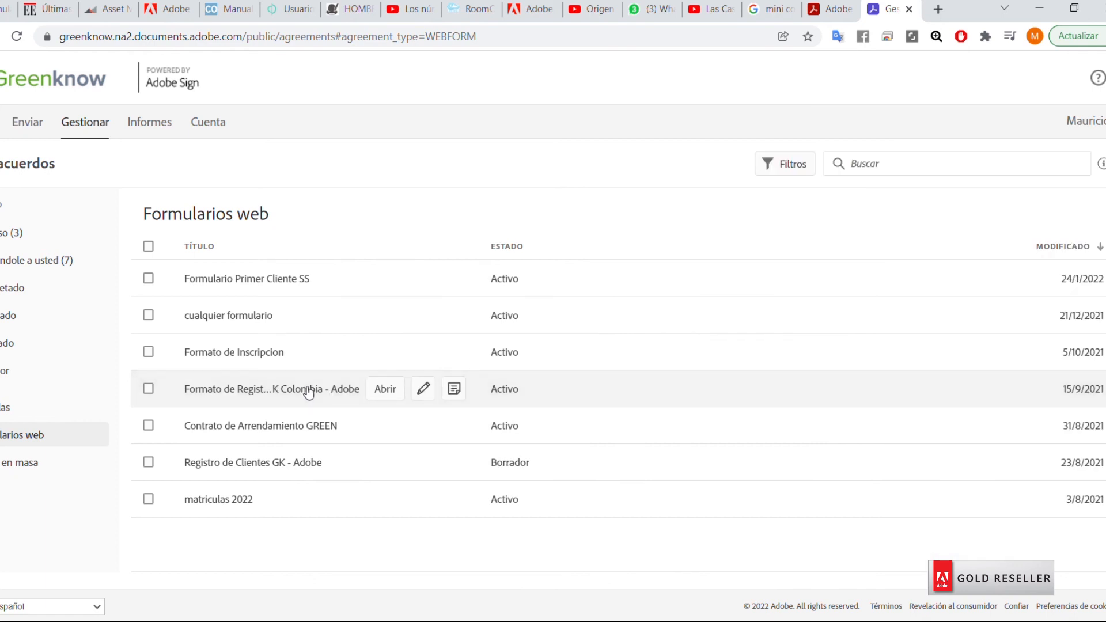
{"action": "left_click", "coordinate": [308, 391]}
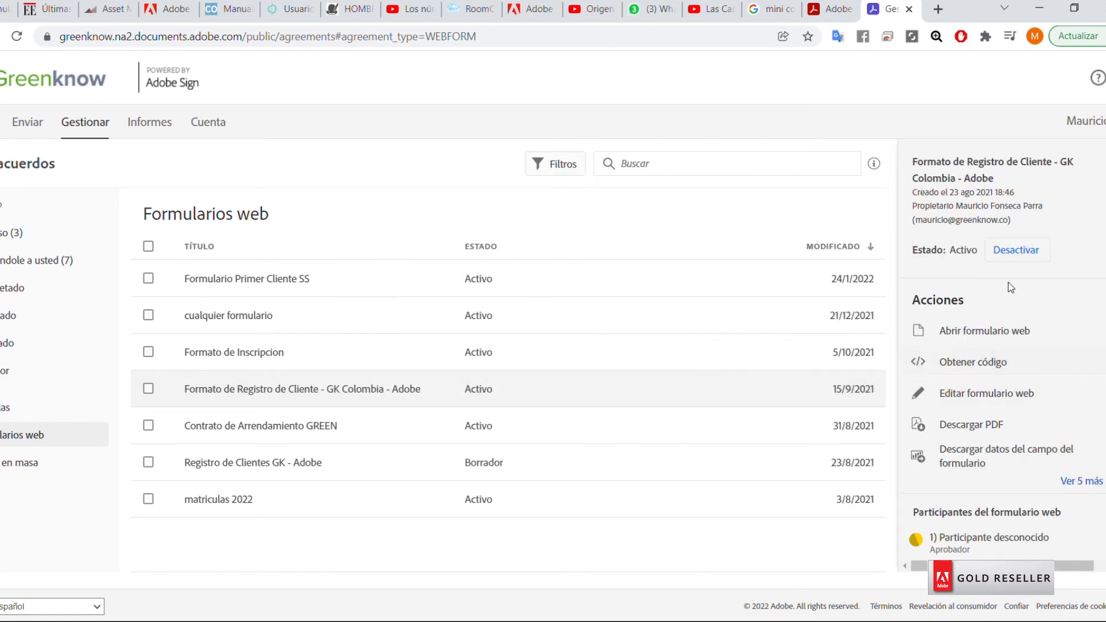
{"action": "left_click", "coordinate": [978, 363]}
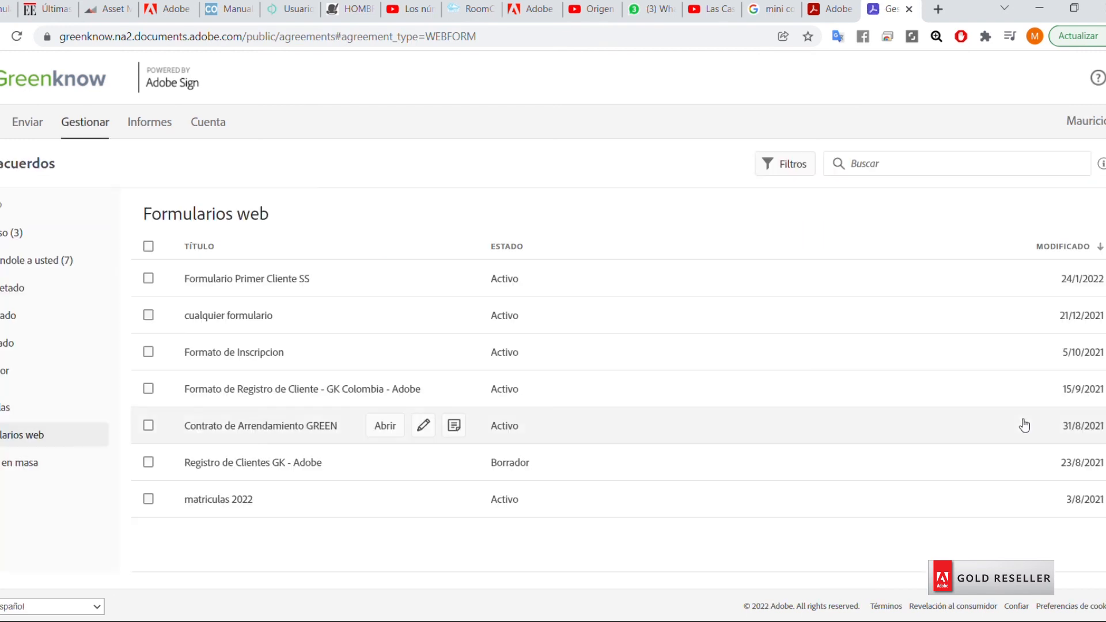
{"action": "left_click", "coordinate": [495, 390]}
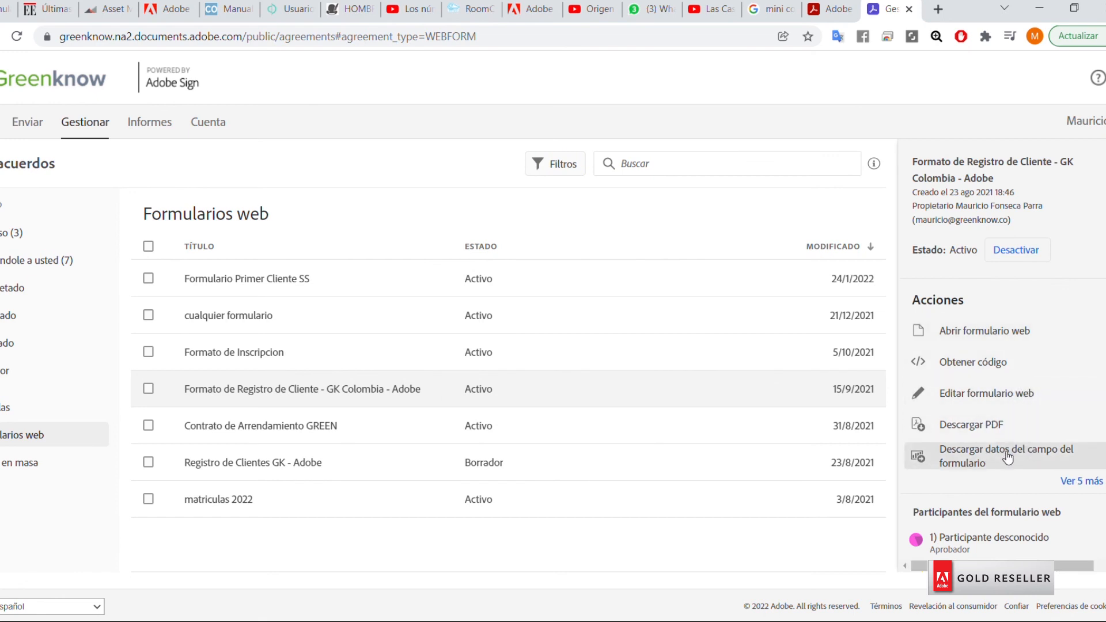
Download the registration form's field data as CSV, open the file, then go back to Adobe Sign home.
{"action": "left_click", "coordinate": [930, 467]}
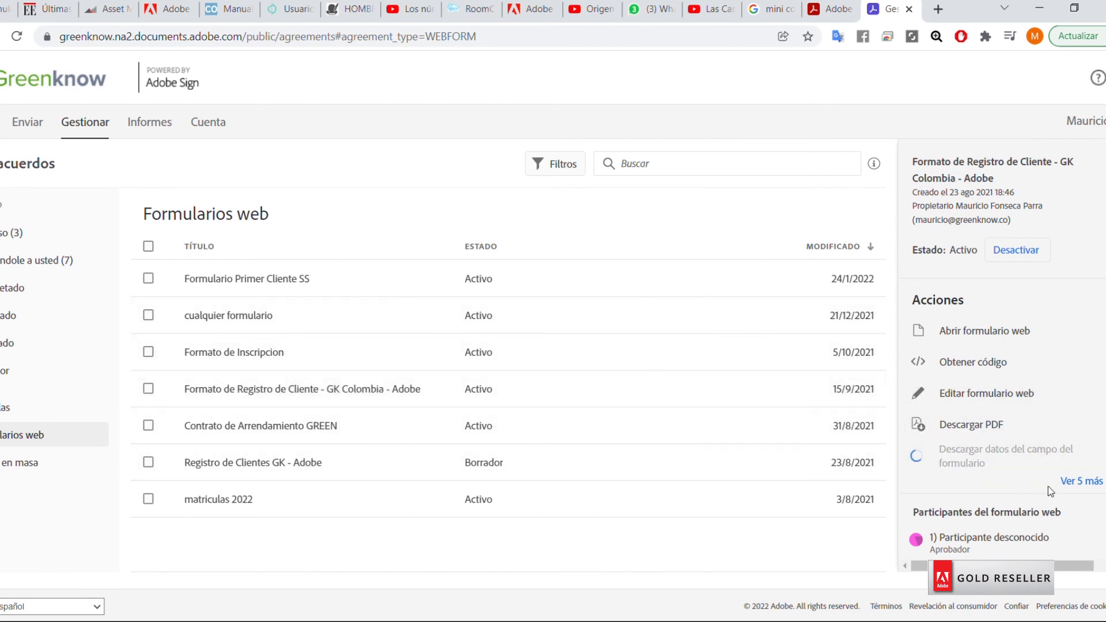
{"action": "left_click", "coordinate": [1077, 483]}
{"action": "scroll", "coordinate": [1060, 412], "scroll_direction": "down", "scroll_amount": 3}
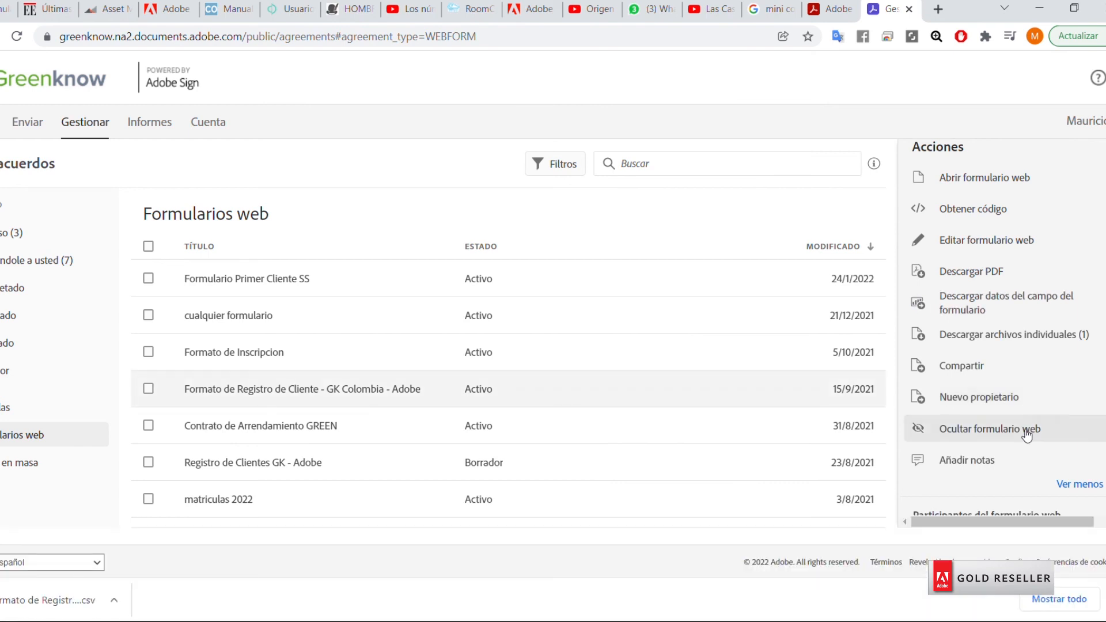
{"action": "left_click", "coordinate": [42, 611]}
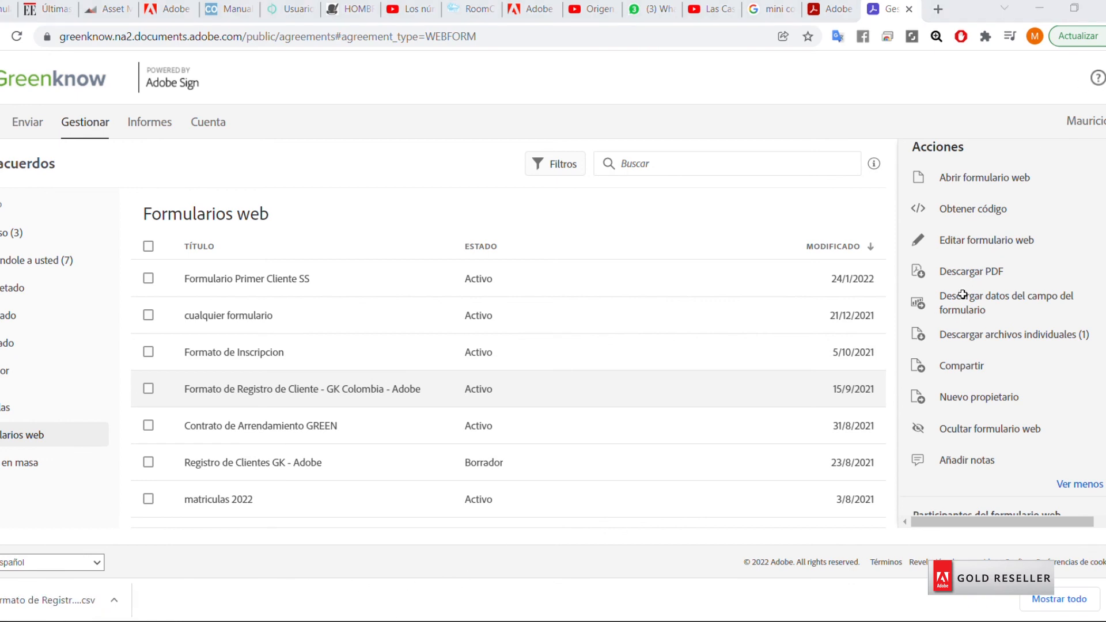
{"action": "left_click", "coordinate": [1043, 15]}
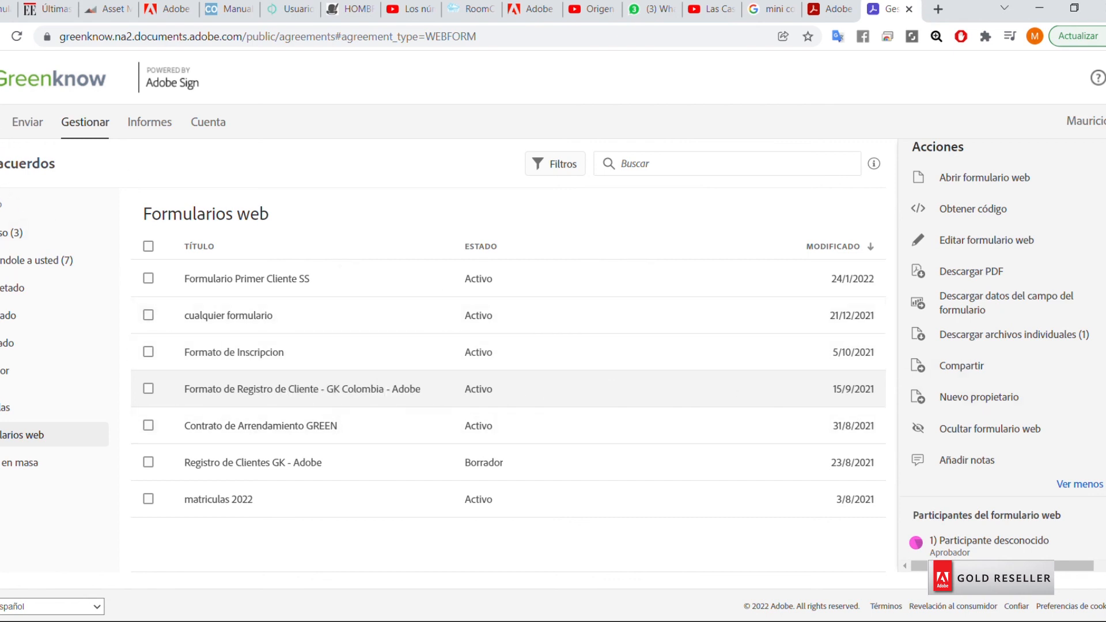
{"action": "left_click", "coordinate": [1, 122]}
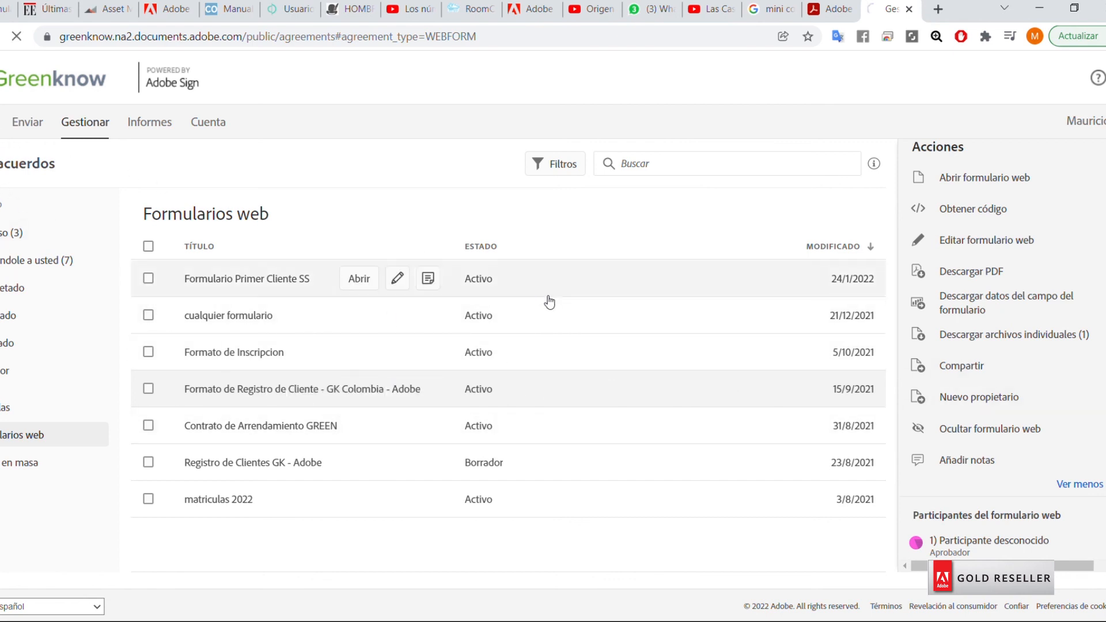